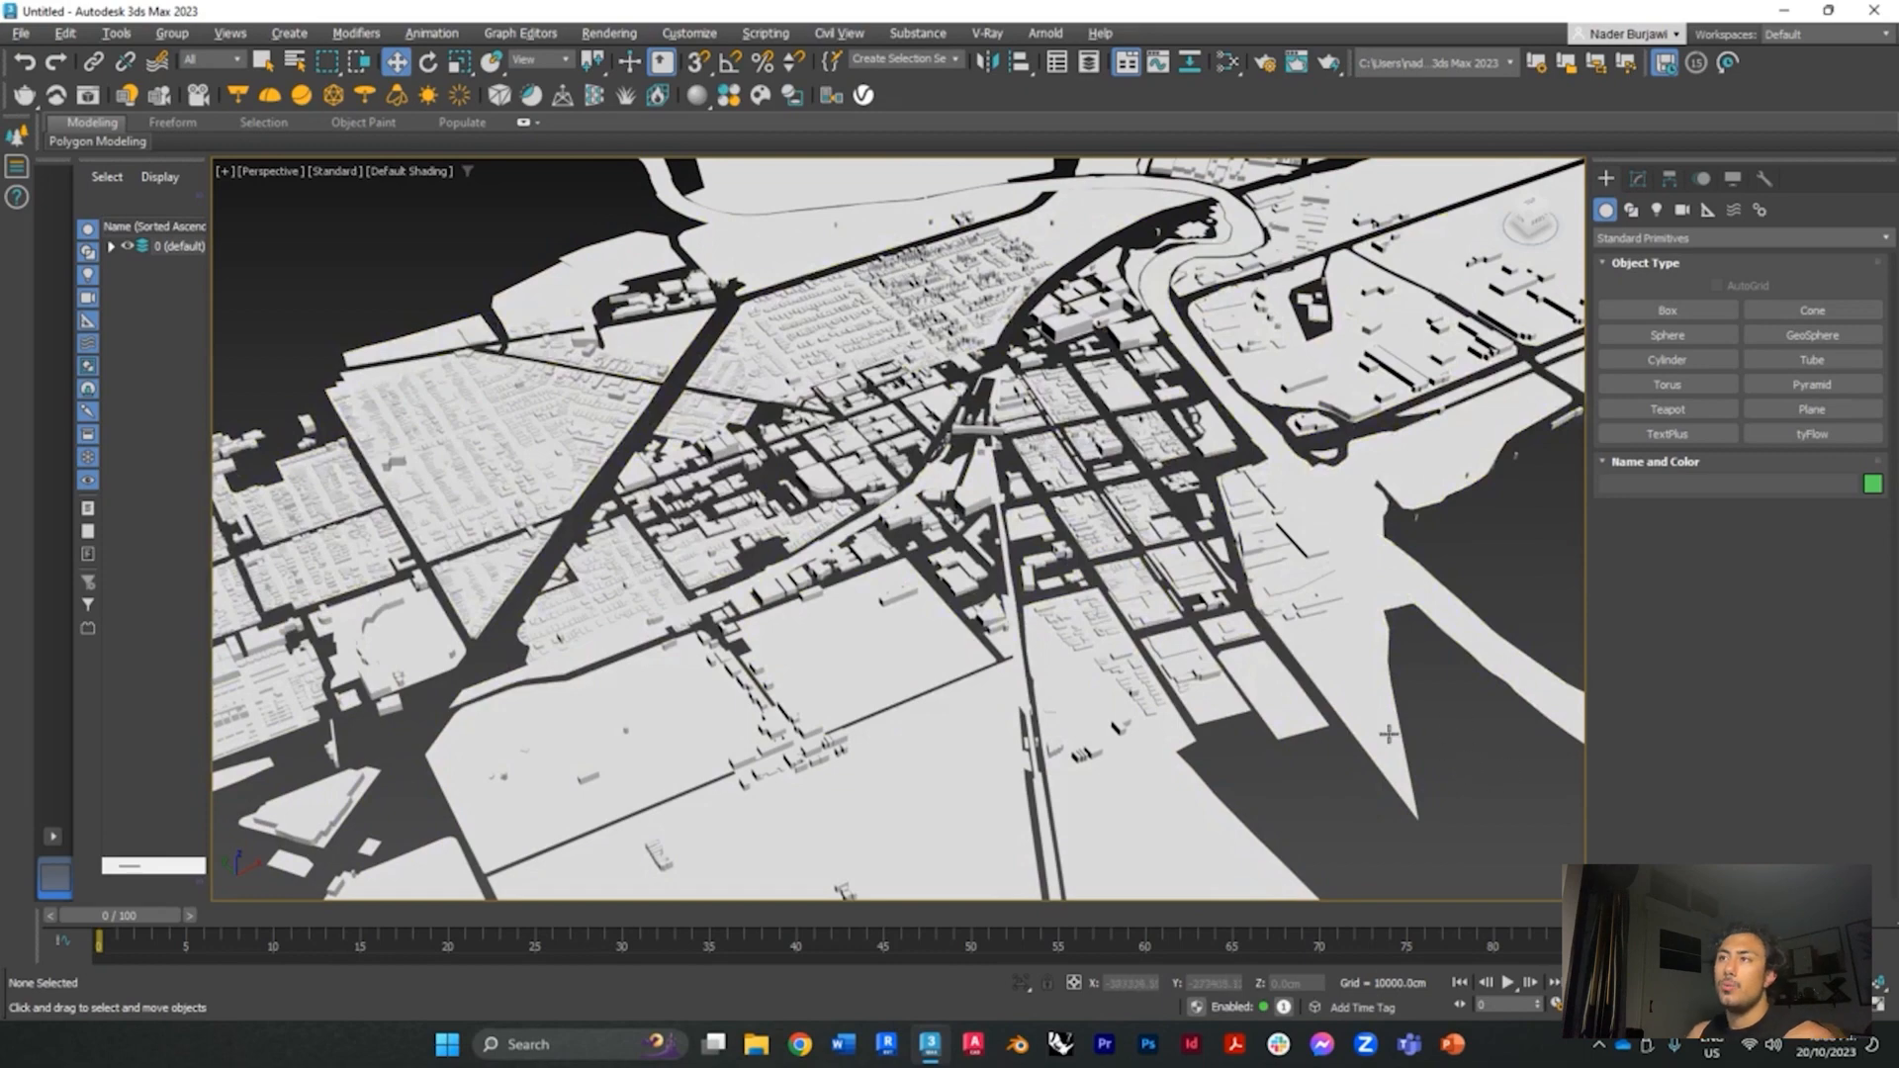
scroll(1388, 734, down, 6)
scroll(614, 526, up, 3)
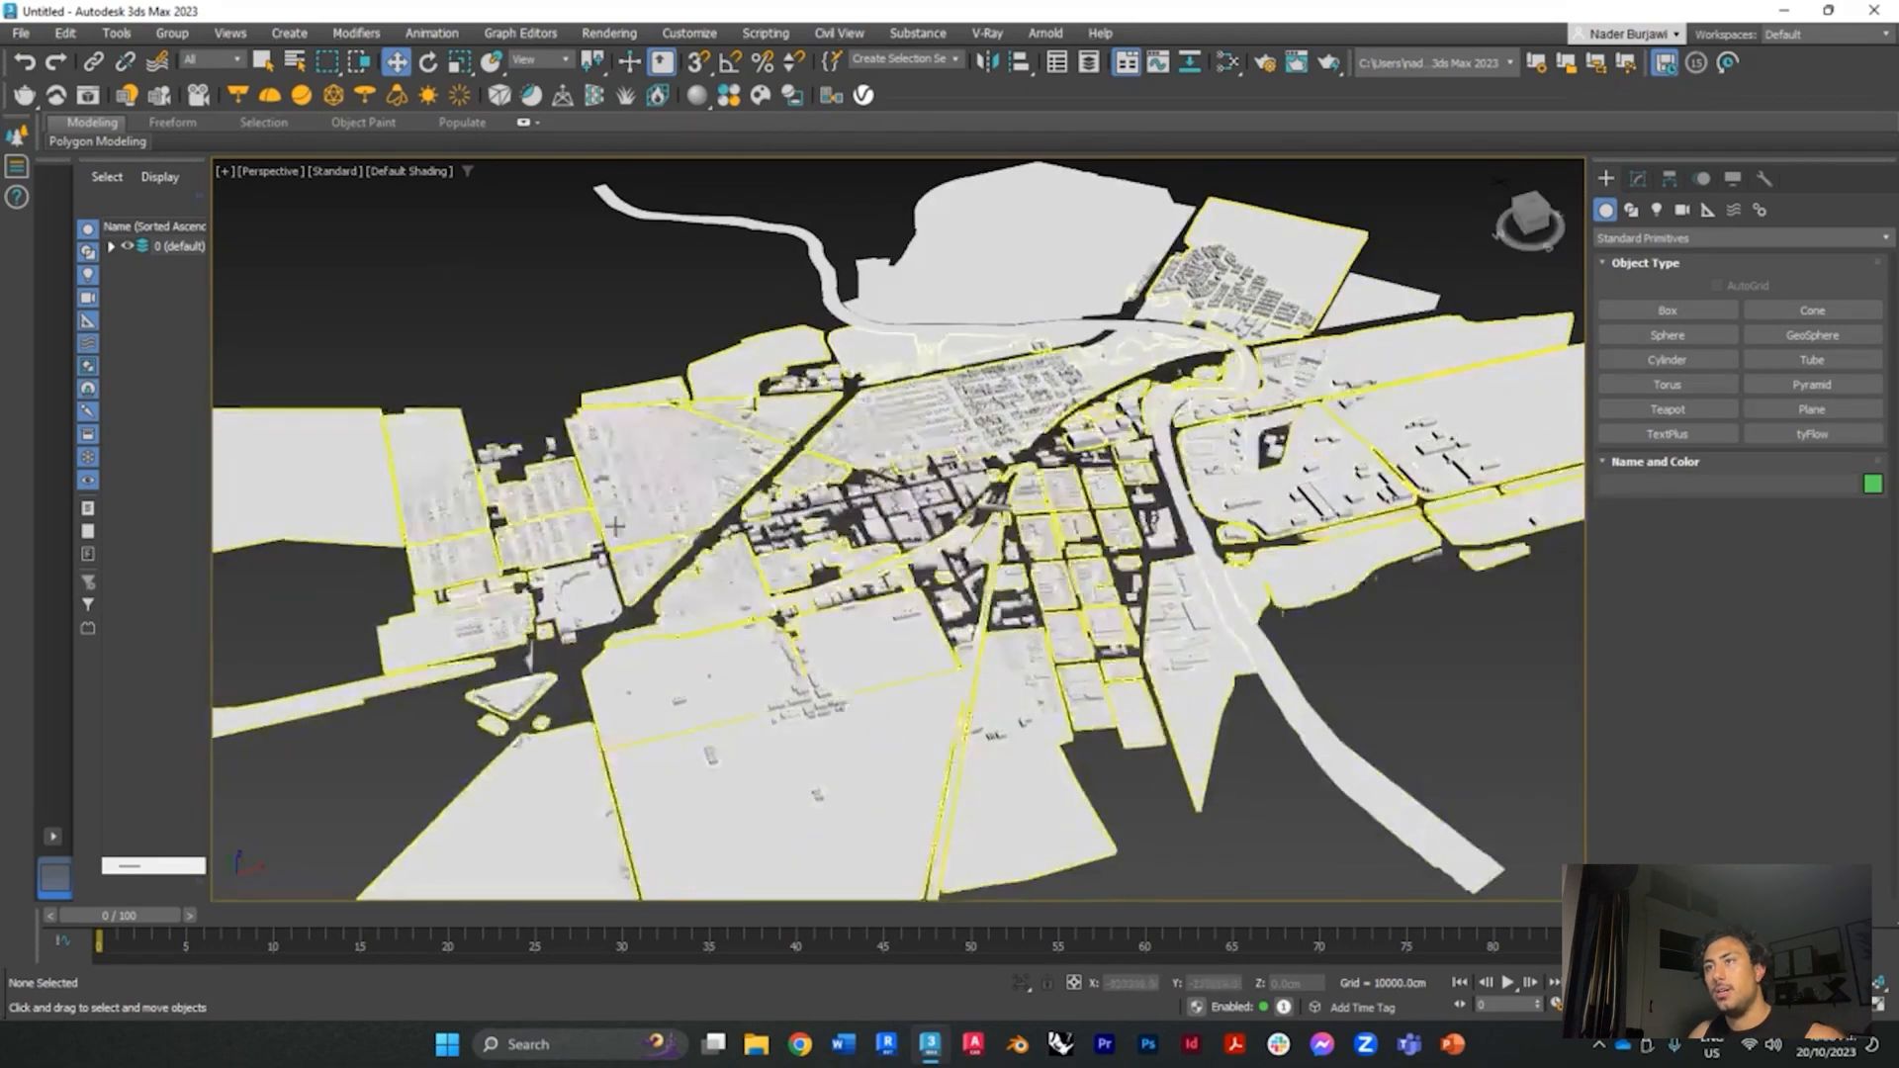
scroll(1048, 643, down, 3)
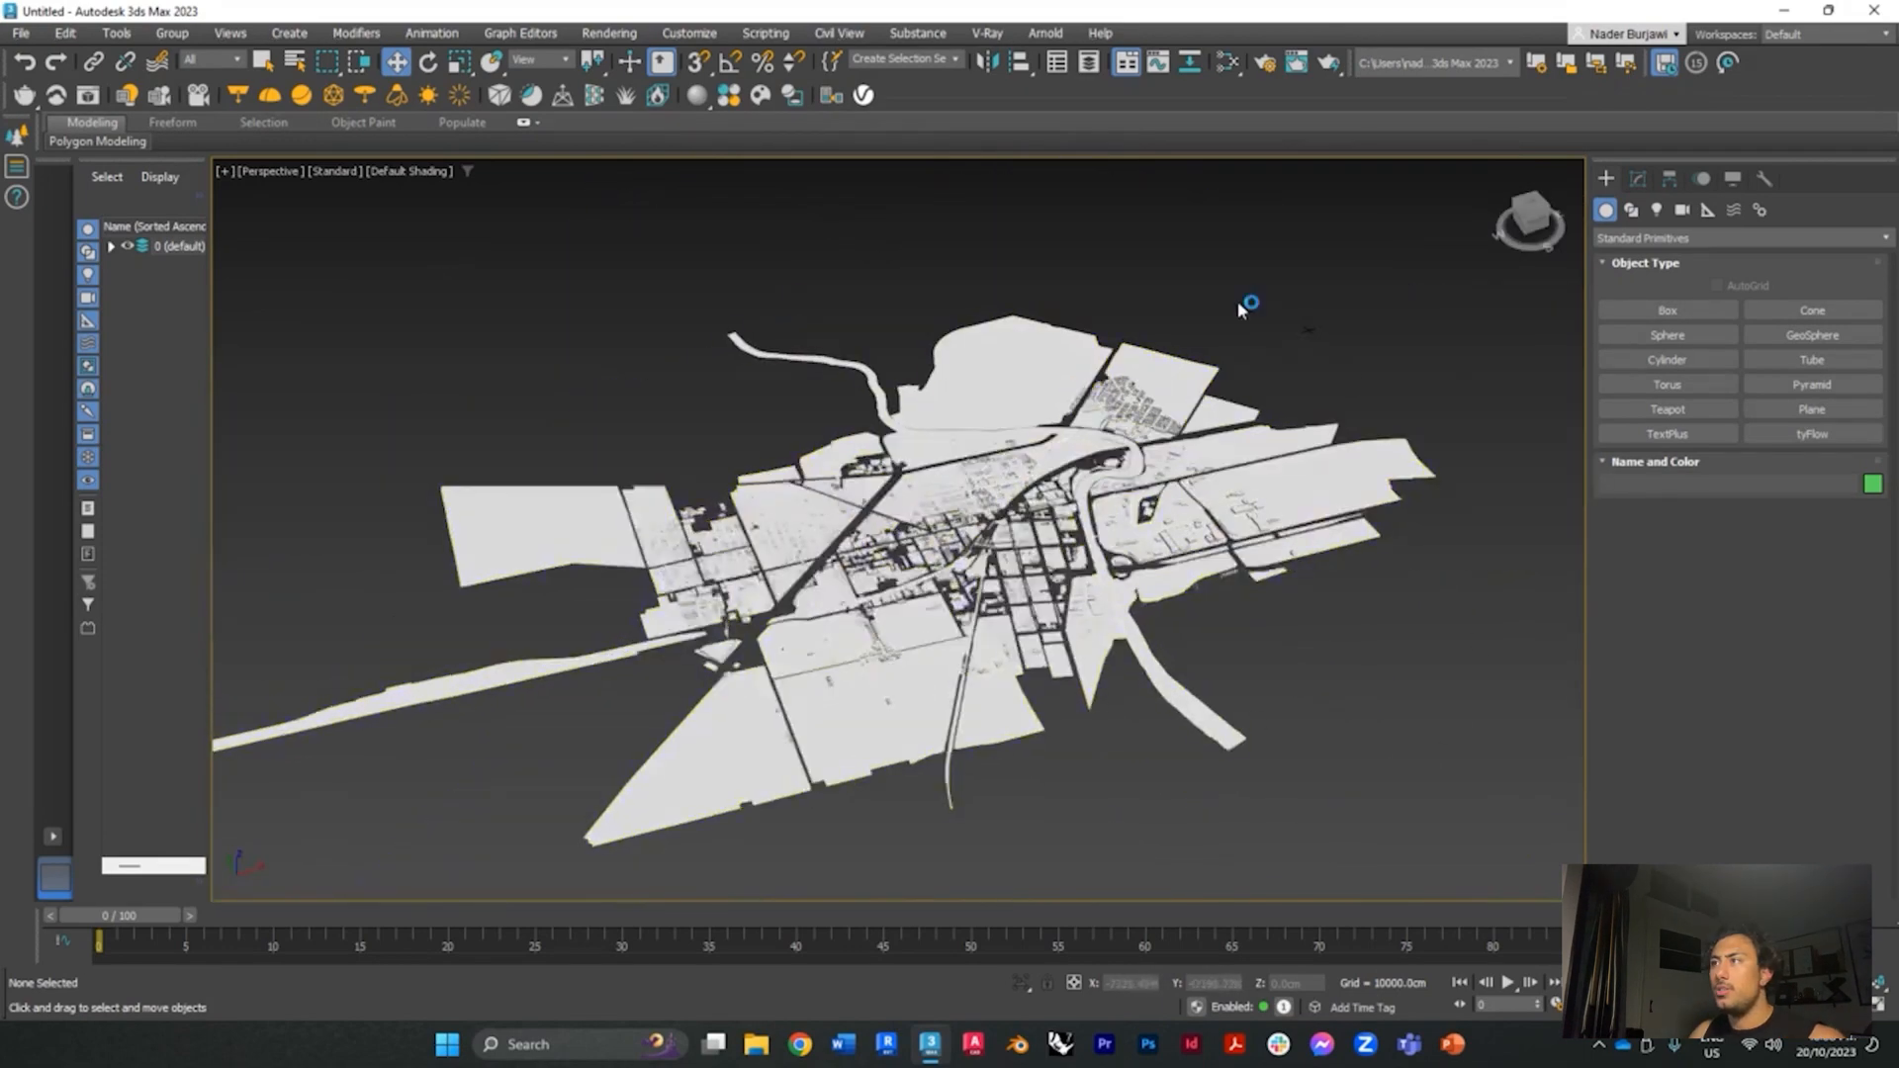
scroll(1157, 655, up, 5)
scroll(1211, 647, down, 2)
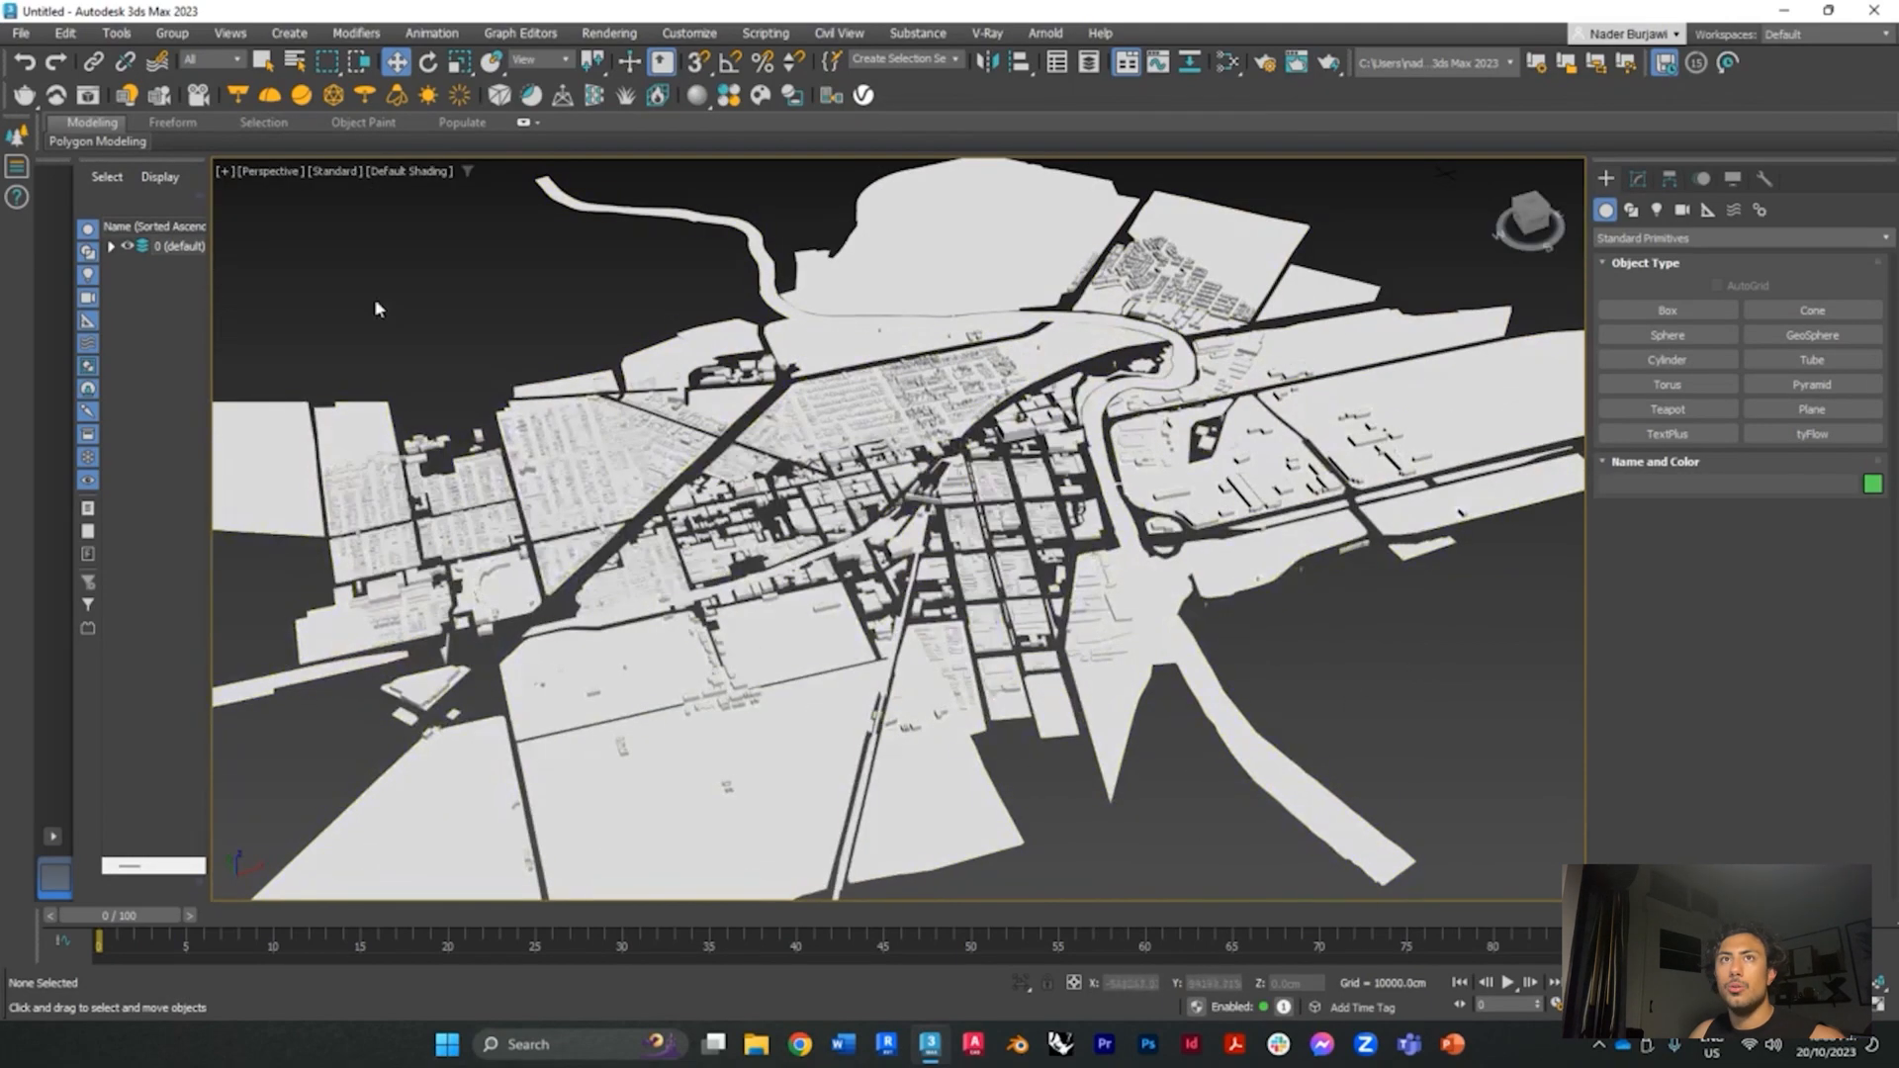
Start exporting the city model and choose the Desktop as the destination folder
click(20, 32)
mouse_move(65, 33)
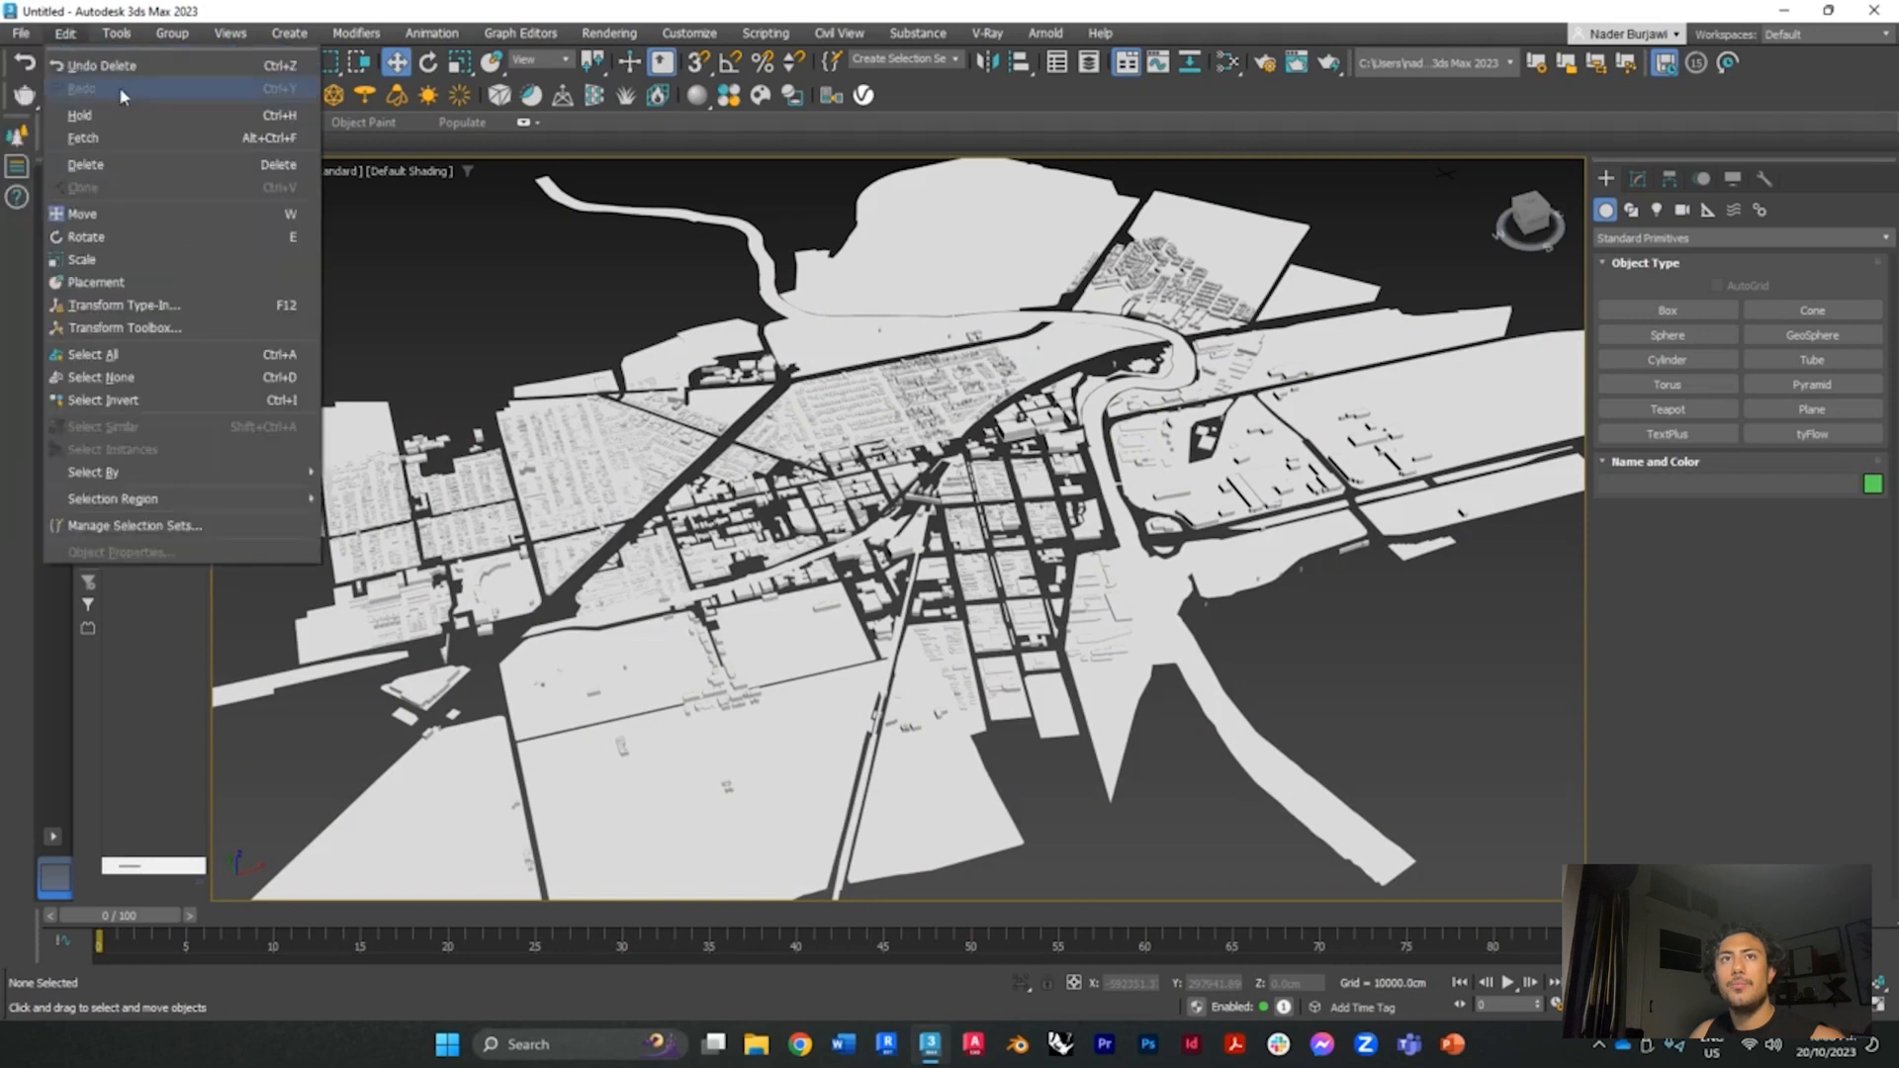
mouse_move(79, 330)
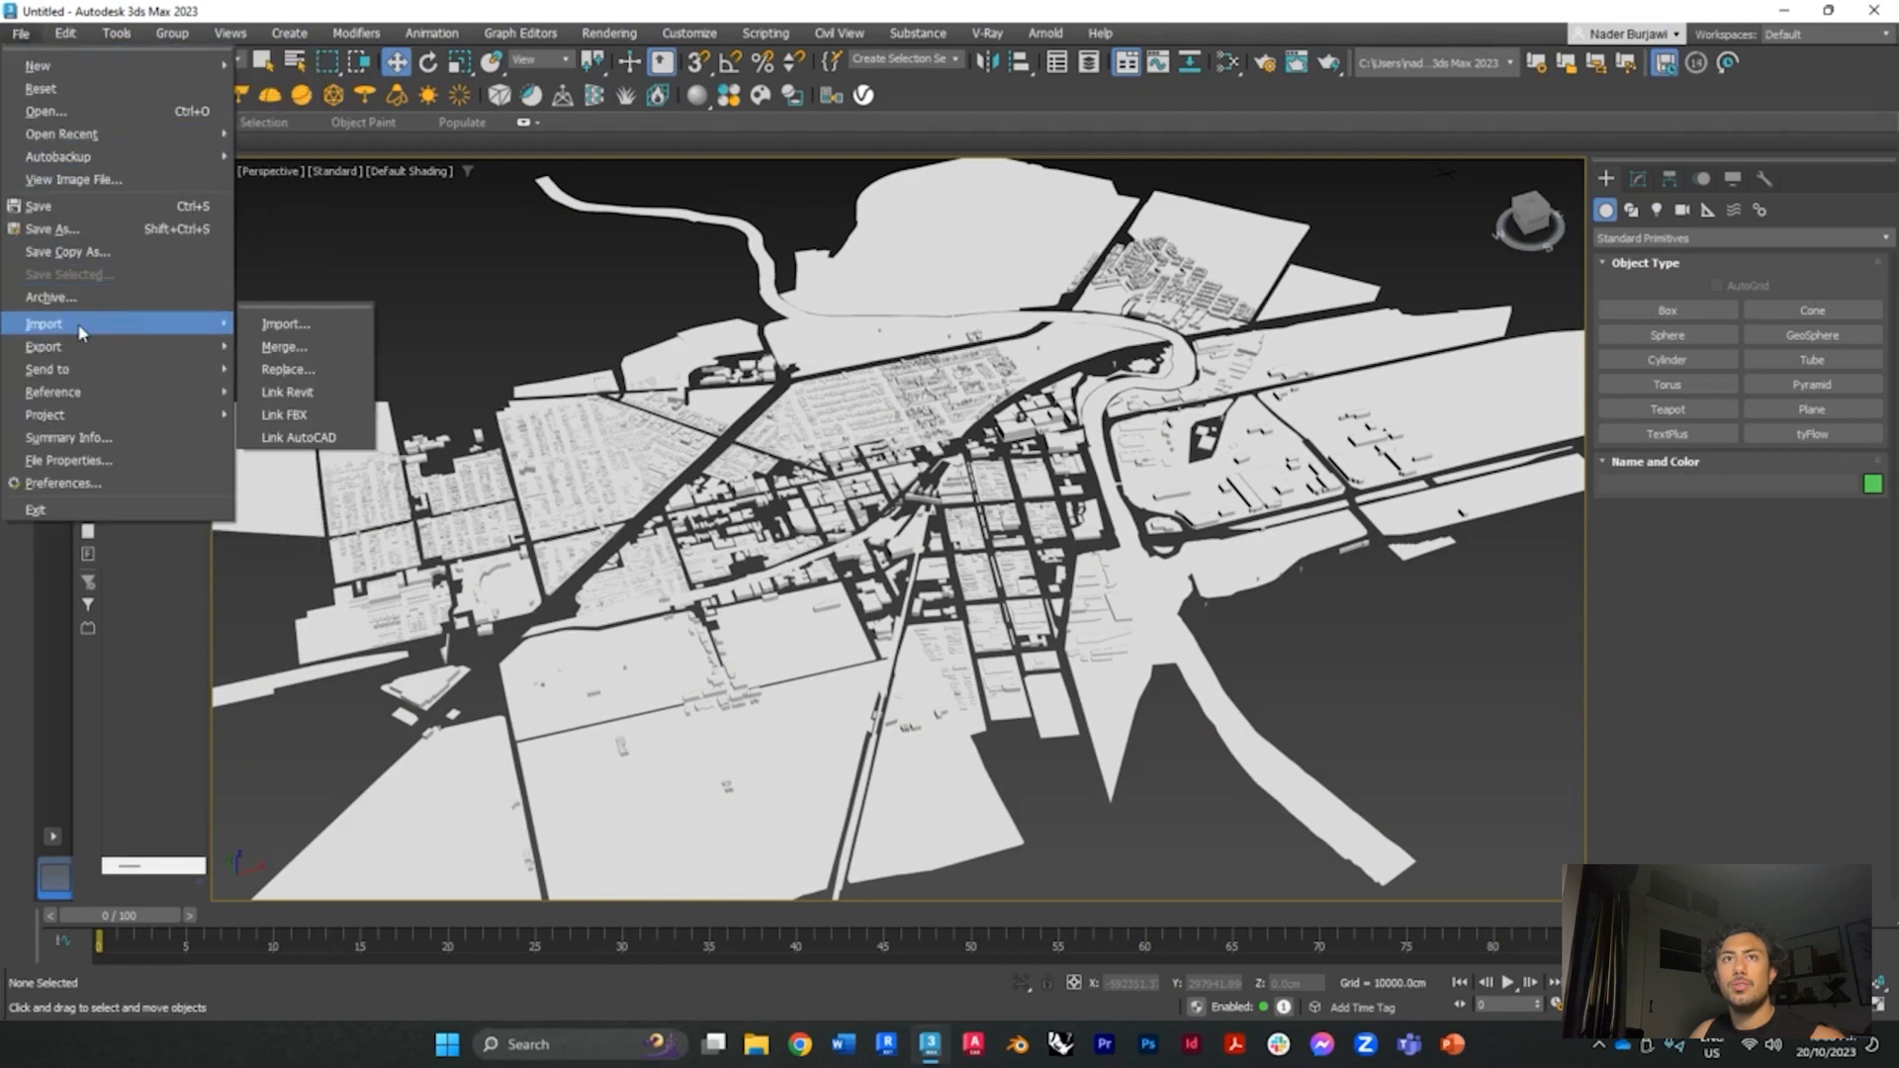
click(262, 348)
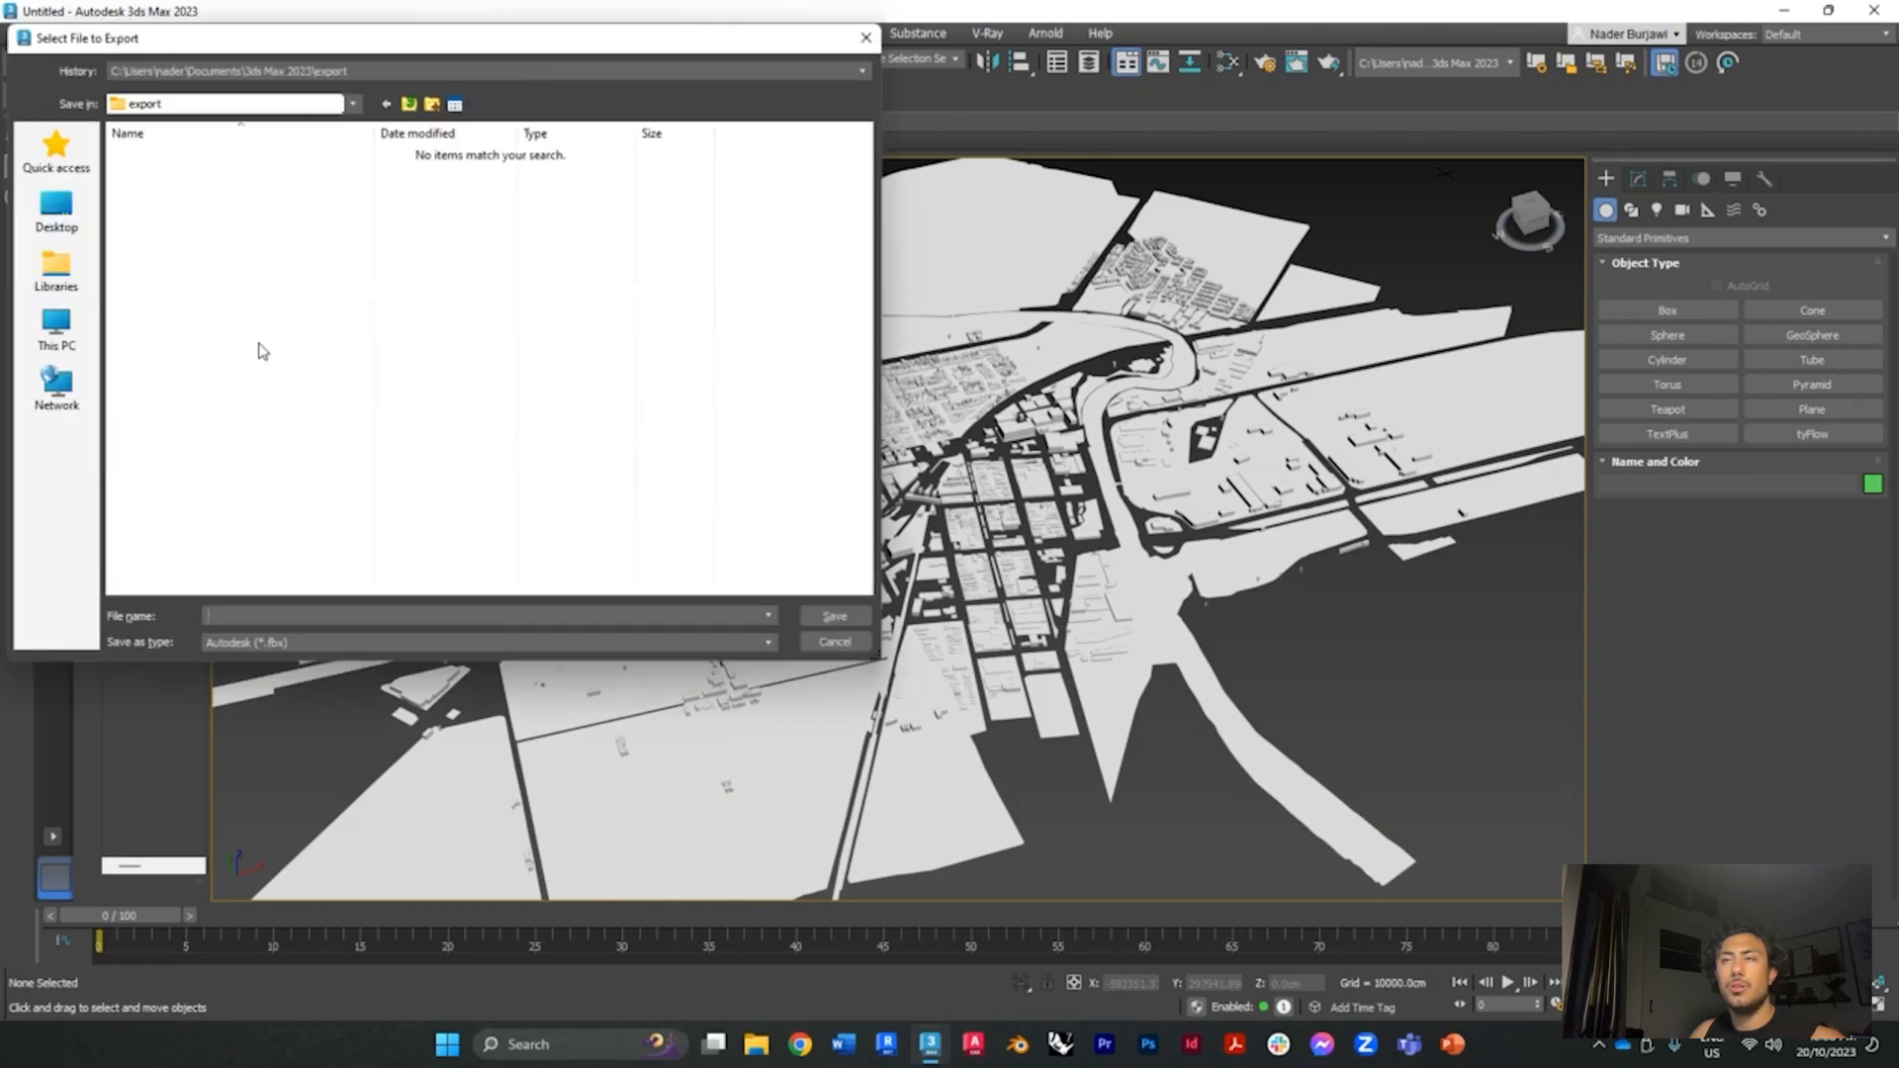
drag(382, 45, 979, 140)
click(652, 306)
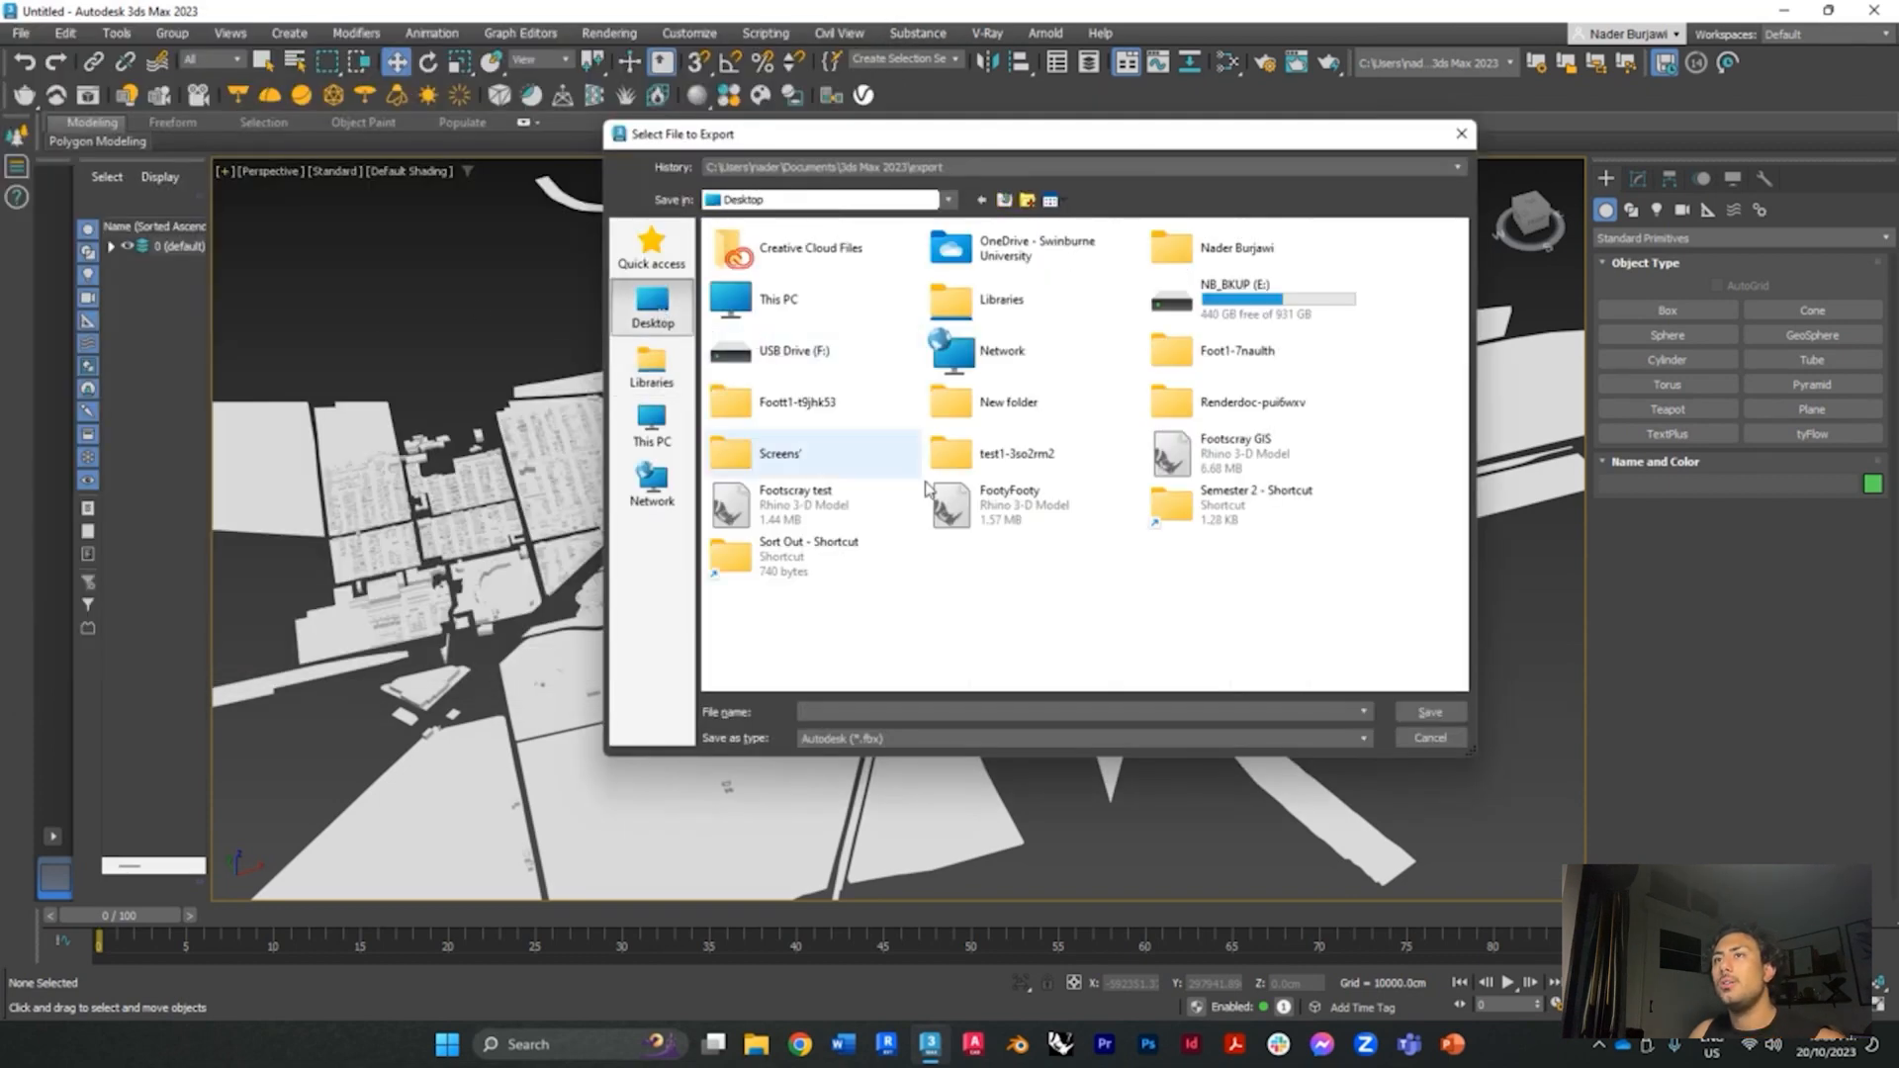
Export the model as an Autodesk FBX file named Footscray GIS MODEL, accepting the current FBX export options
click(852, 711)
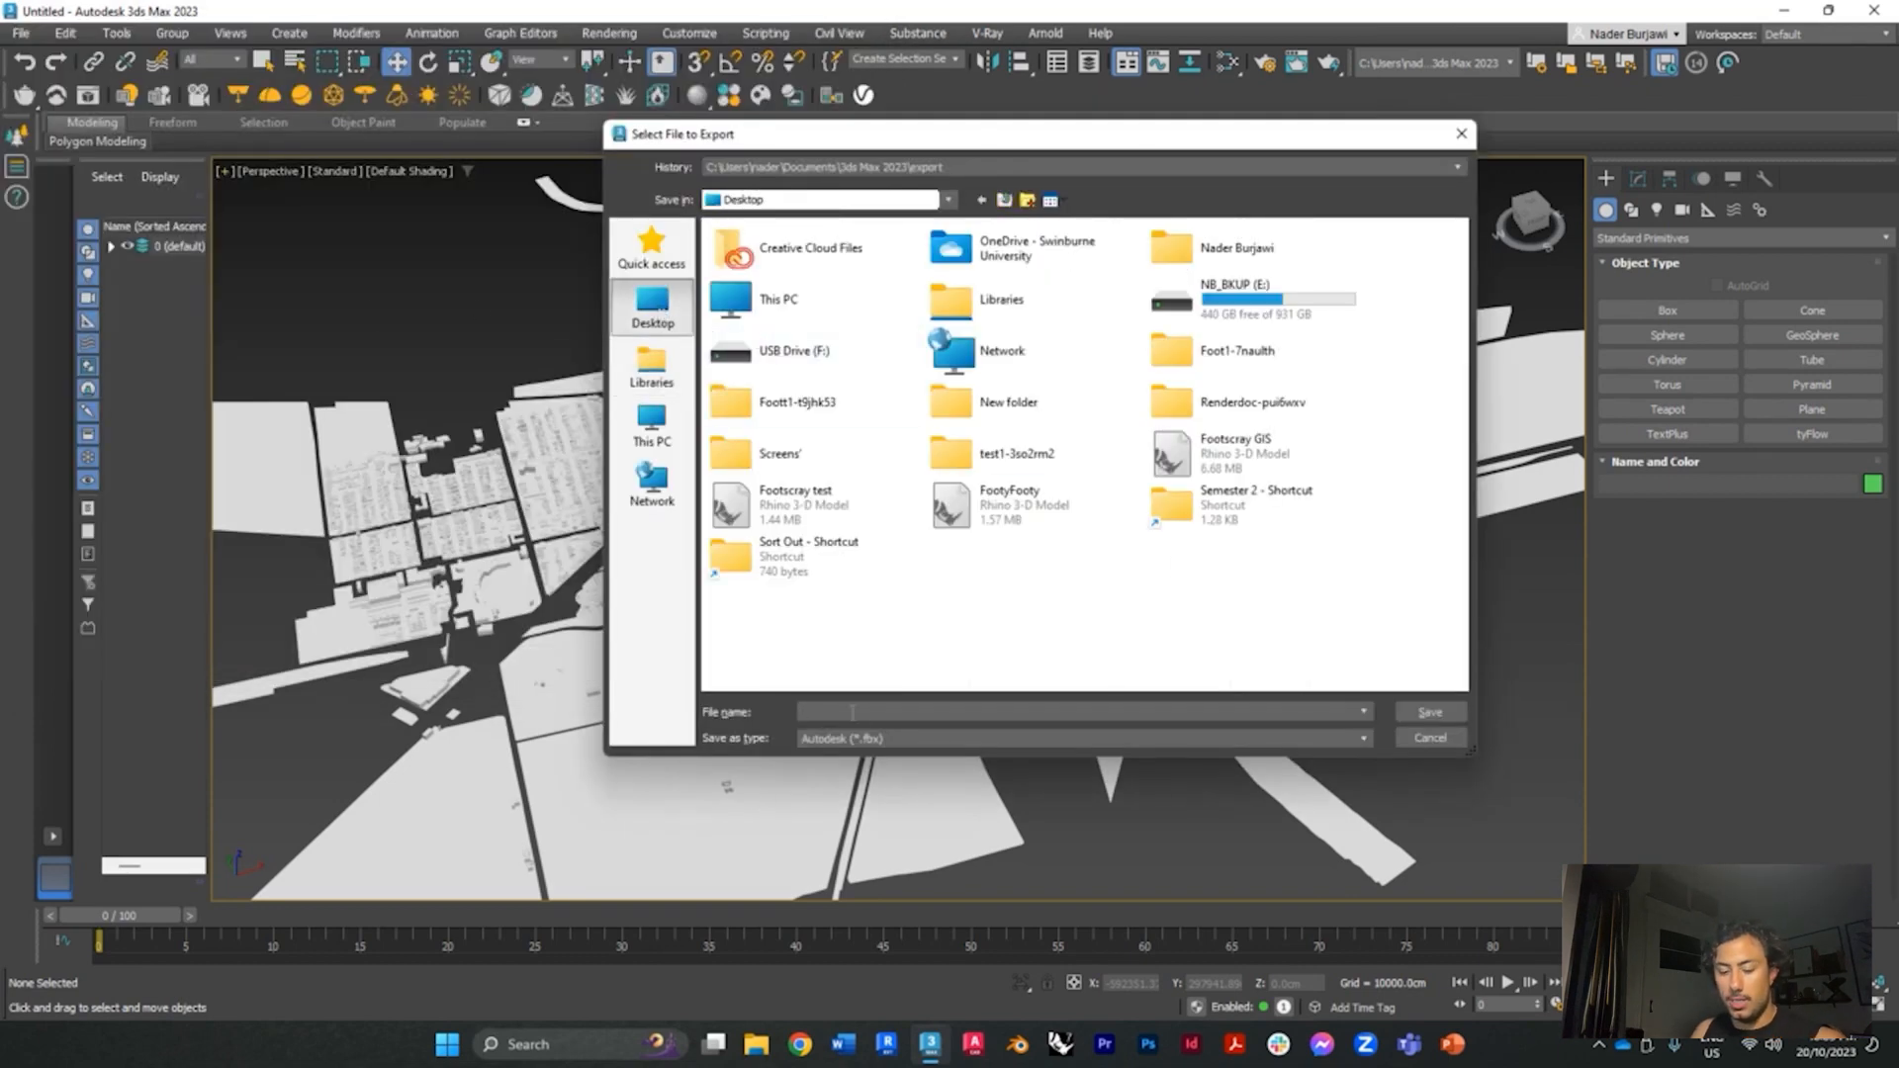
text(Foot)
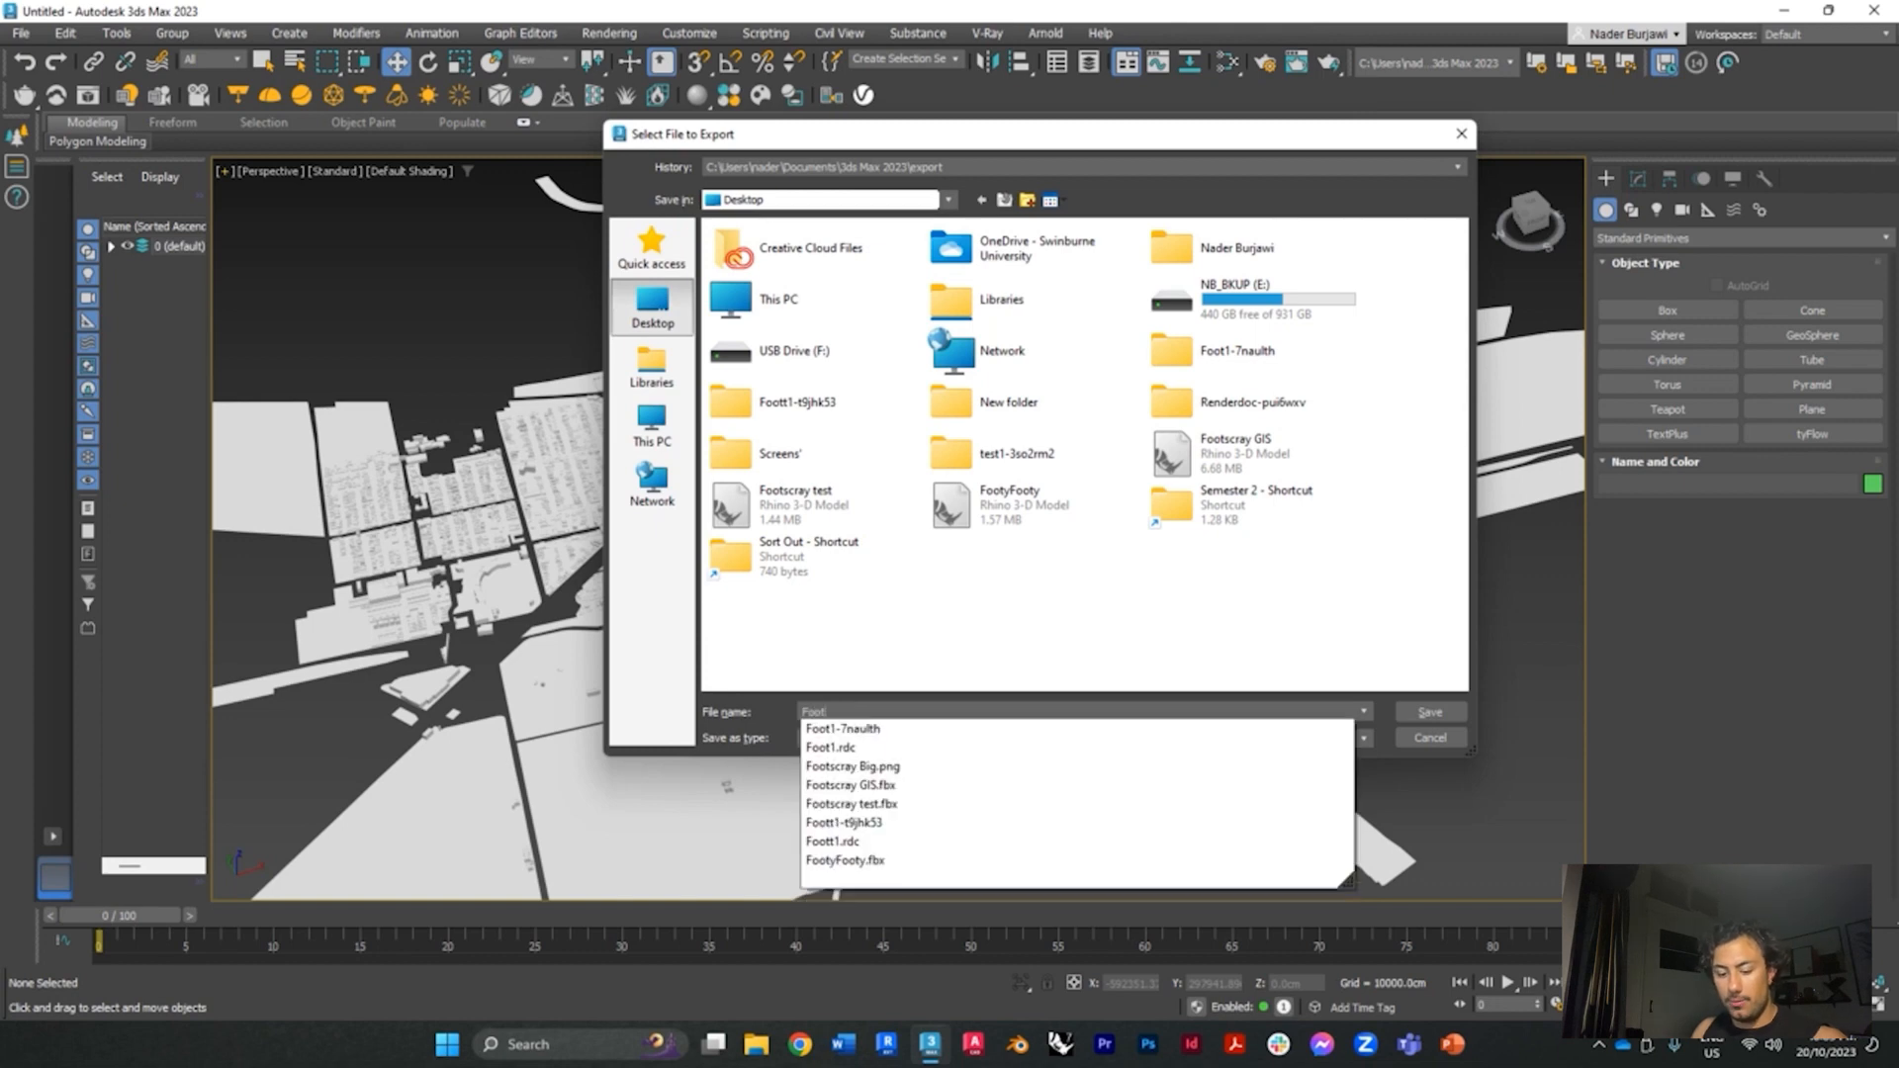
text(scra)
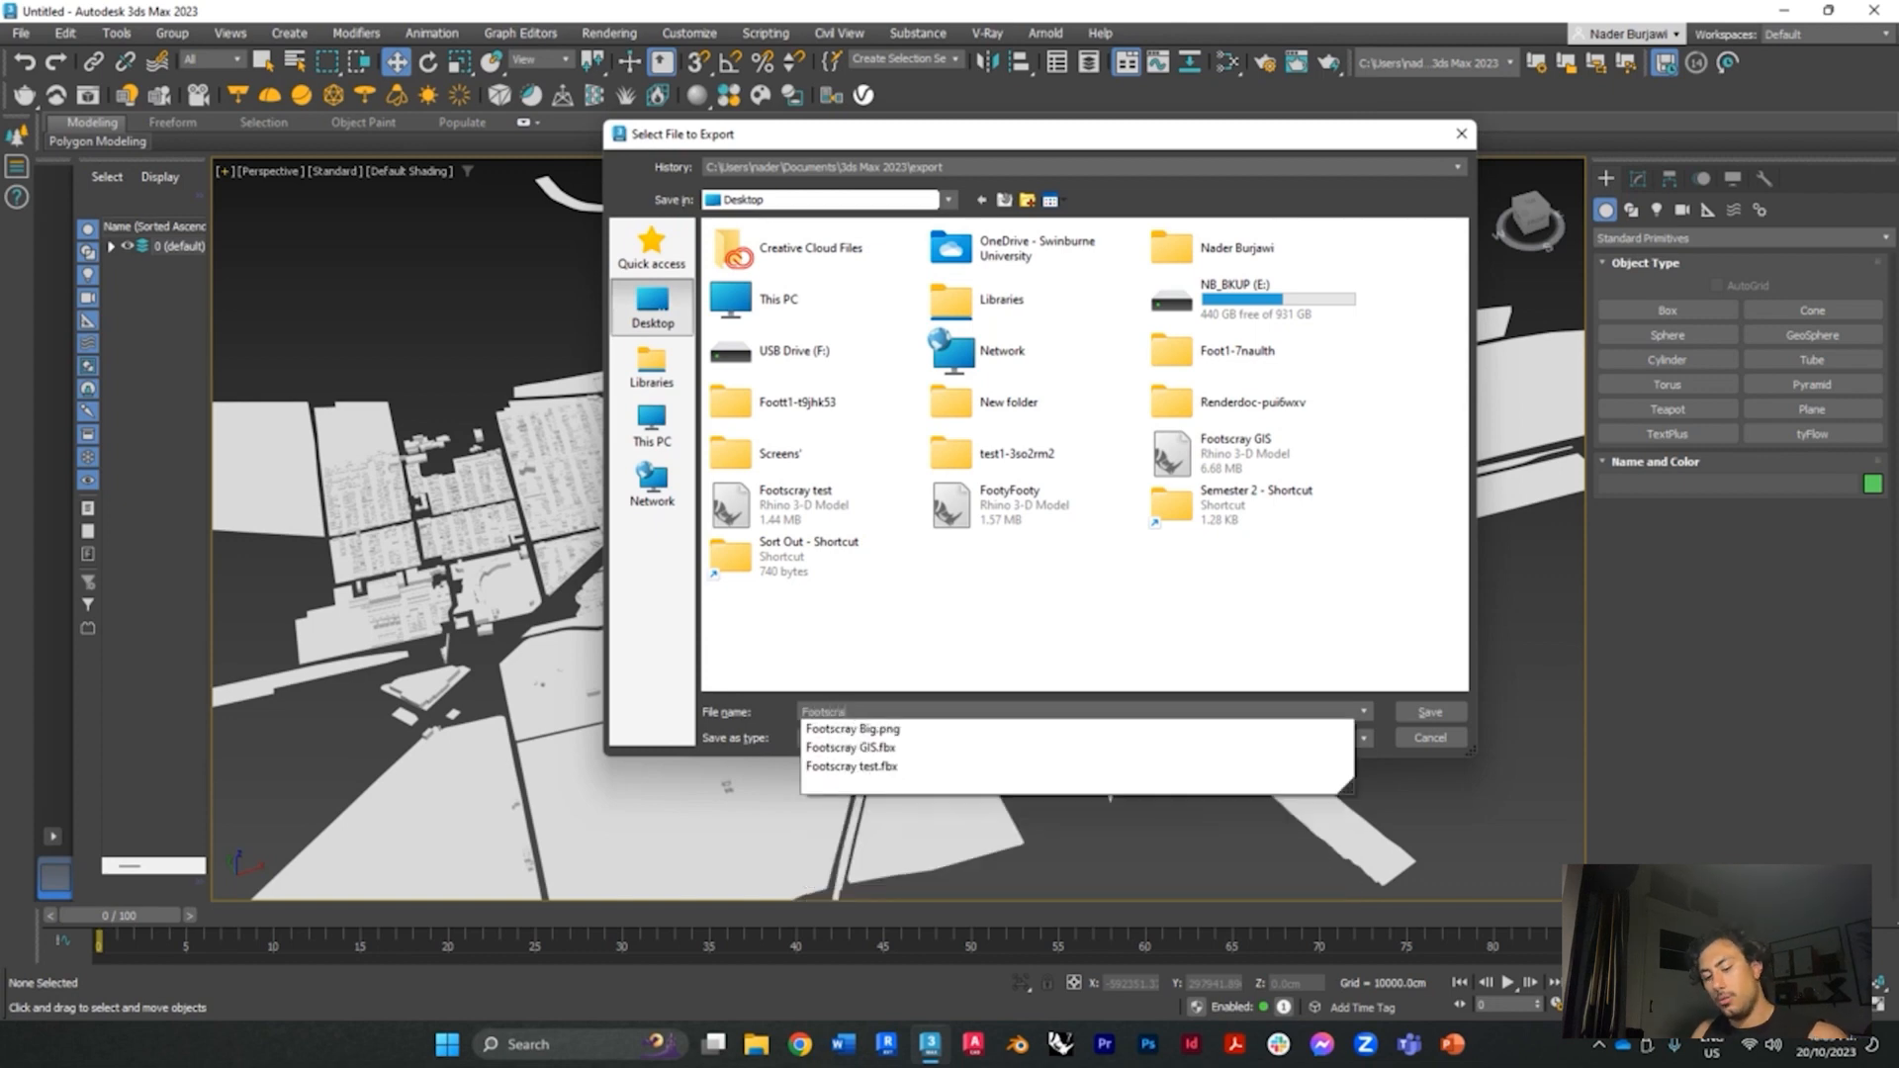
text(y GIS MODEL)
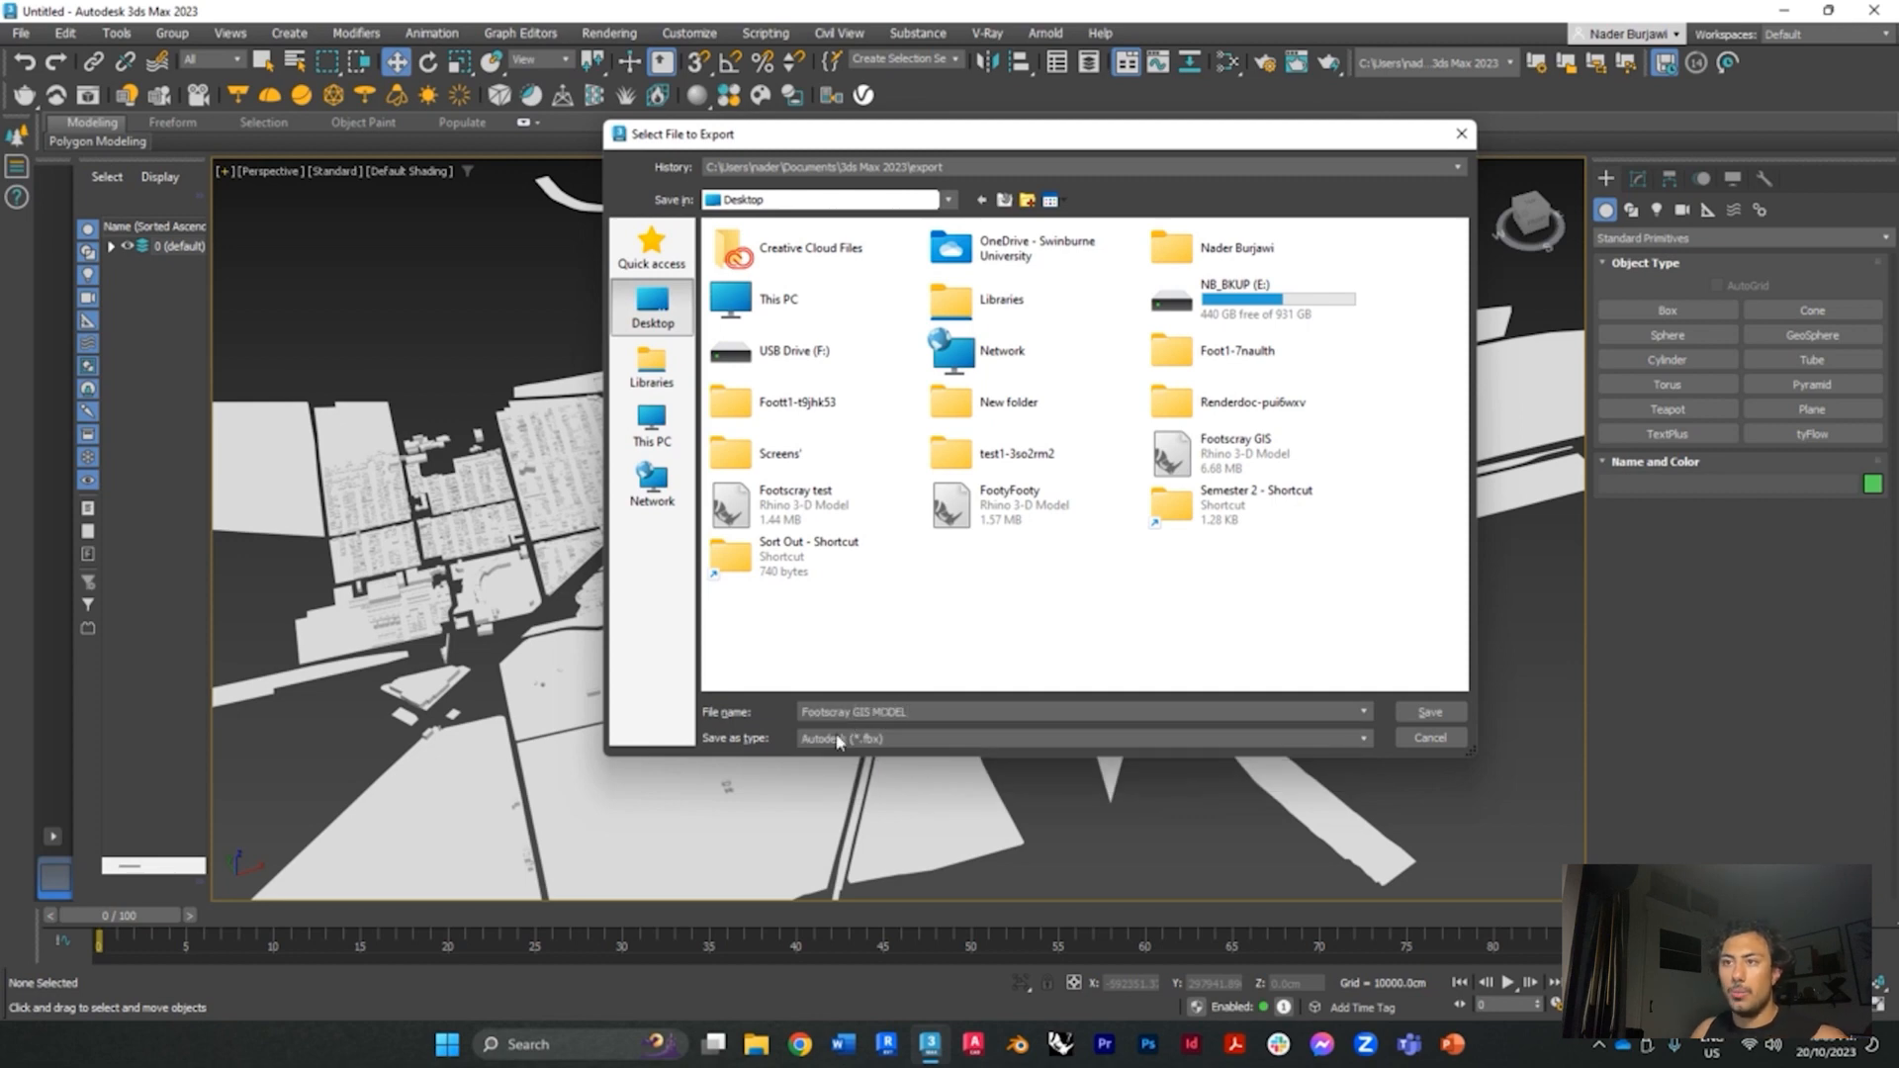
click(908, 739)
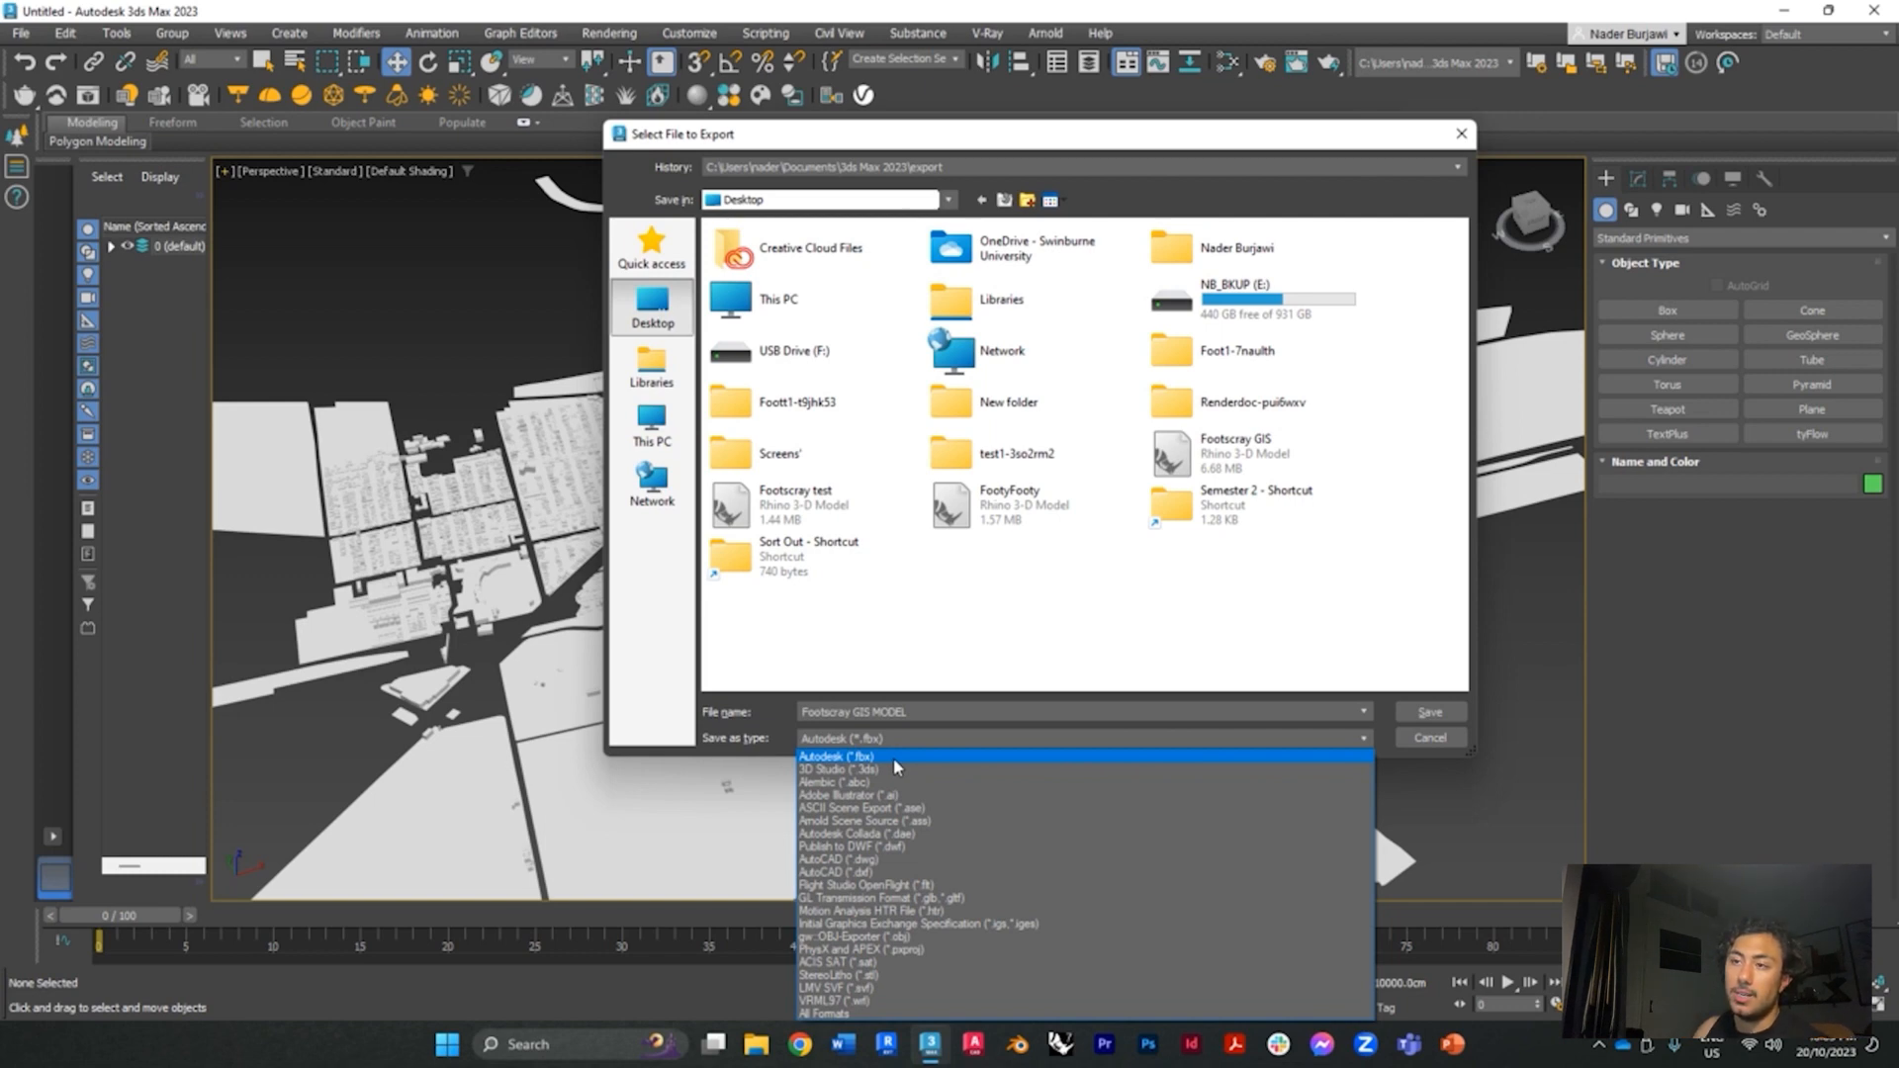
click(894, 757)
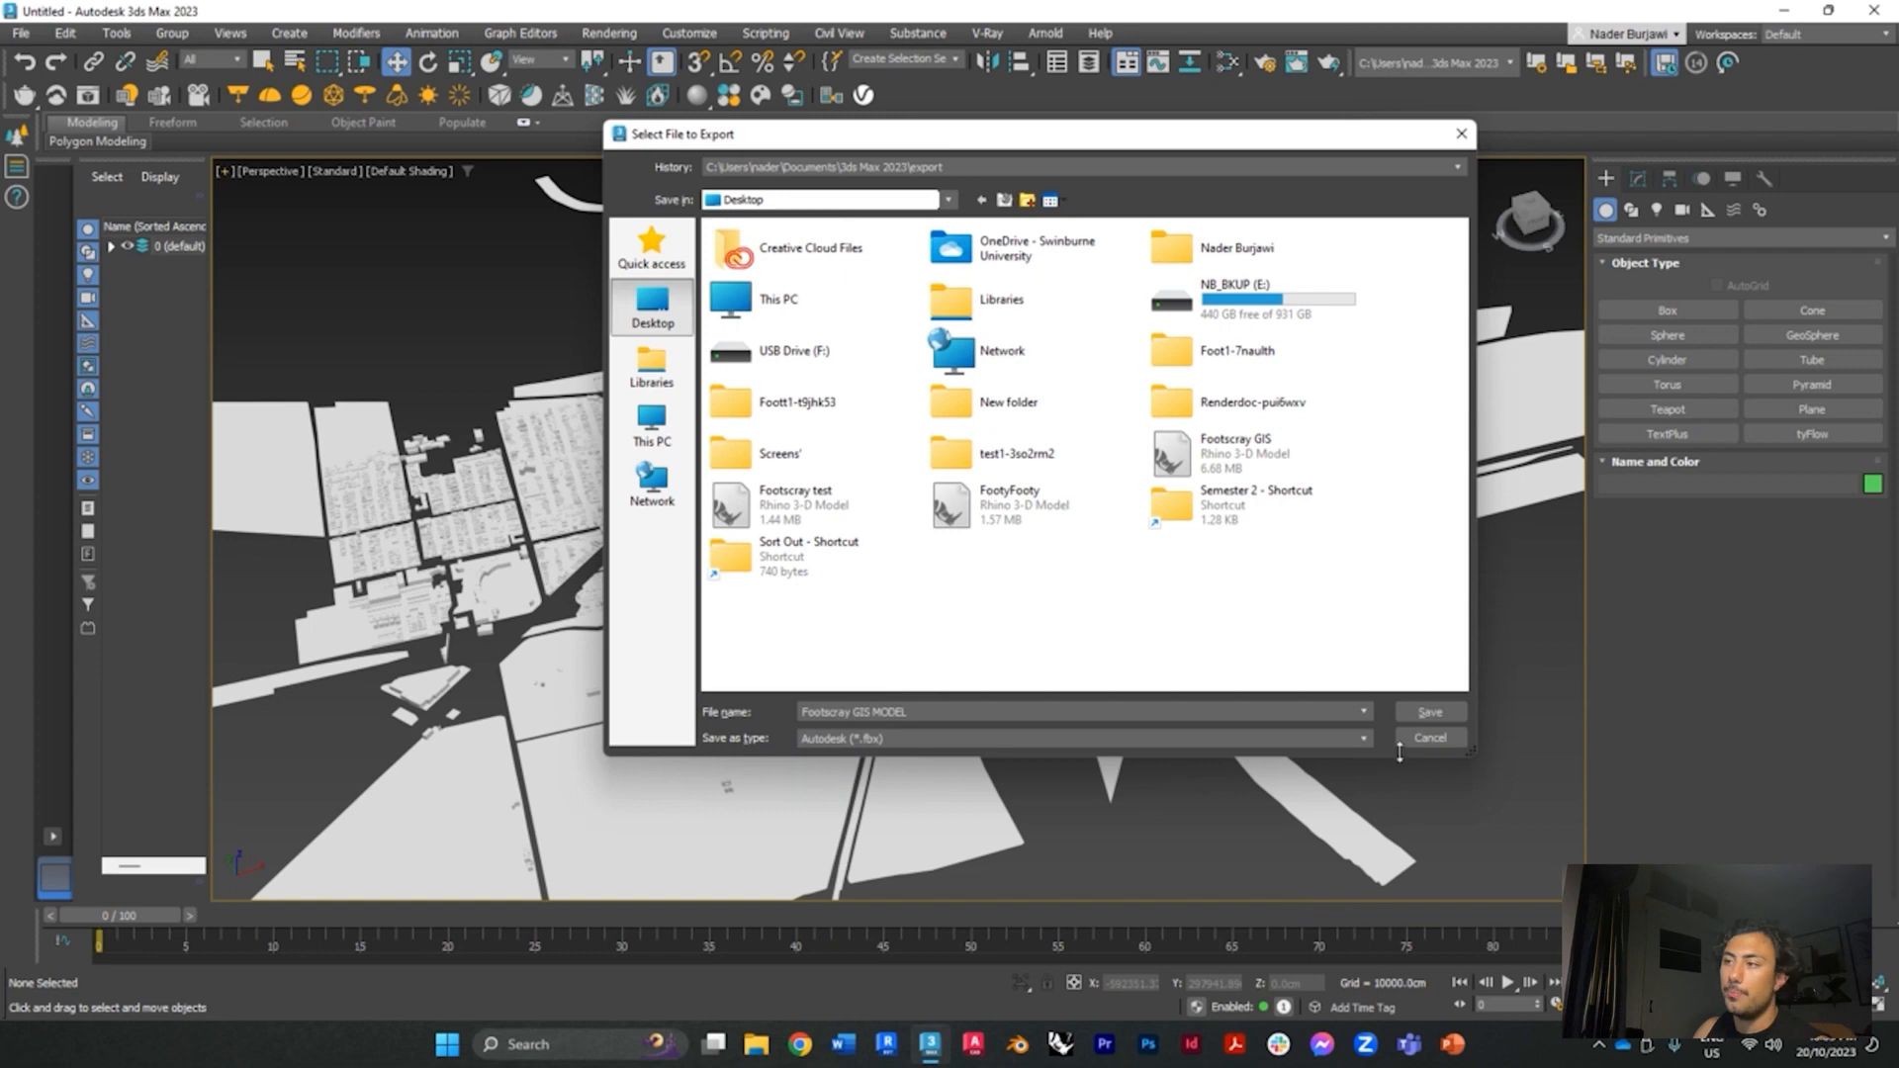
click(1430, 713)
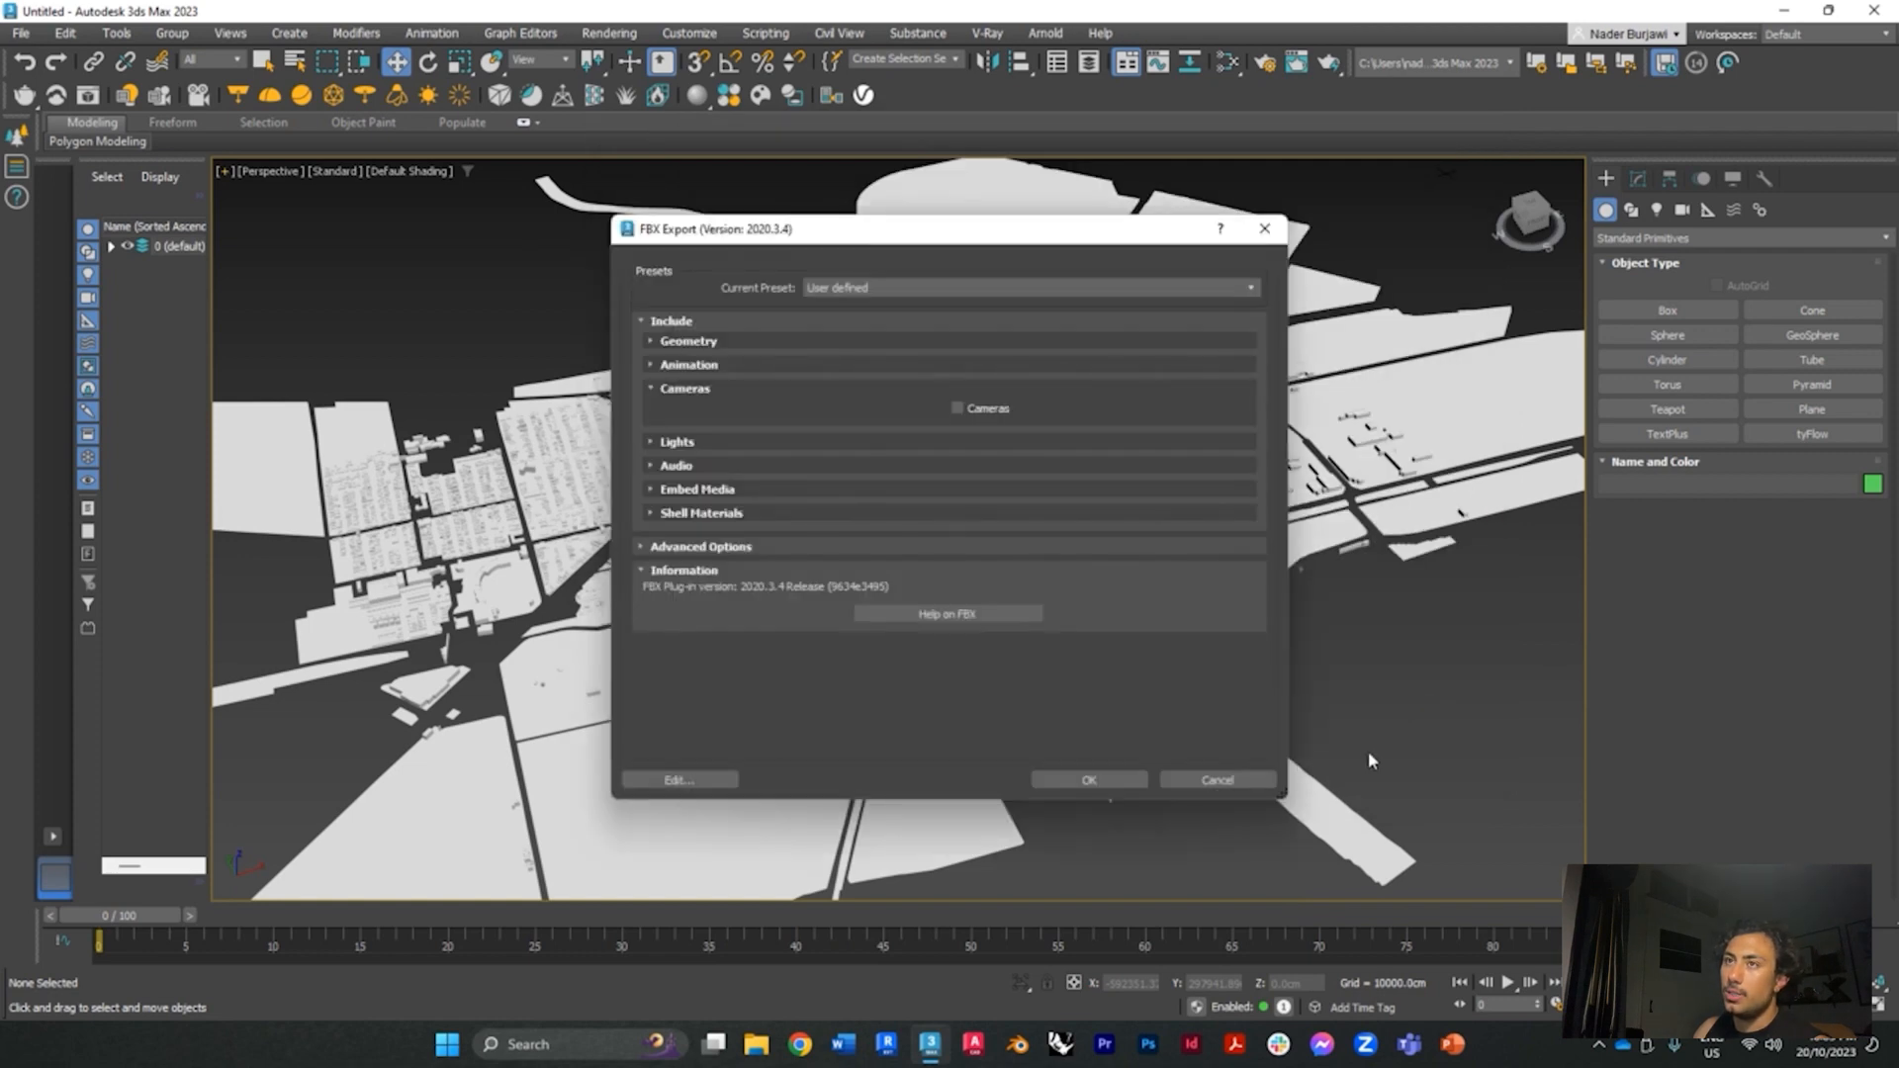
click(1089, 779)
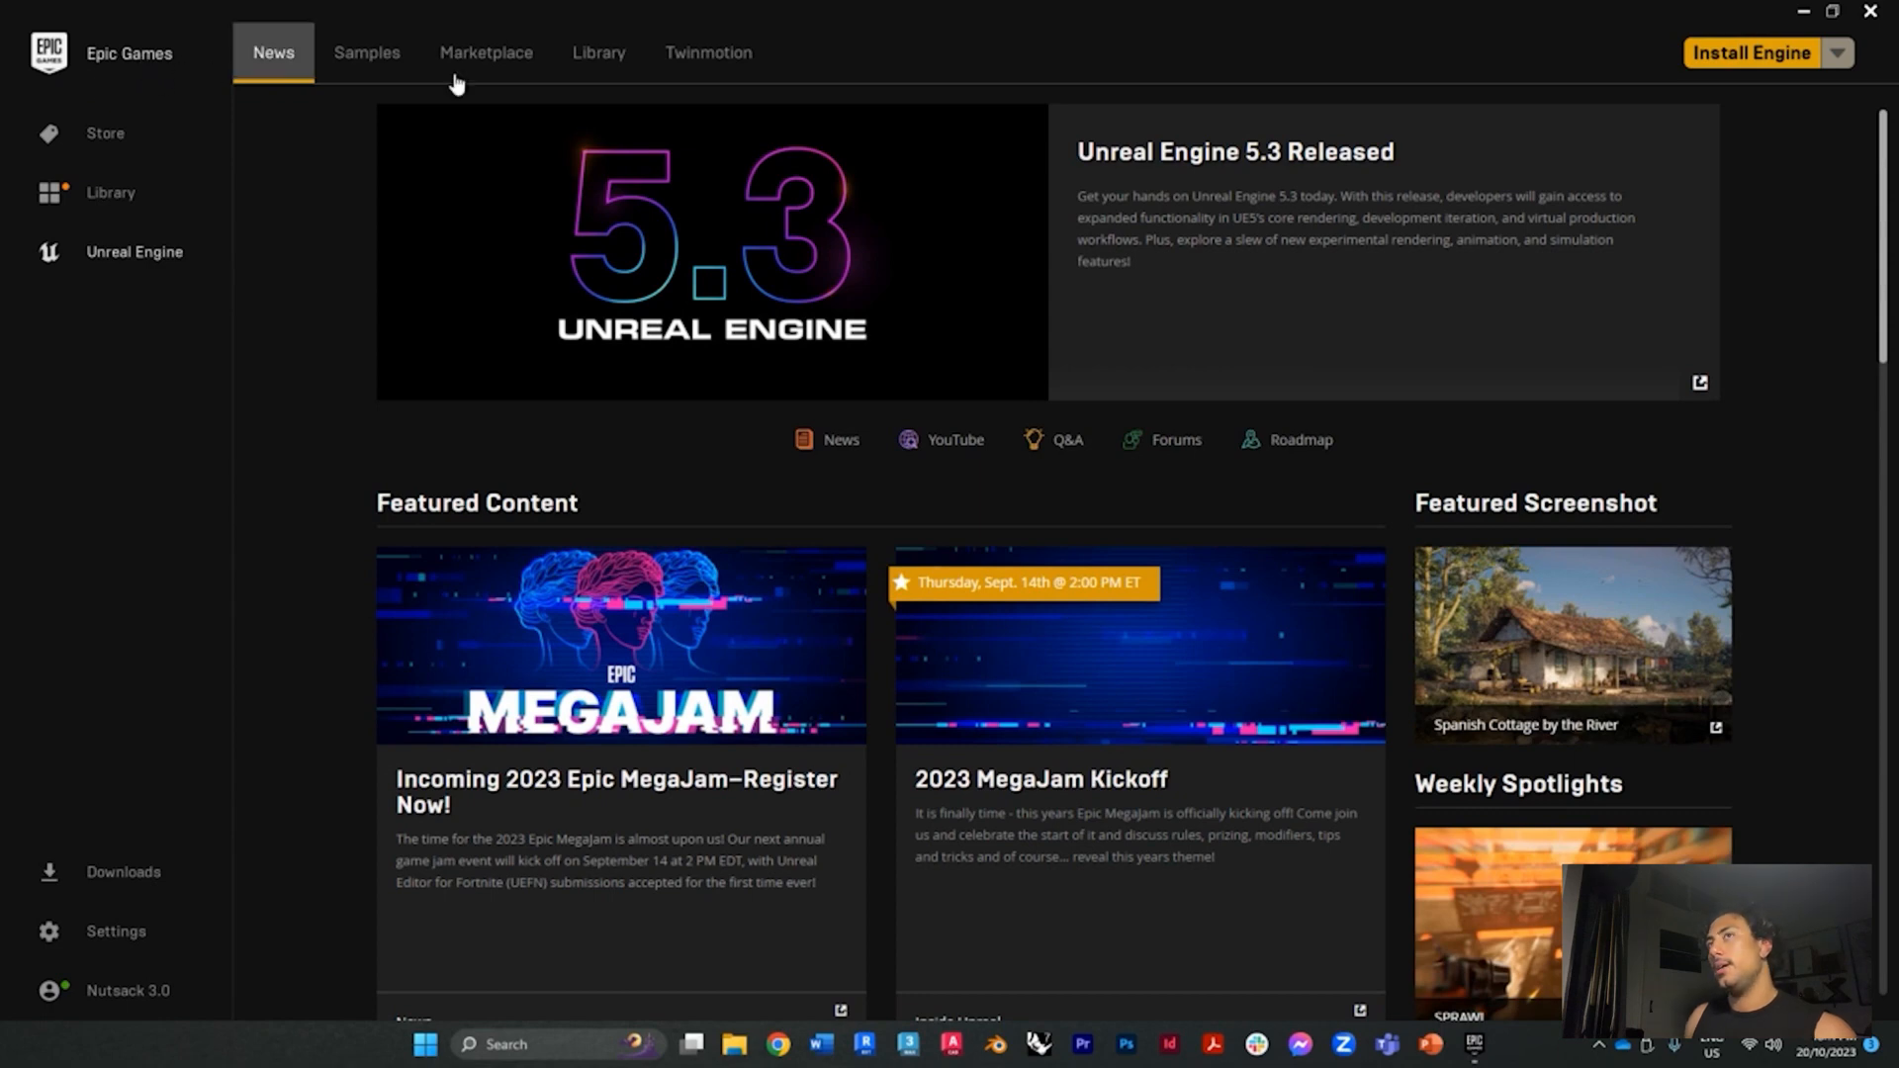
Launch Twinmotion Trial 2023.1.2 from the Epic Games Launcher
click(691, 54)
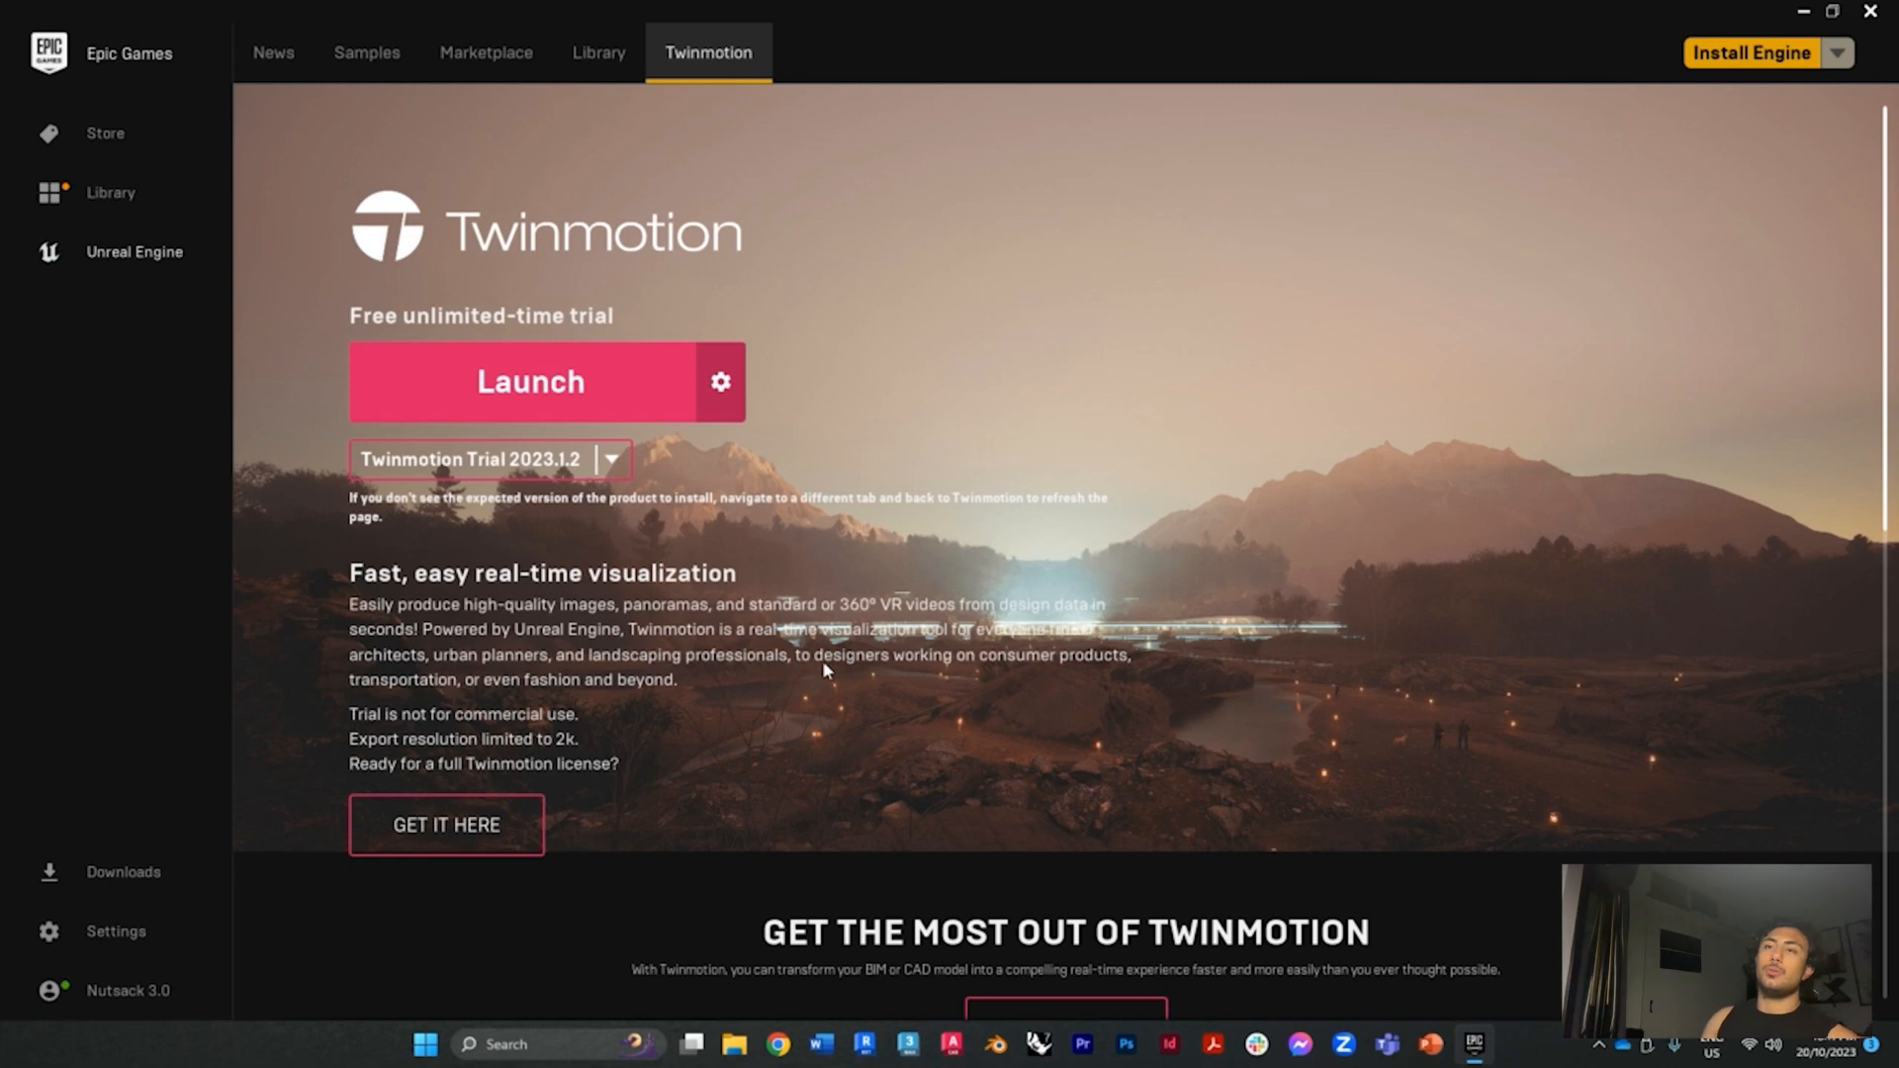
click(568, 396)
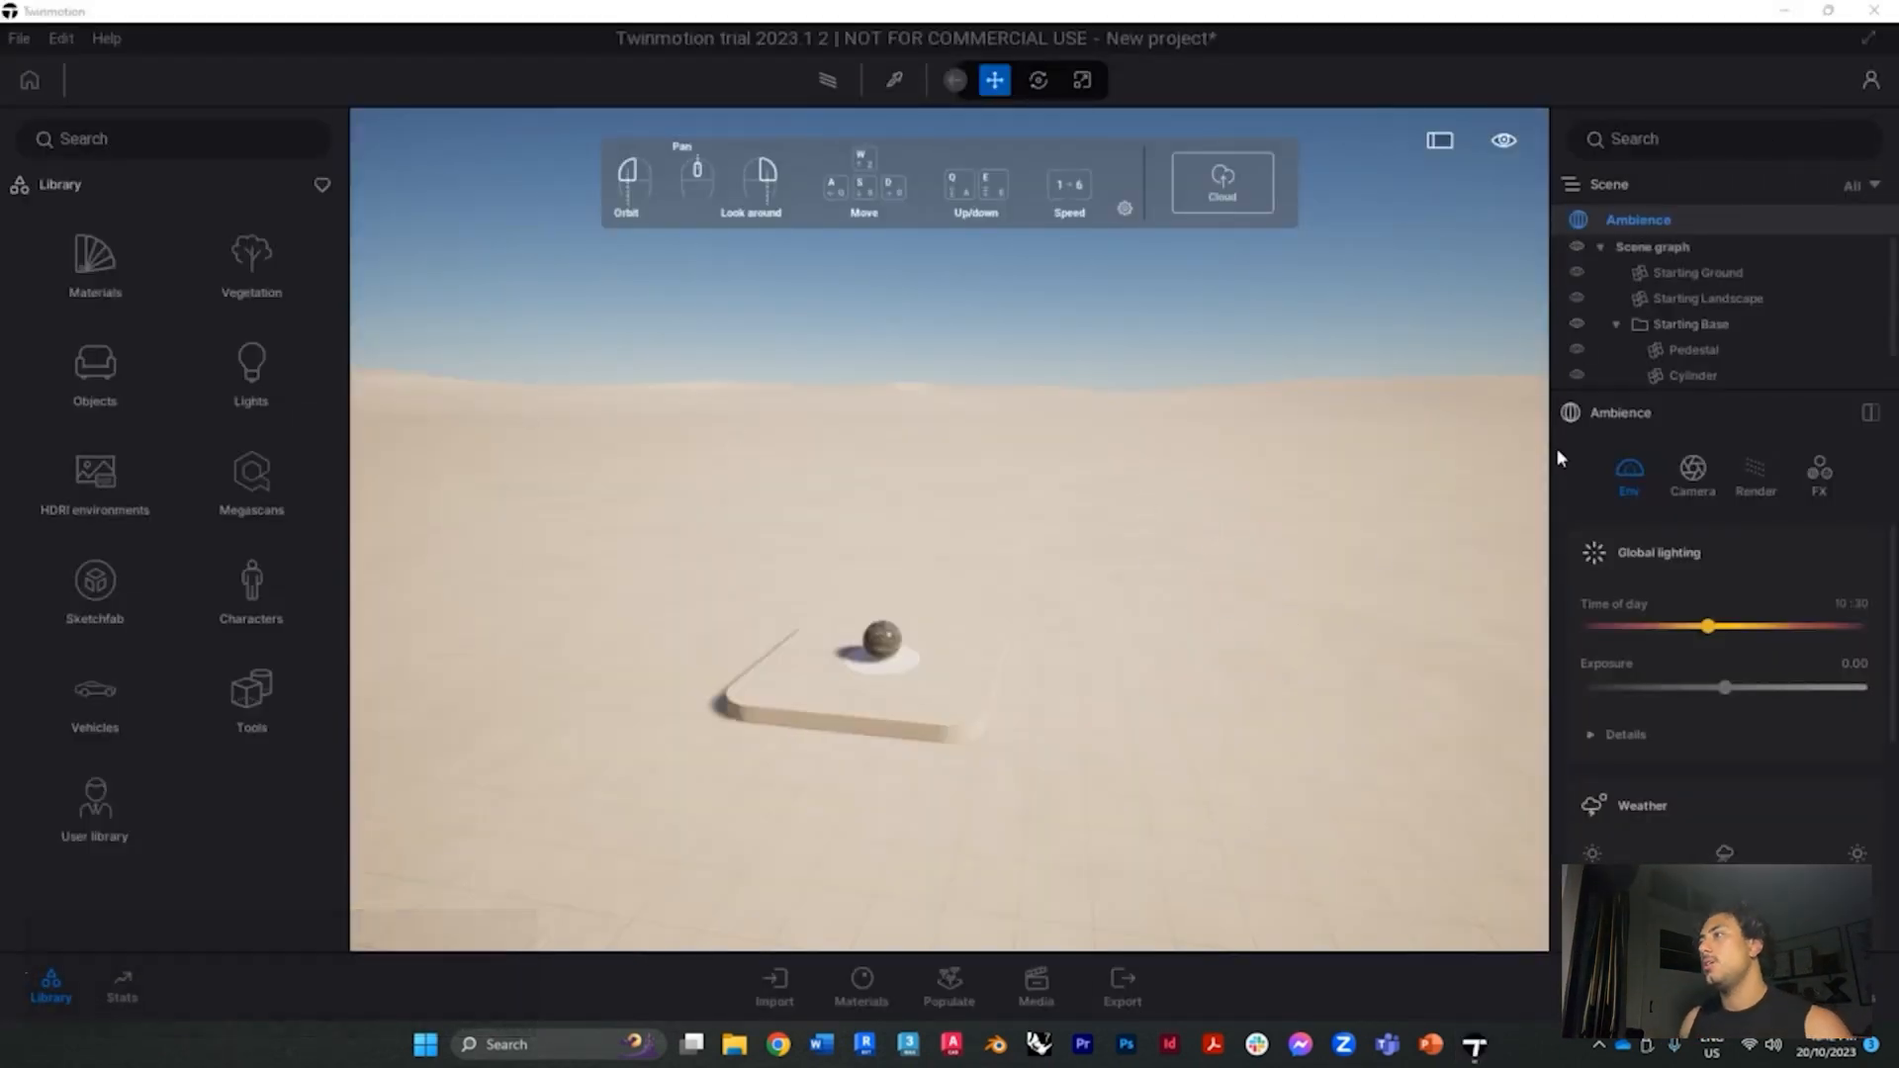
Set the time of day in the scene's ambience environment settings to 11:12
click(1694, 480)
click(1627, 477)
drag(1709, 626, 1717, 626)
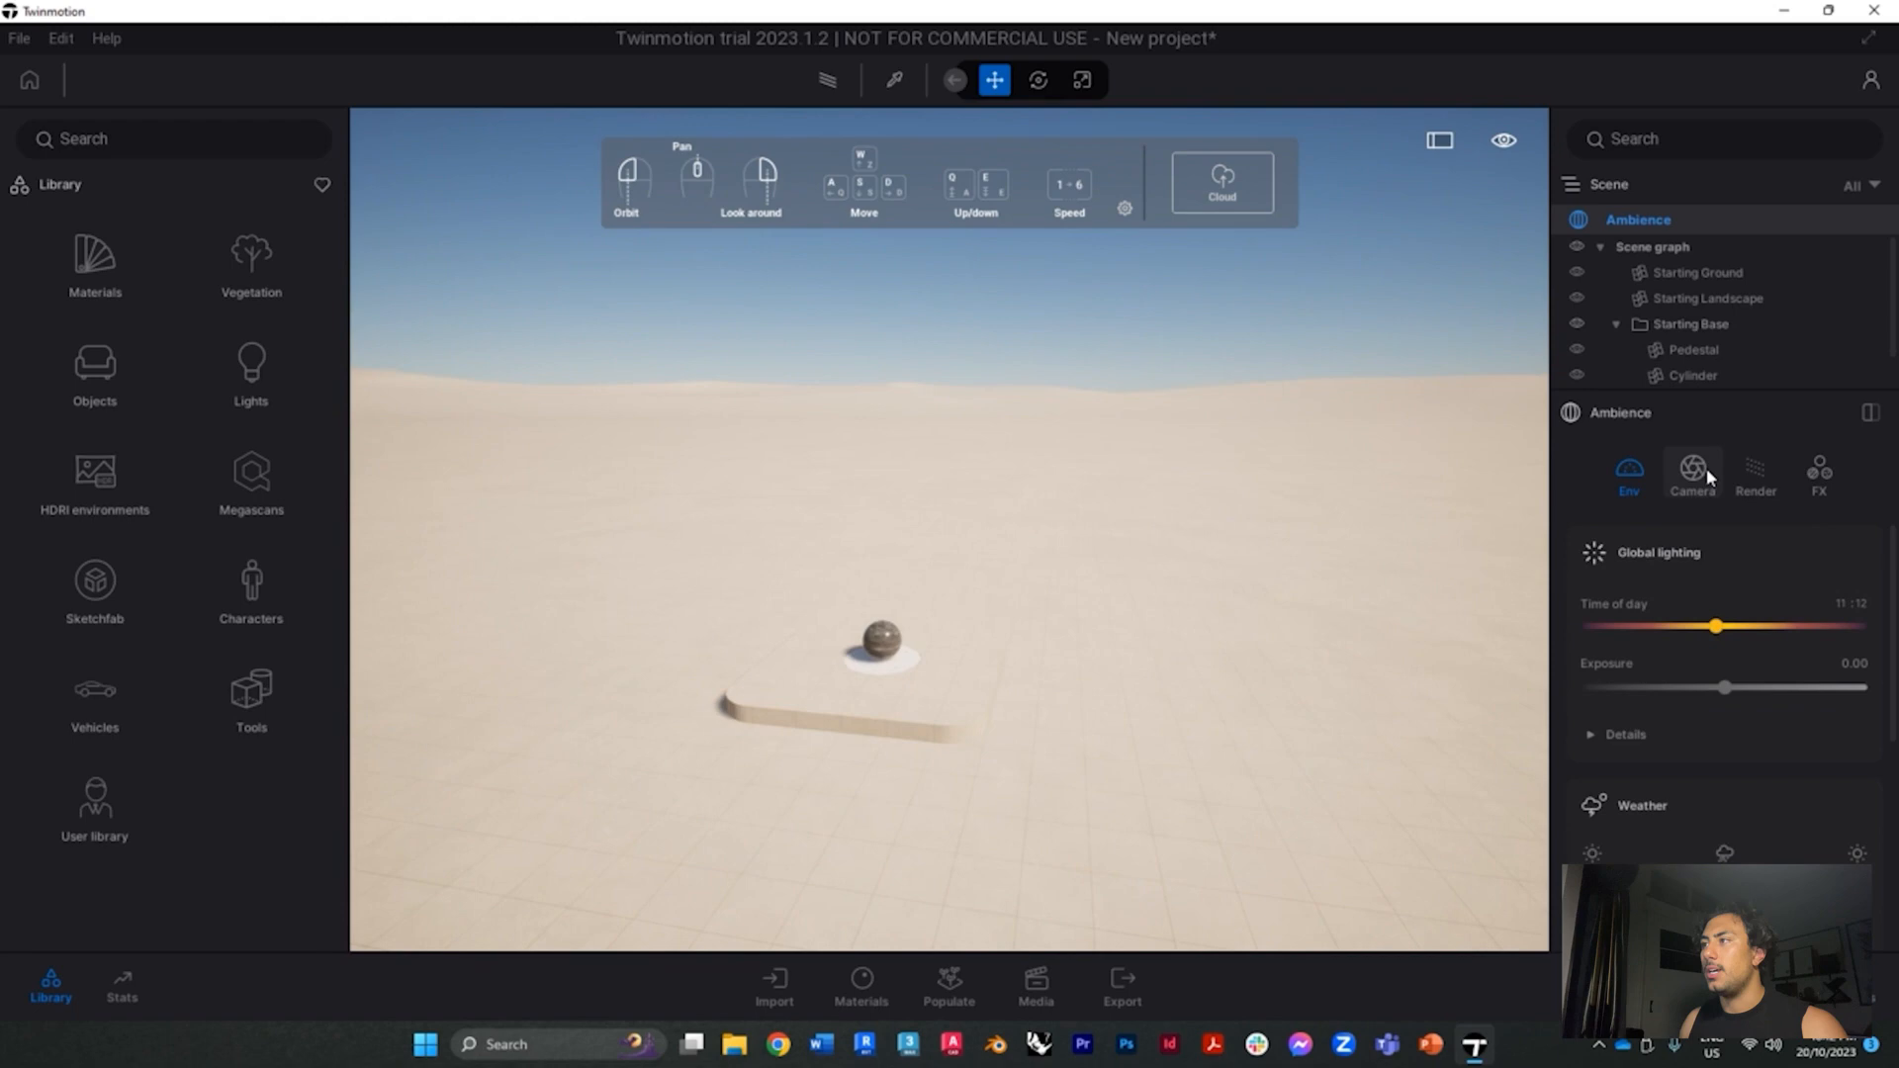
Look through the ambience camera and render settings and the Characters category of the asset library
click(1707, 467)
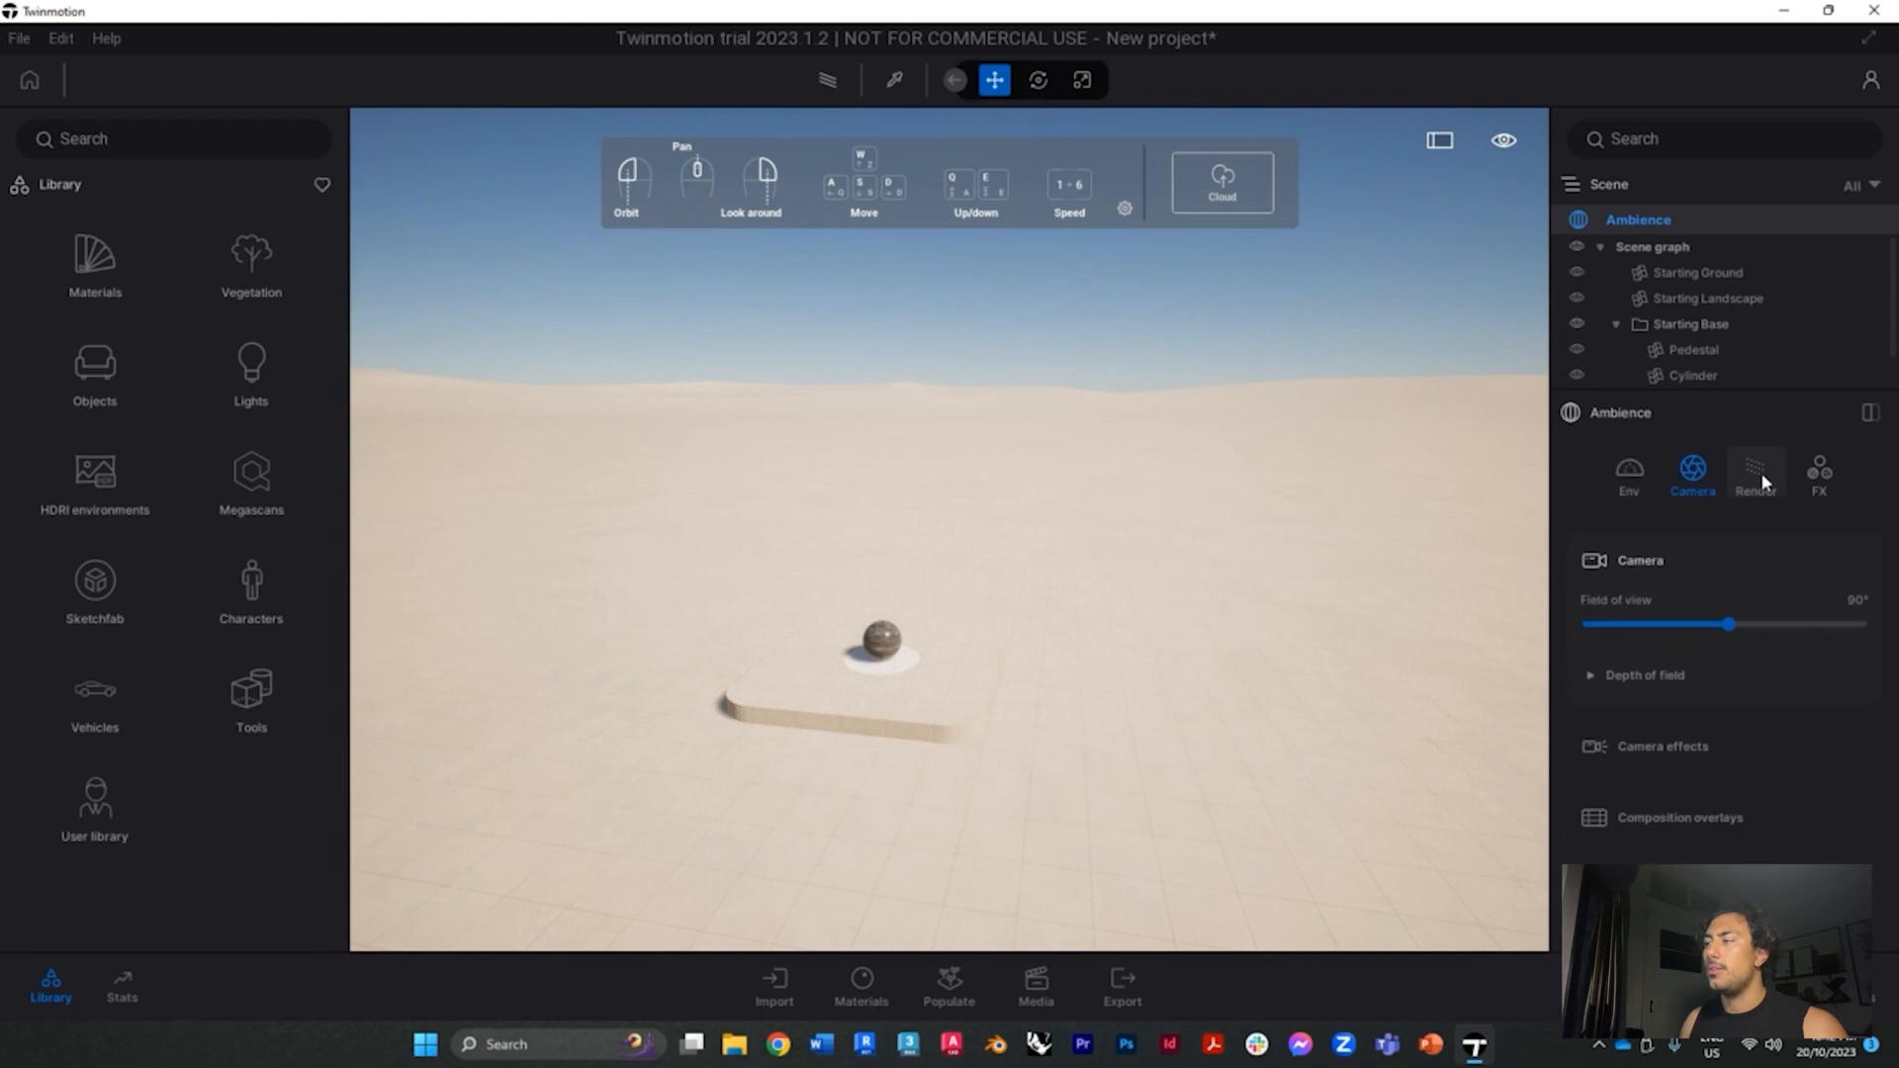
click(1759, 471)
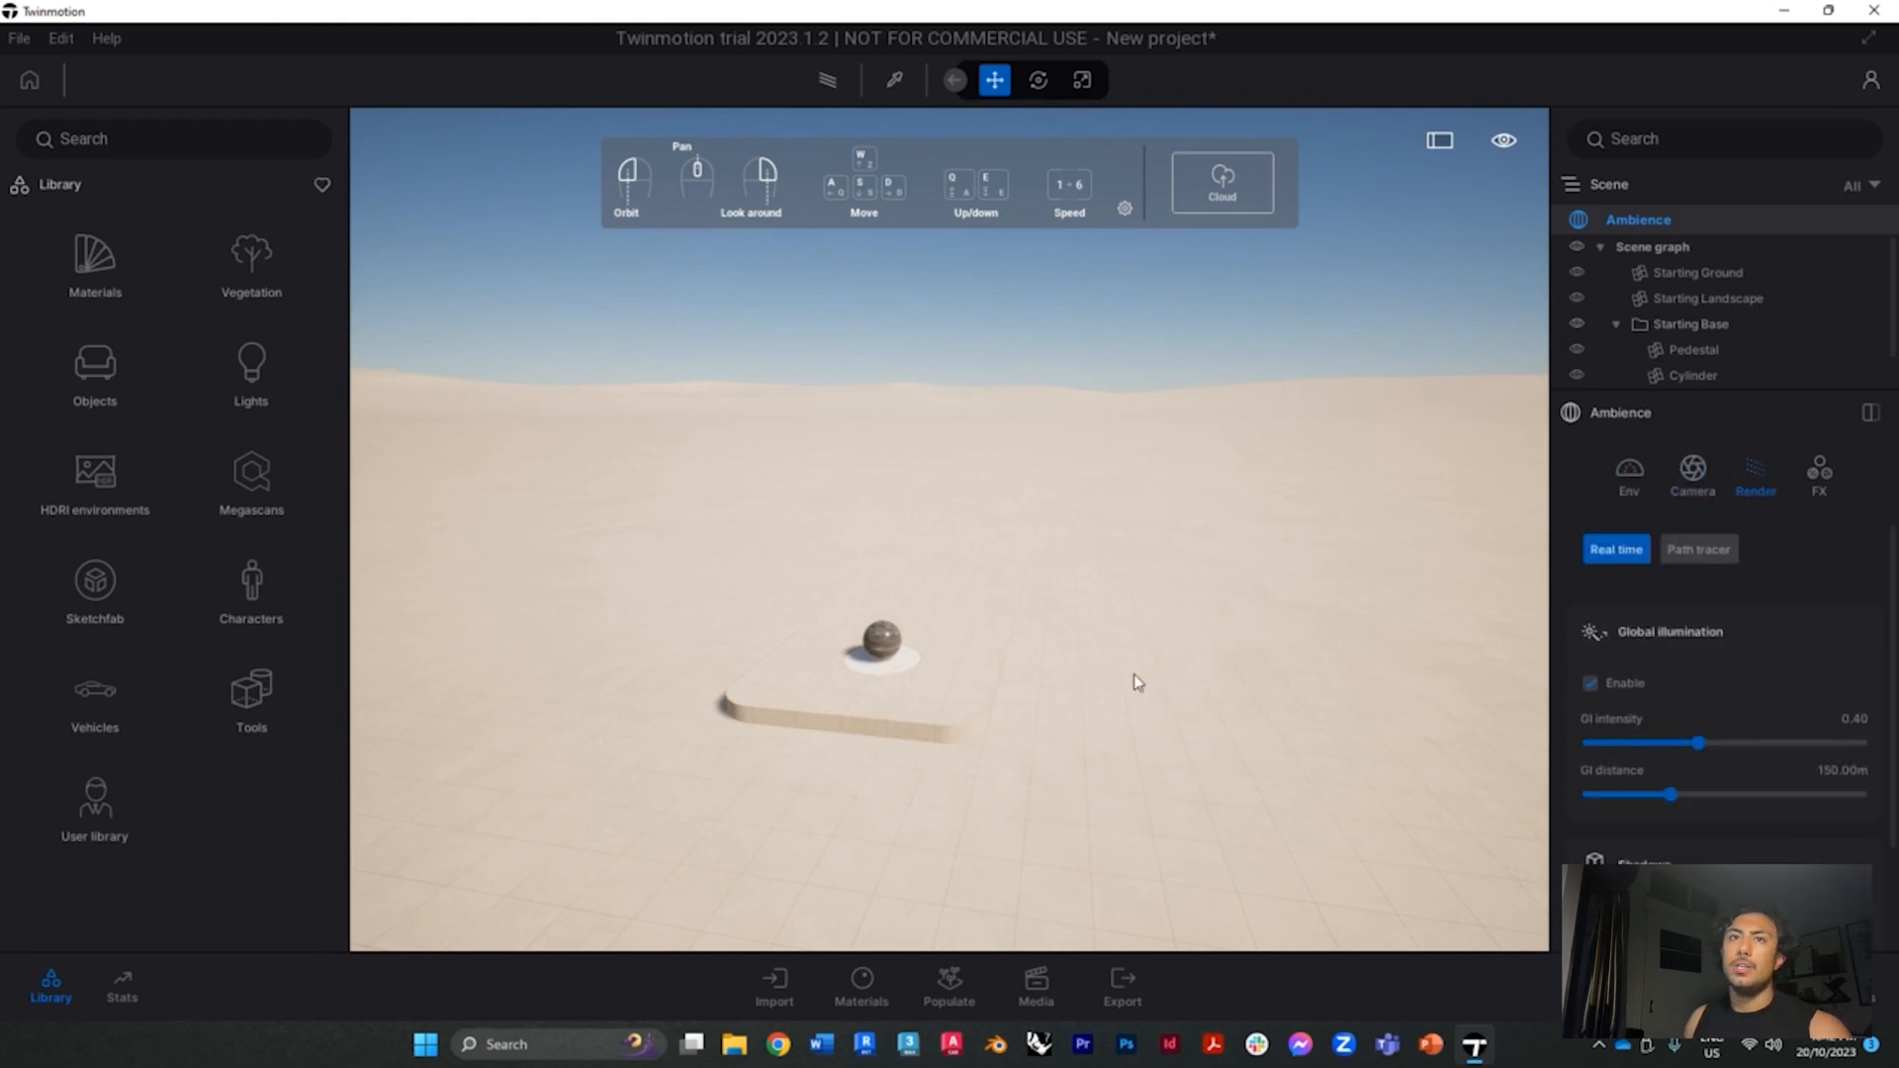
click(250, 584)
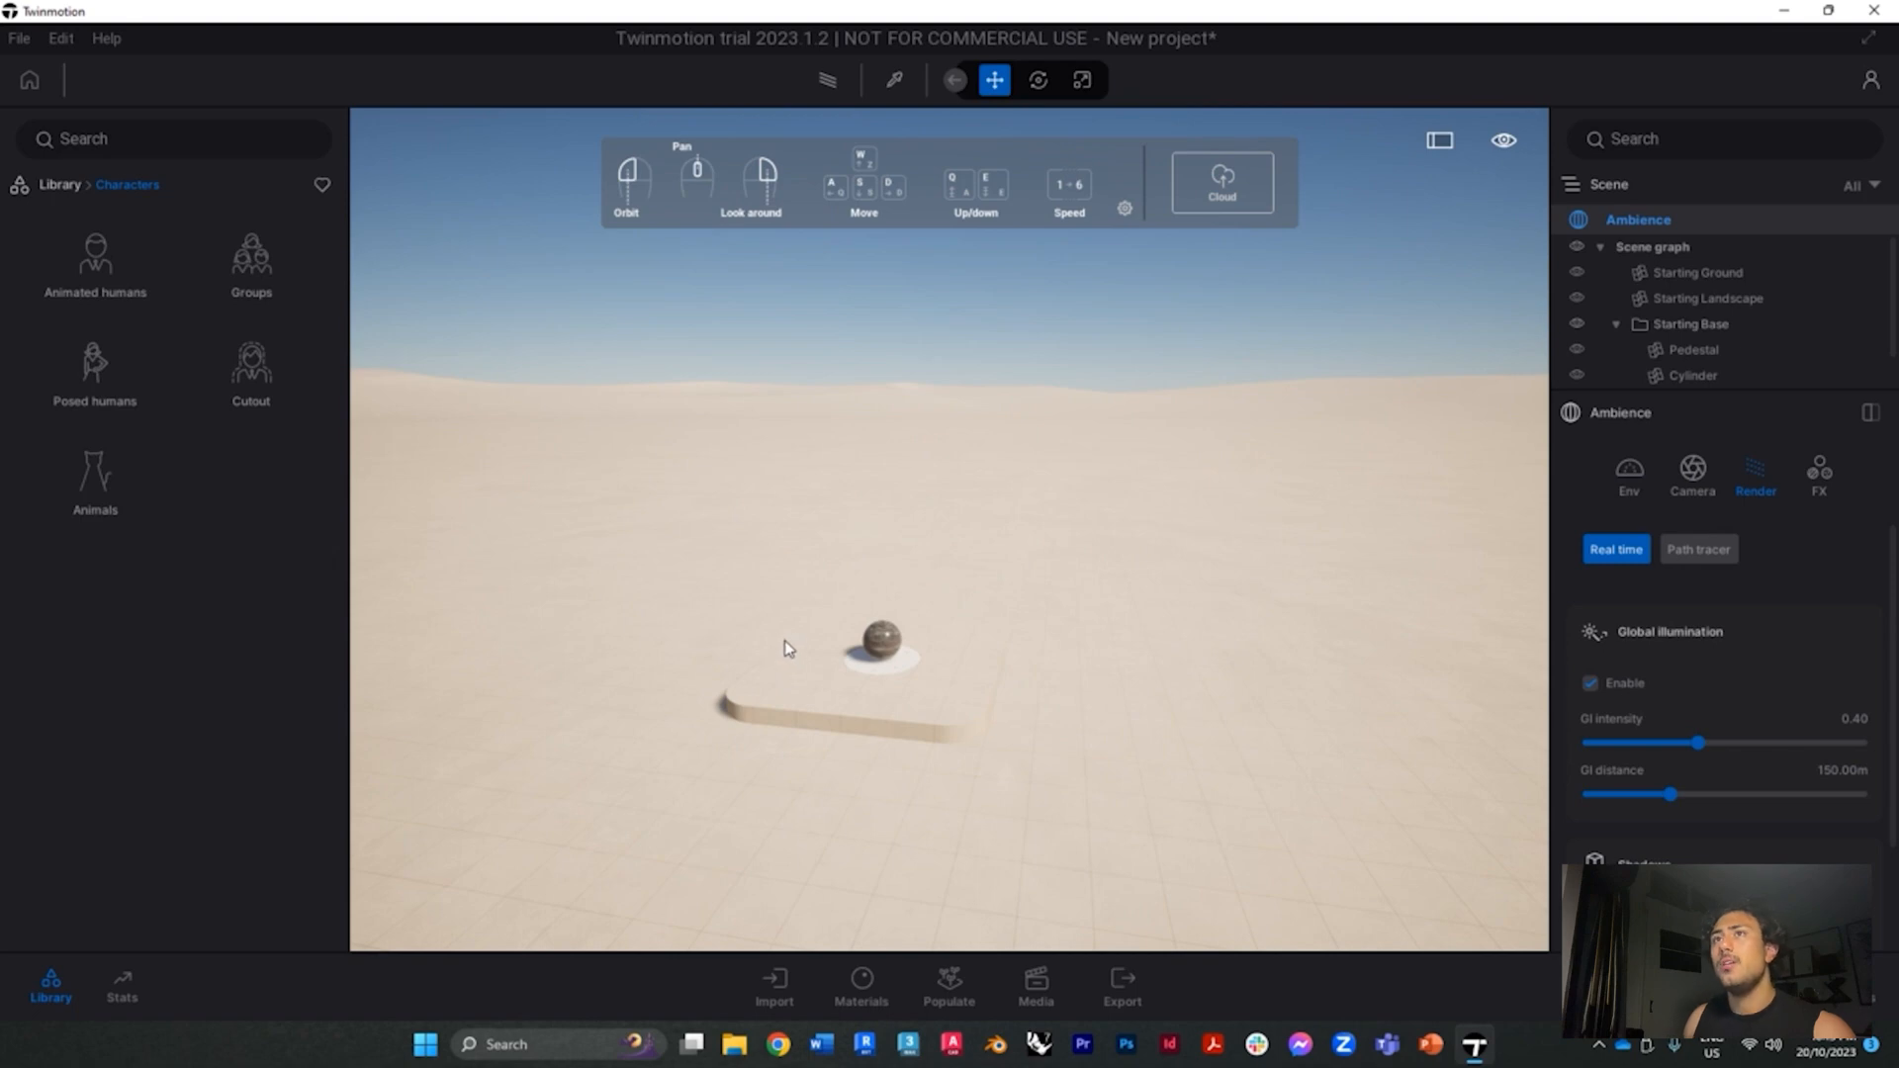
Explore the starting scene by orbiting and moving the camera around the pedestal and sphere in several directions
drag(776, 634, 1017, 641)
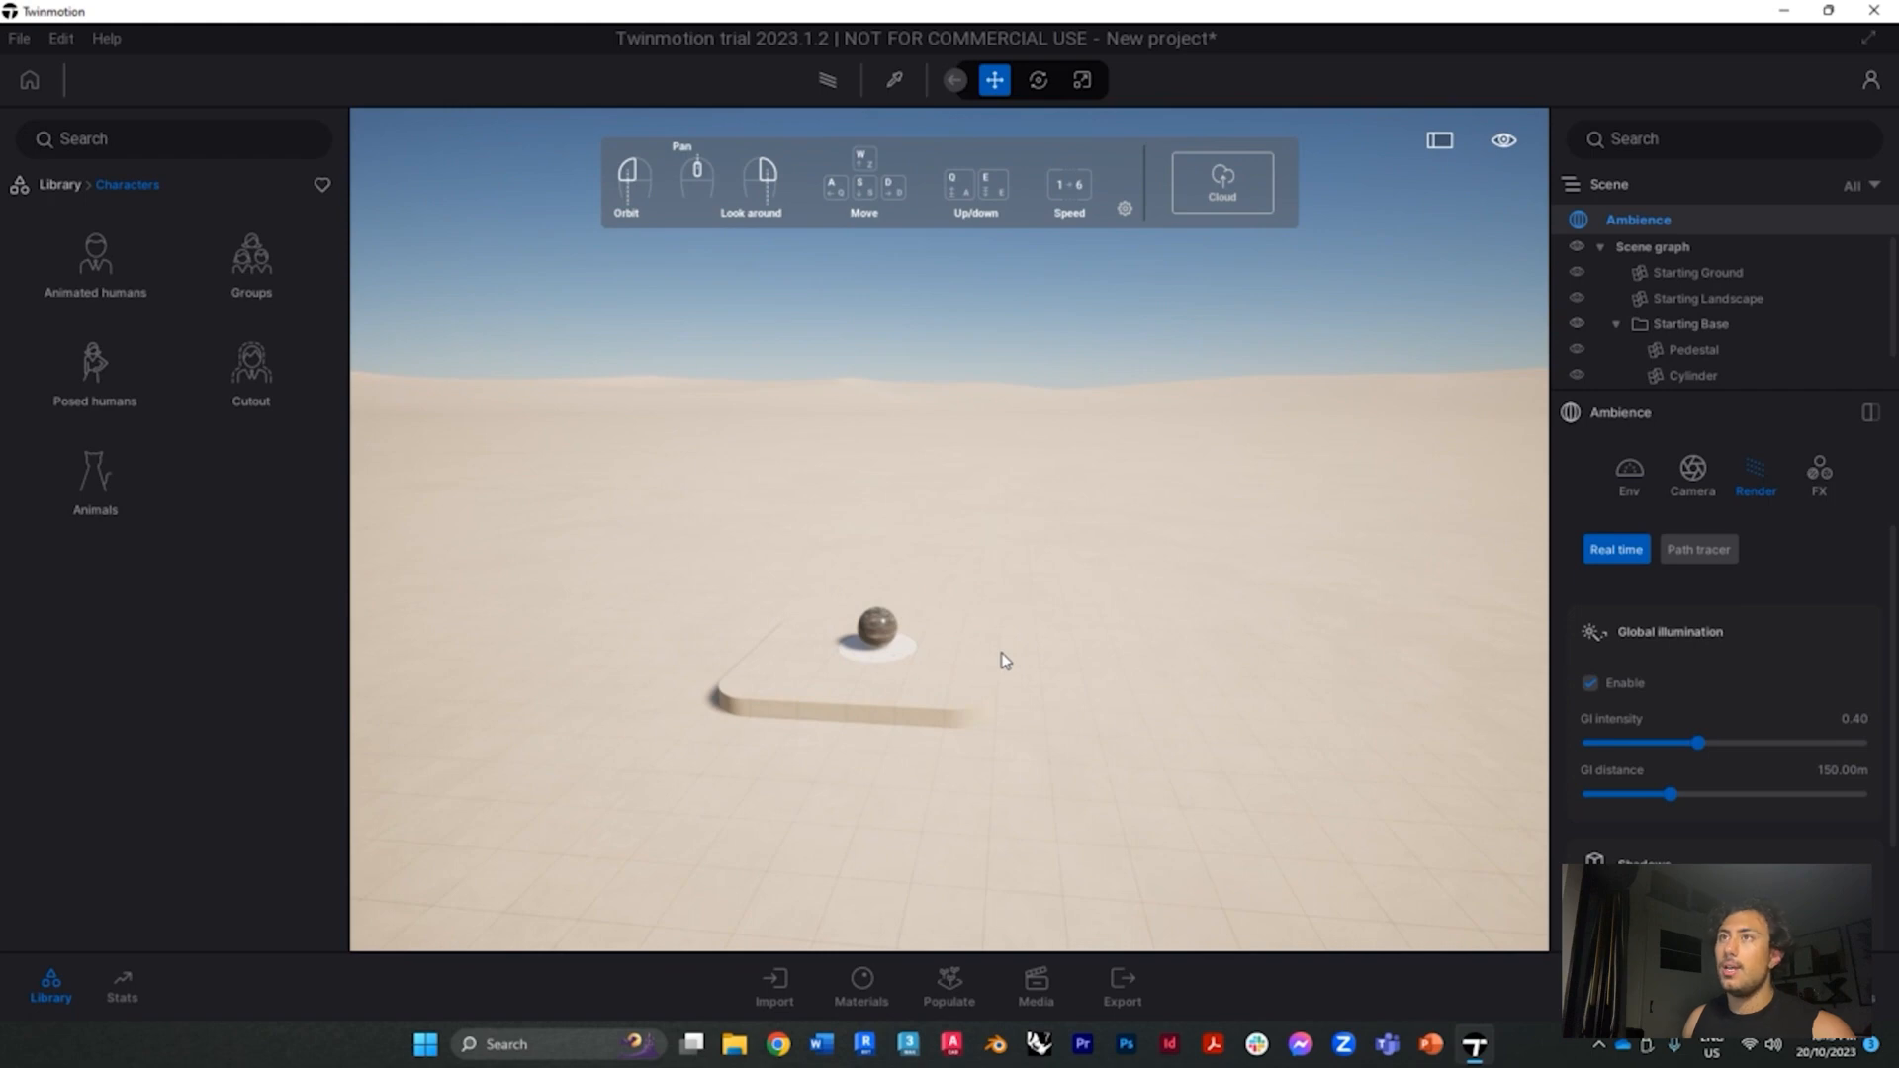
mouse_move(985, 658)
mouse_down()
mouse_move(1018, 657)
mouse_move(975, 657)
mouse_move(999, 655)
mouse_move(977, 656)
mouse_move(994, 633)
mouse_up()
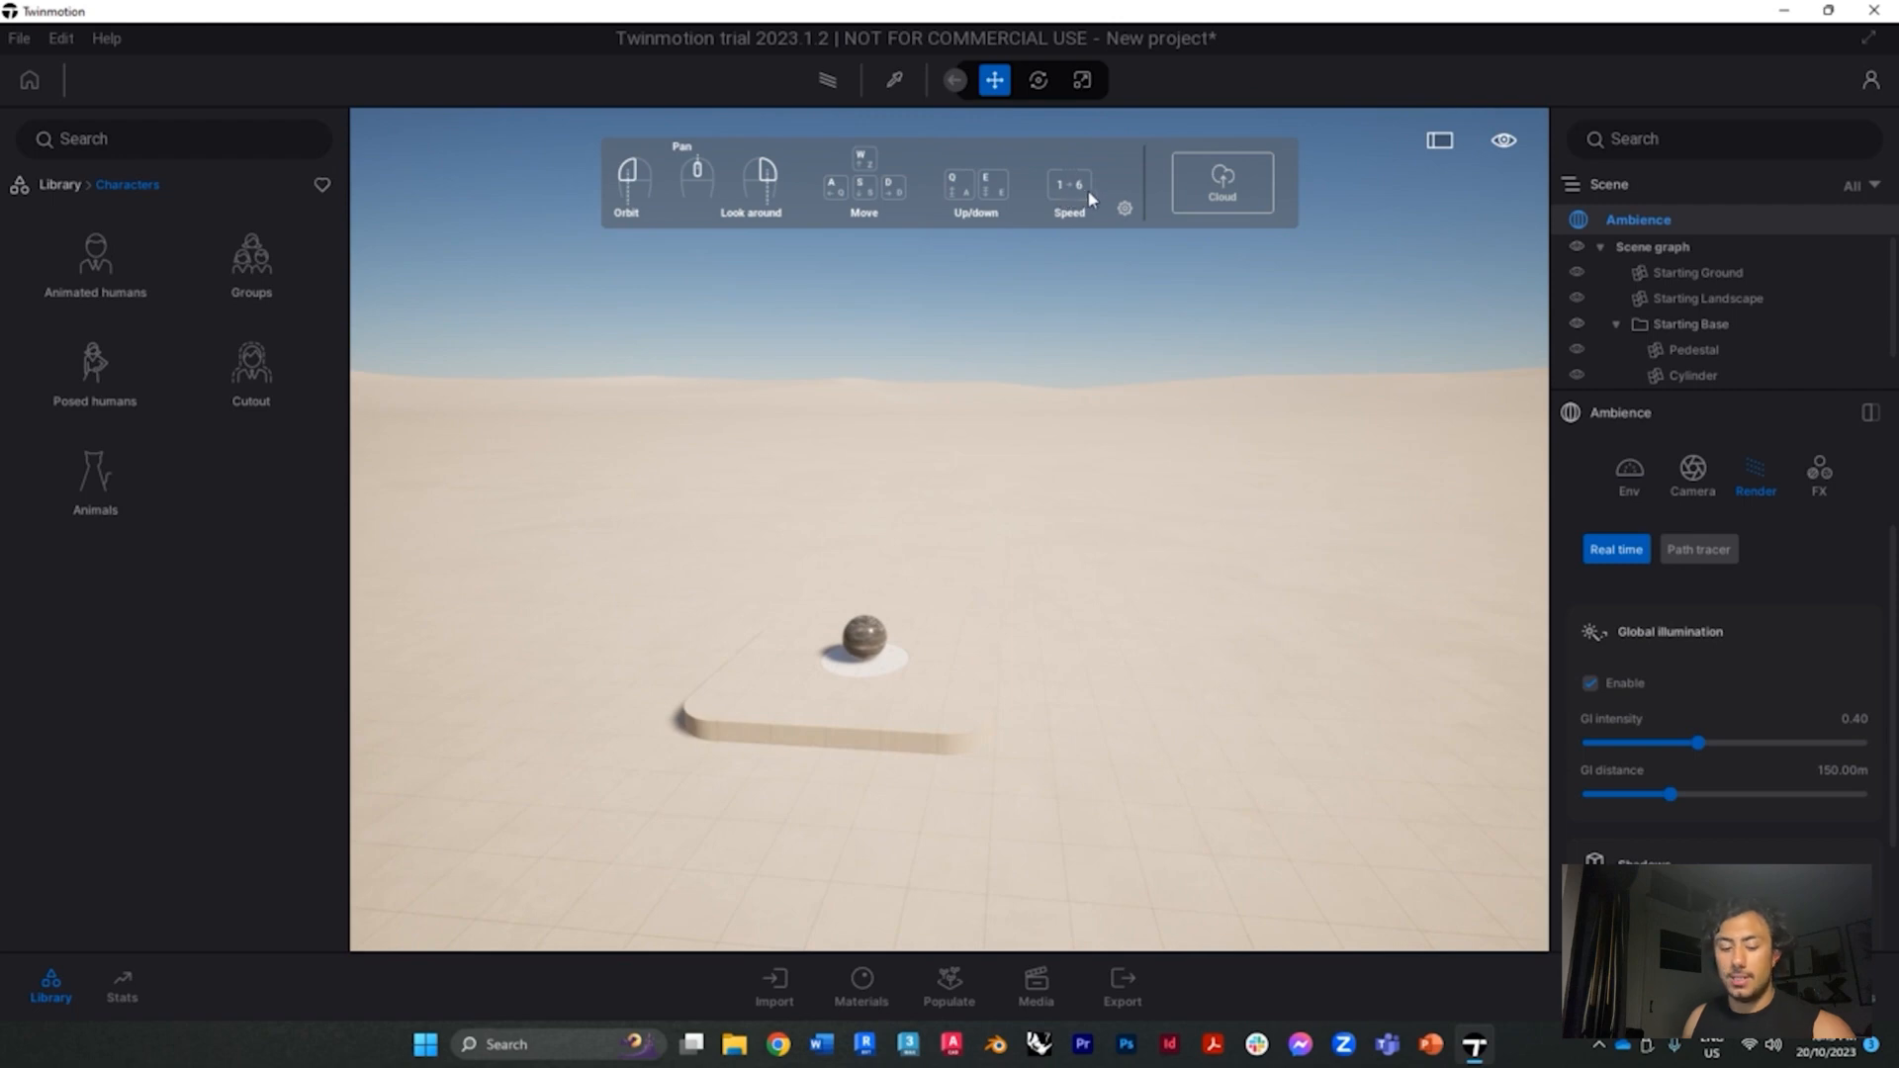
key(Left)
key(Up)
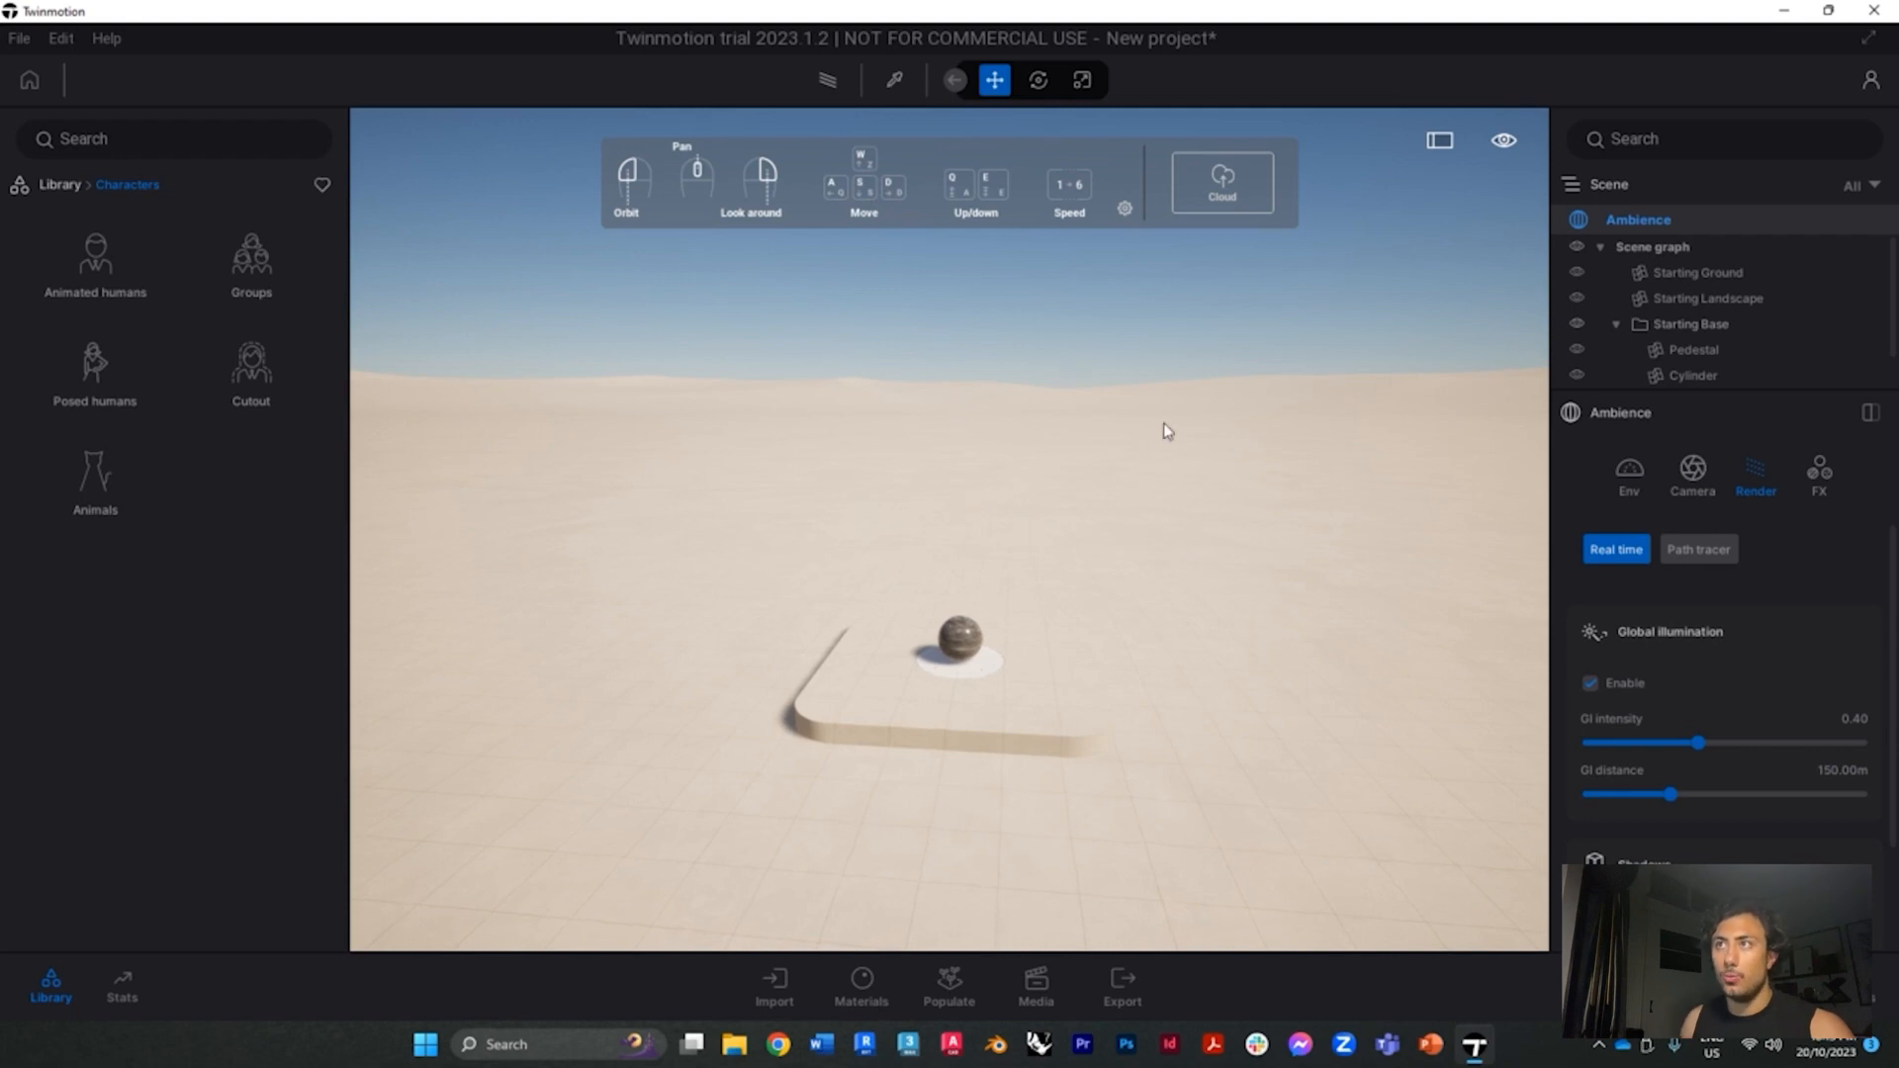
key(d)
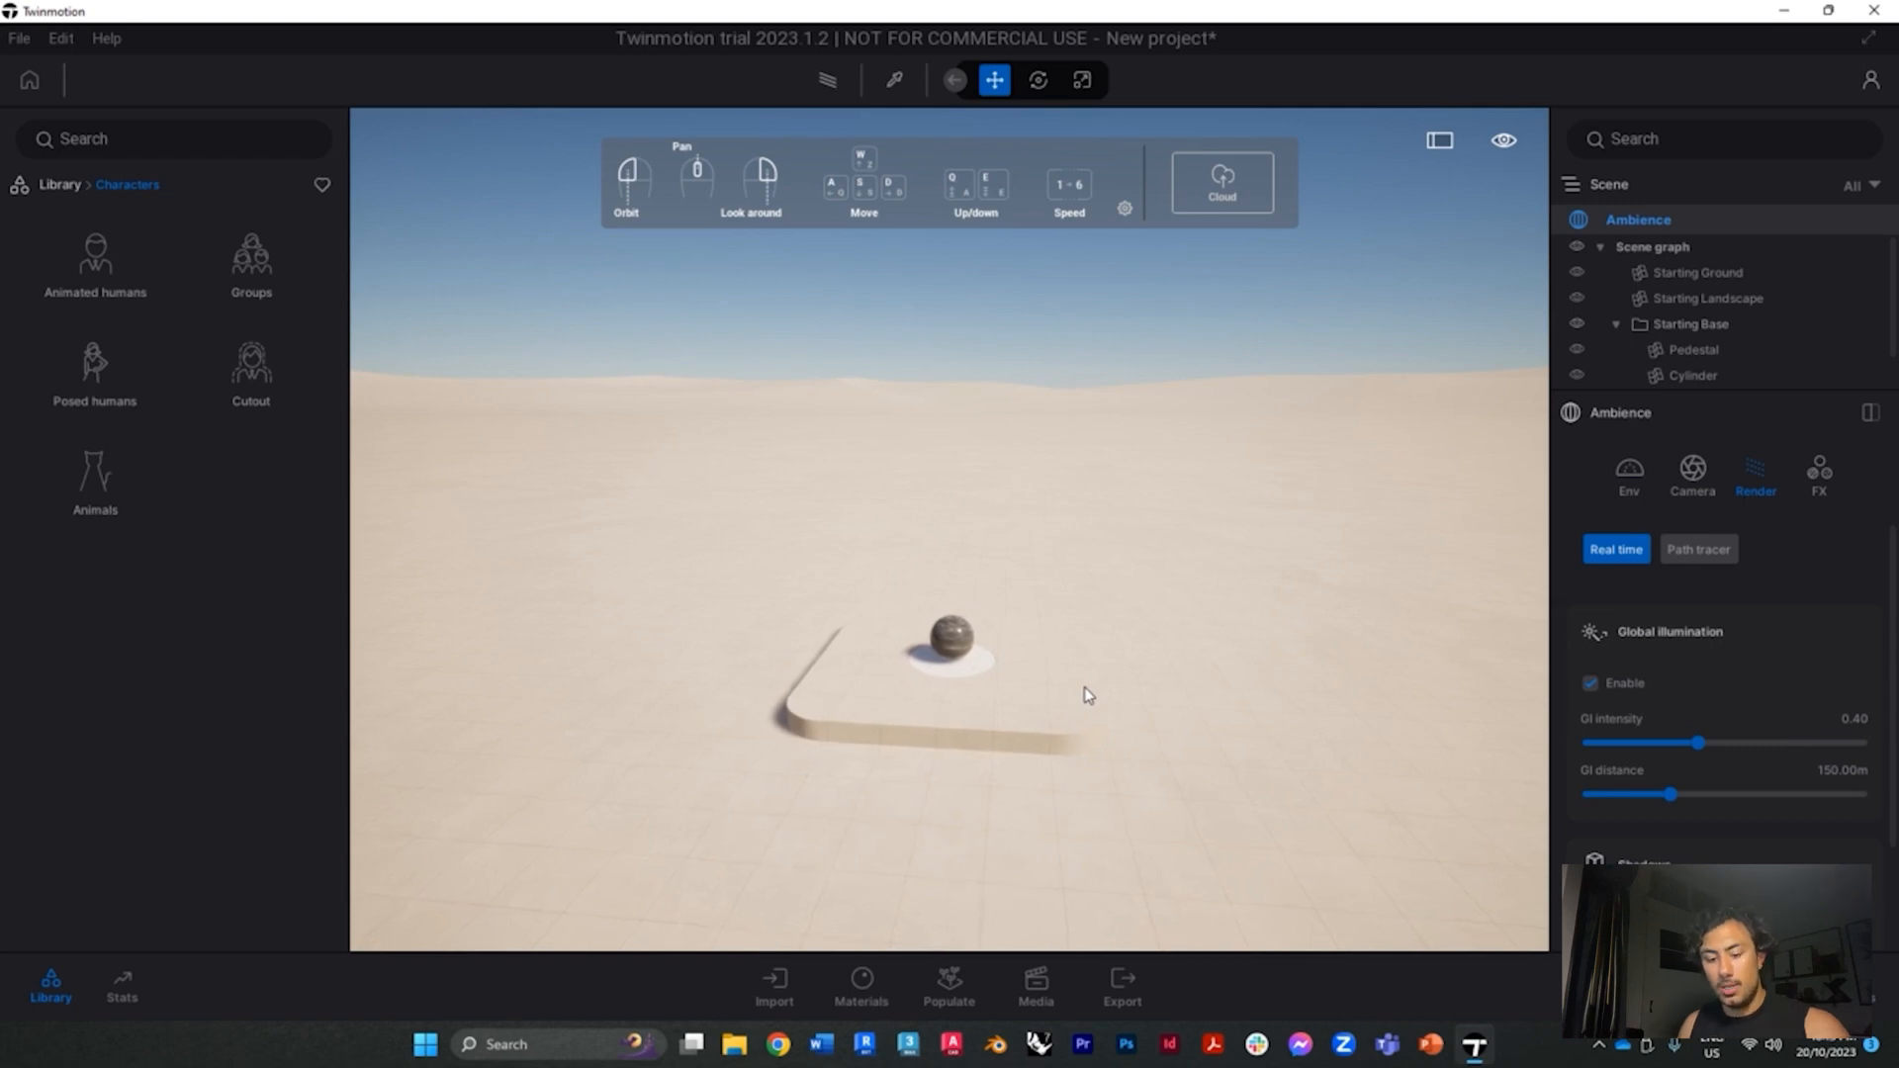
key(d)
key(a)
key(s)
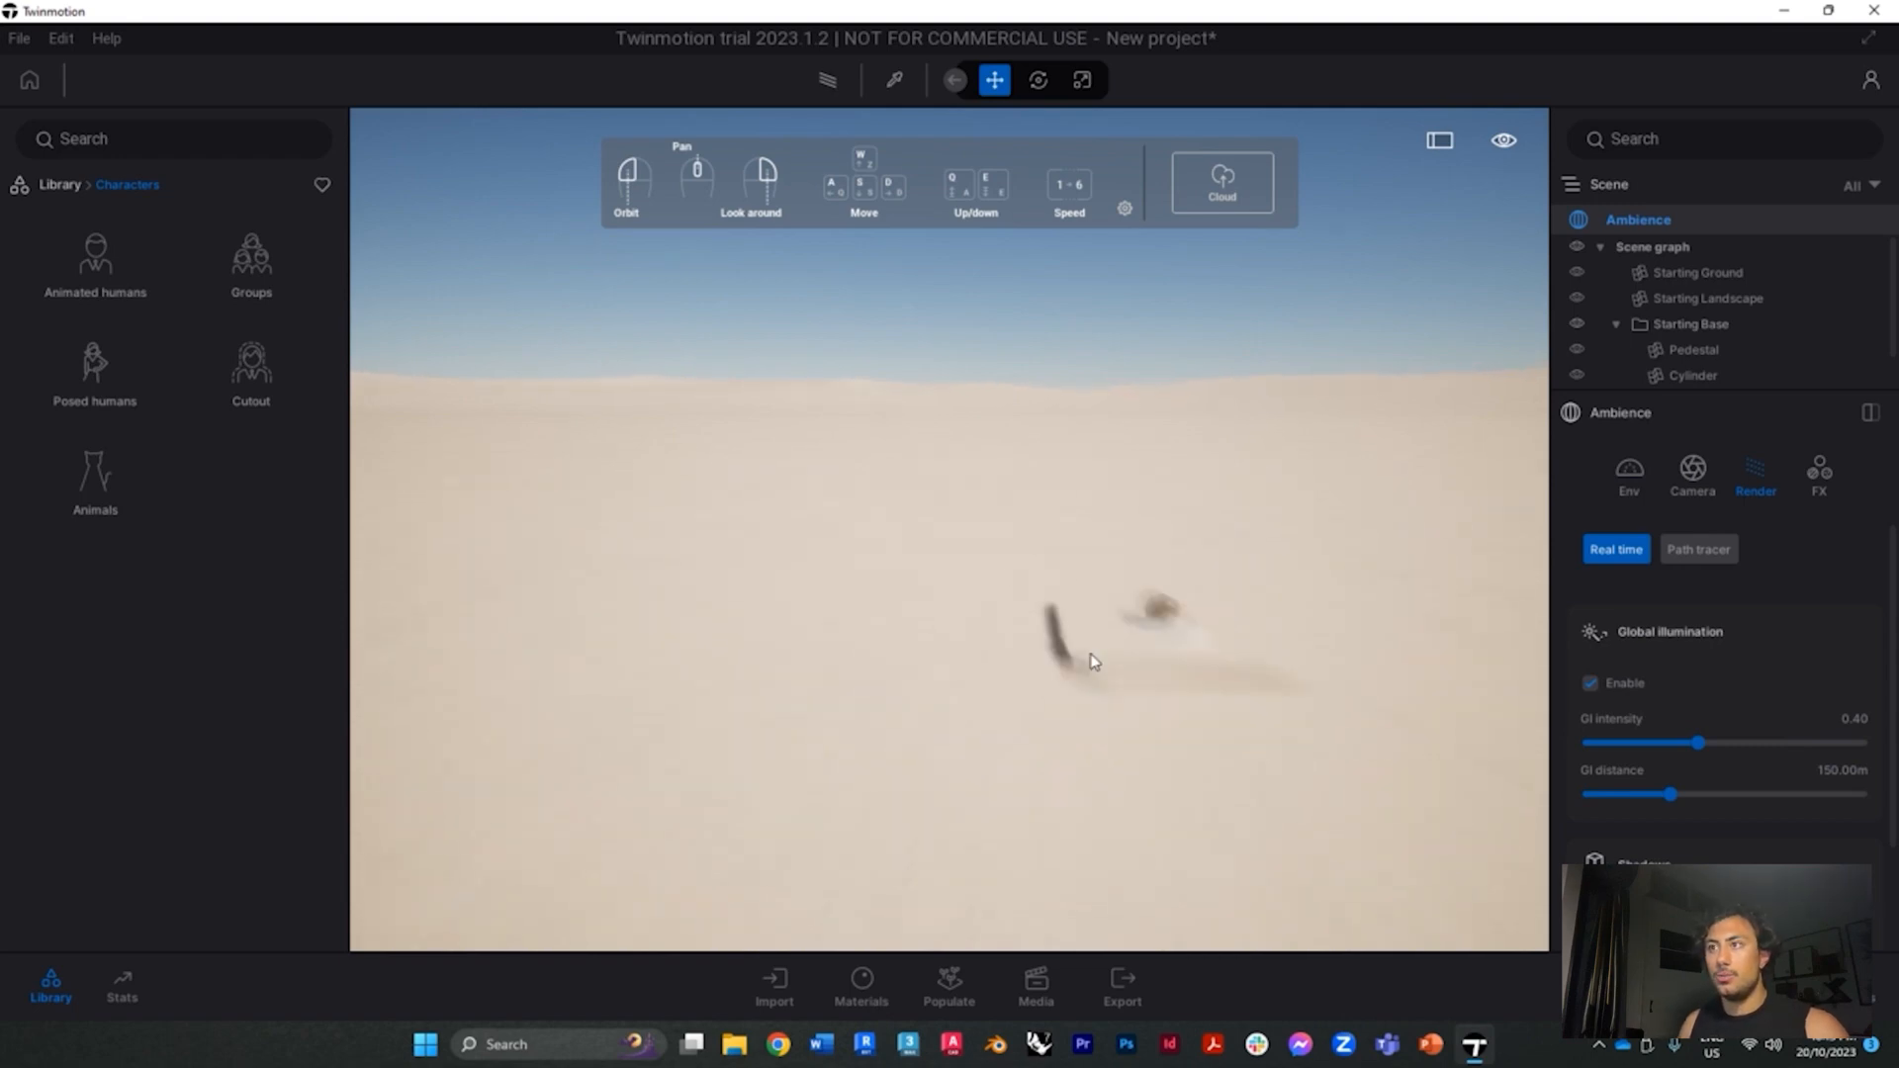
key(d)
key(a)
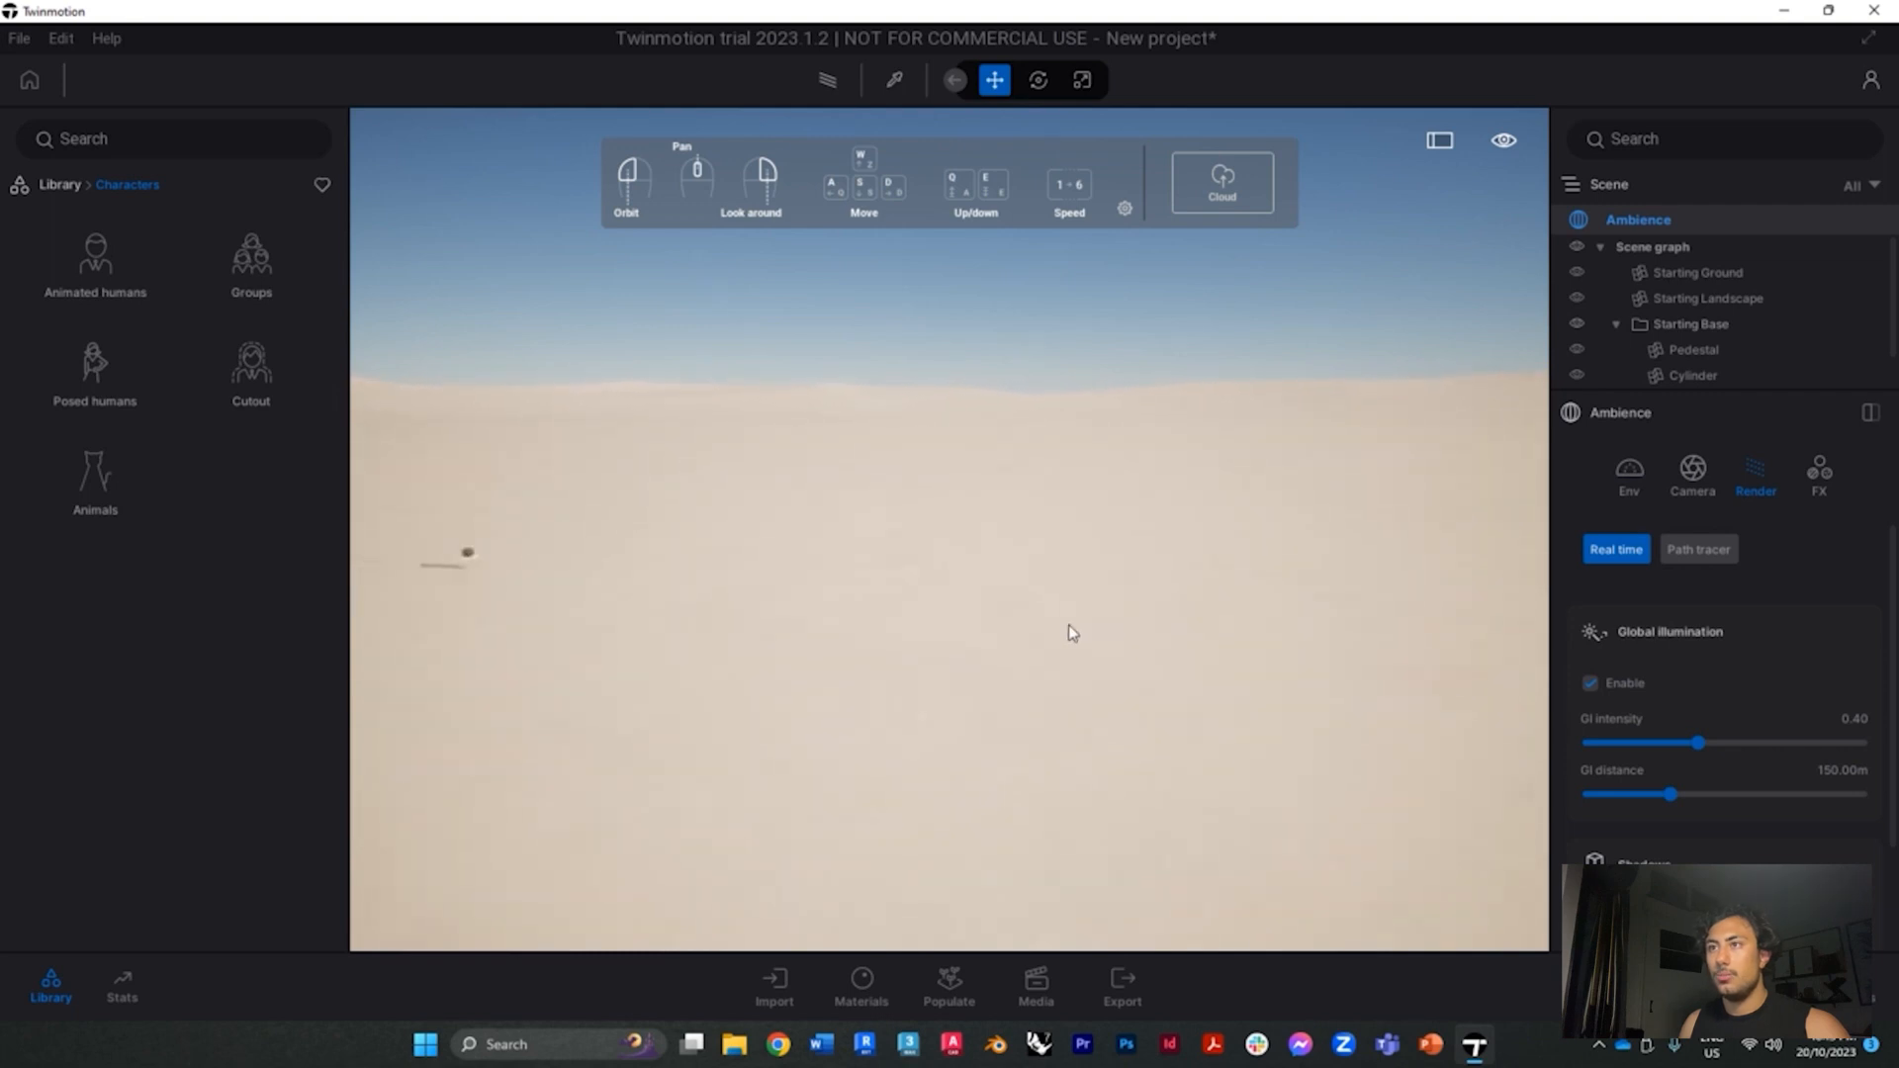
key(s)
key(d)
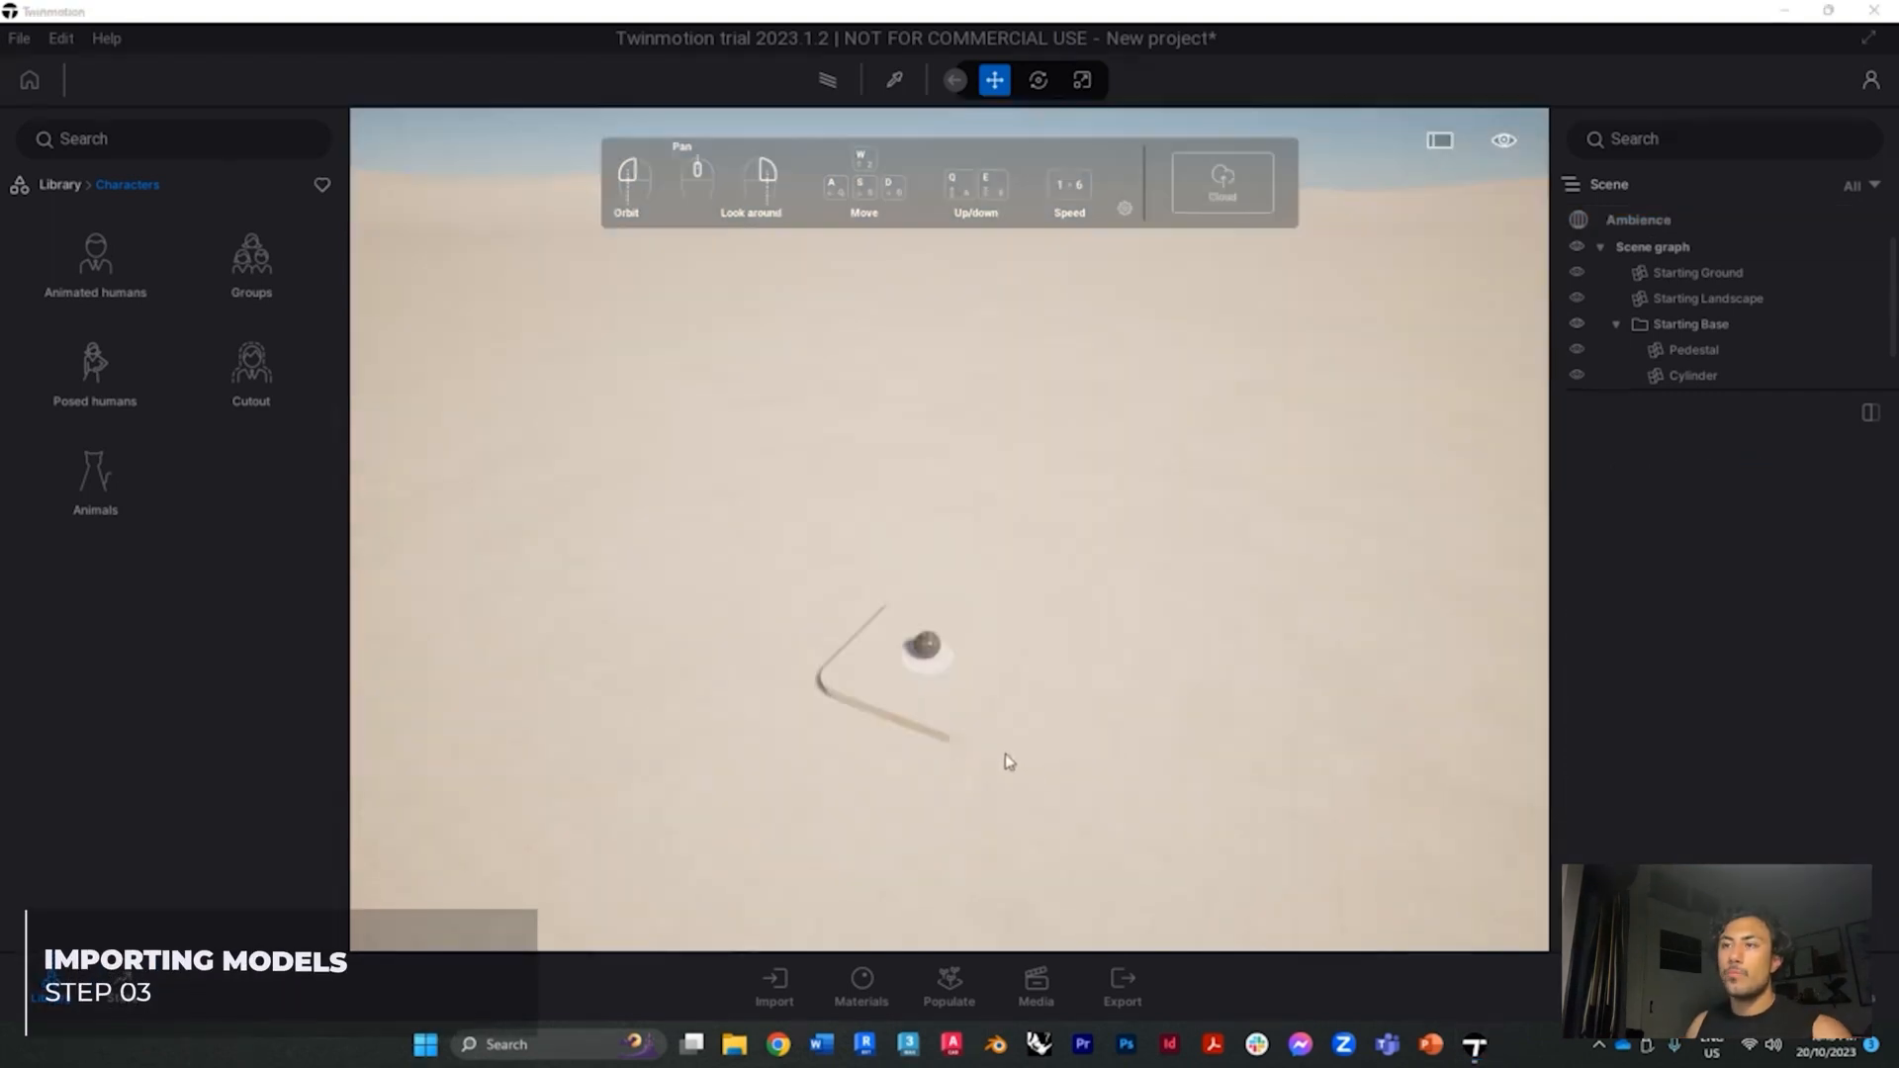
Delete the starting pedestal and the cylinder with the sphere from the scene
click(958, 733)
key(Delete)
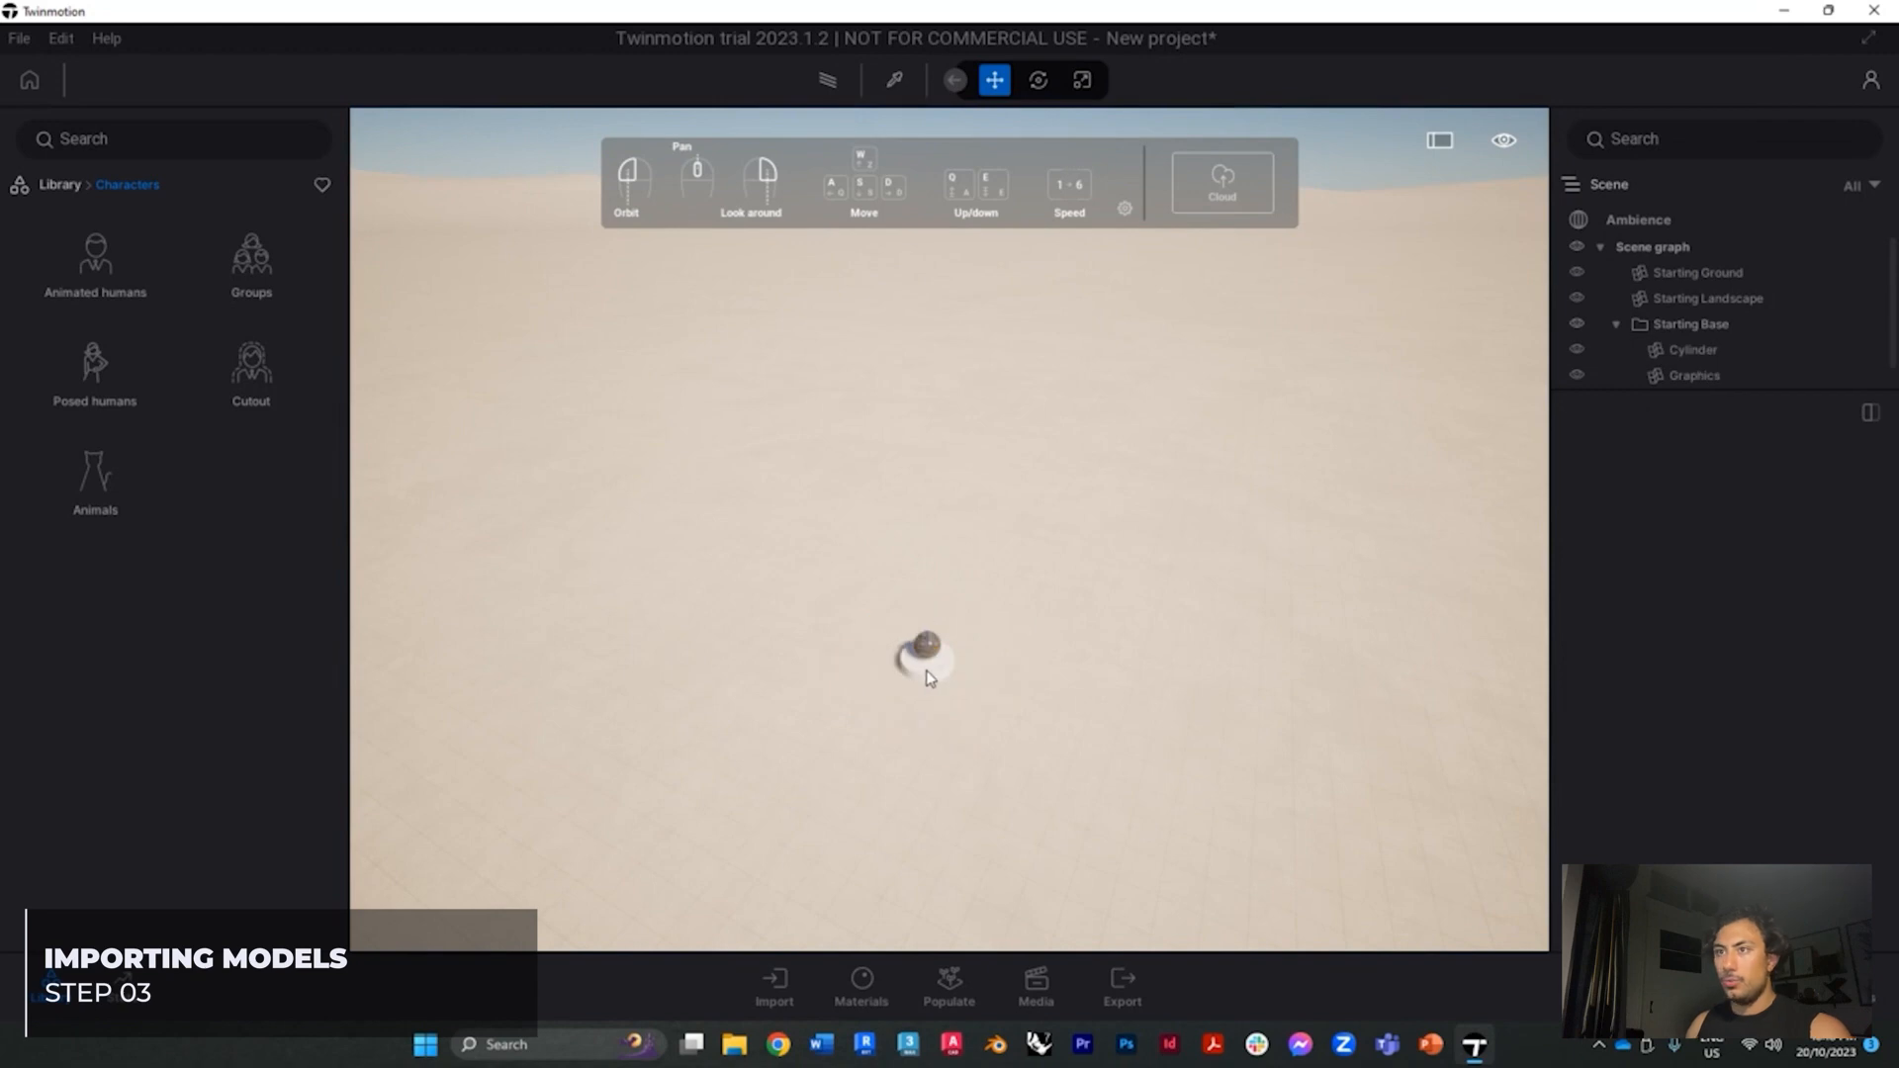
click(928, 673)
key(Delete)
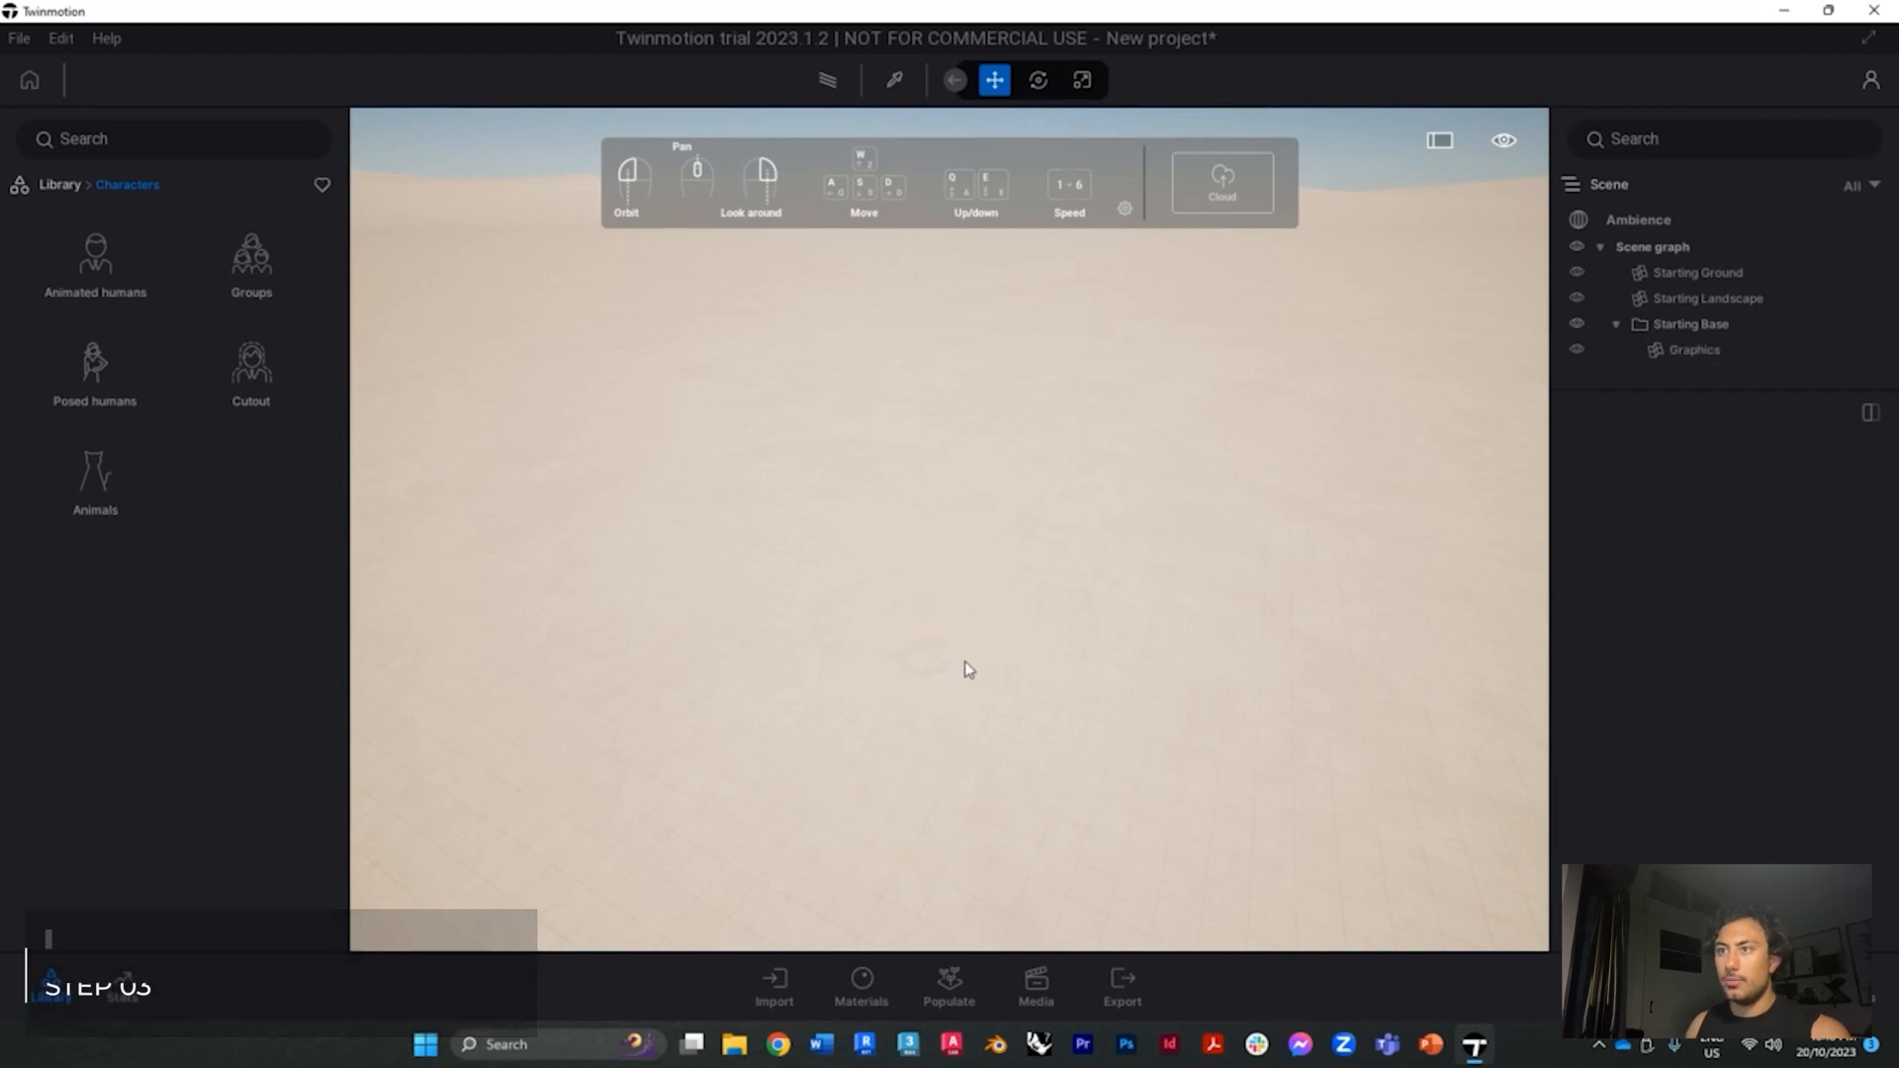
Try deleting the starting ground from the scene and undo that deletion
click(1138, 642)
key(Delete)
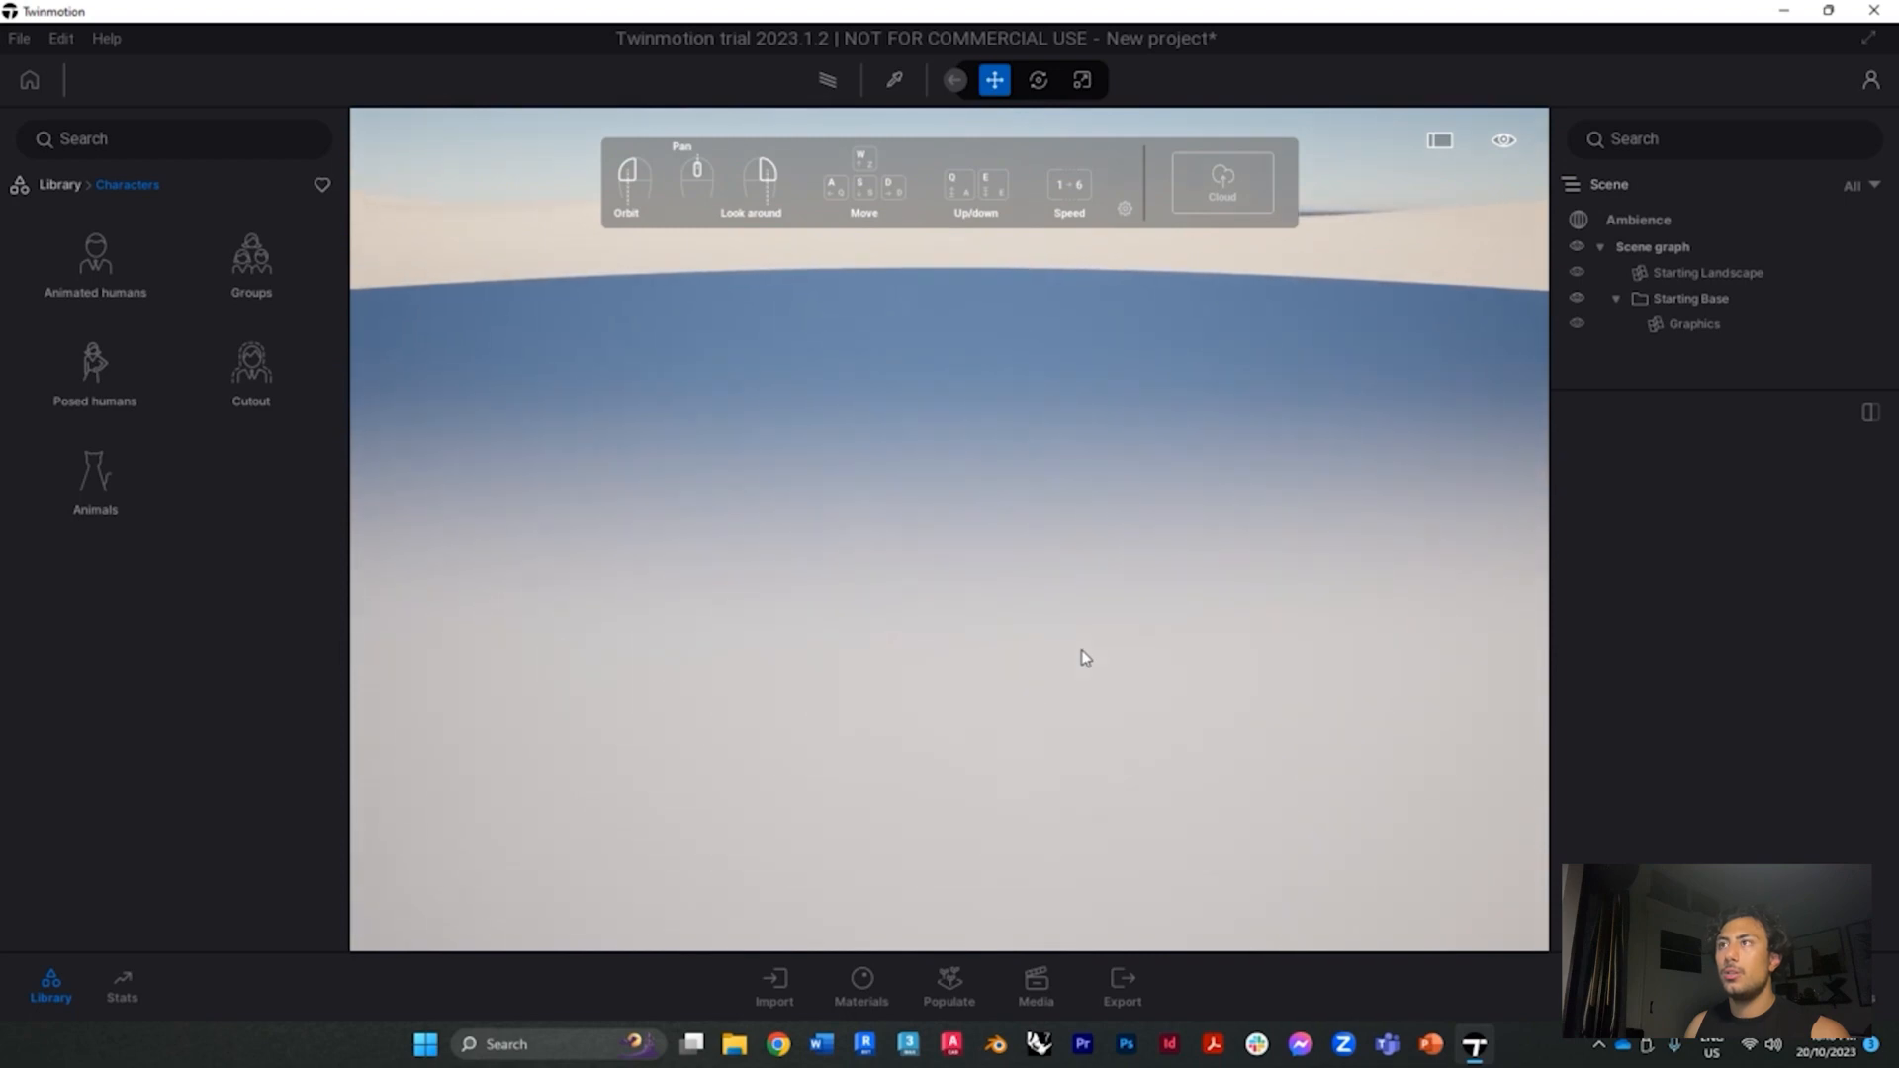
key(ctrl+z)
key(Escape)
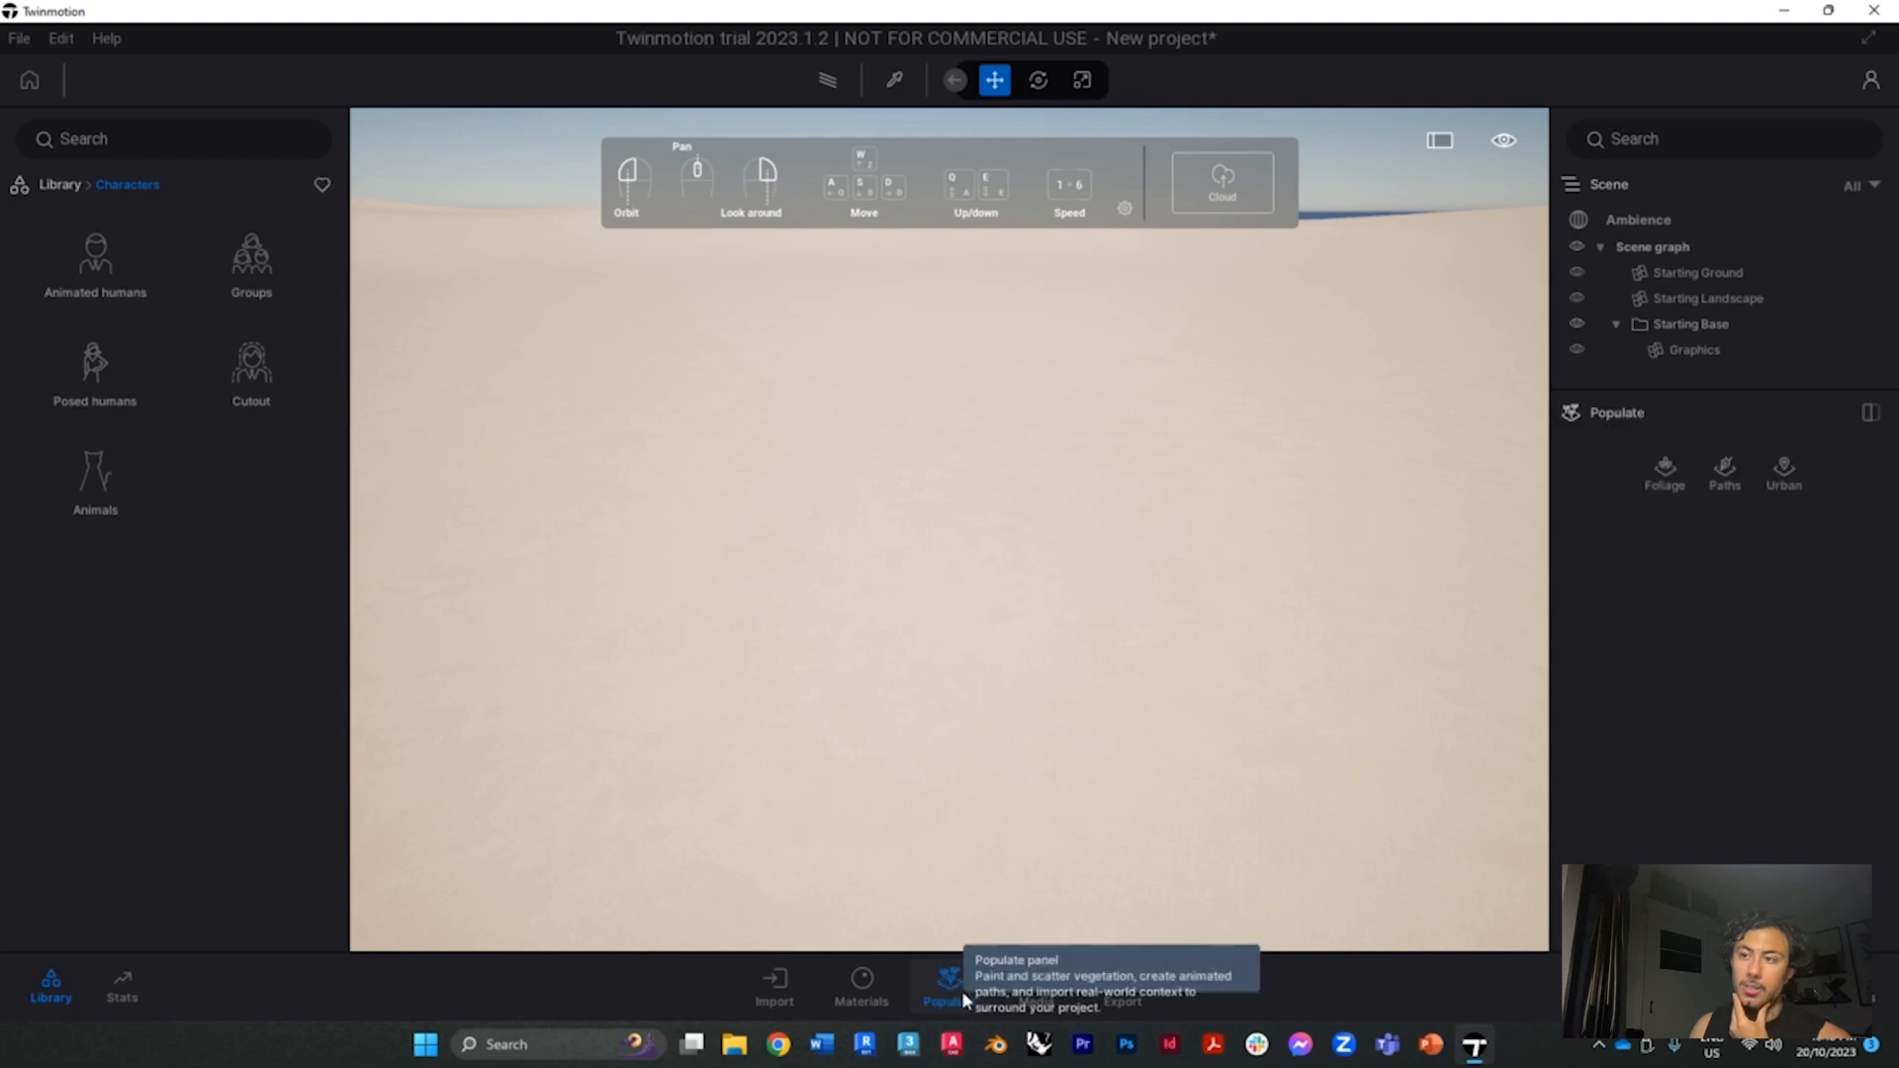
click(1034, 981)
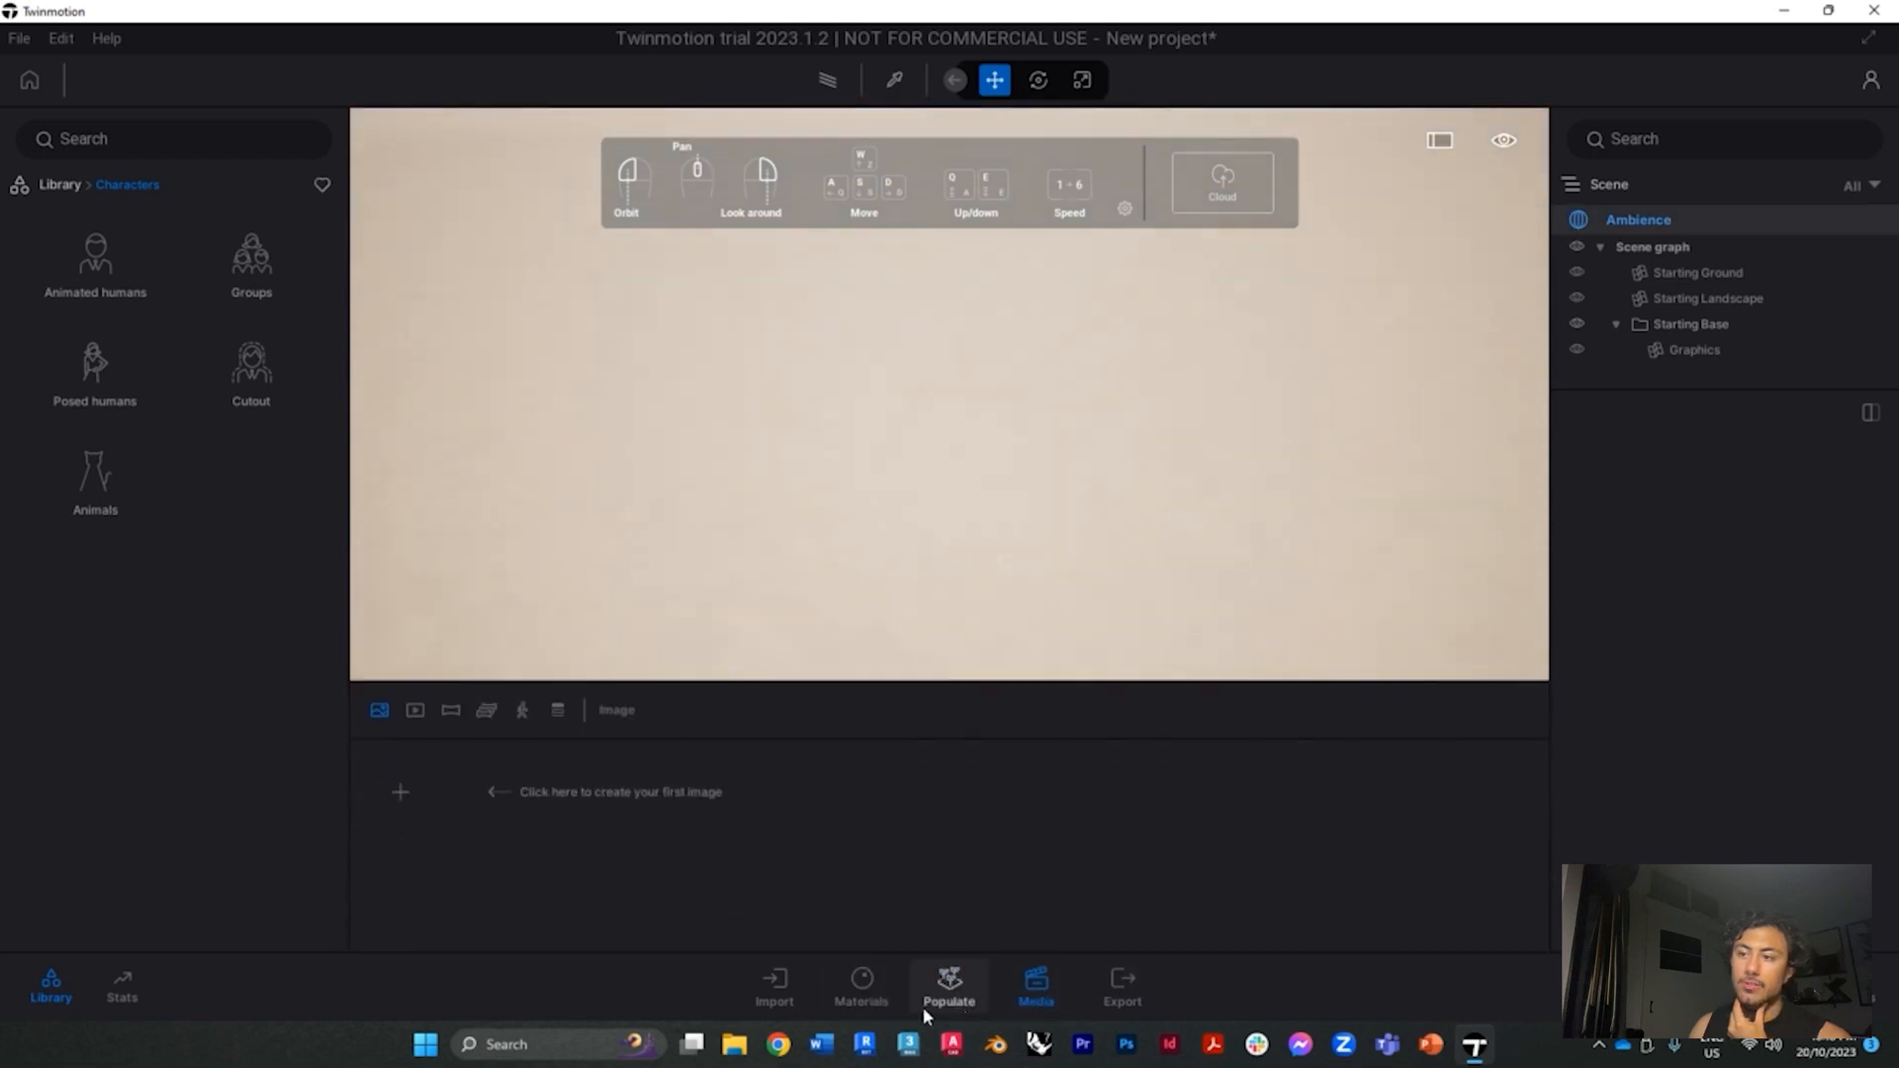
click(869, 999)
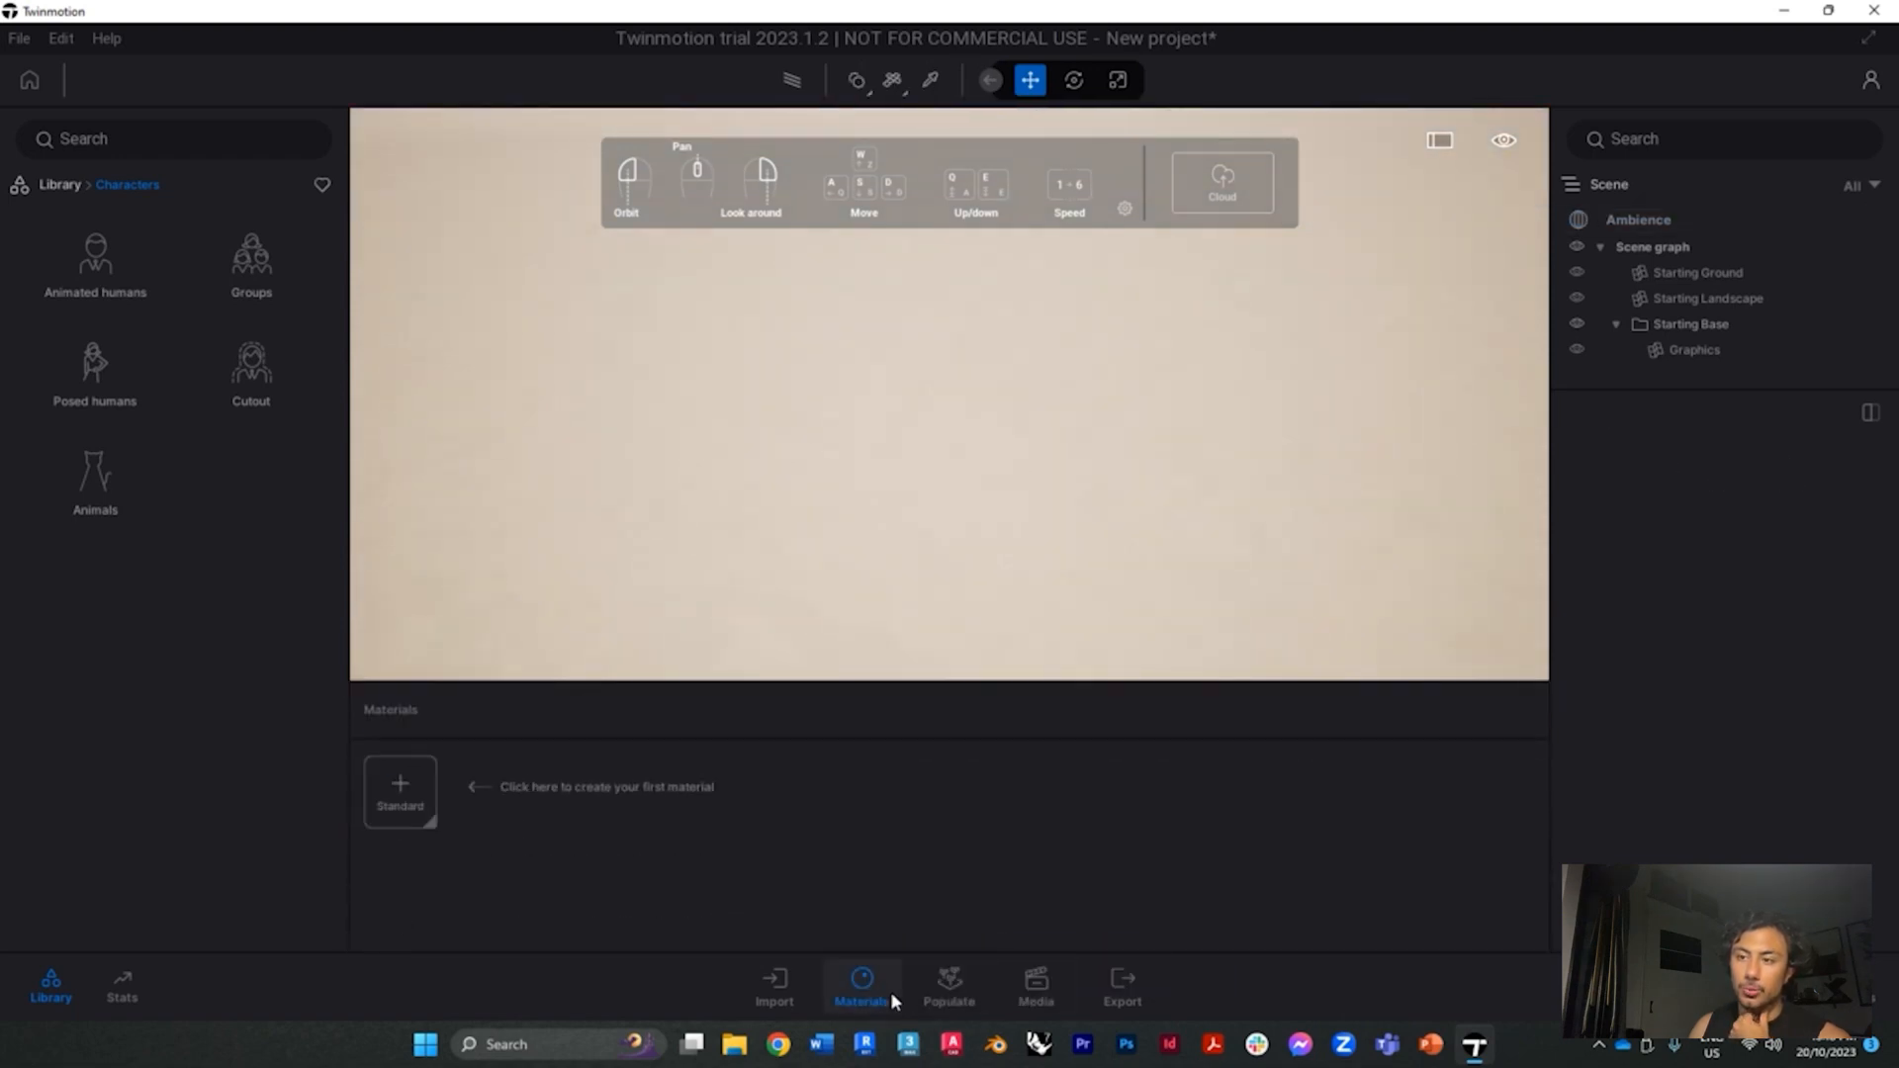
click(1029, 983)
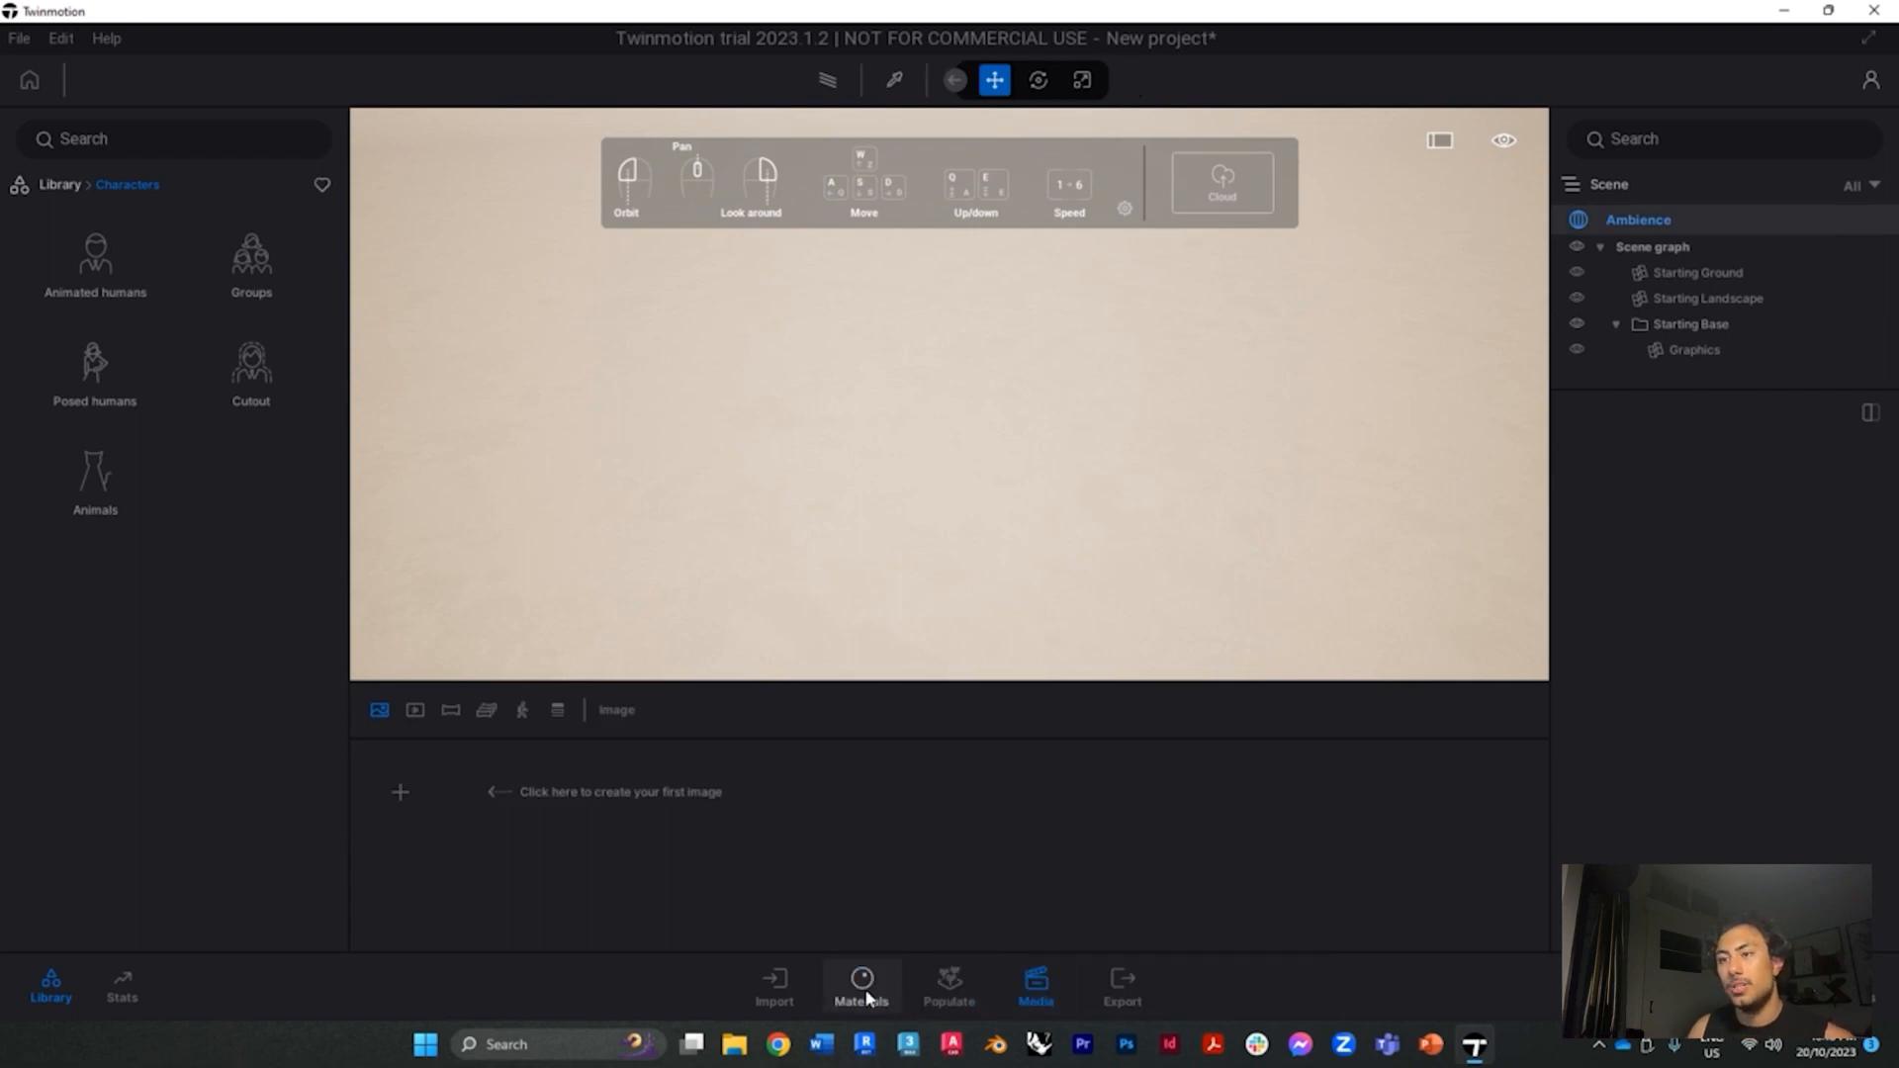
Import the Footscray GIS MODEL file from the Desktop as geometry with the default import options
click(776, 987)
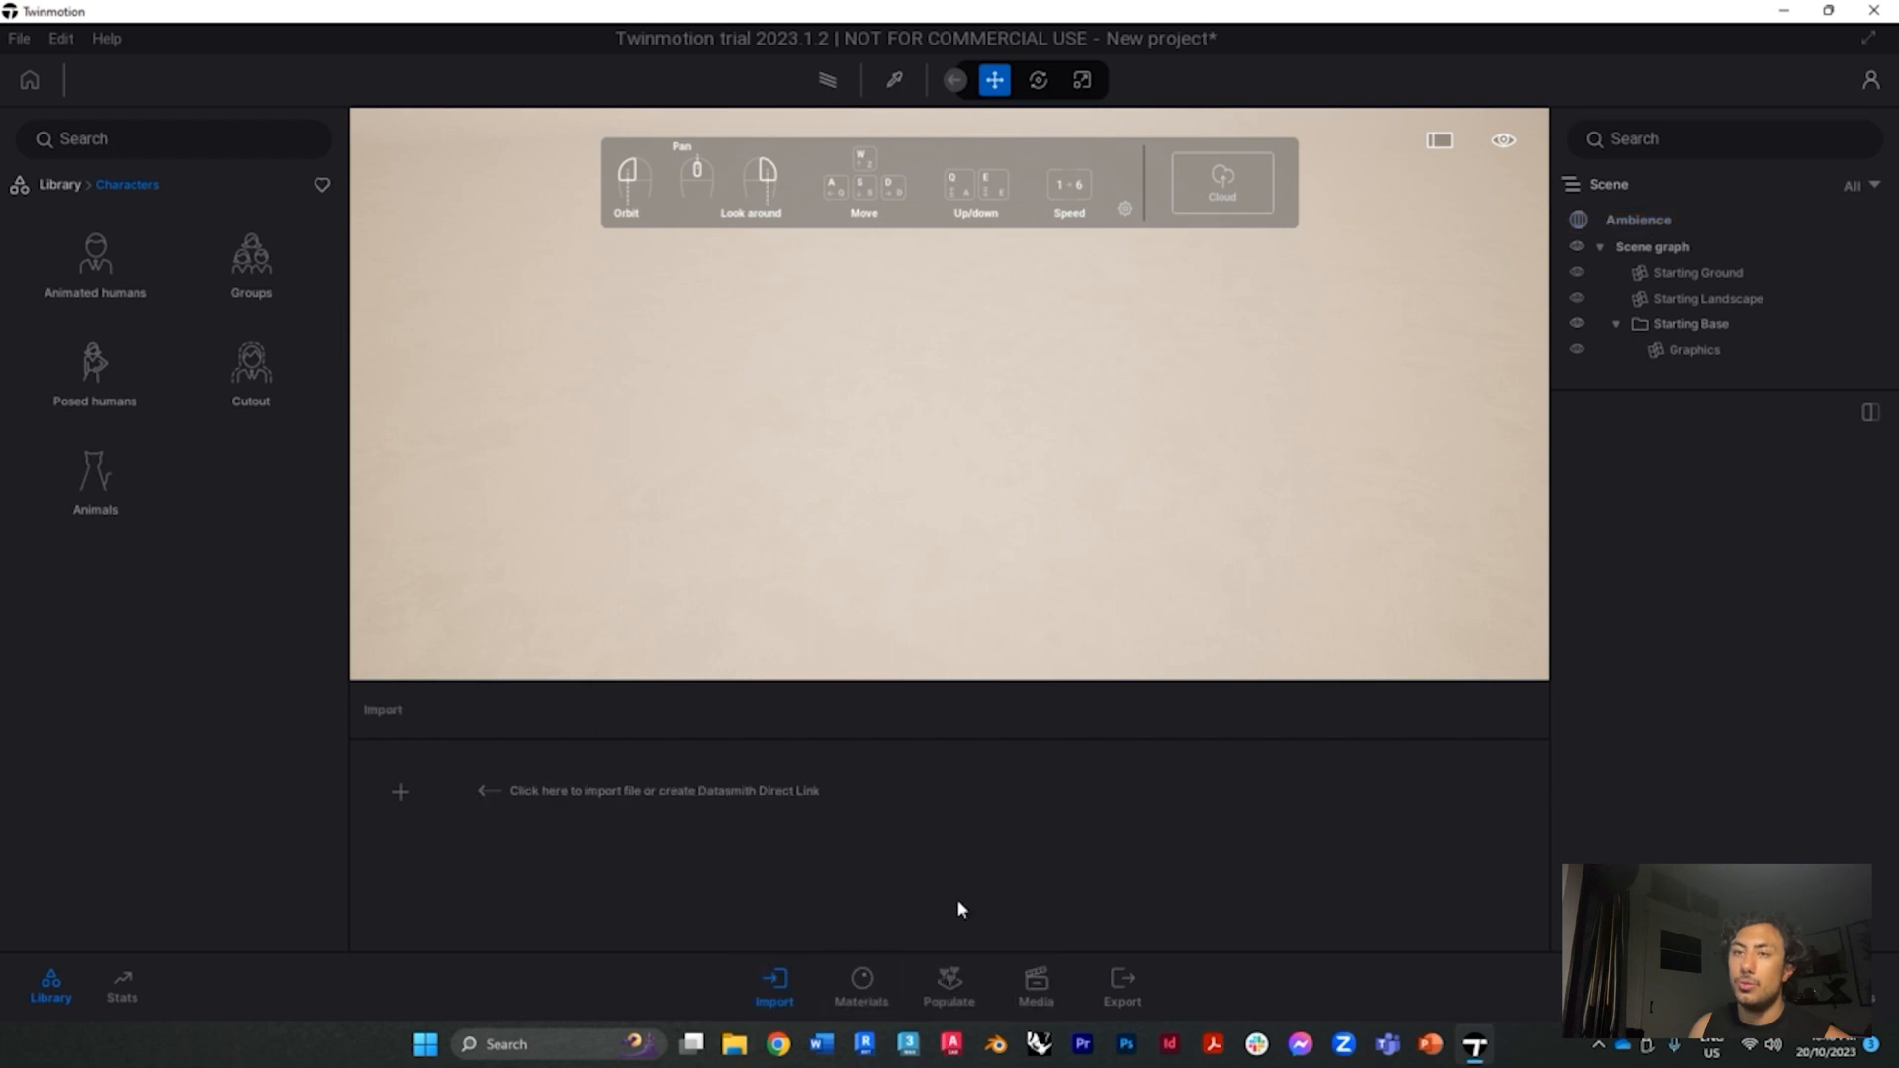
click(409, 798)
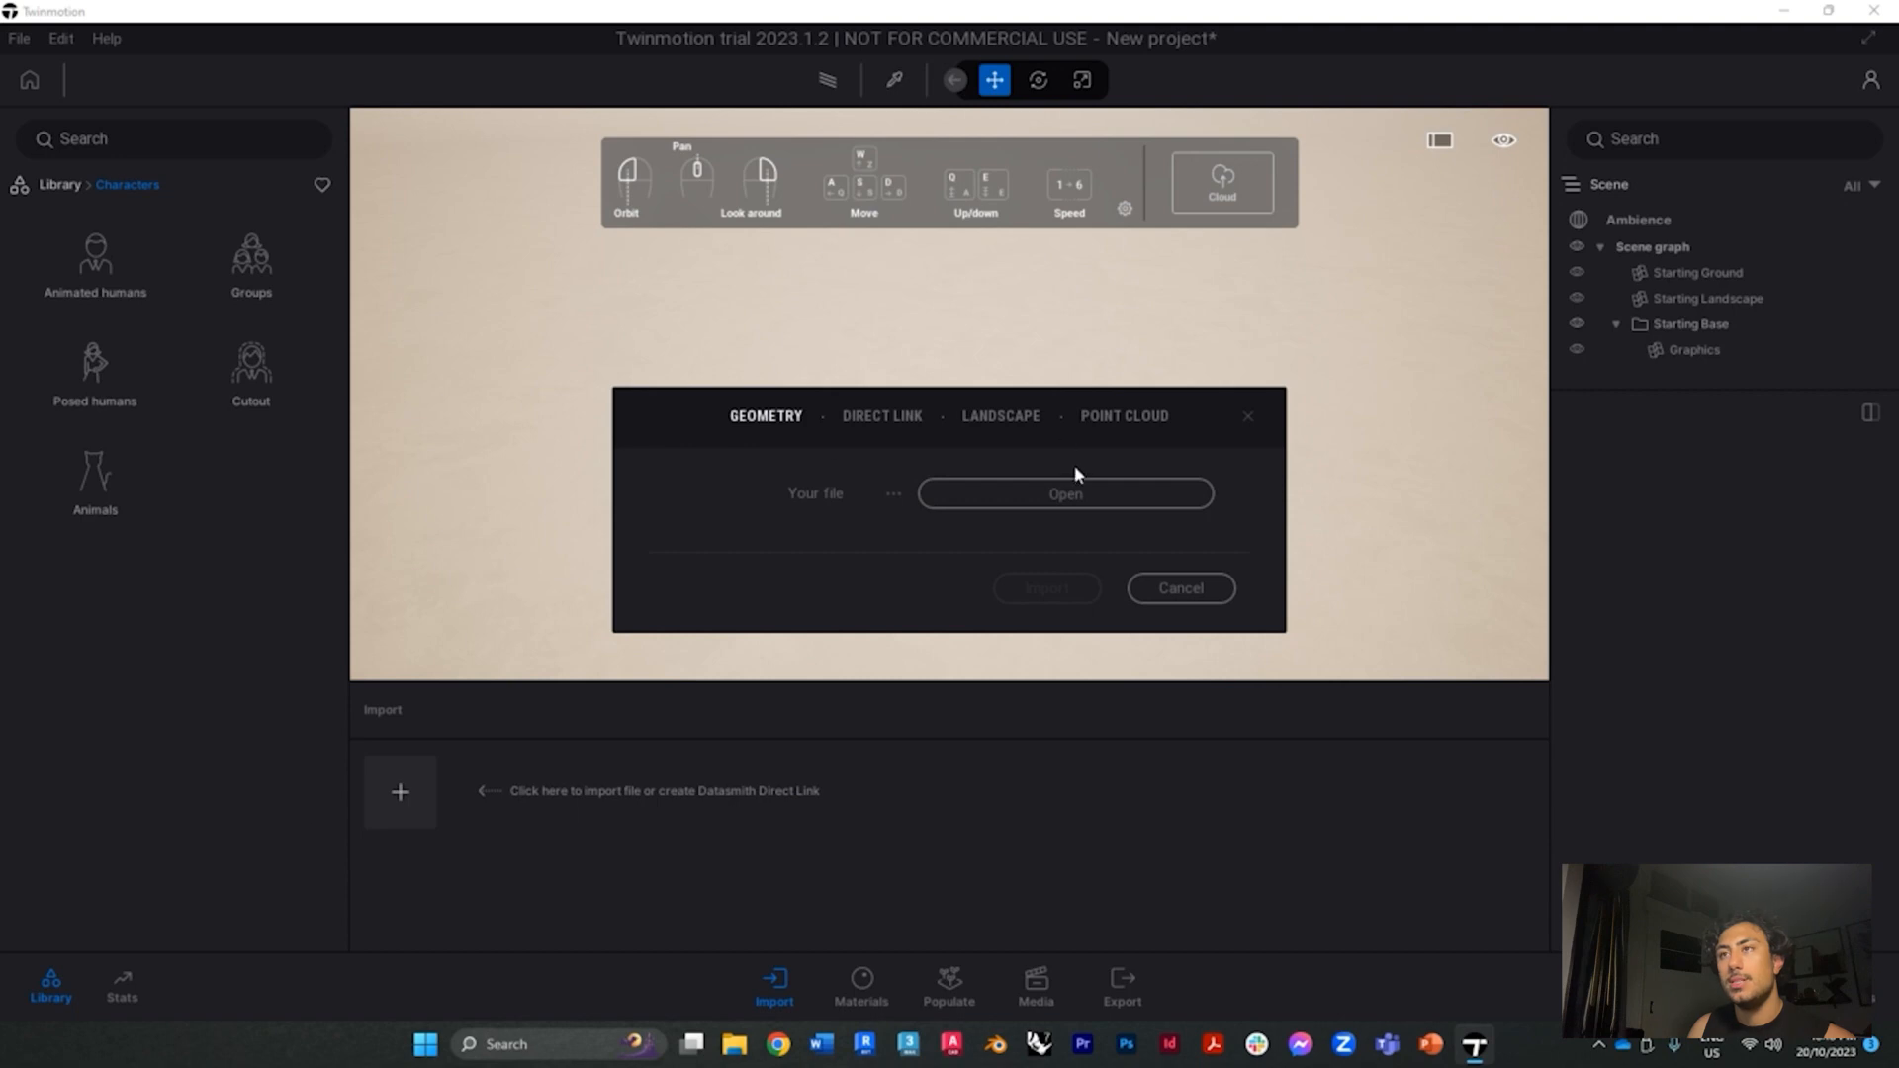
click(1077, 496)
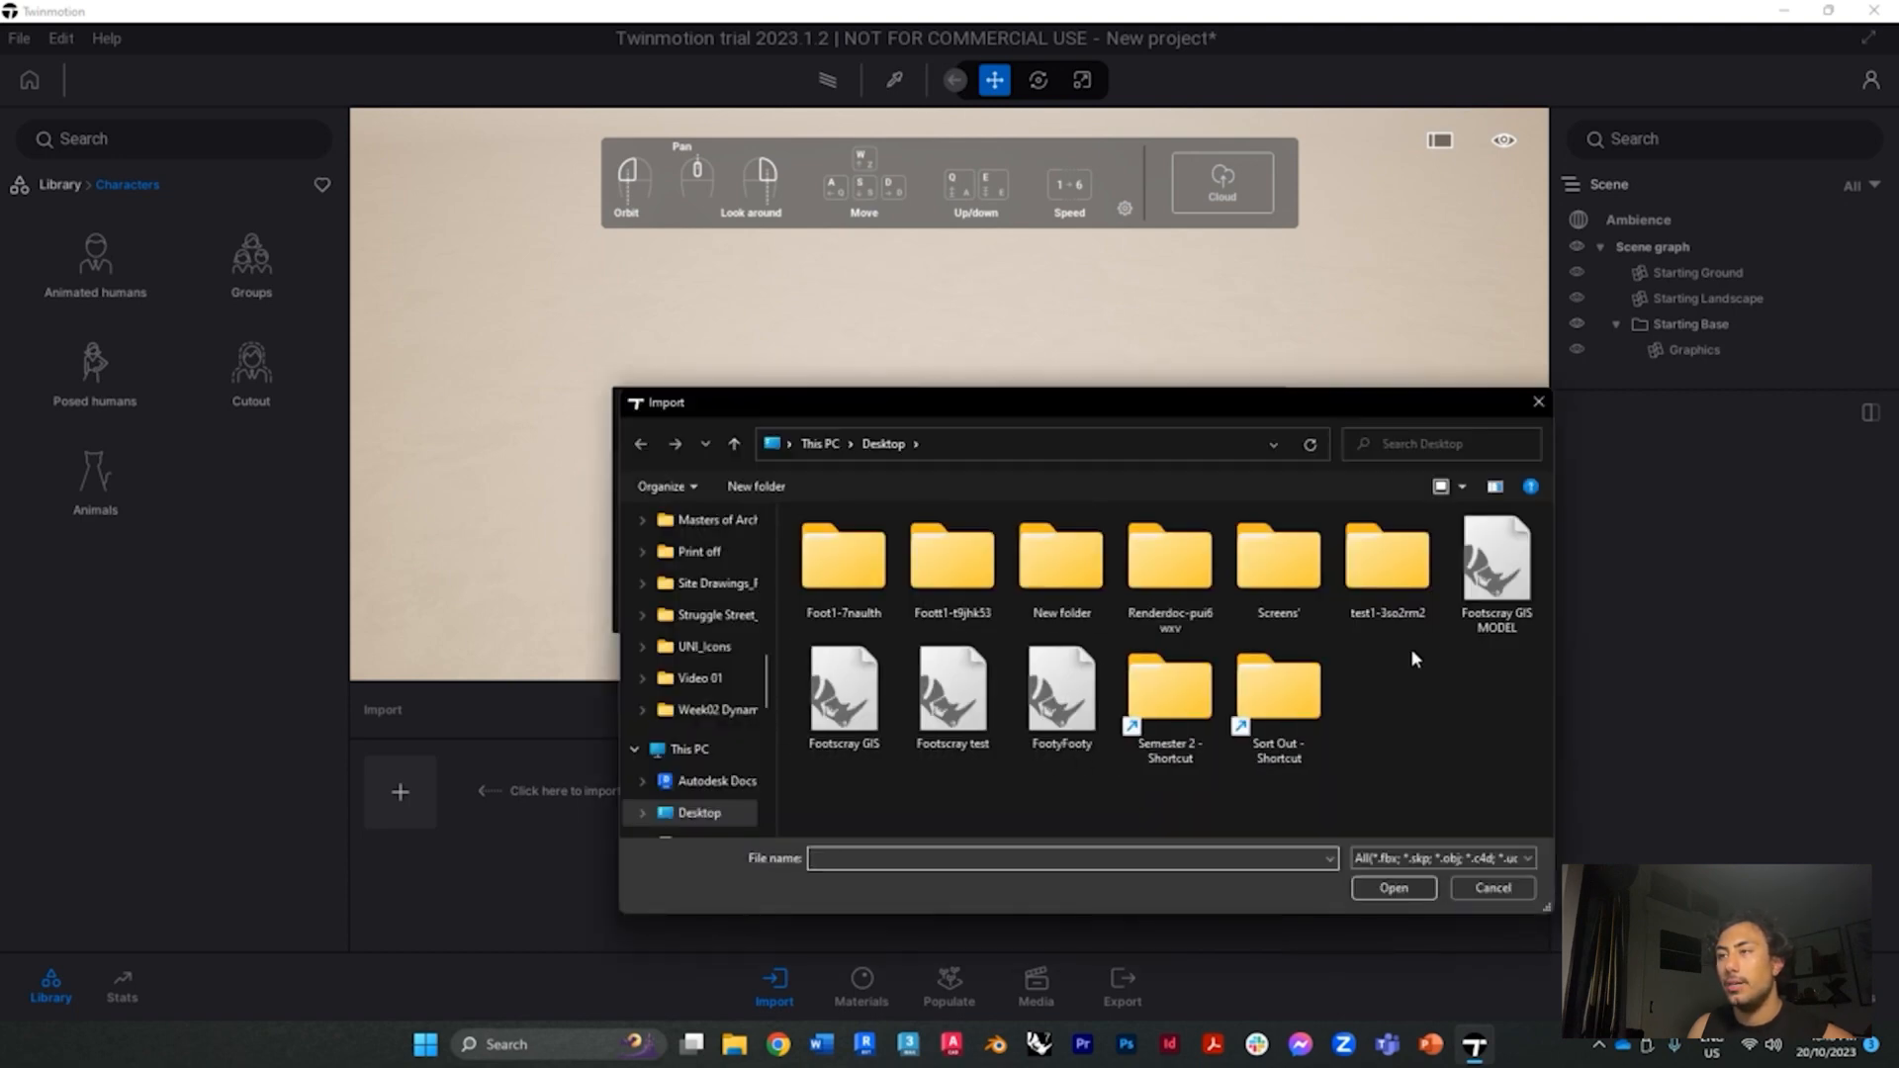
click(1481, 594)
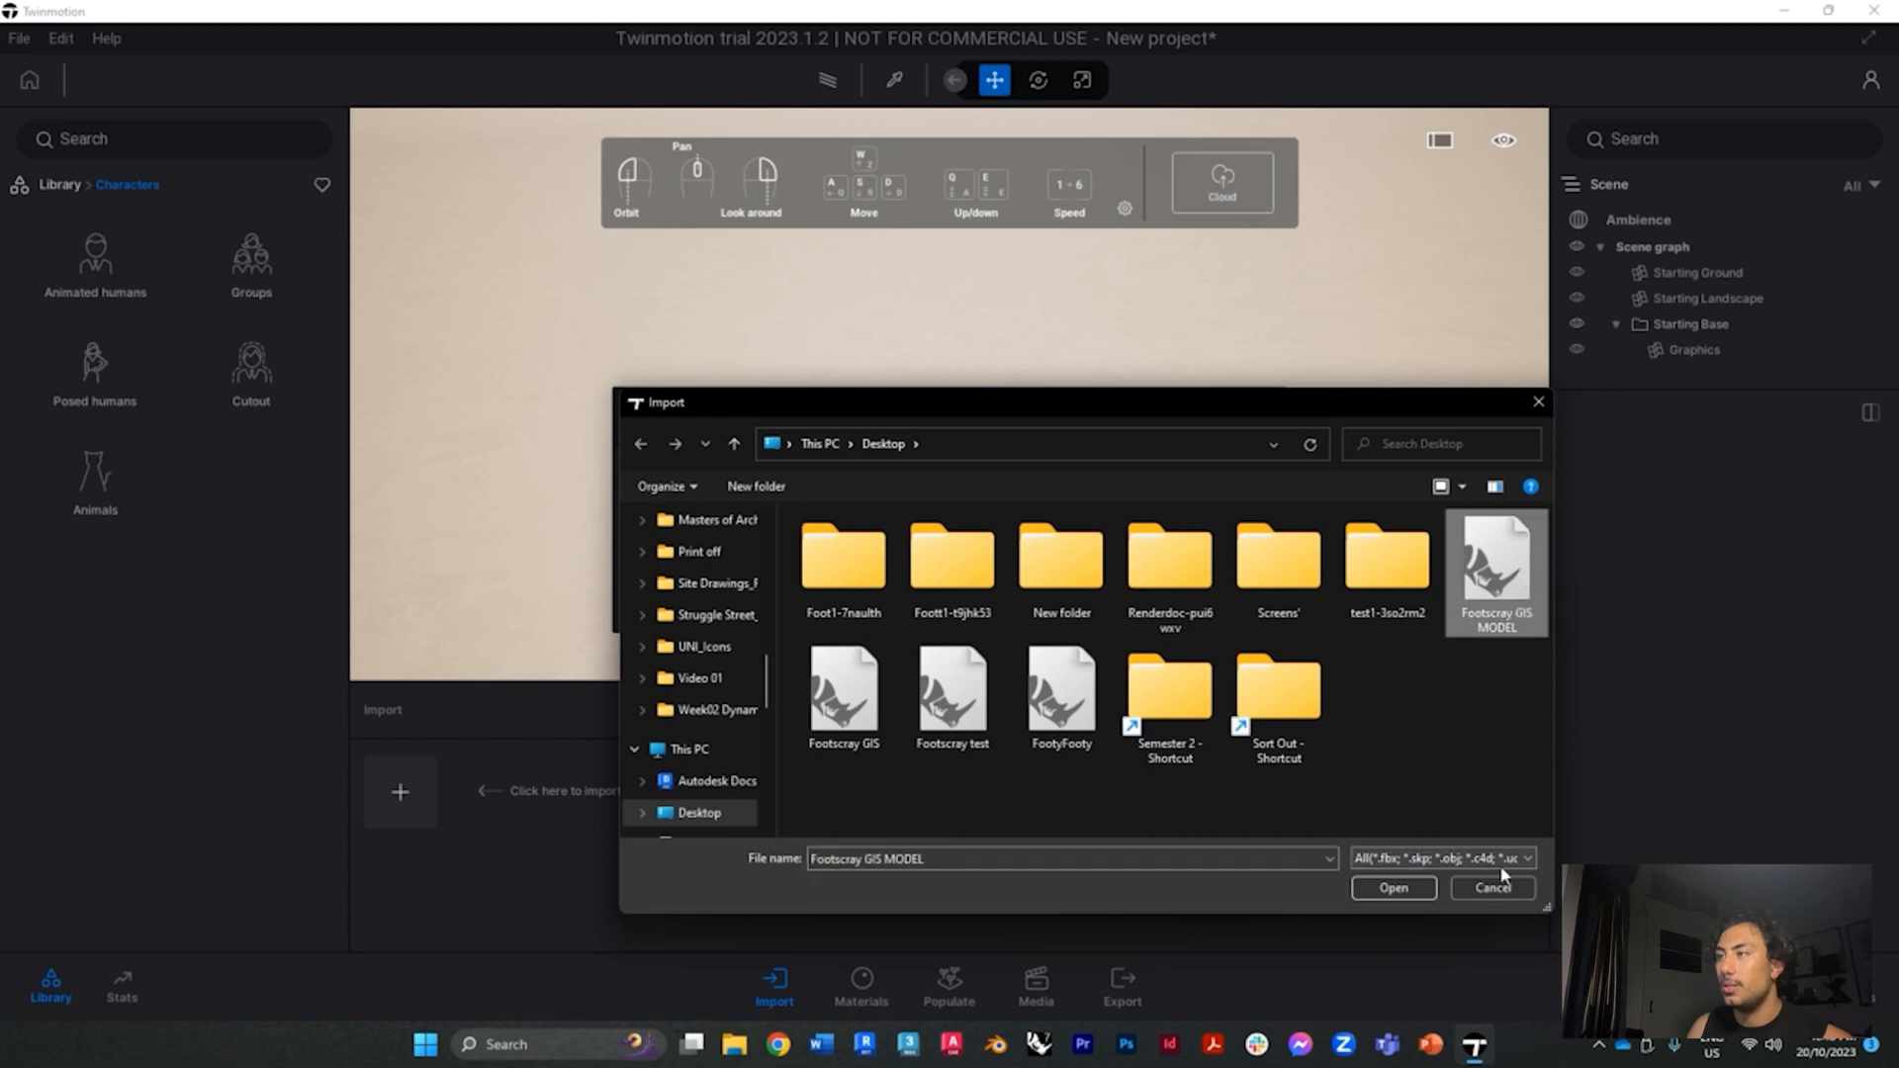
click(1394, 888)
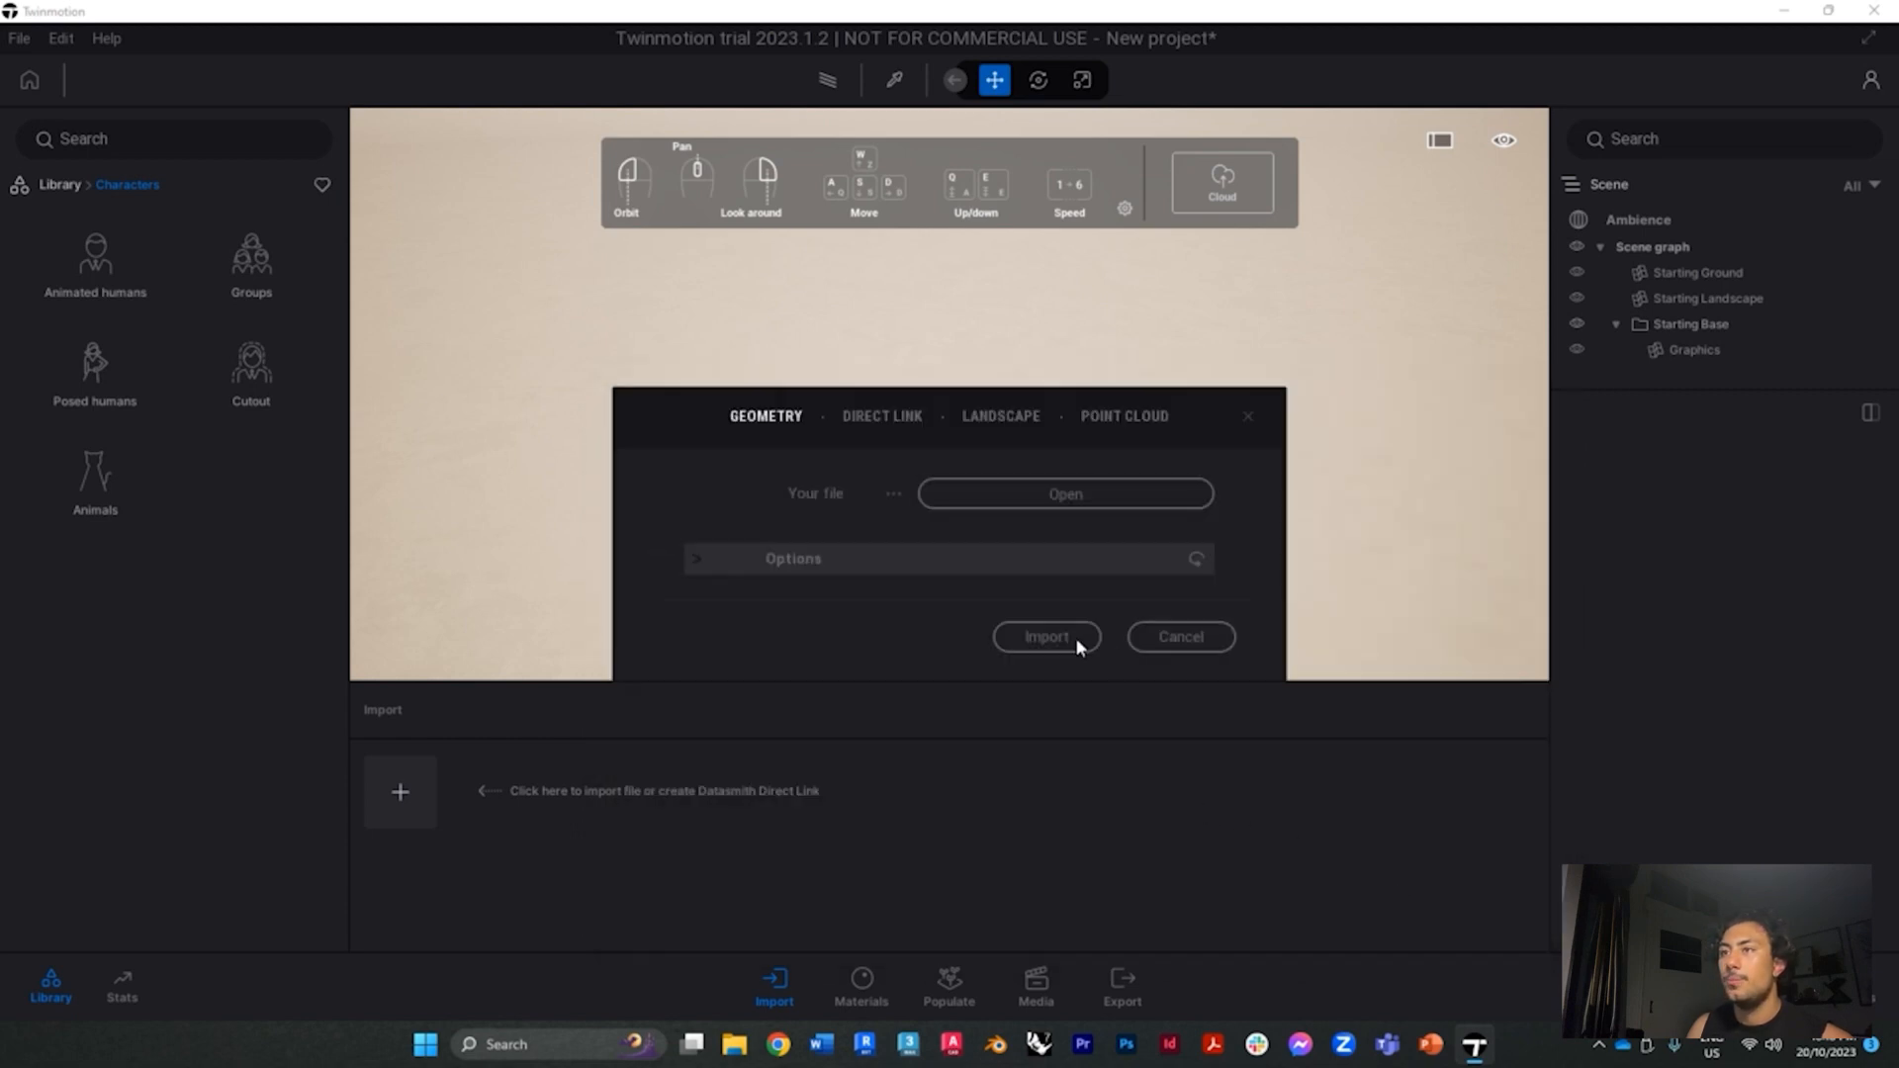
click(1076, 639)
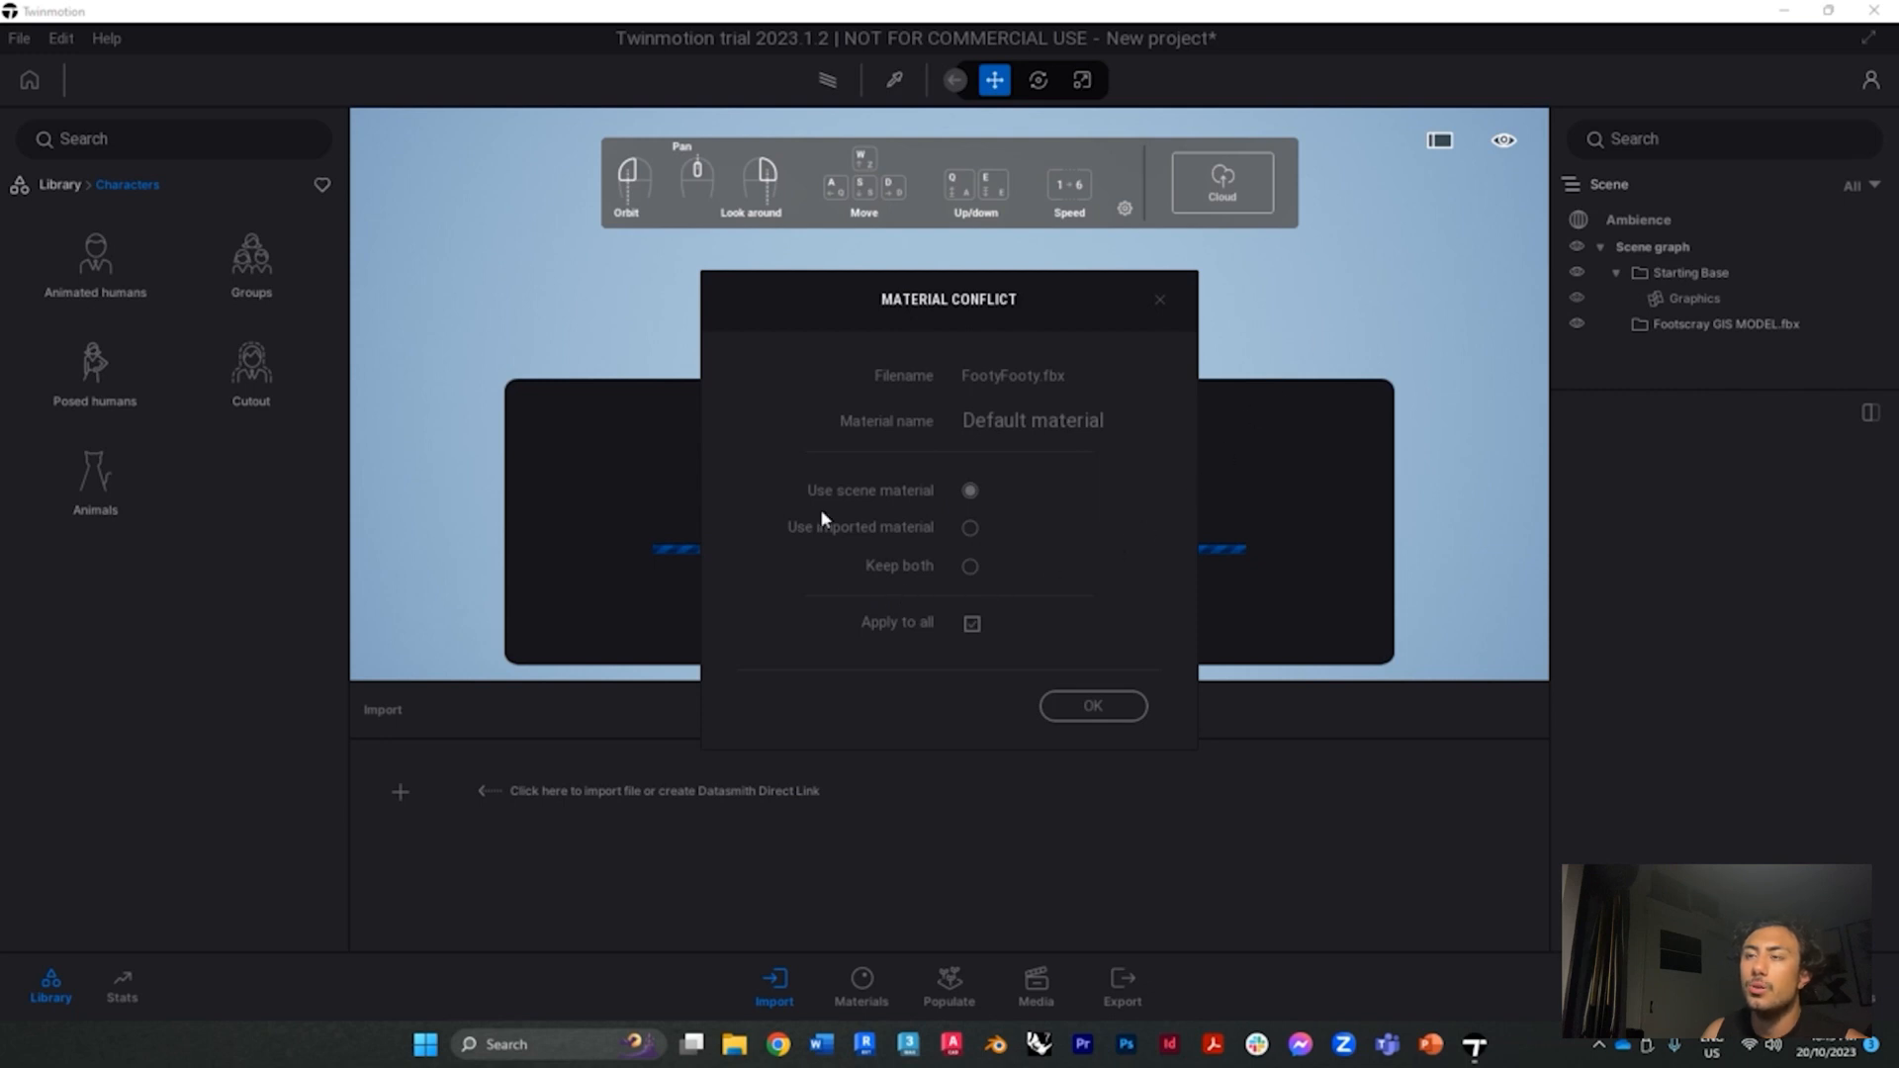
Resolve the FootyFooty.fbx material conflict by using the scene material for all, and accept the missing files without selecting a new path
click(970, 529)
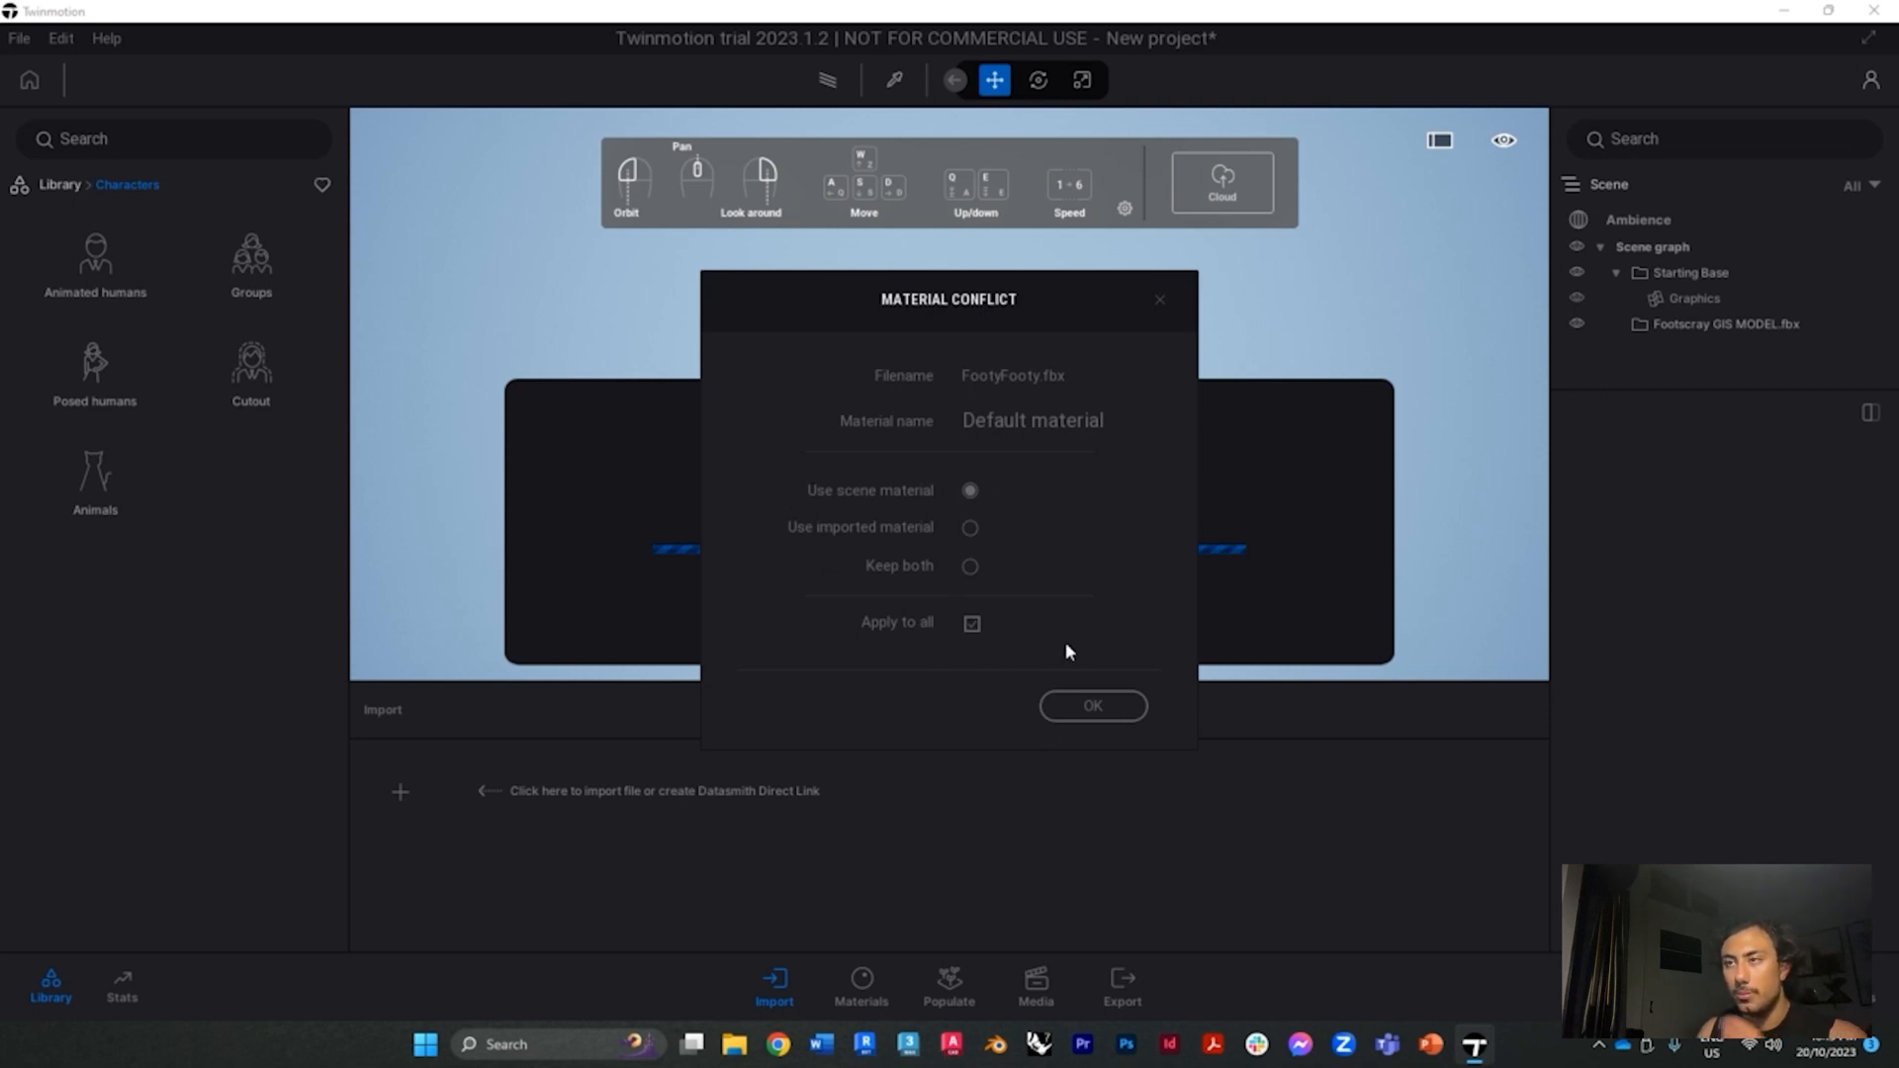
click(1076, 708)
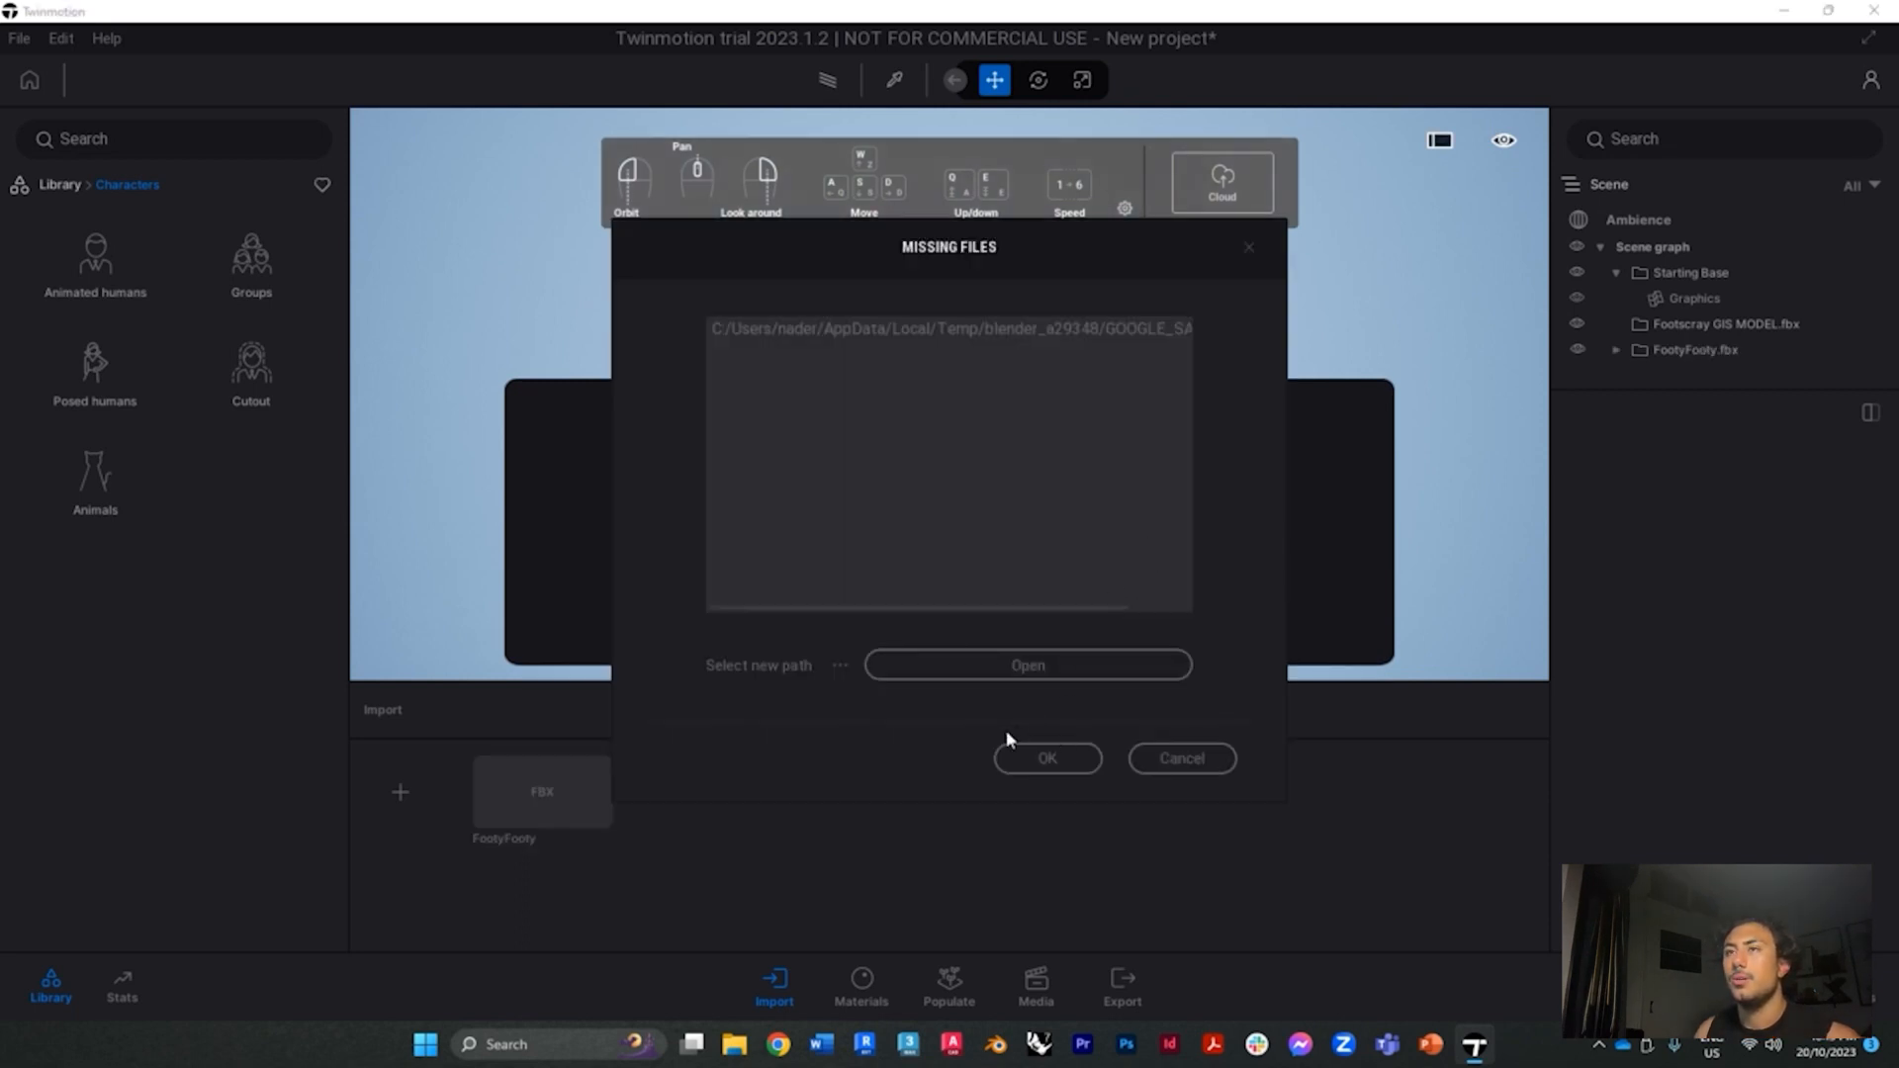
click(1029, 756)
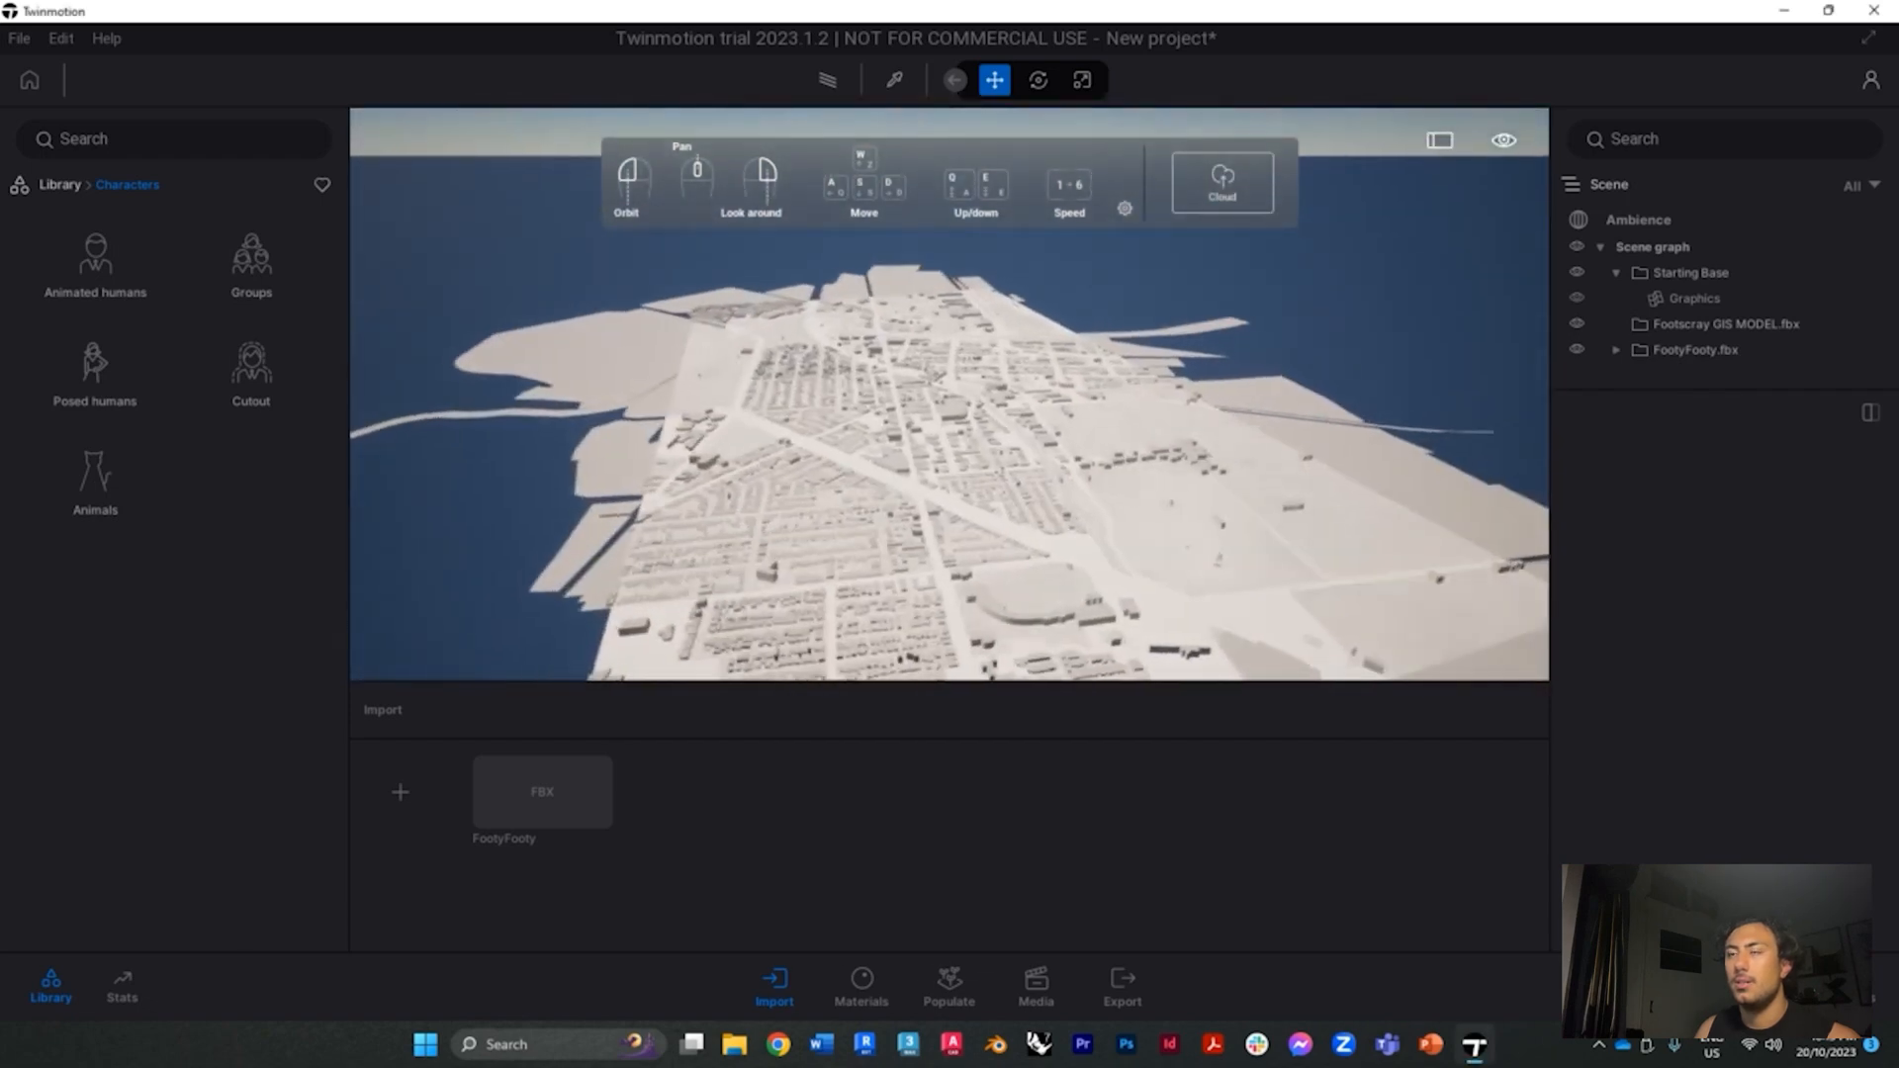
Inspect the imported city model, select its rastMat ground plane to see the move gizmo, and deselect it
drag(949, 396, 1147, 625)
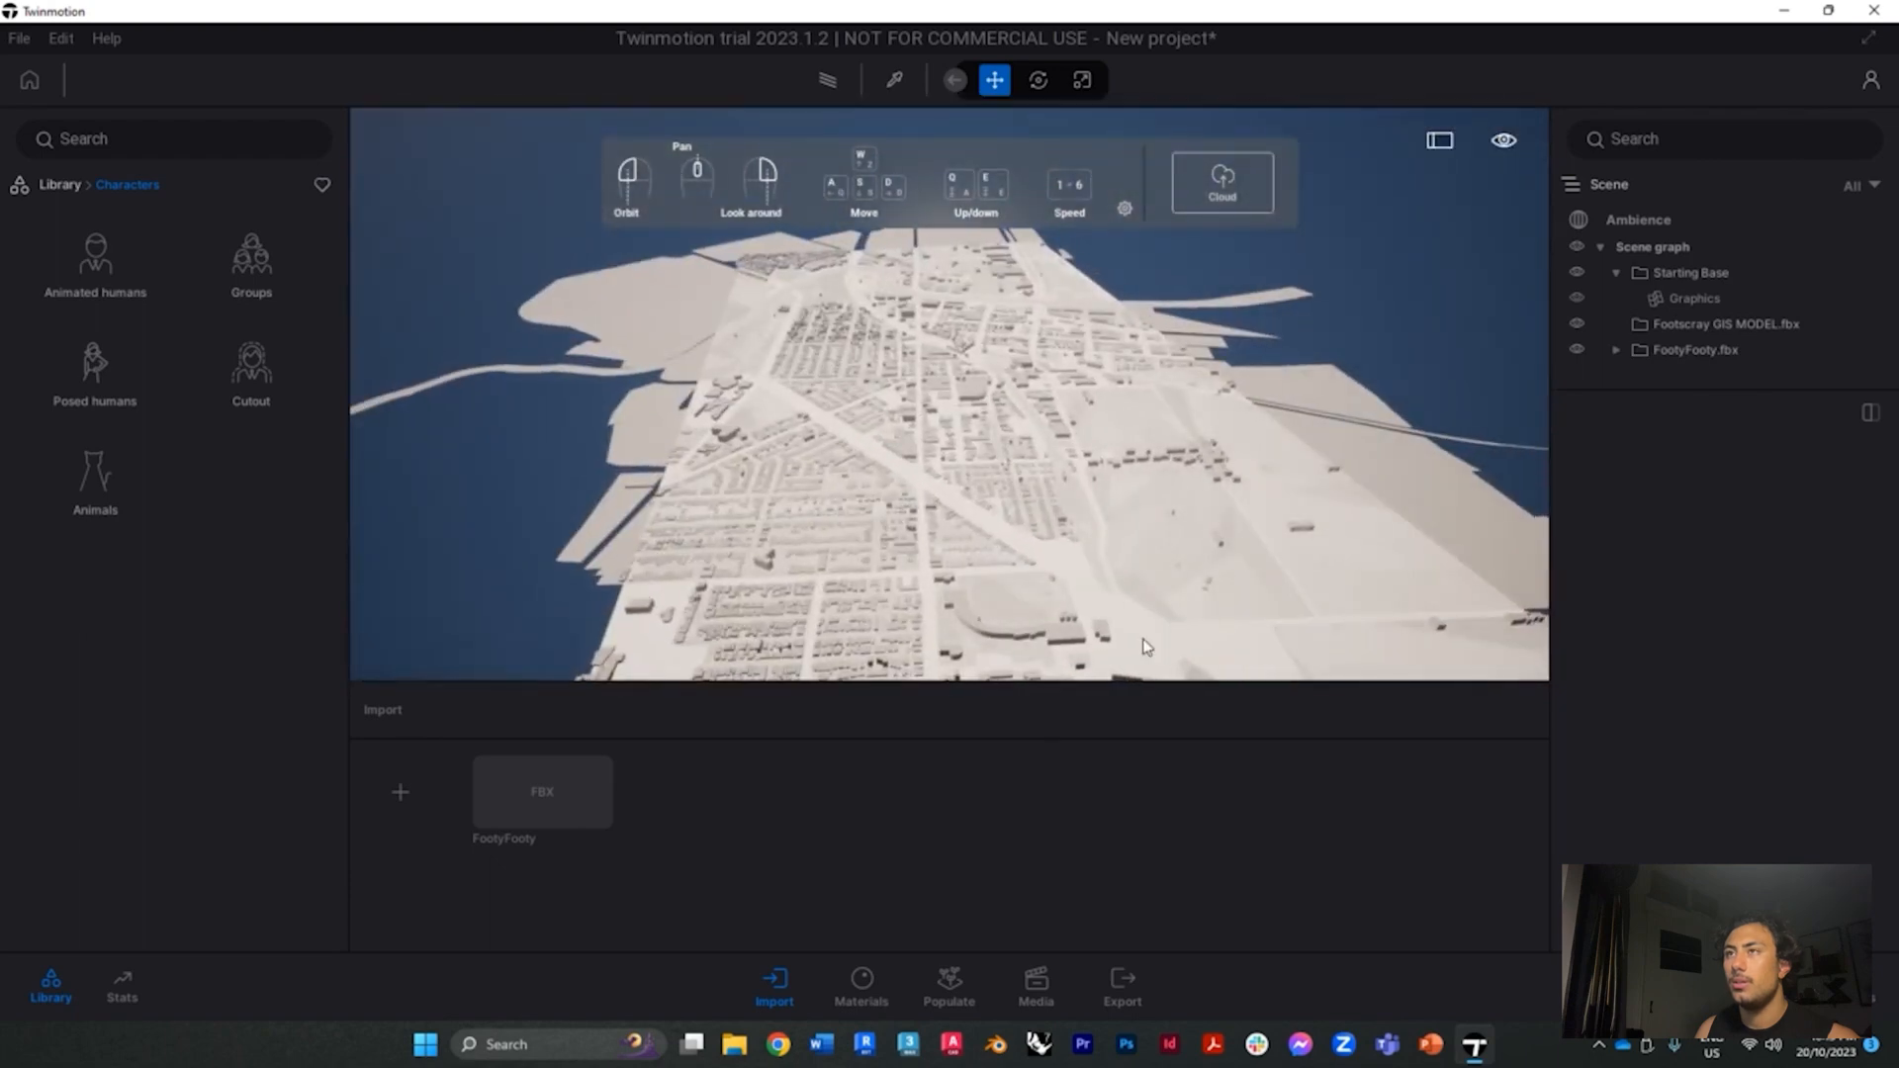
click(1178, 515)
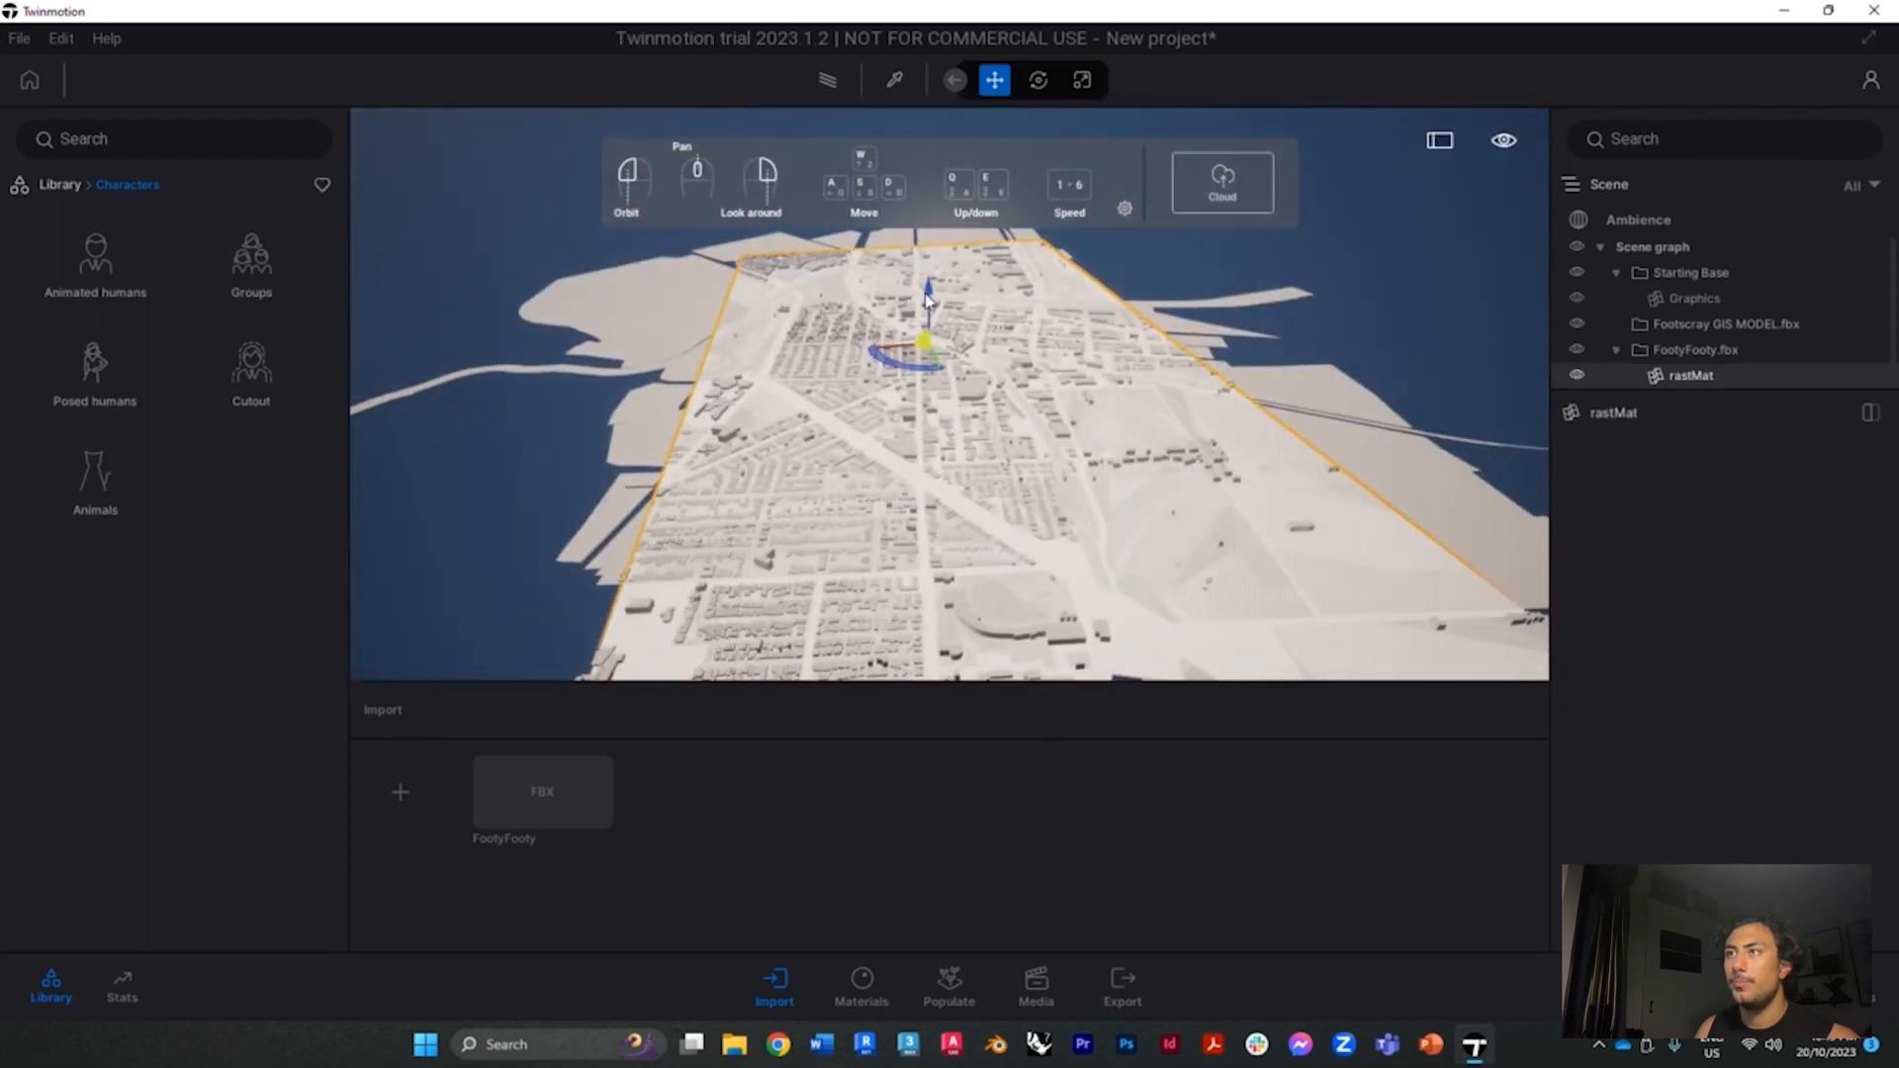
drag(927, 294, 927, 296)
click(1359, 313)
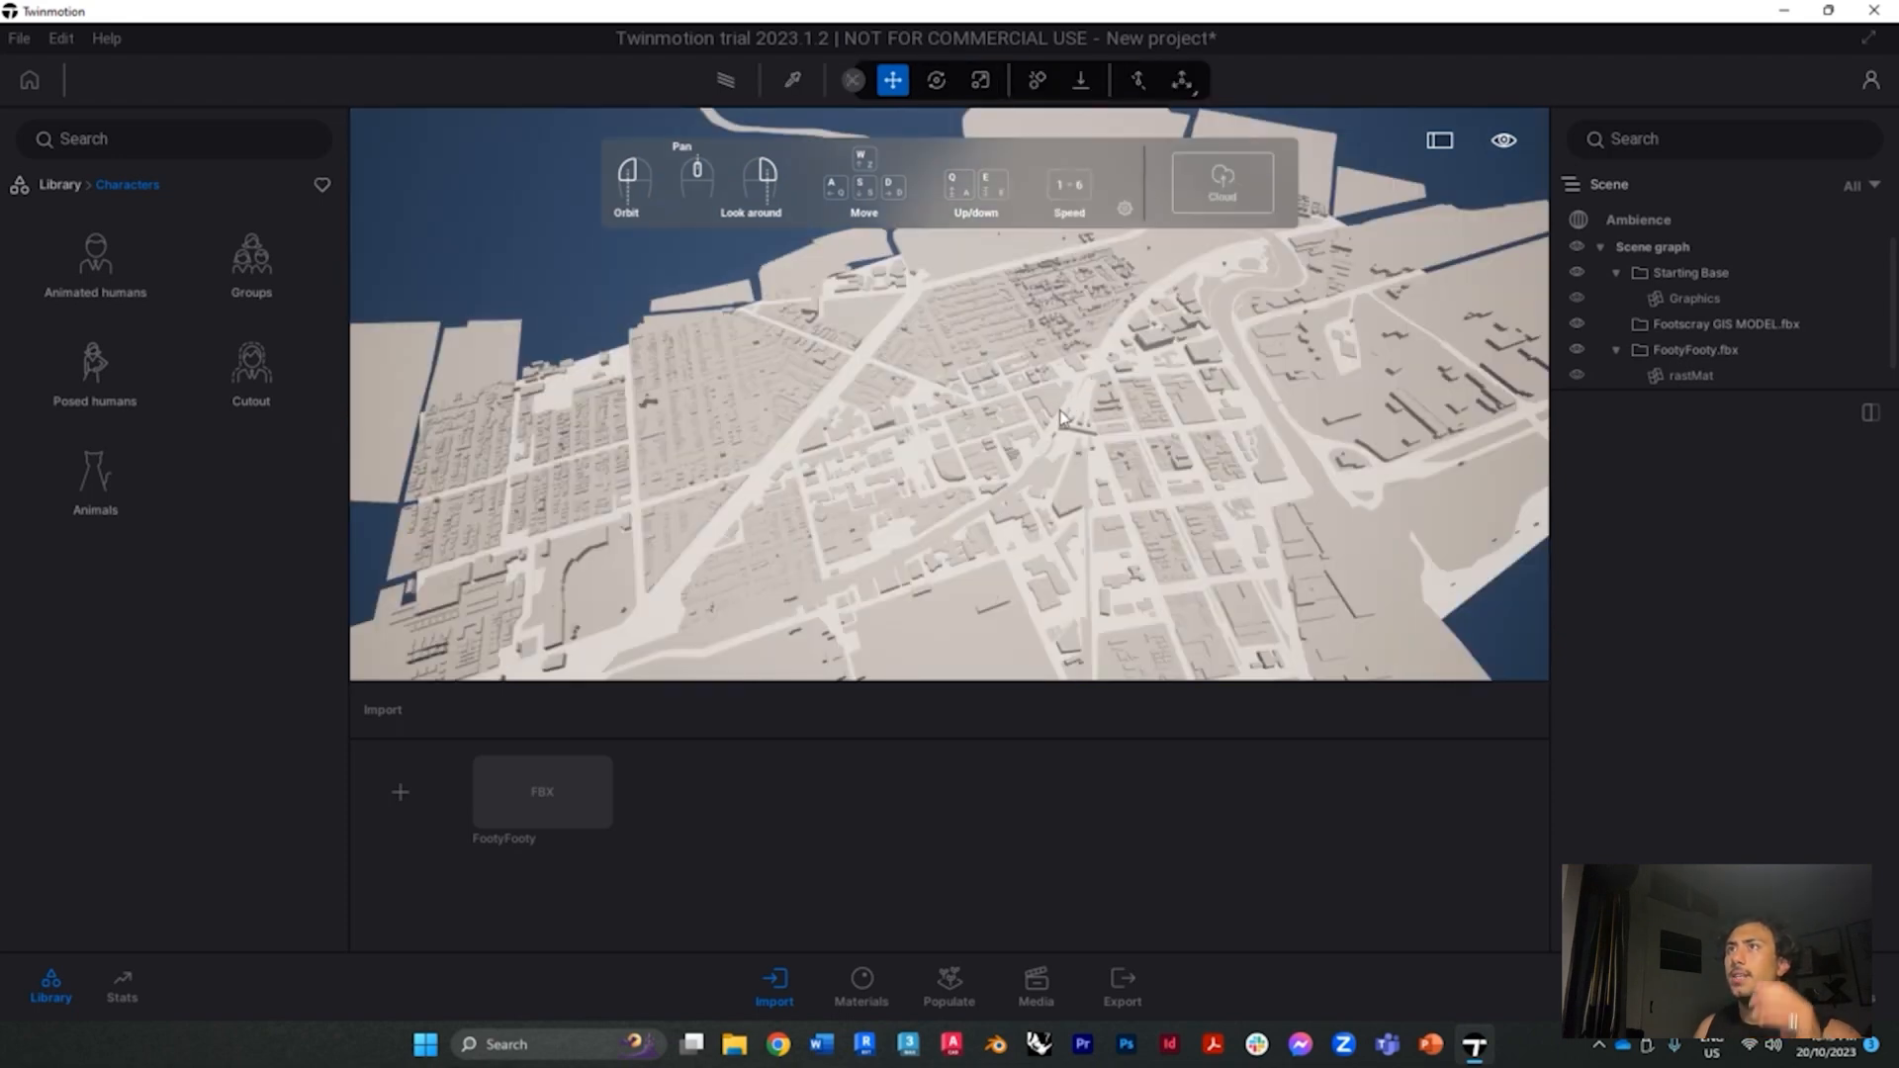
Try the move, rotate and scale tools on the city's Default material mesh, and deselect it
click(1062, 418)
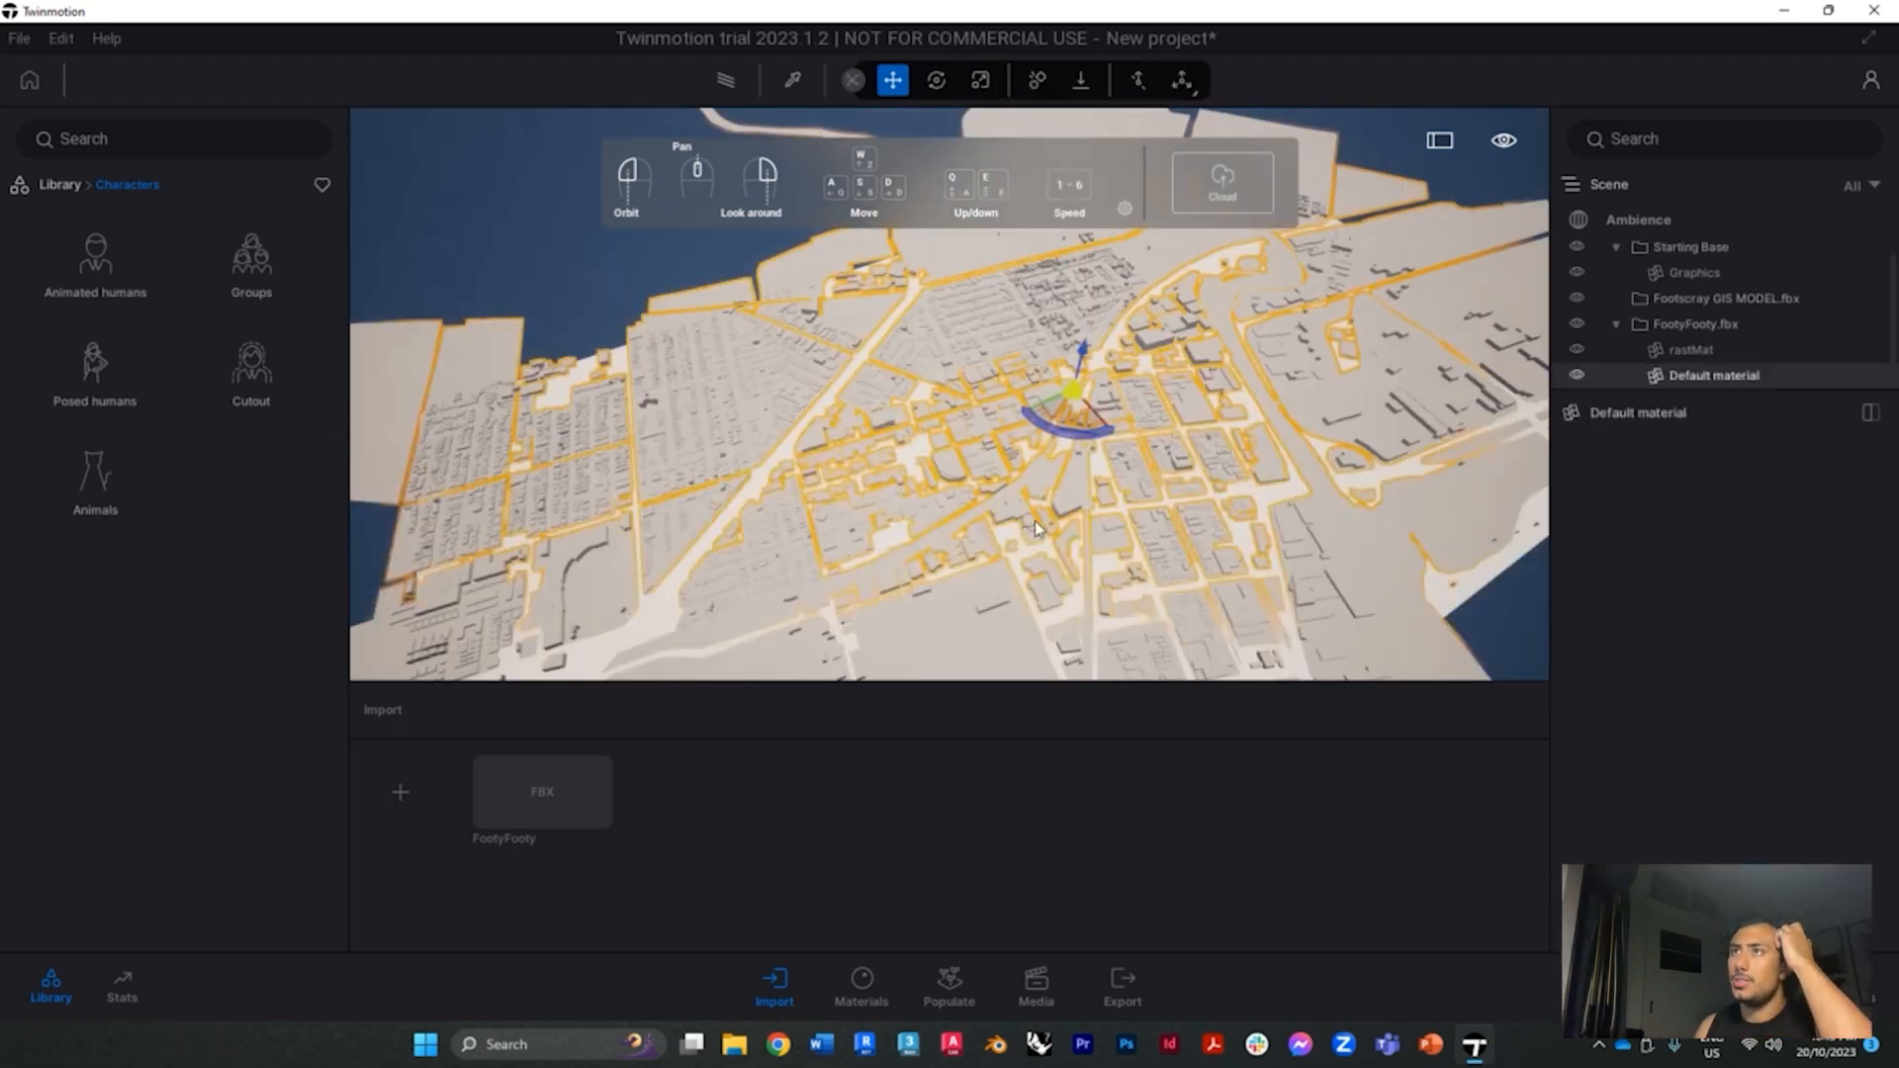
drag(1083, 346, 1118, 173)
click(932, 83)
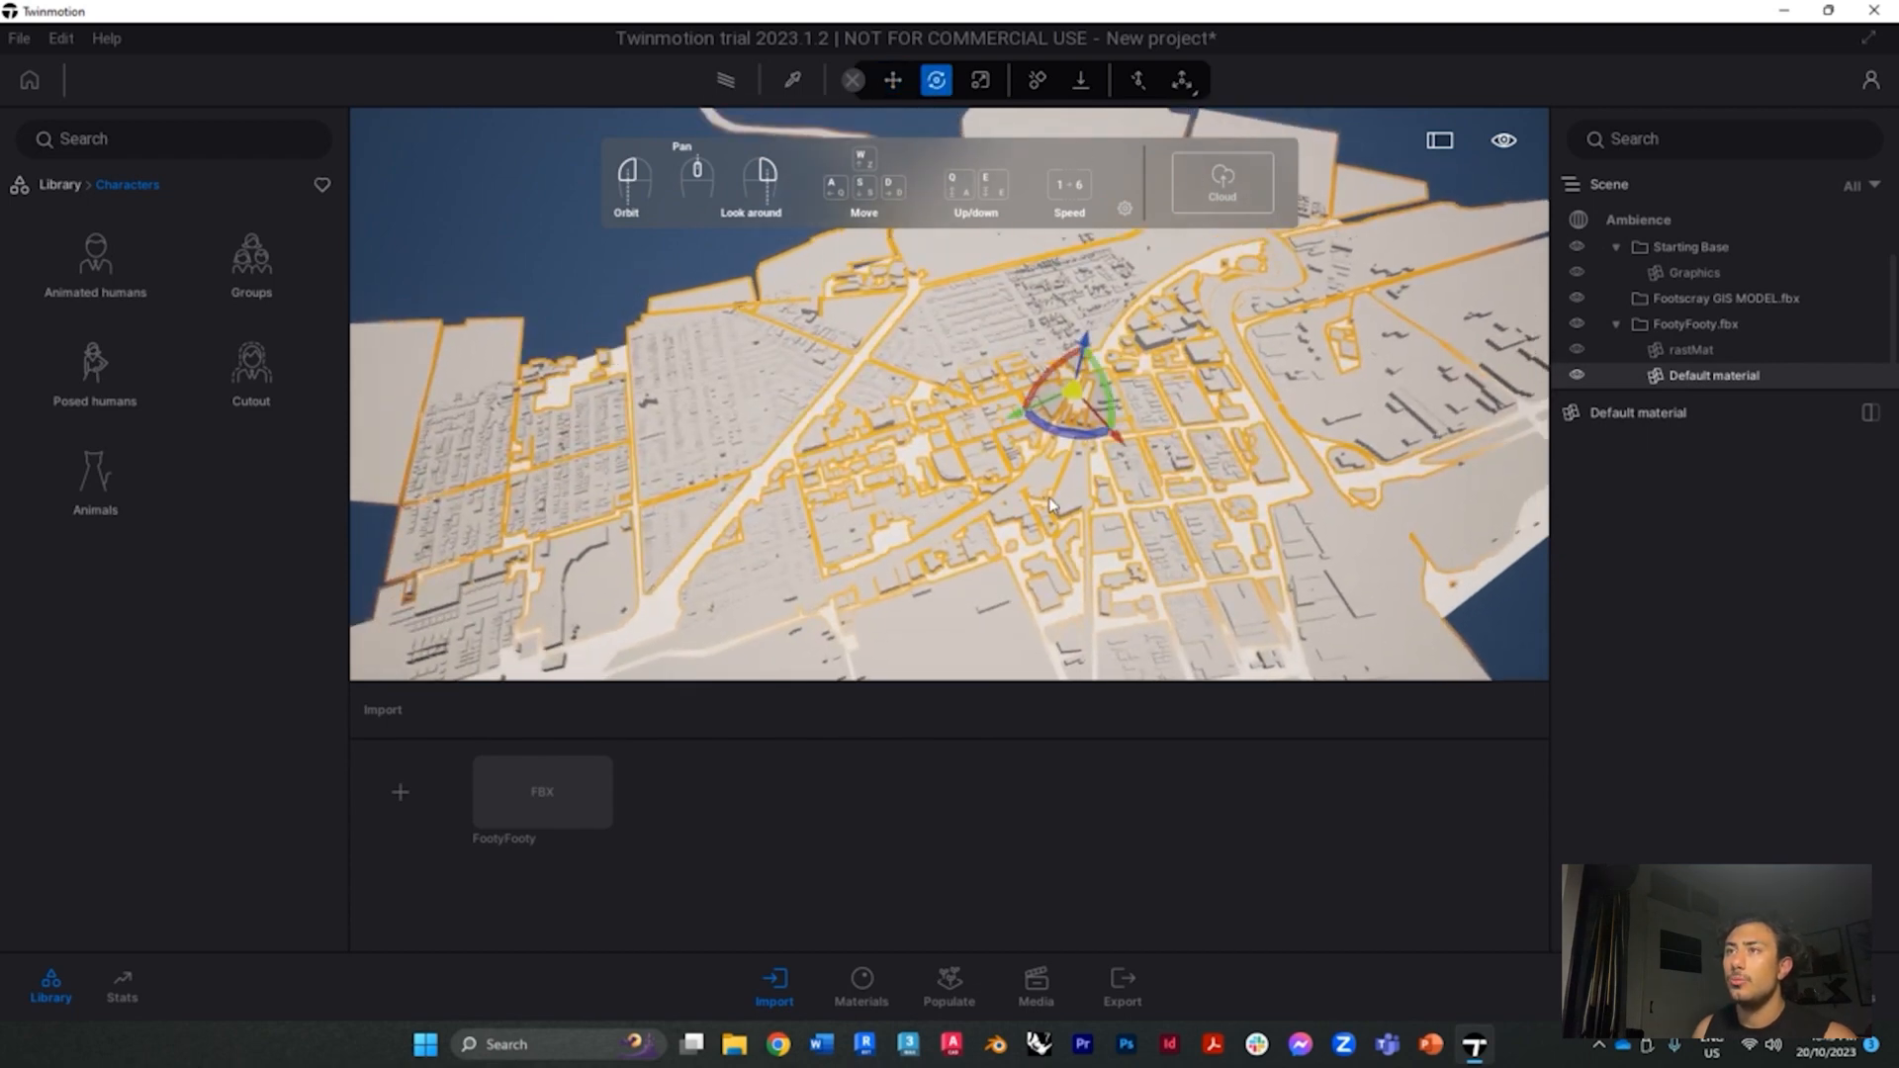
drag(1045, 431, 1074, 395)
click(980, 80)
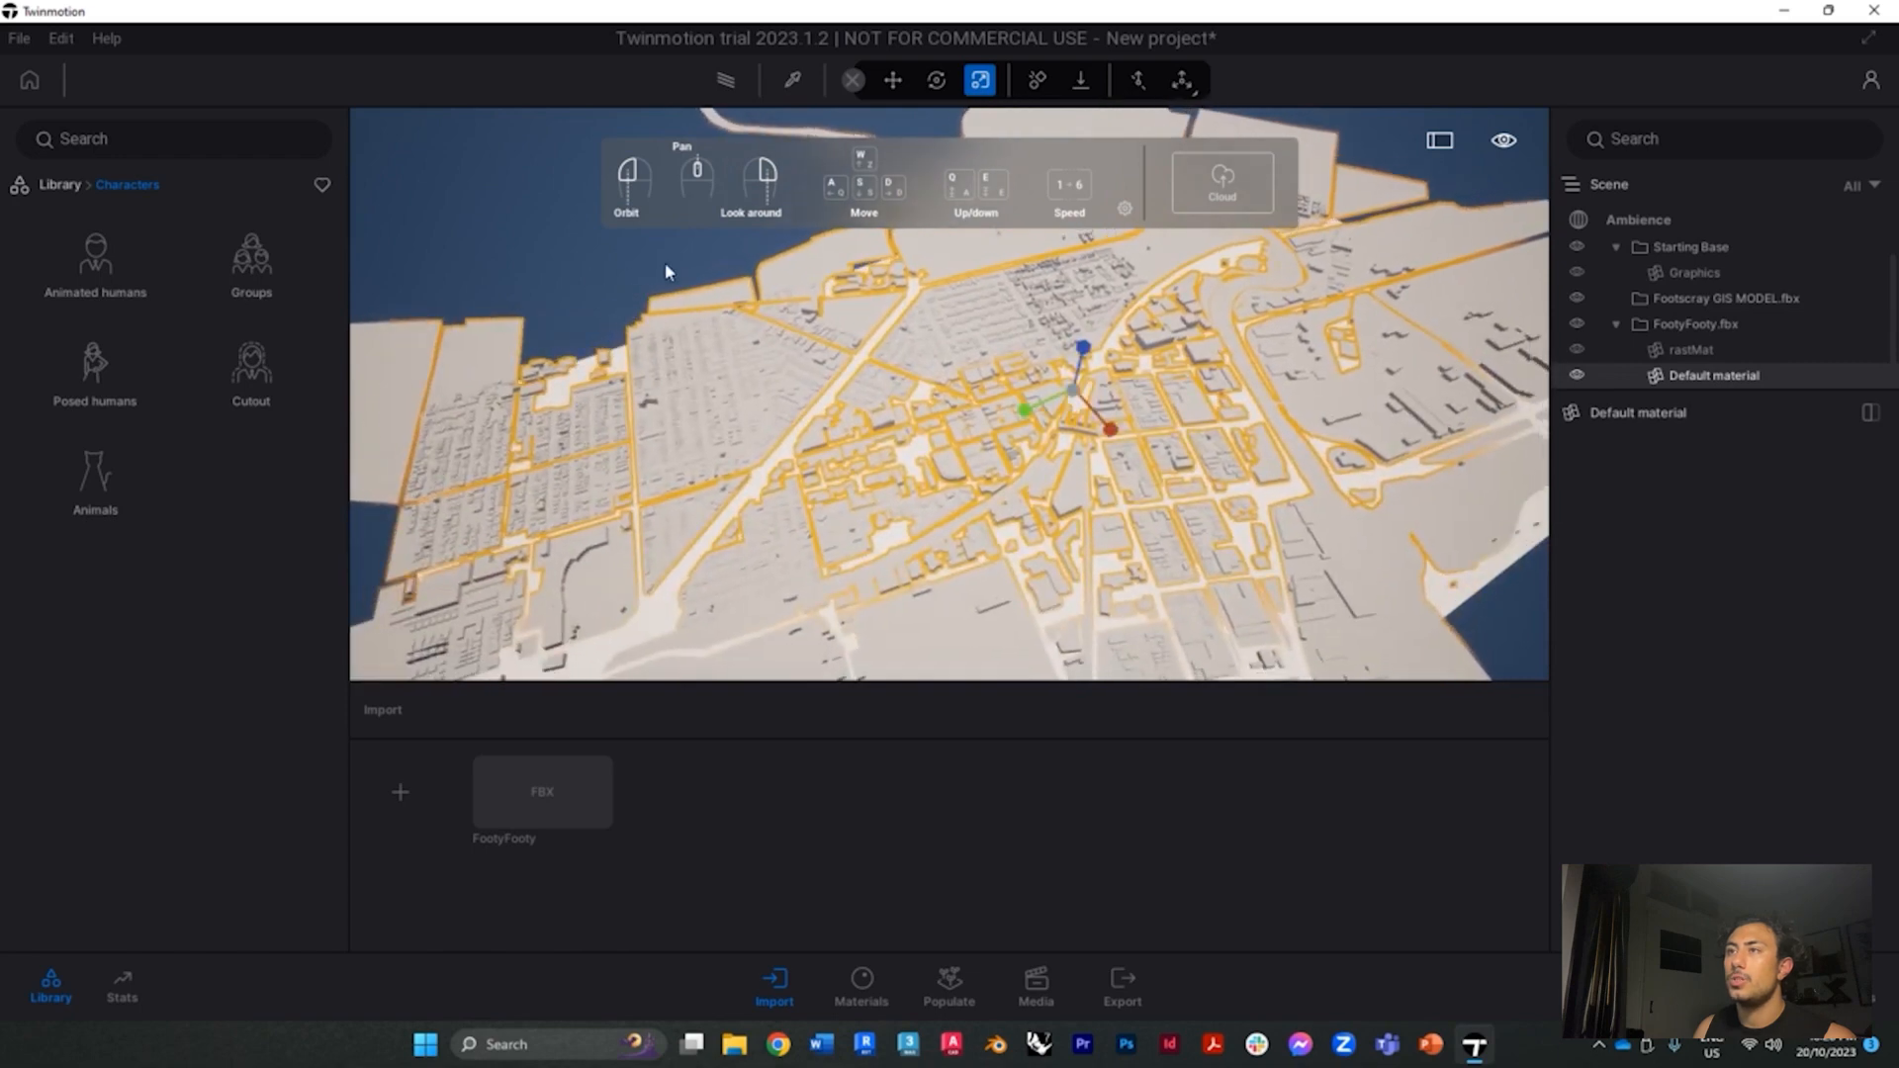
click(527, 267)
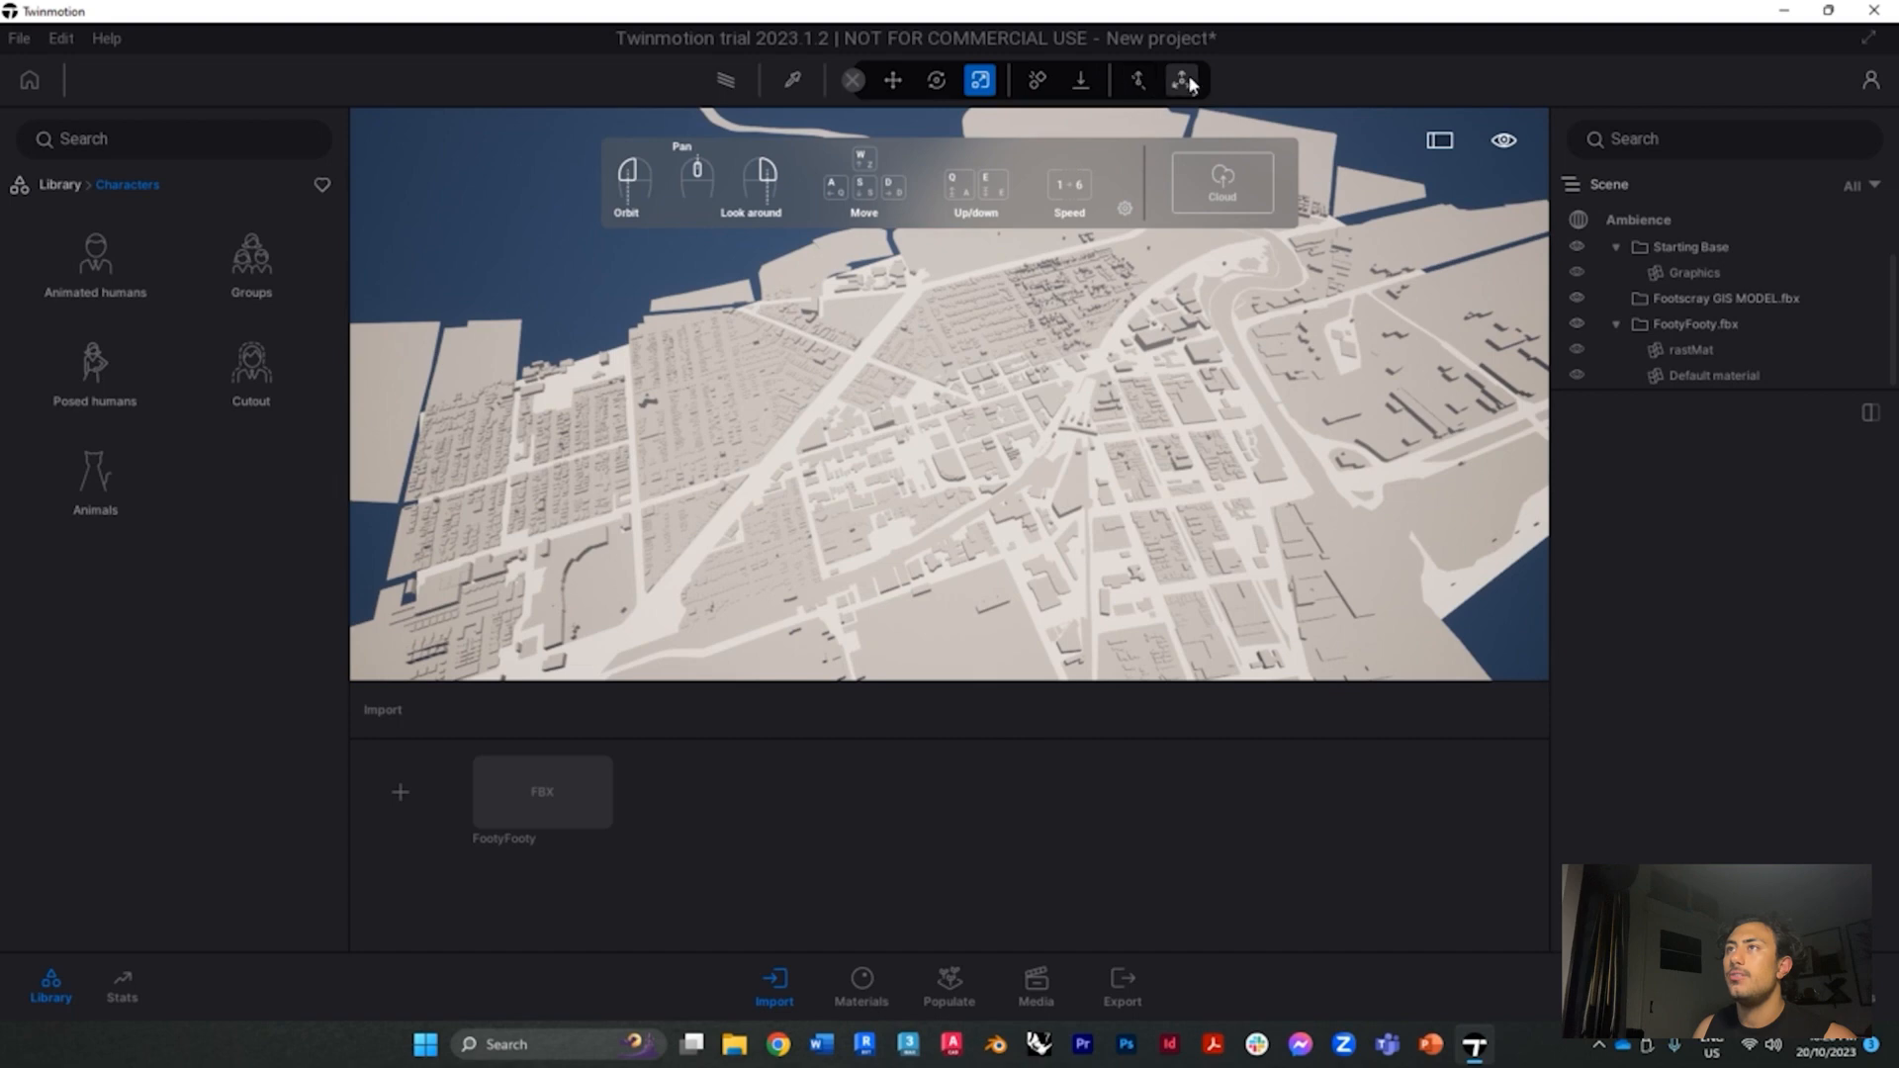
Enlarge the scene graph list and check the rastMat and Default material meshes by toggling their visibility off and on
drag(1058, 459, 1819, 276)
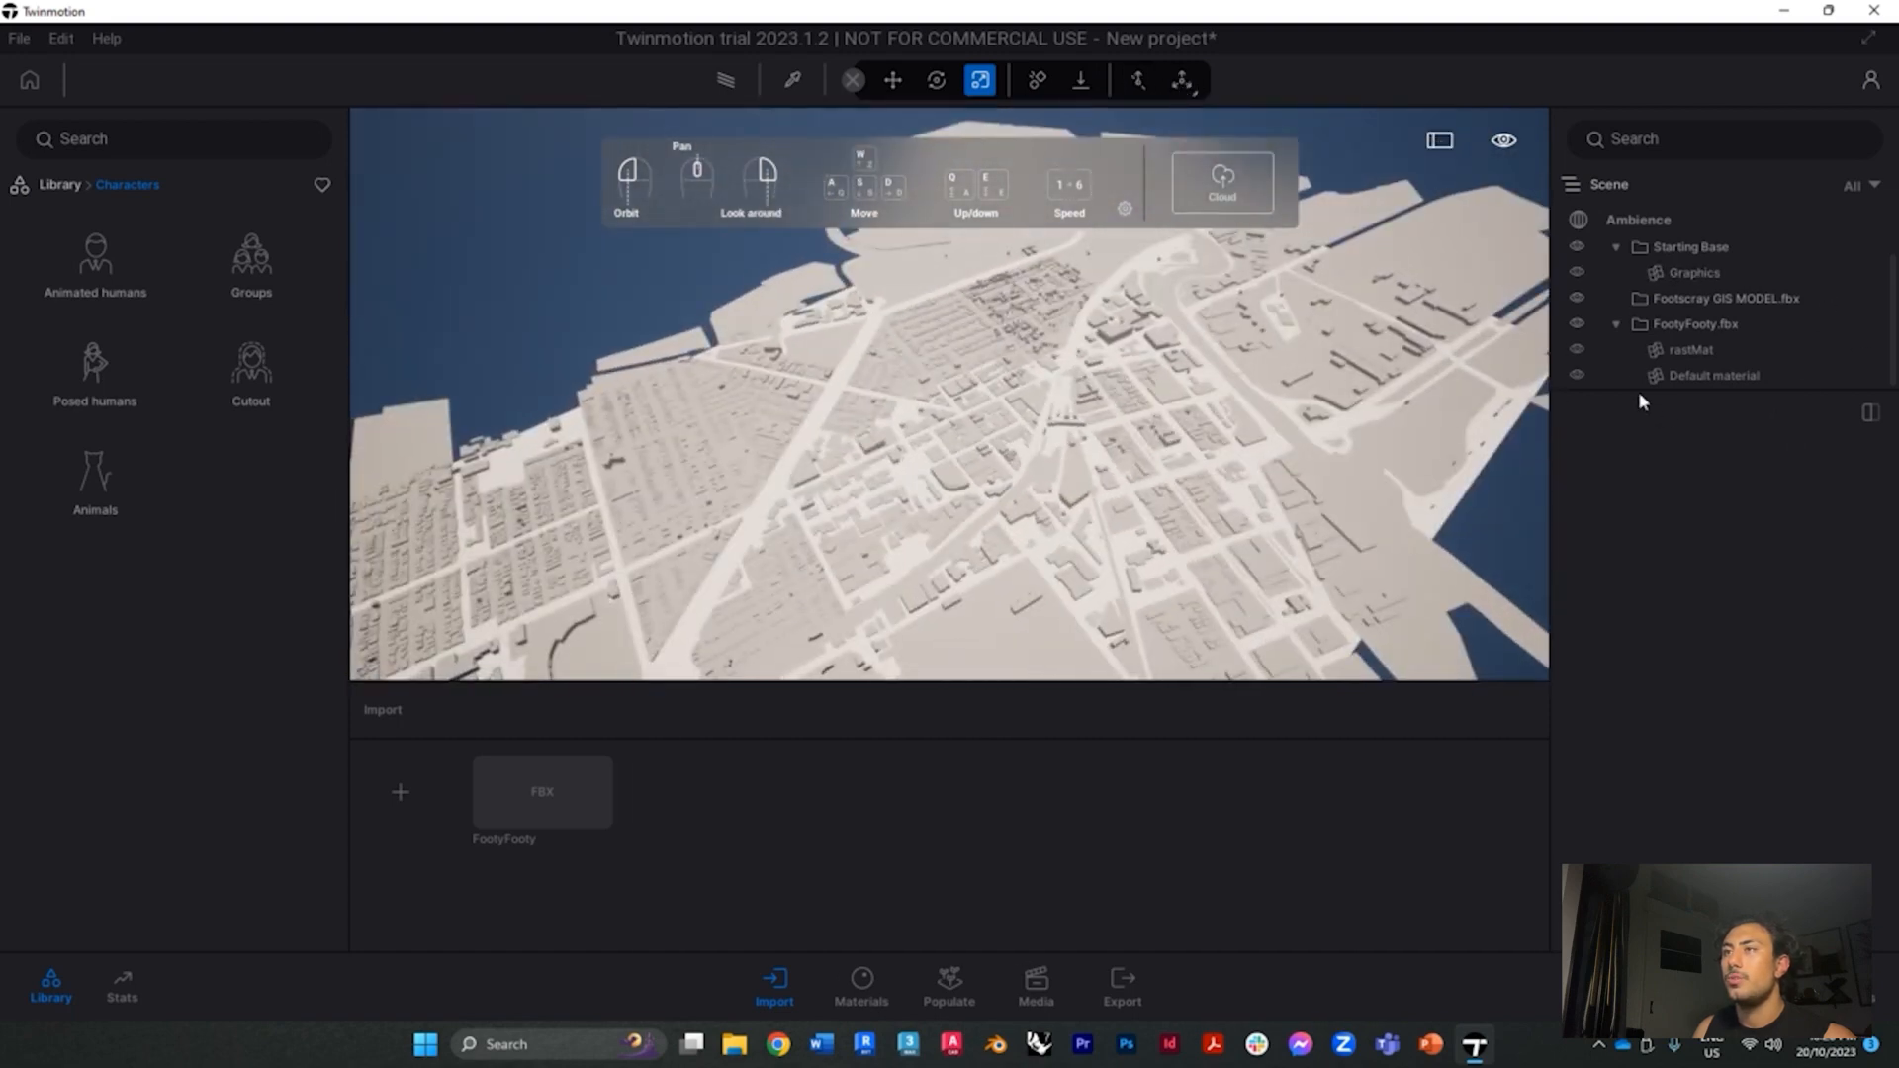
drag(1630, 387, 1623, 619)
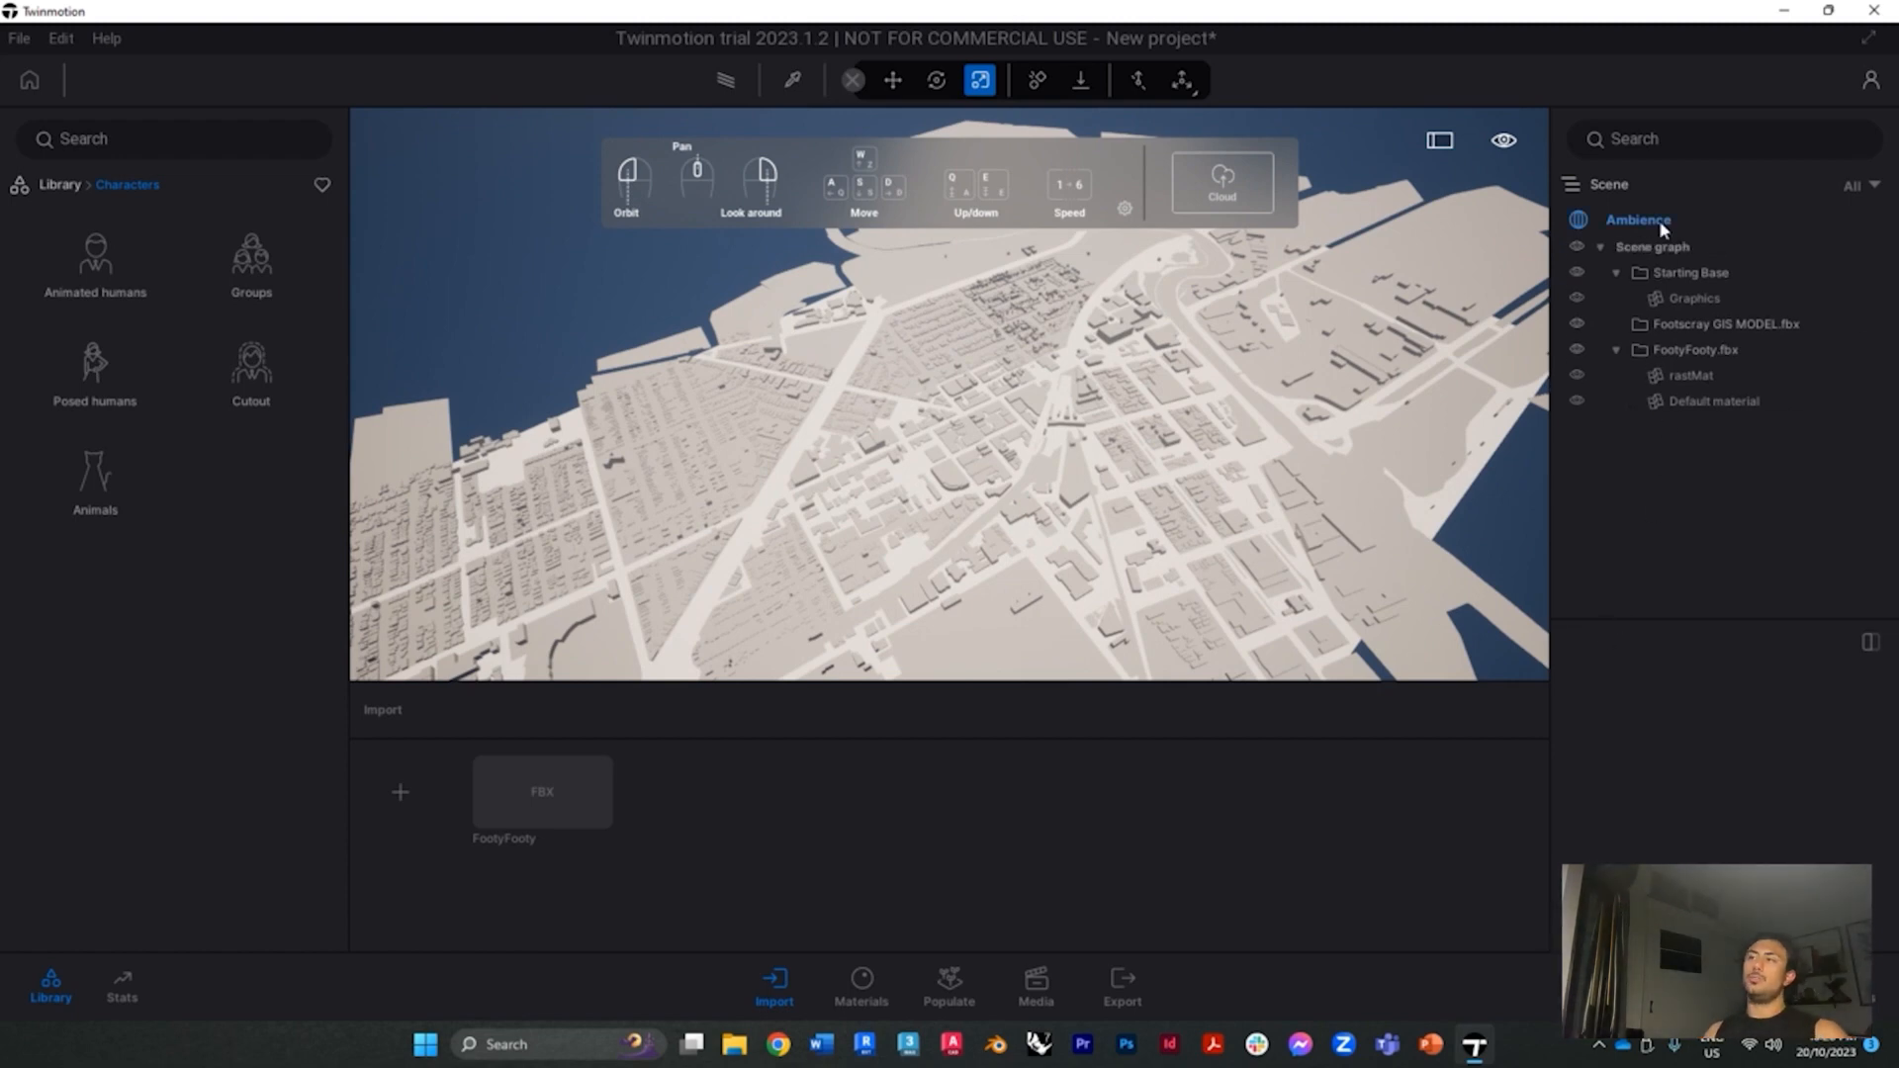
click(1576, 375)
click(1575, 375)
click(1574, 400)
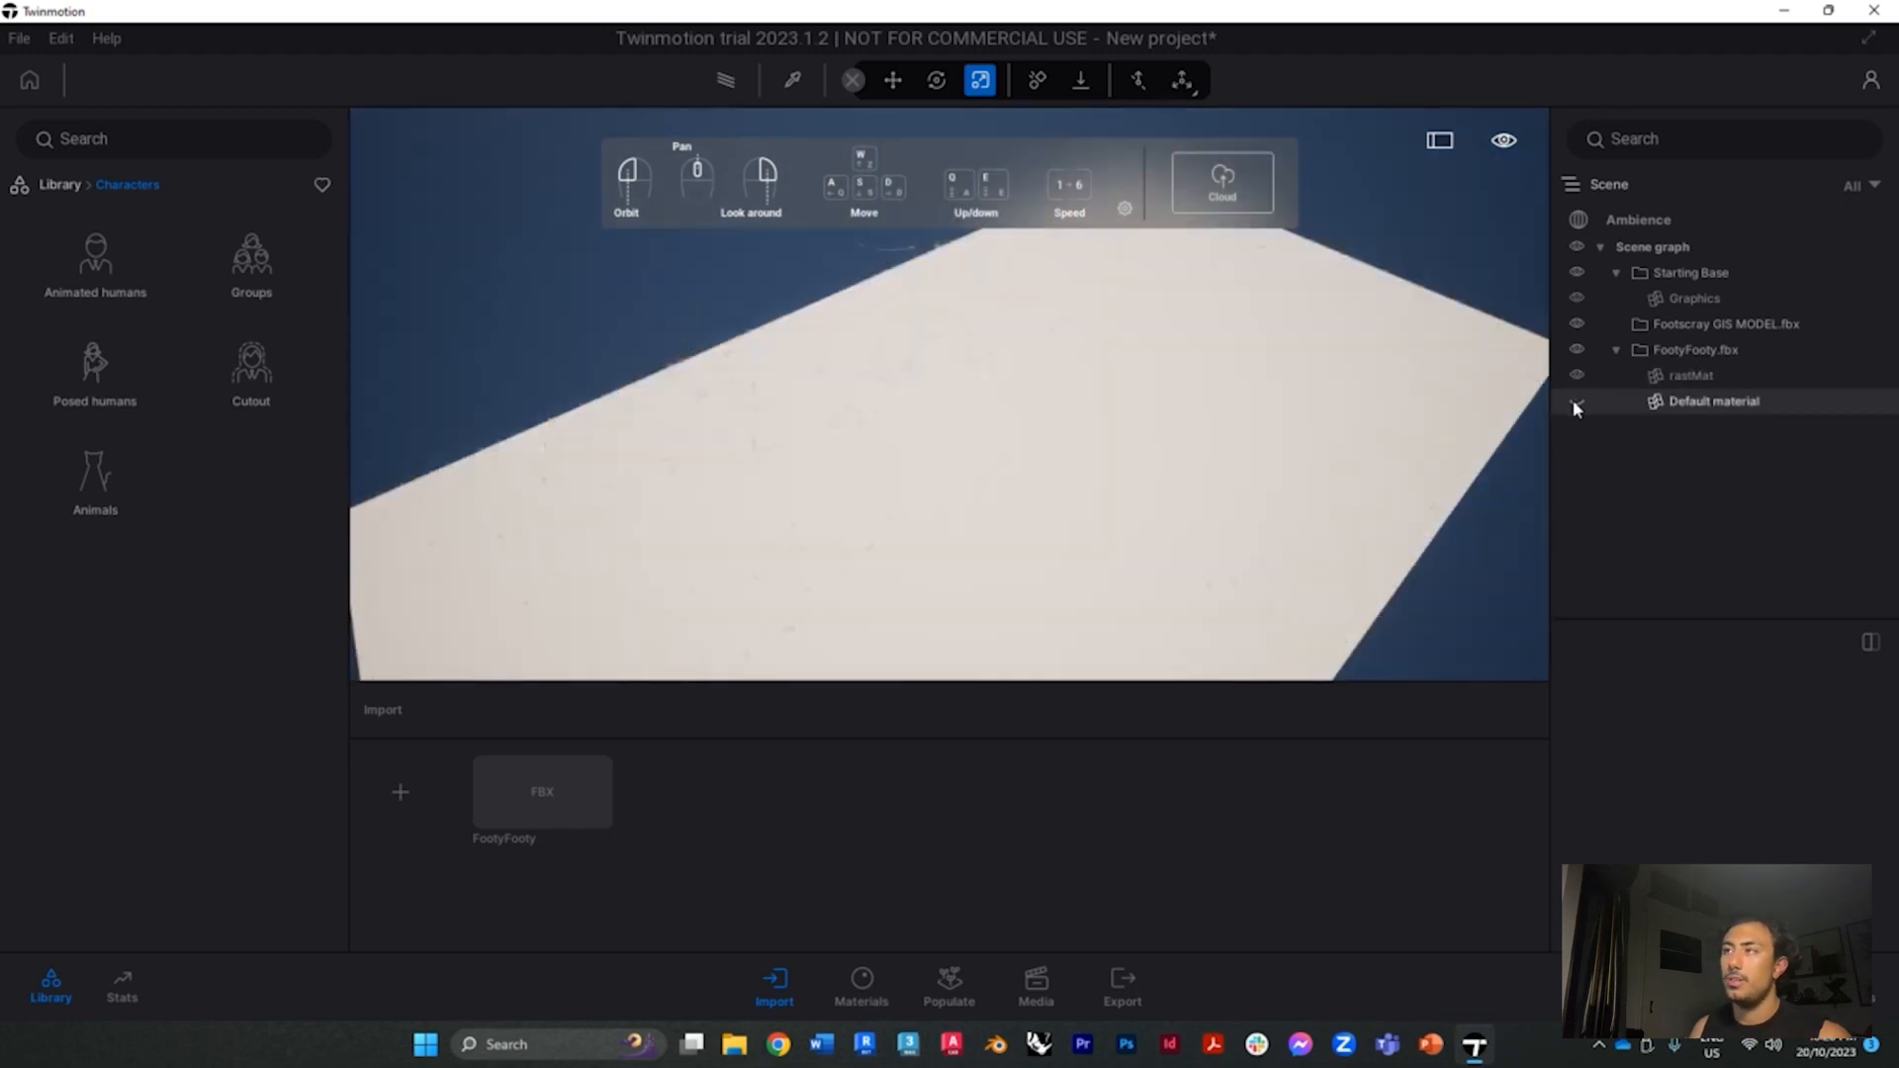
click(1573, 401)
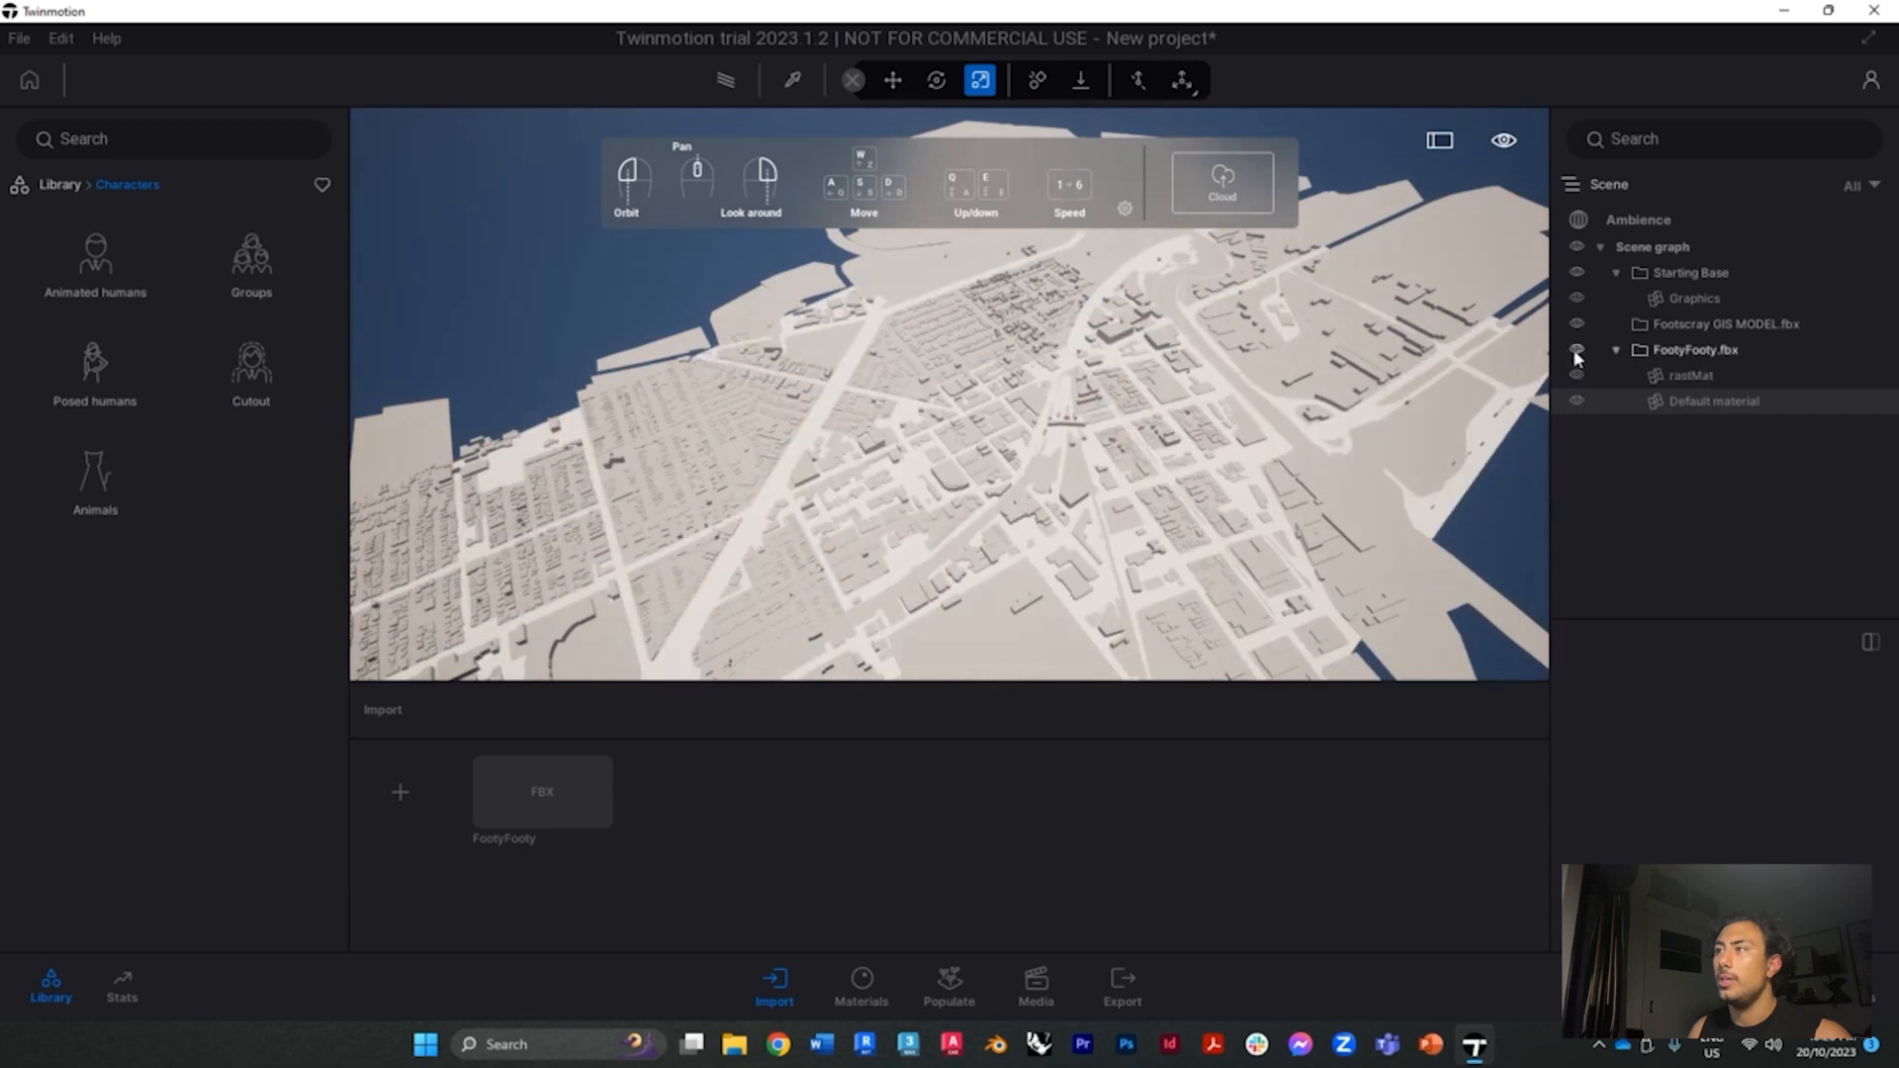
Collapse and expand the FootyFooty.fbx group, and compare its Default material and rastMat meshes by hiding and showing them again
click(1615, 350)
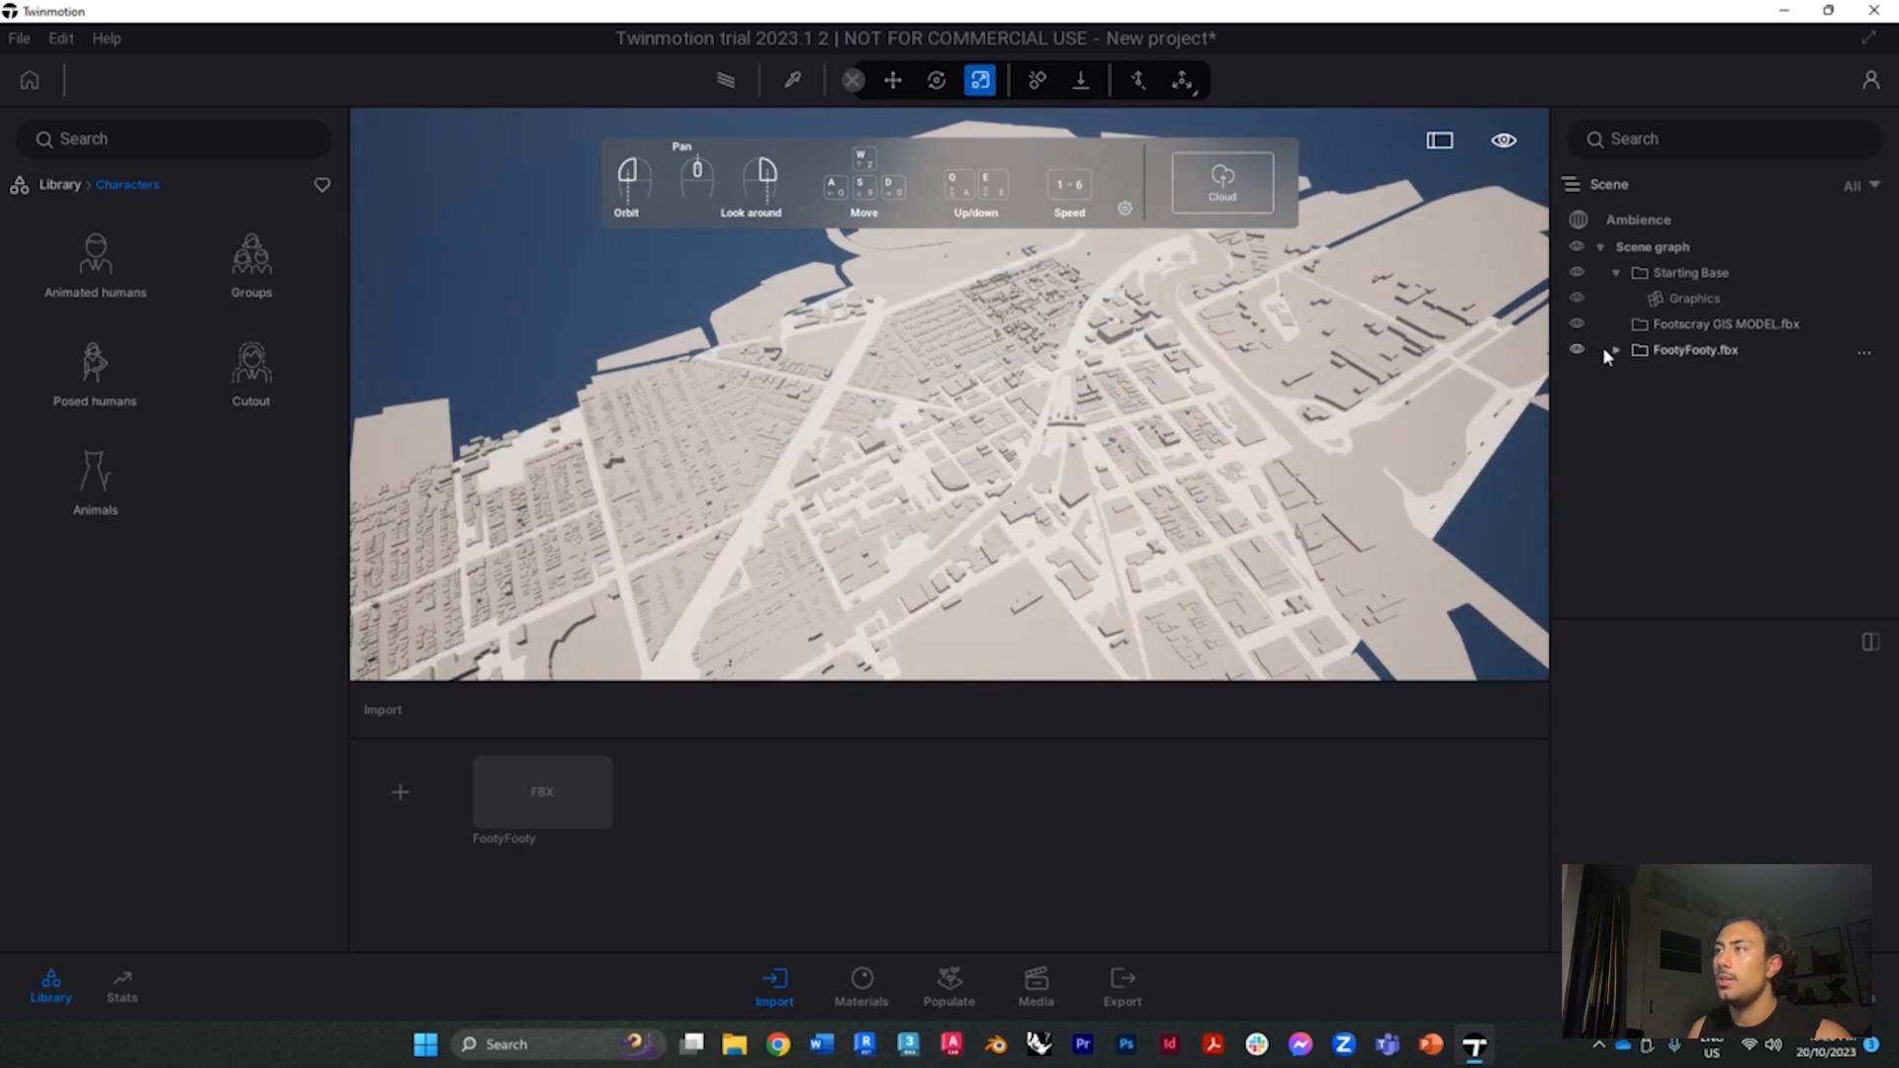
click(1615, 350)
click(1576, 408)
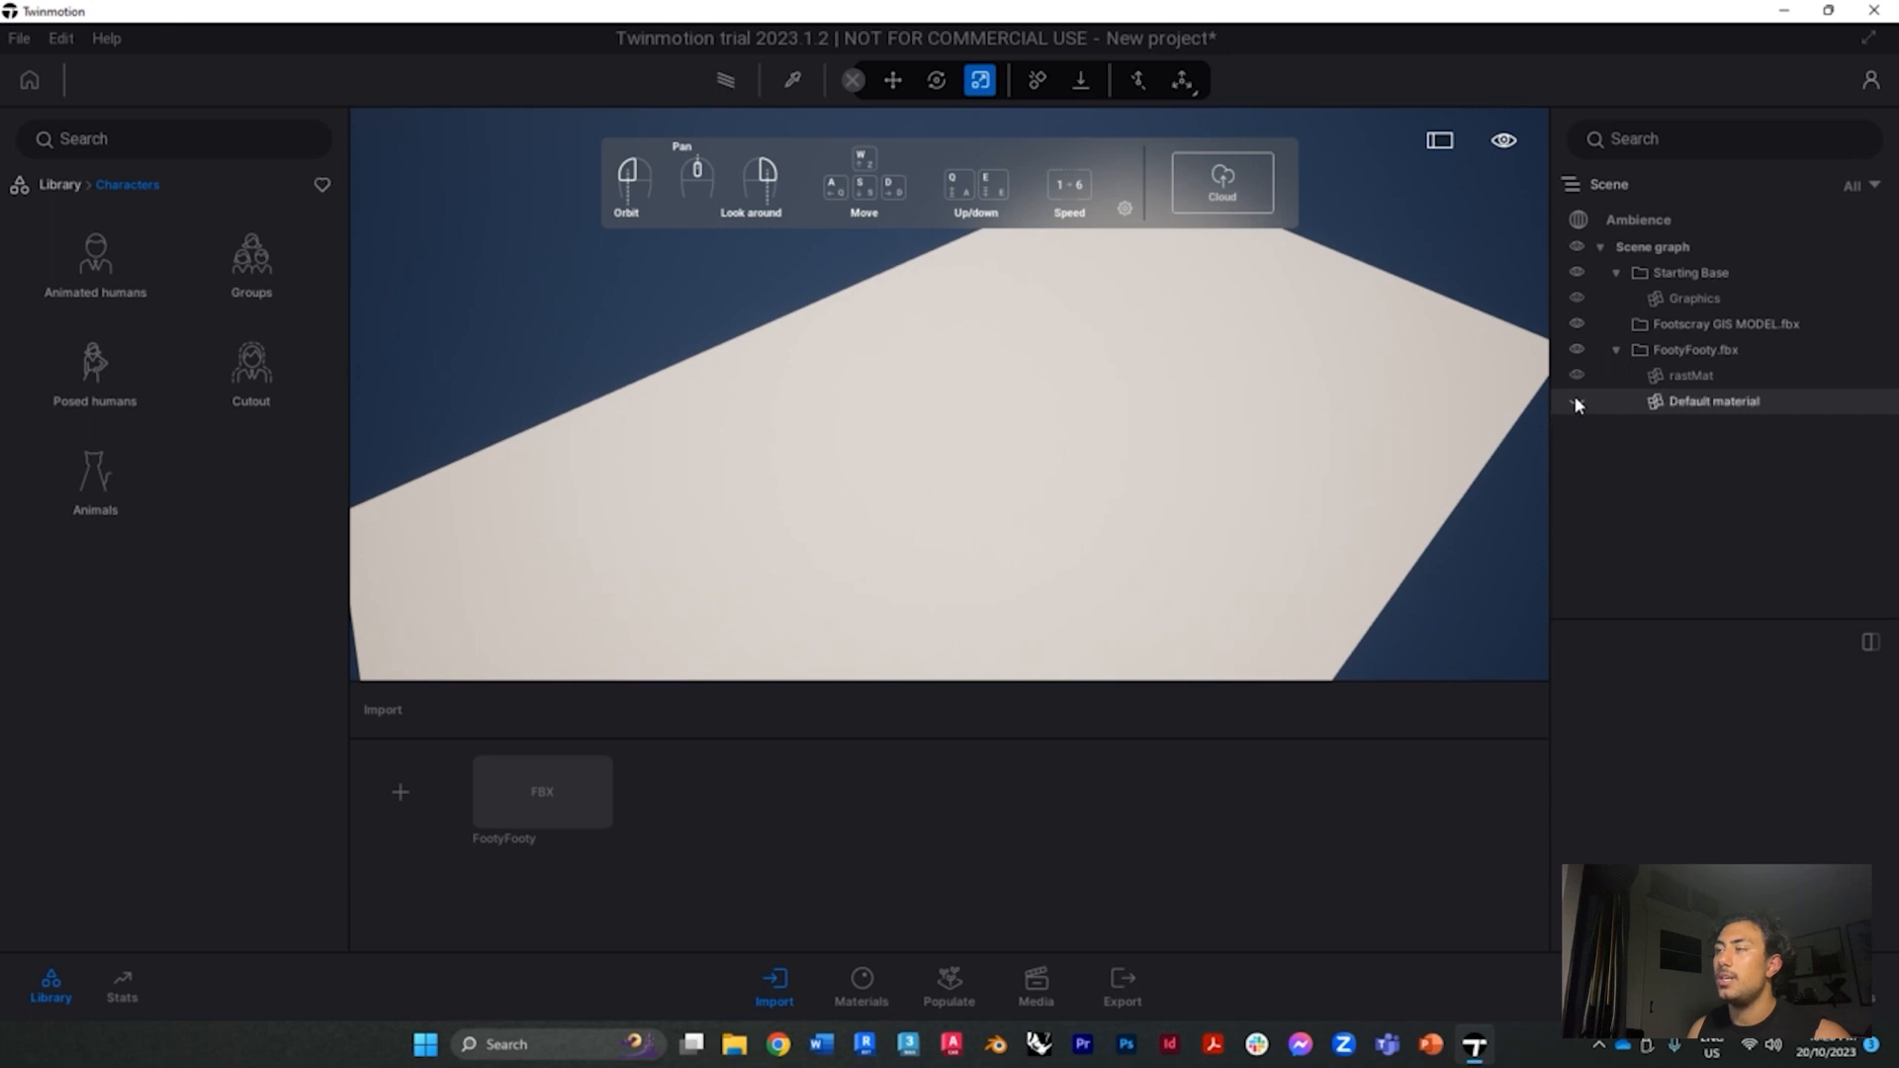
click(1576, 400)
click(1577, 402)
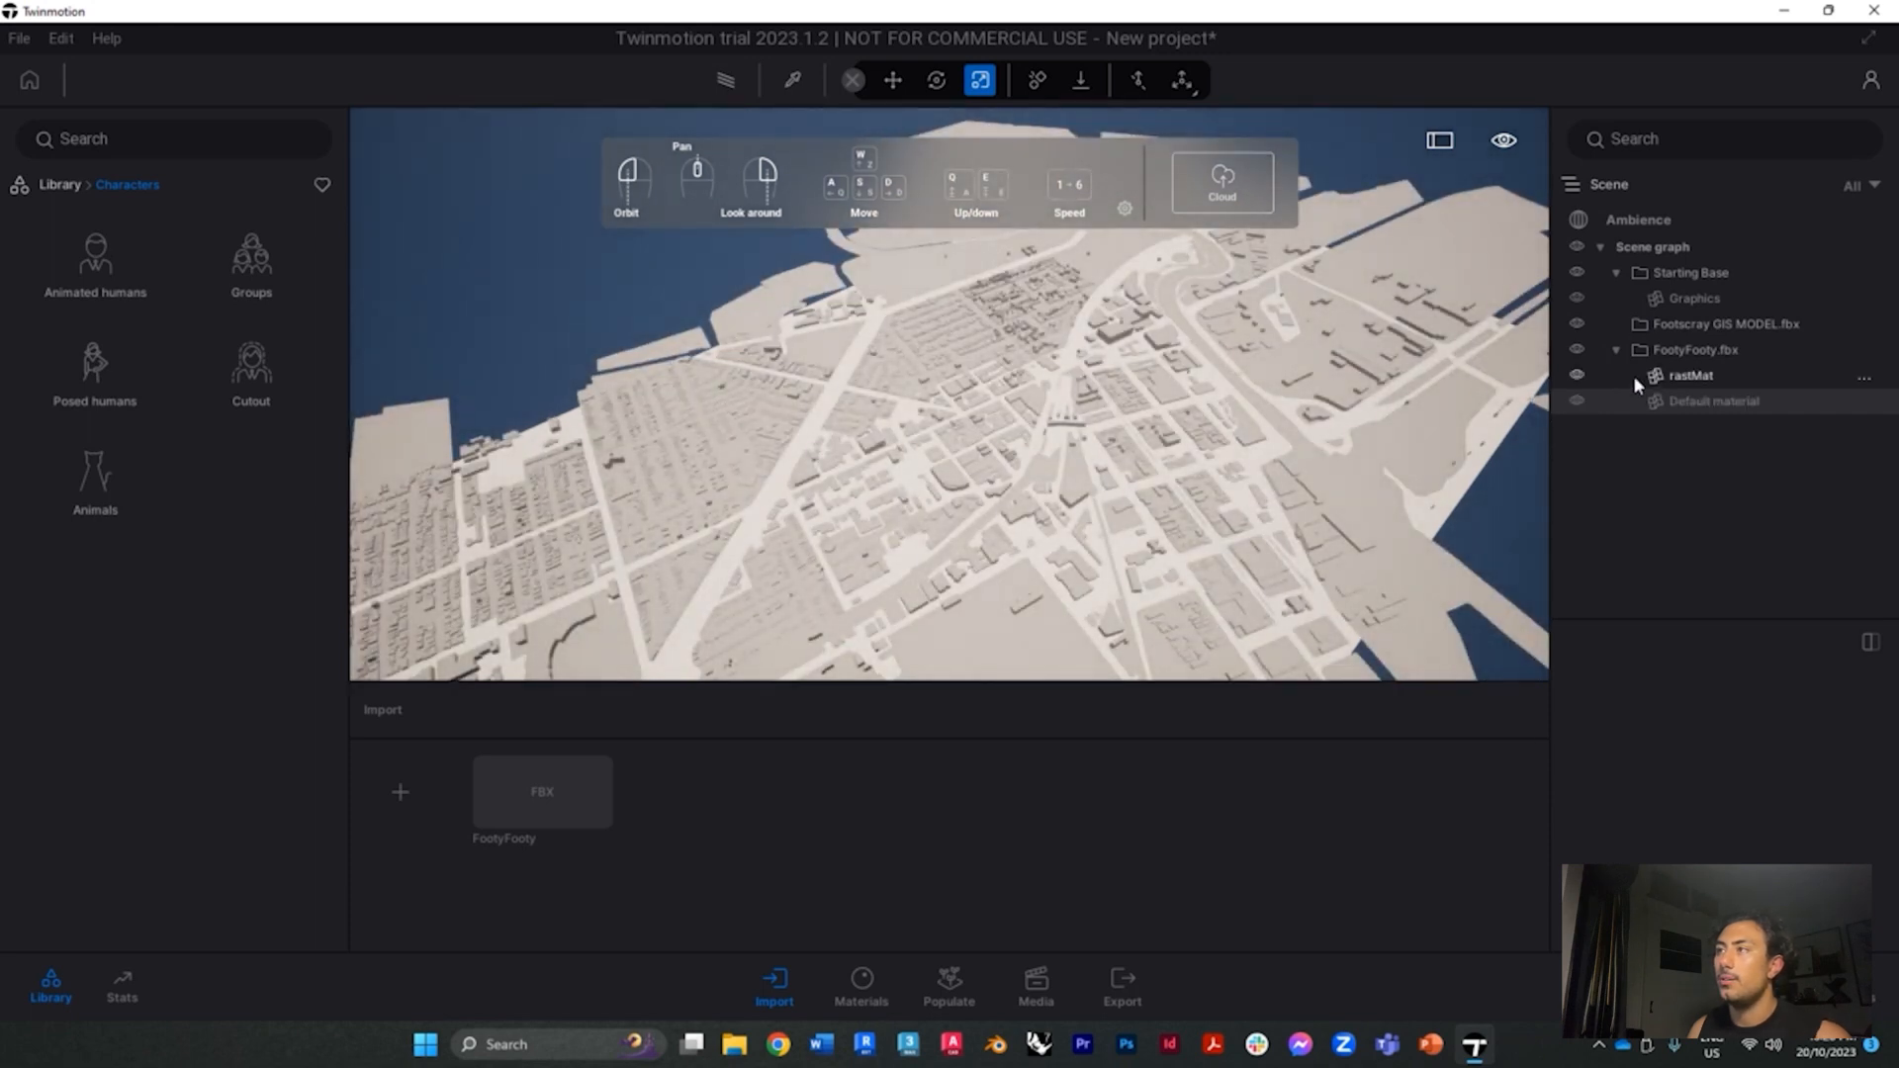
click(1717, 376)
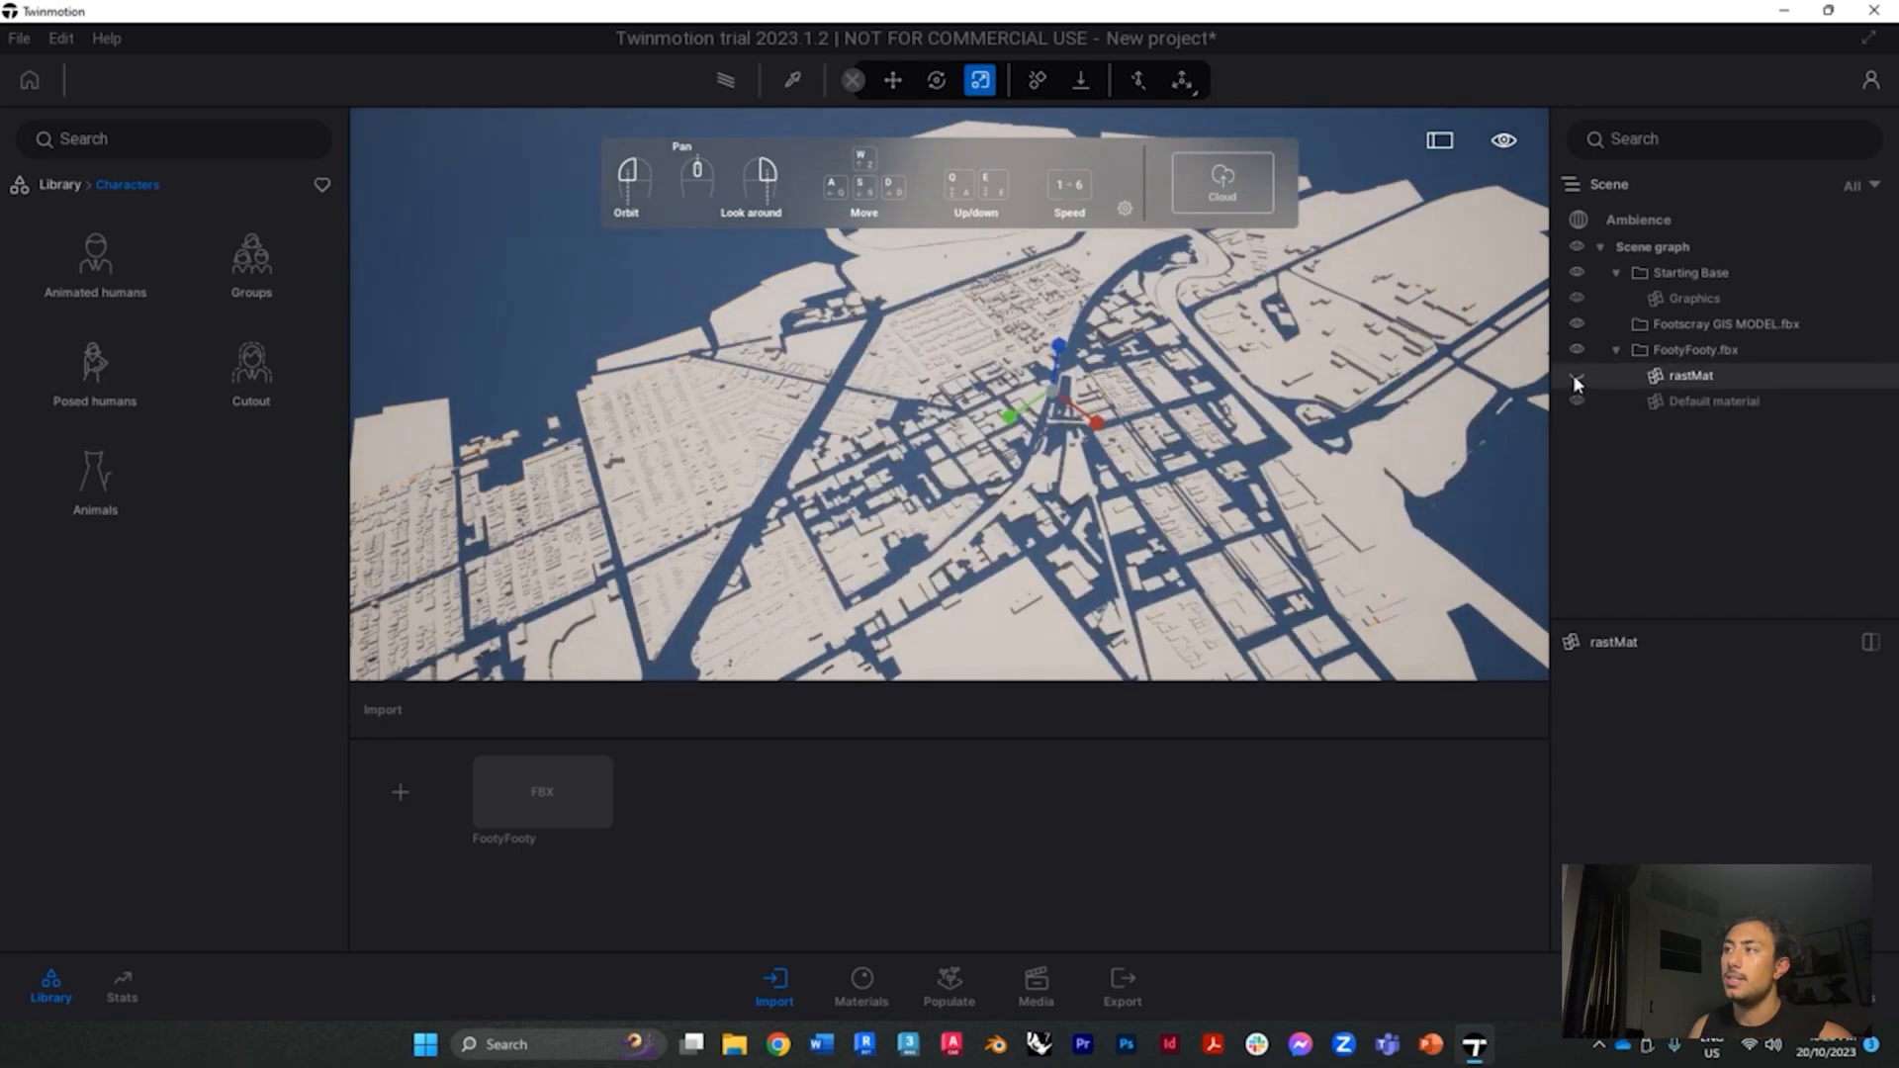
click(1577, 401)
click(1576, 401)
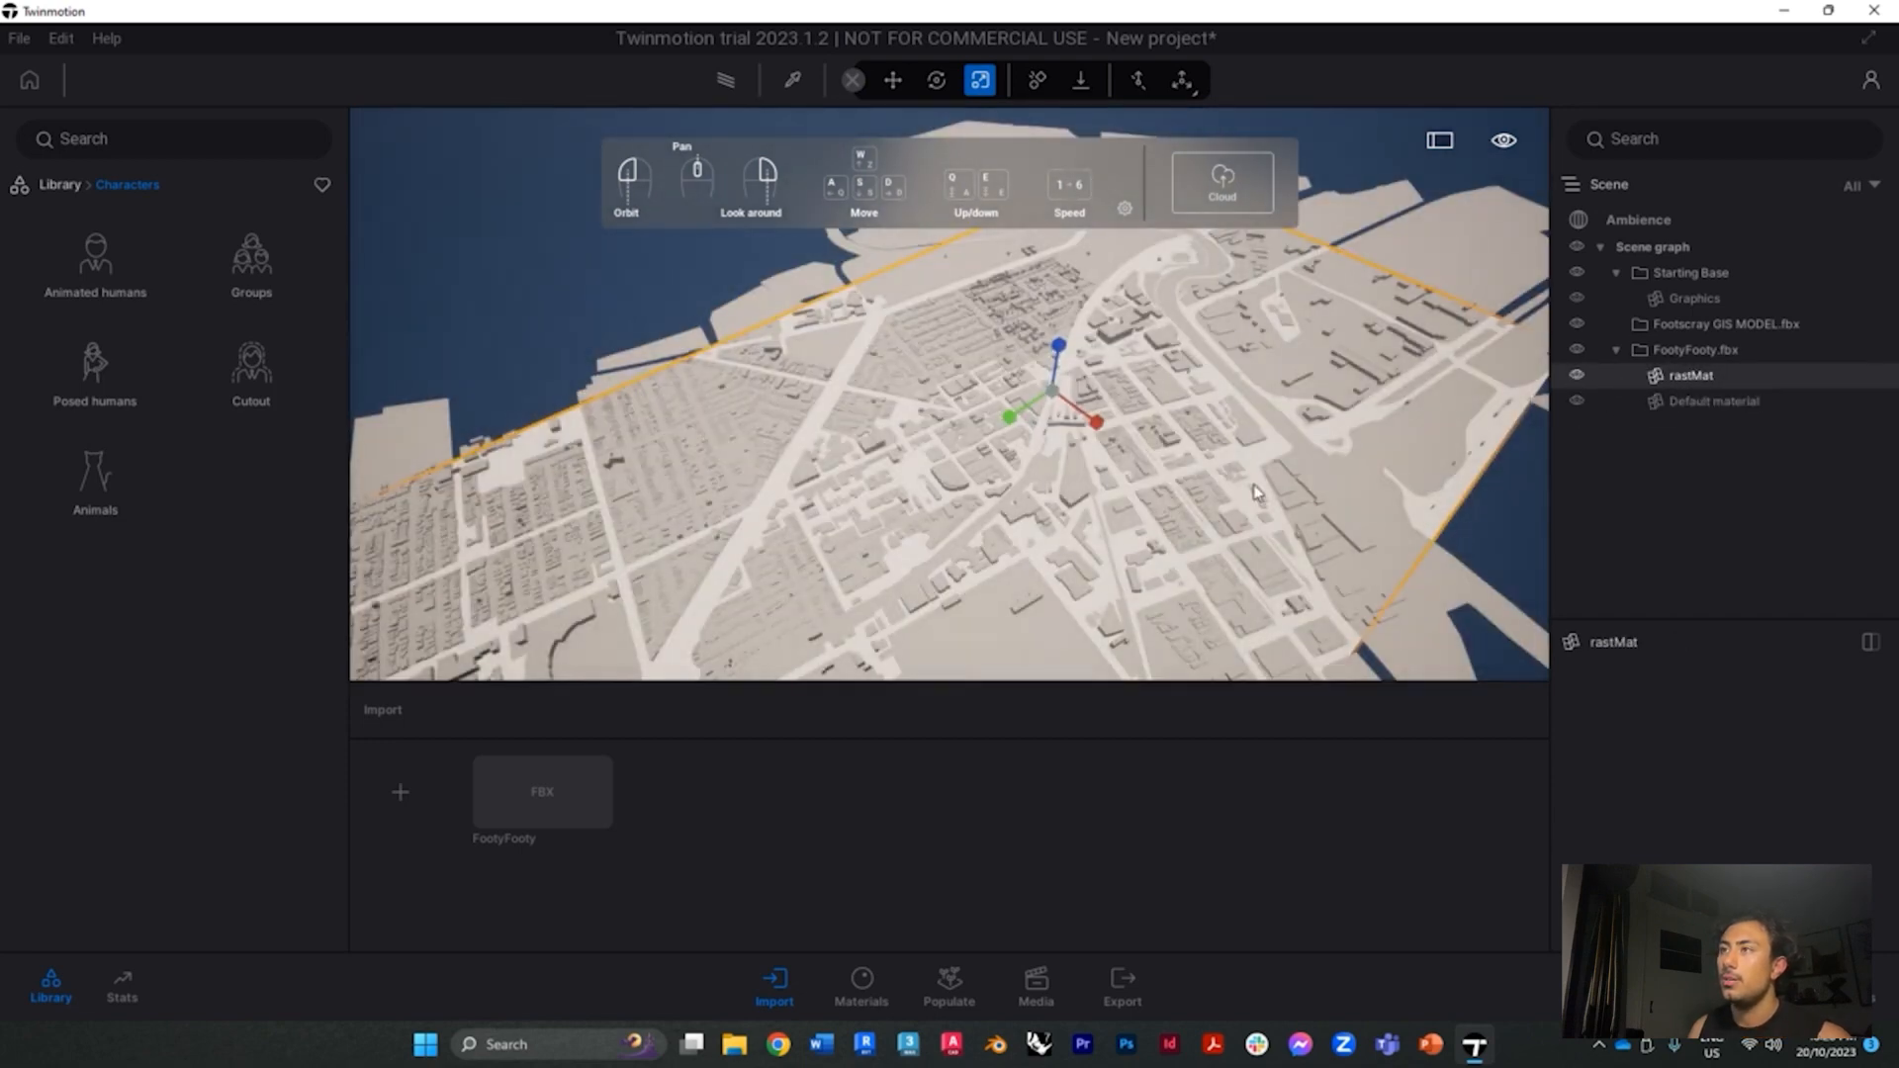
Activate the Move tool, try the Rhino, Modo, CET, Archicad / Revit and Unreal Editor navigation presets, and set the preset to 3ds Max
click(879, 87)
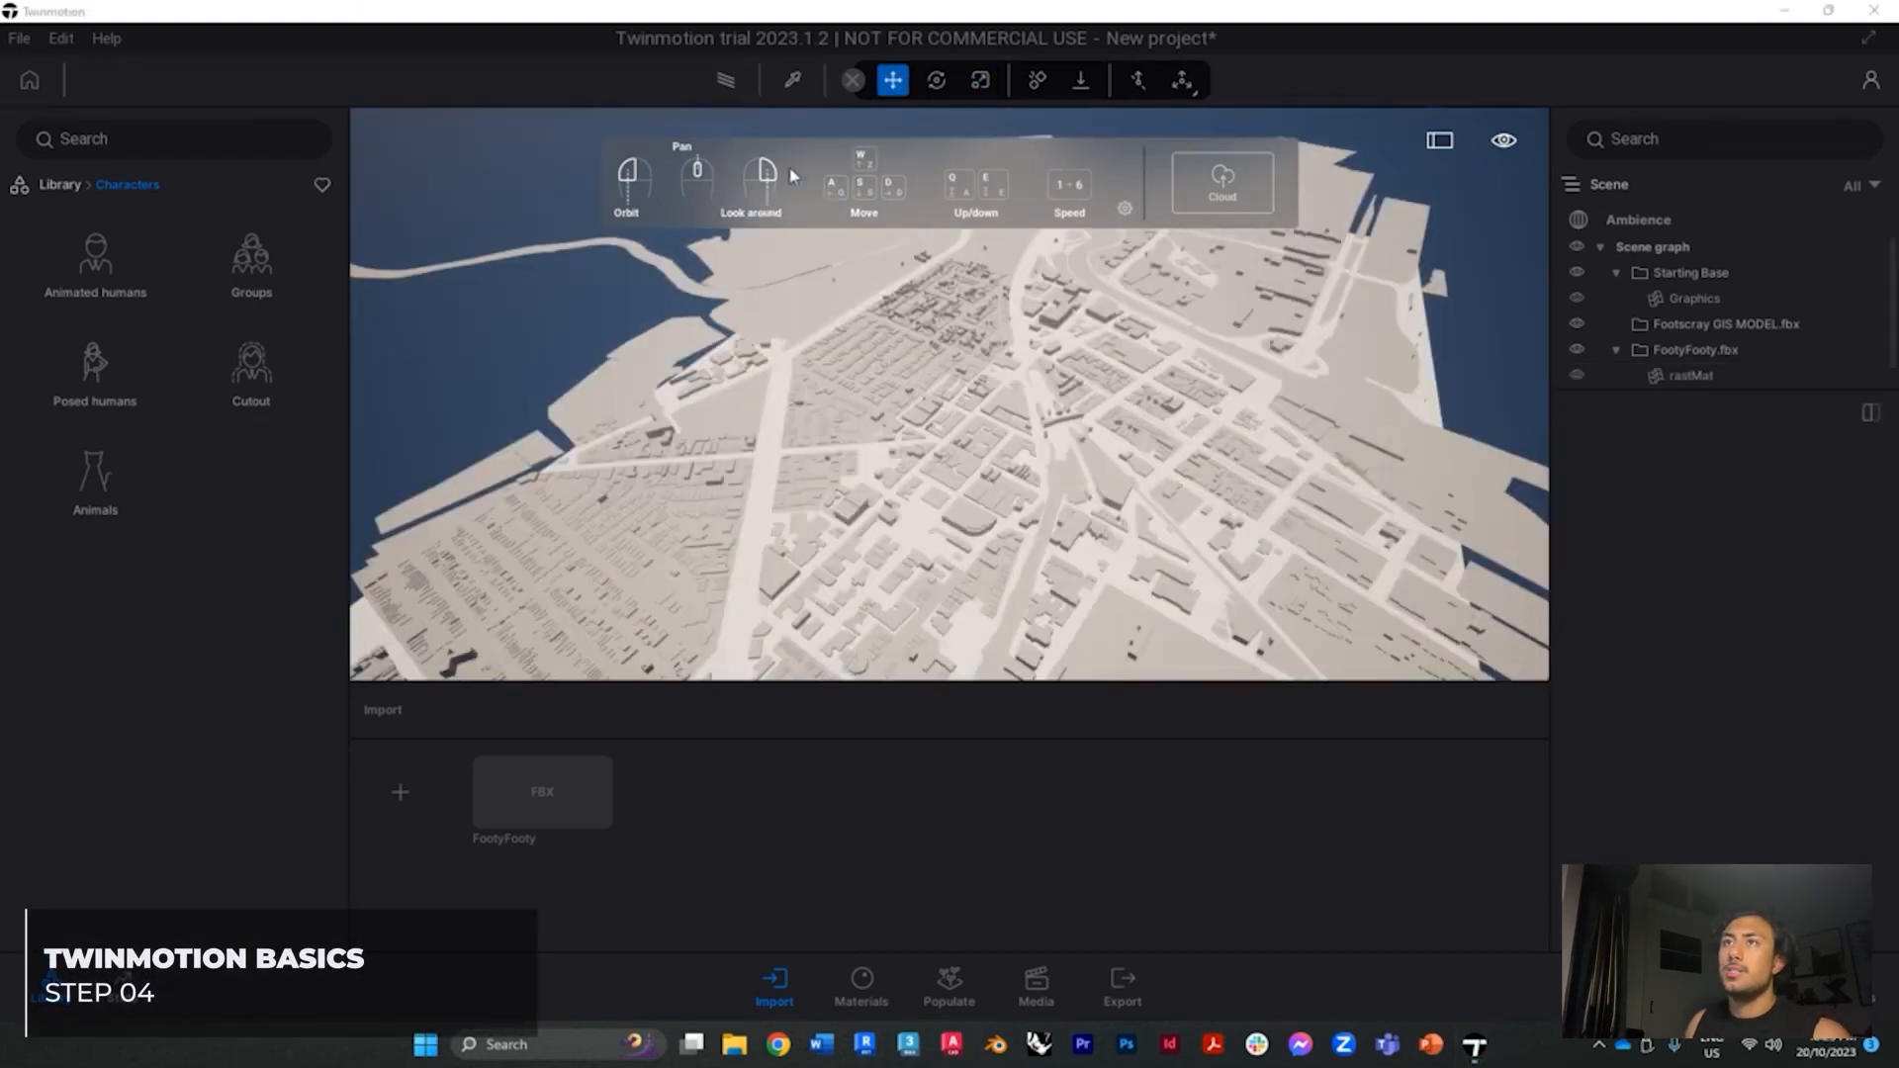
click(1124, 211)
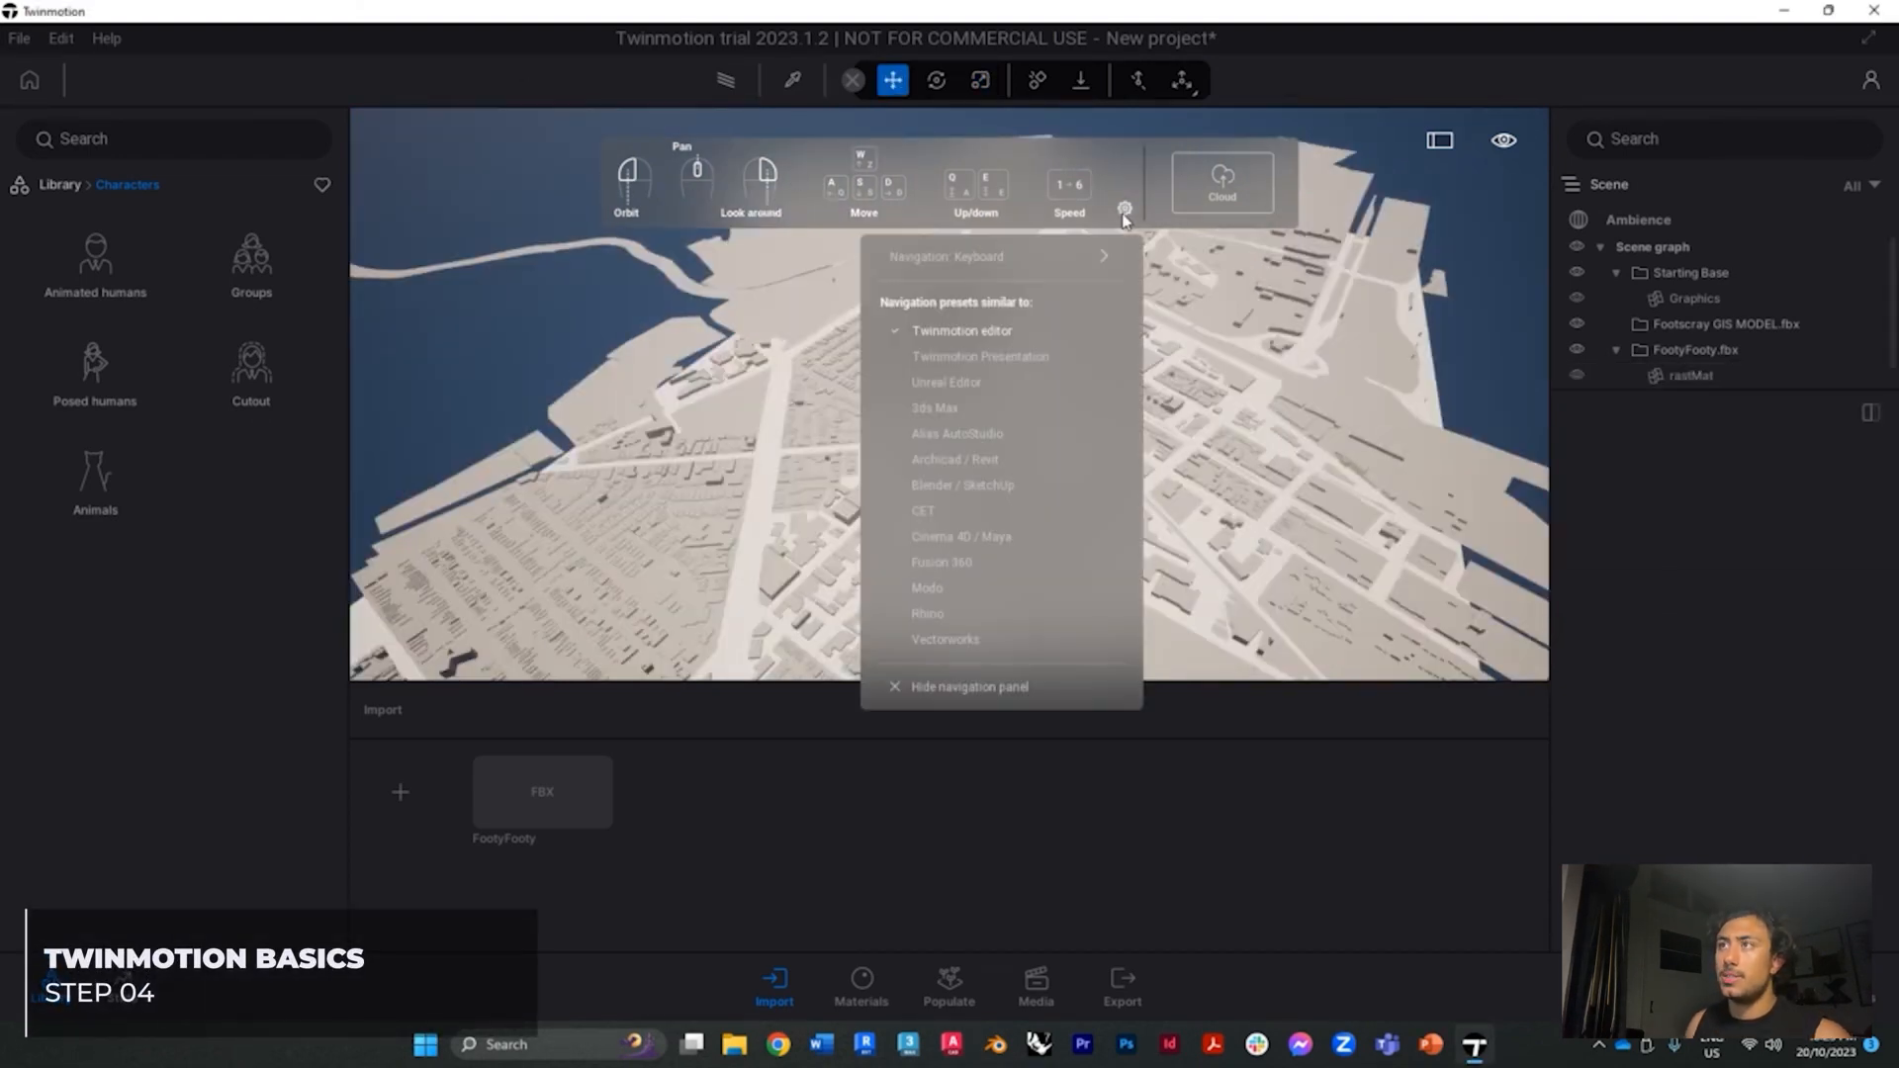
click(930, 614)
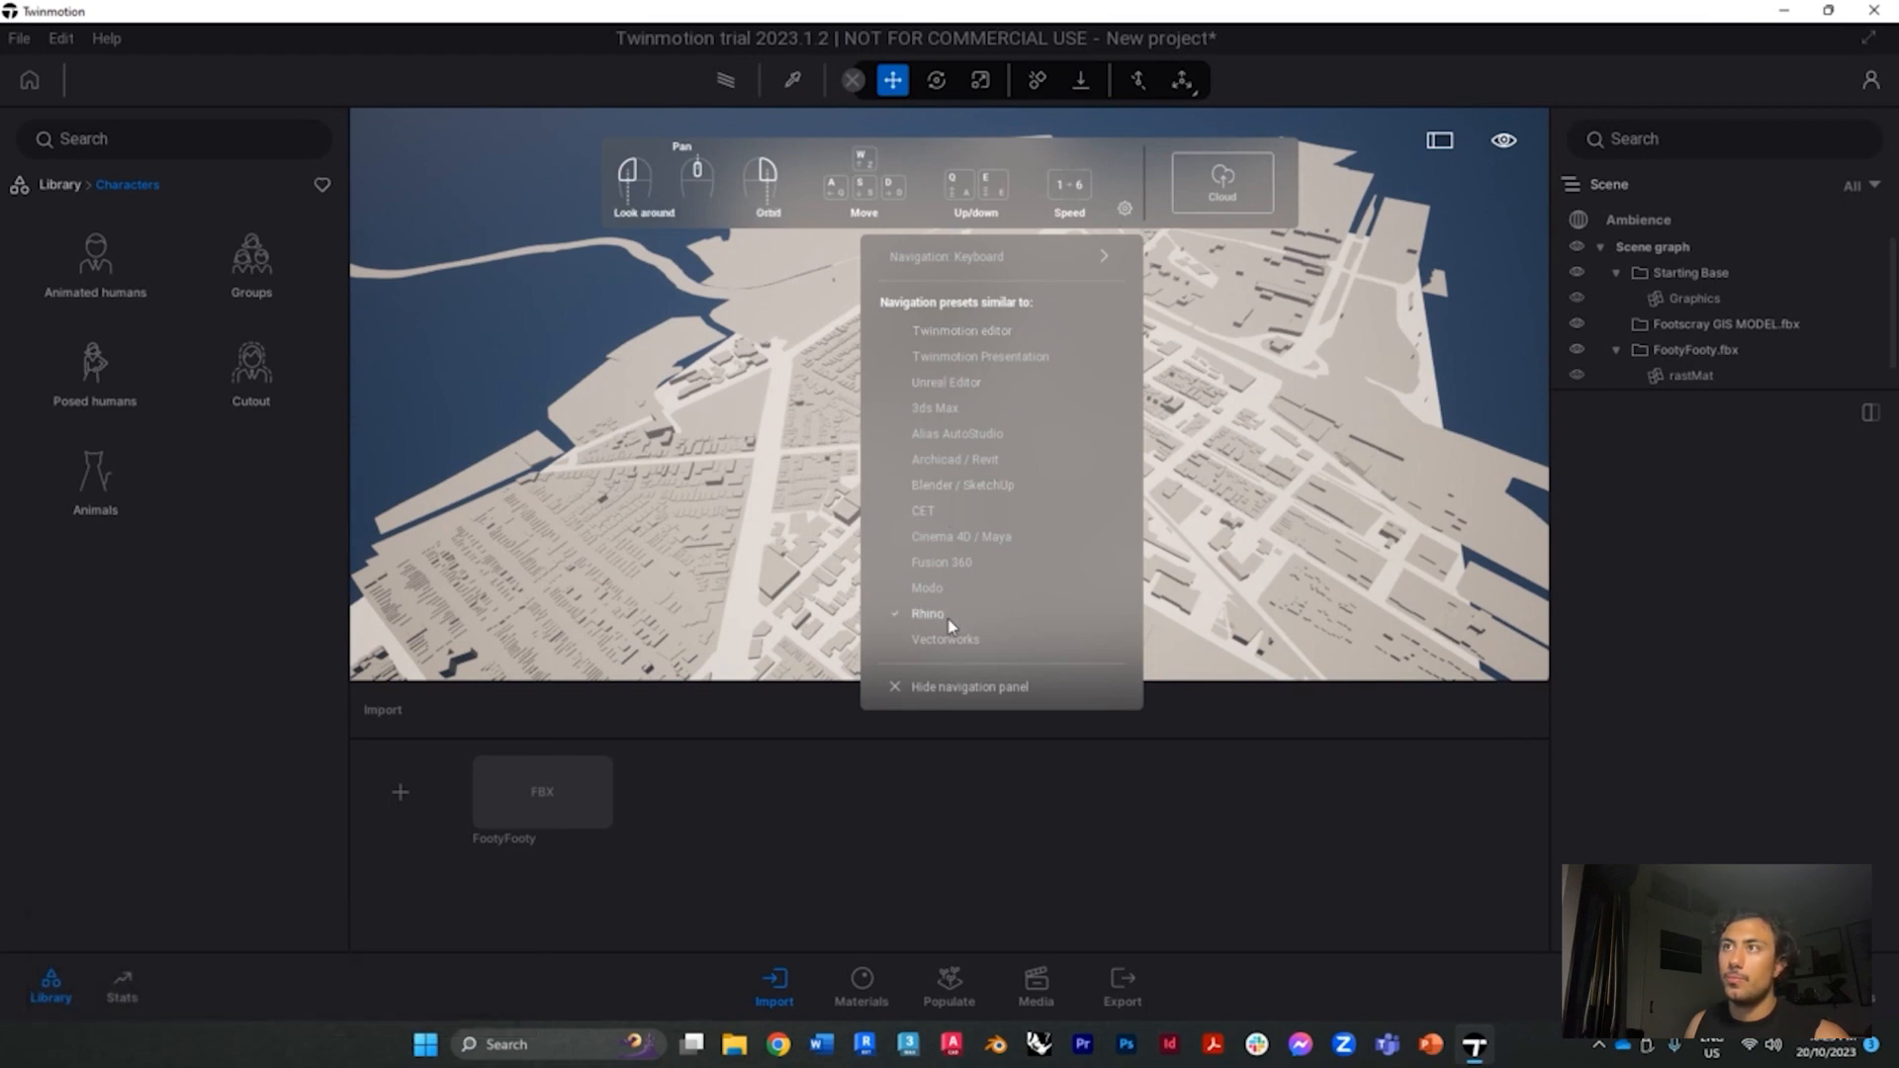
click(941, 588)
click(923, 510)
click(944, 459)
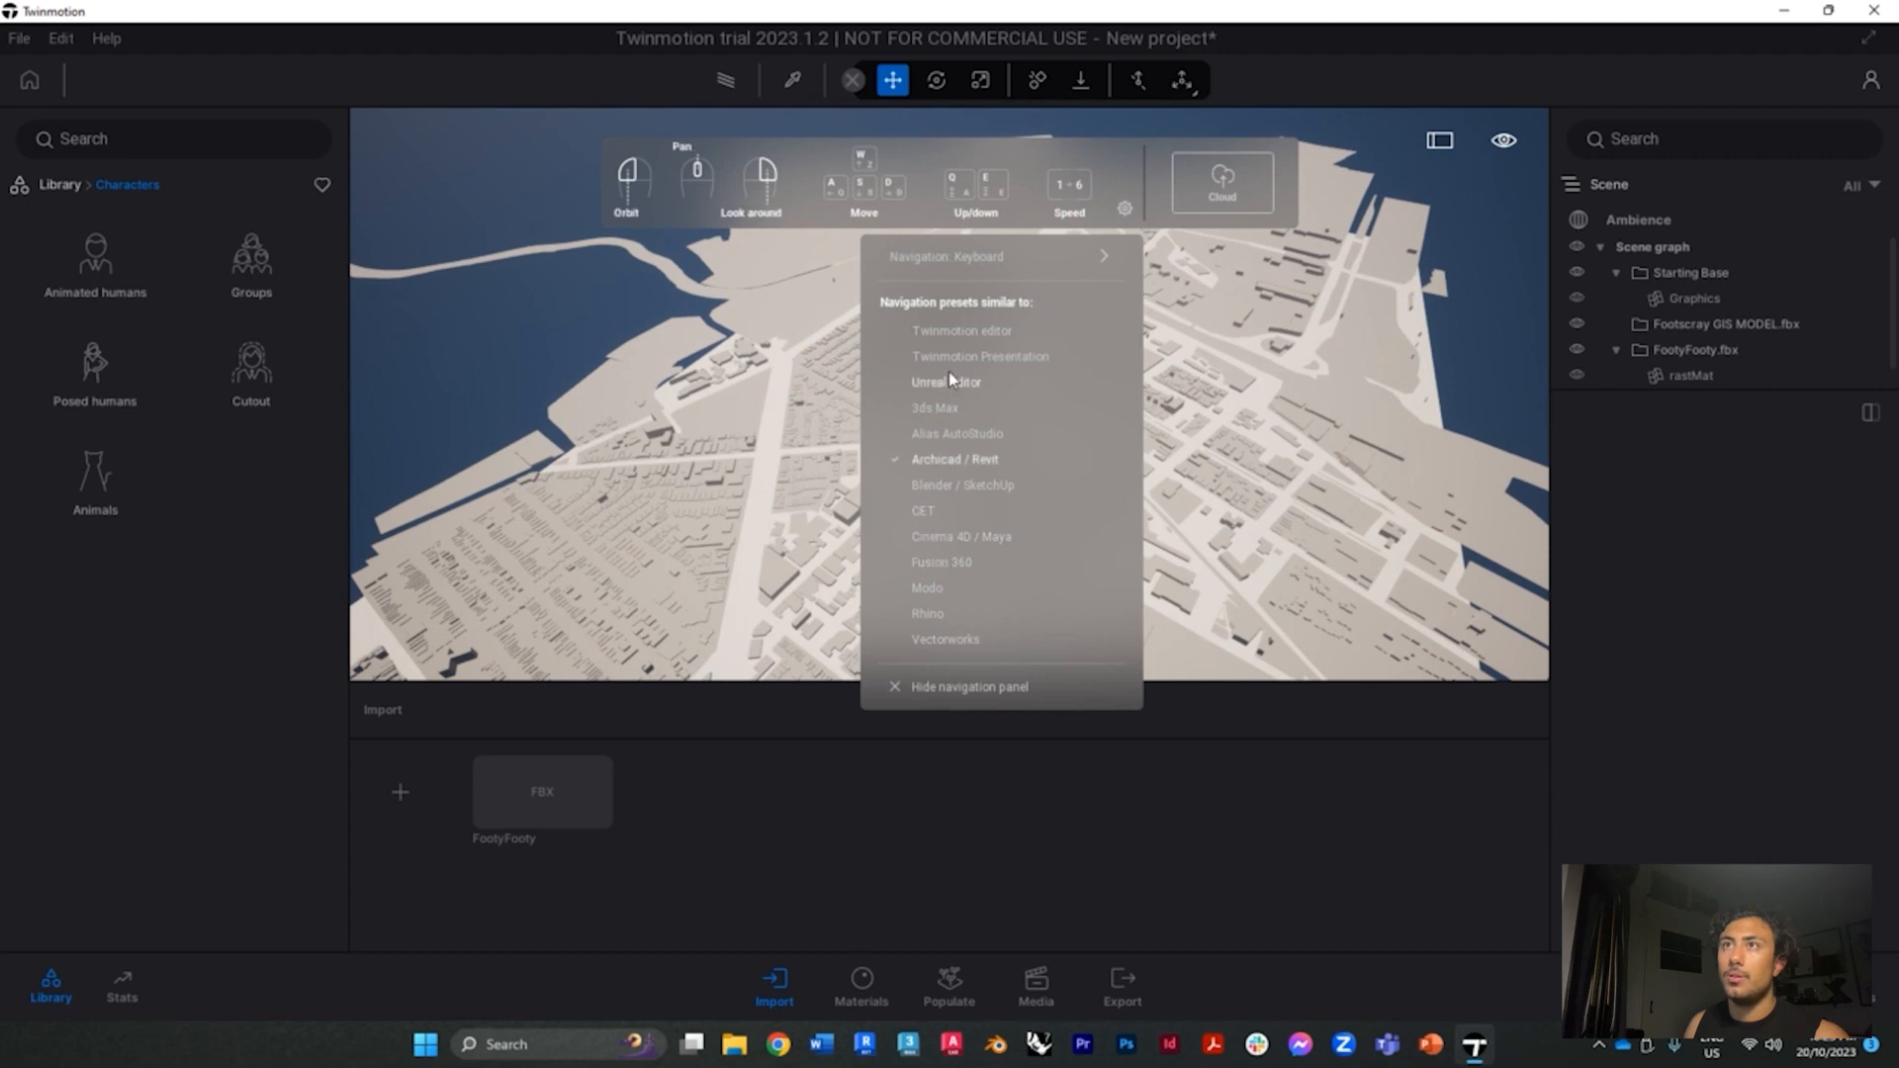
click(948, 376)
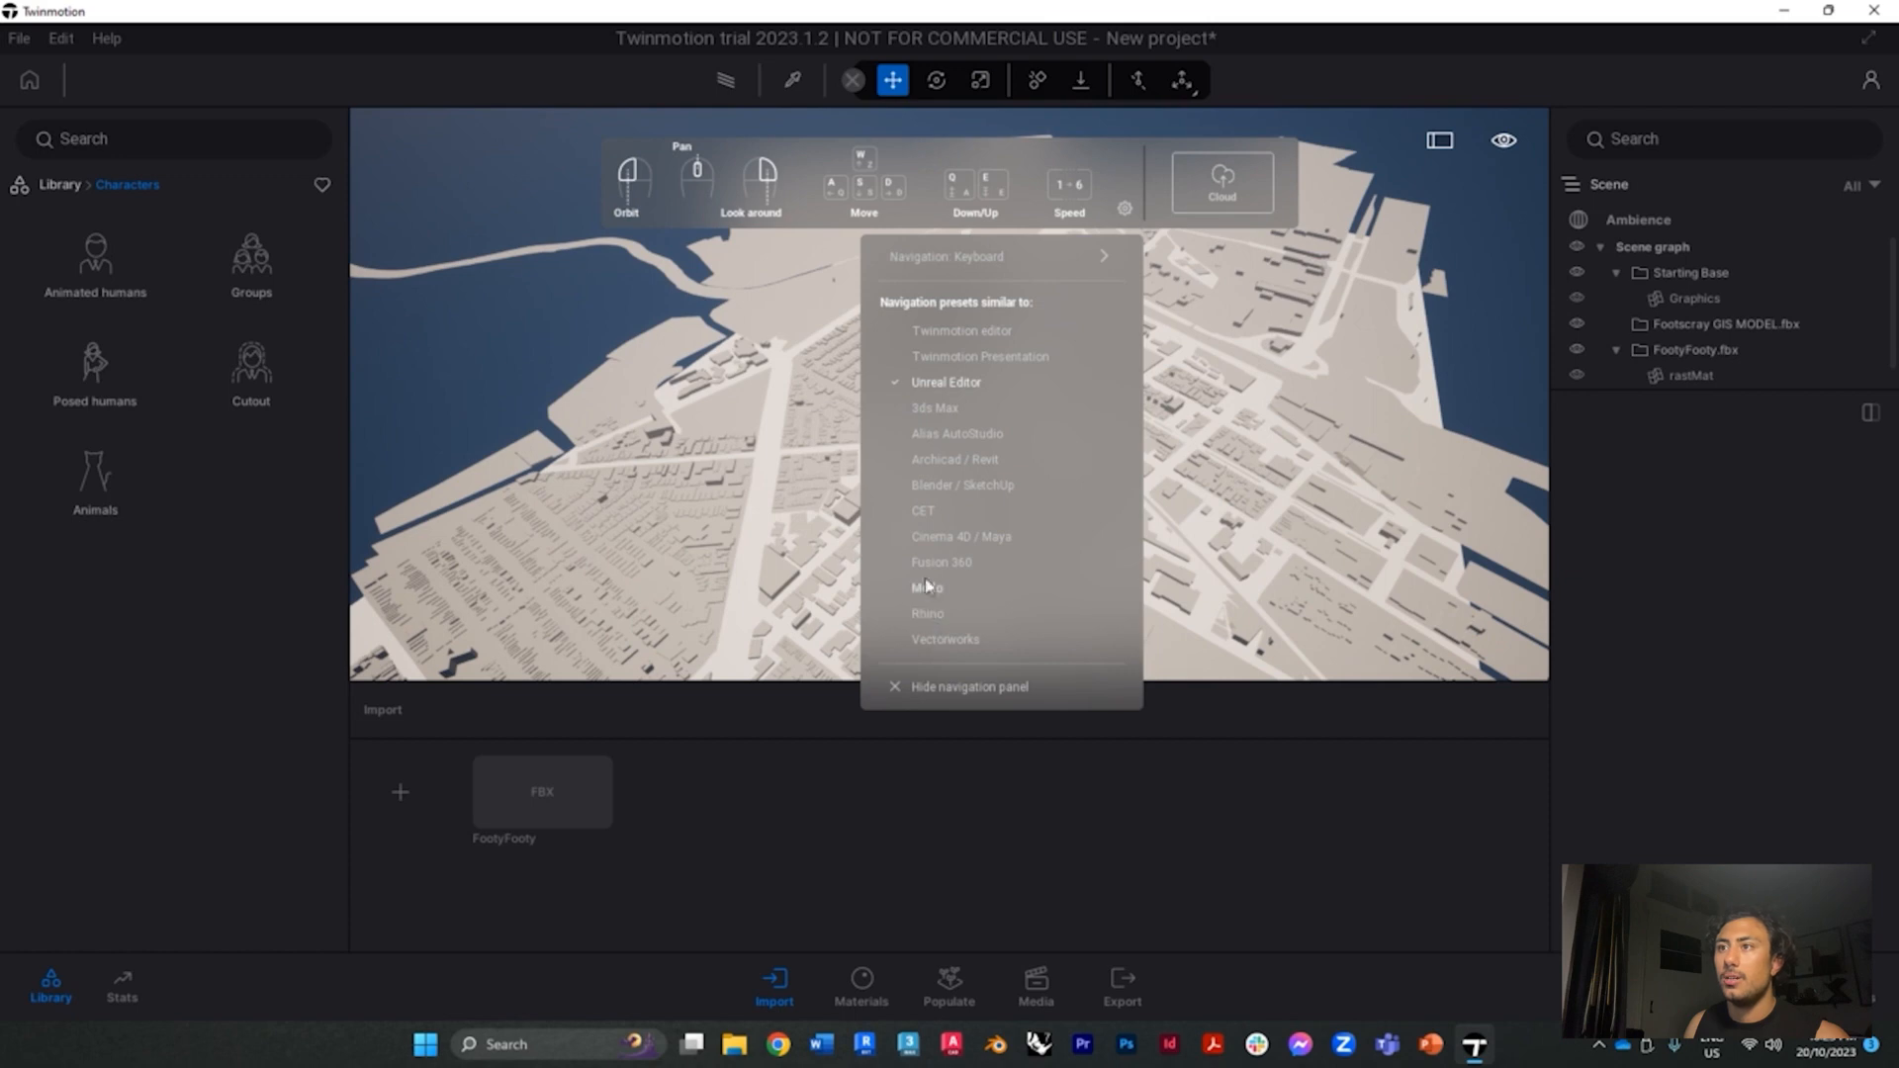
click(956, 406)
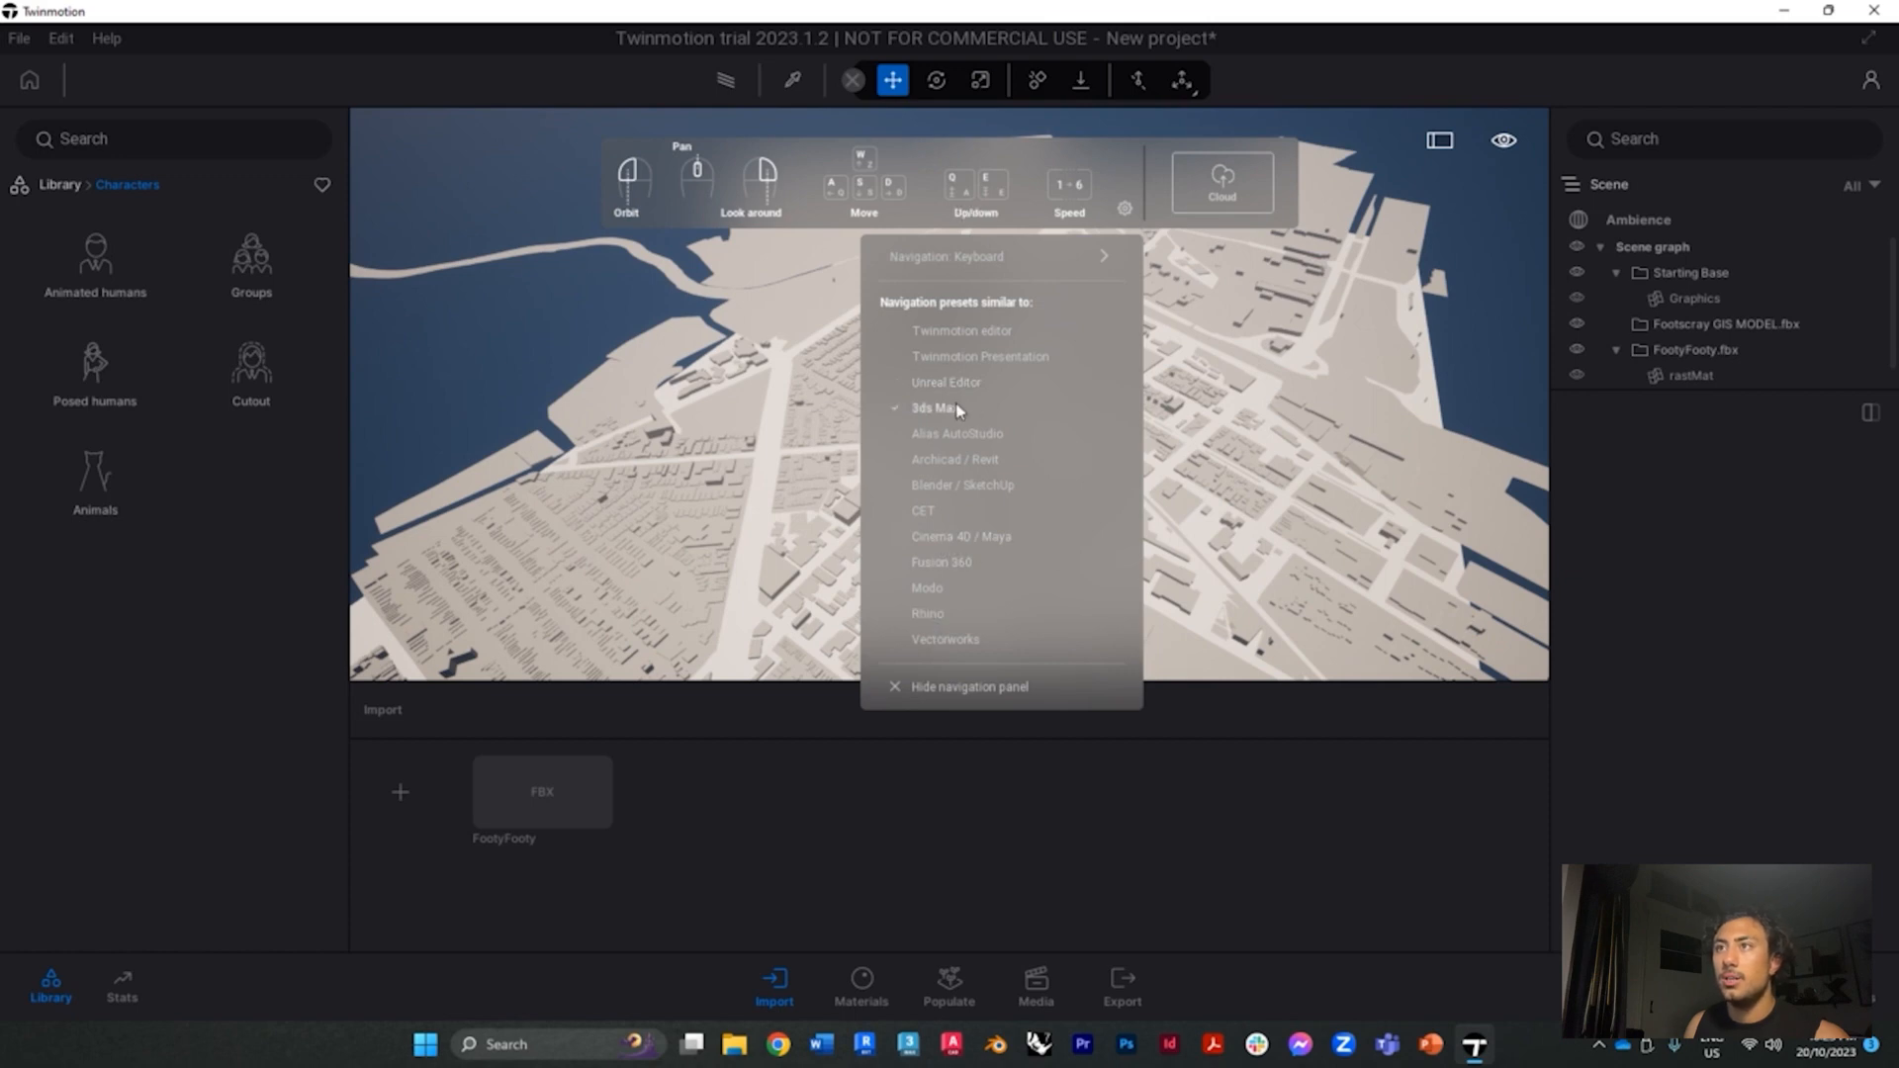
click(551, 379)
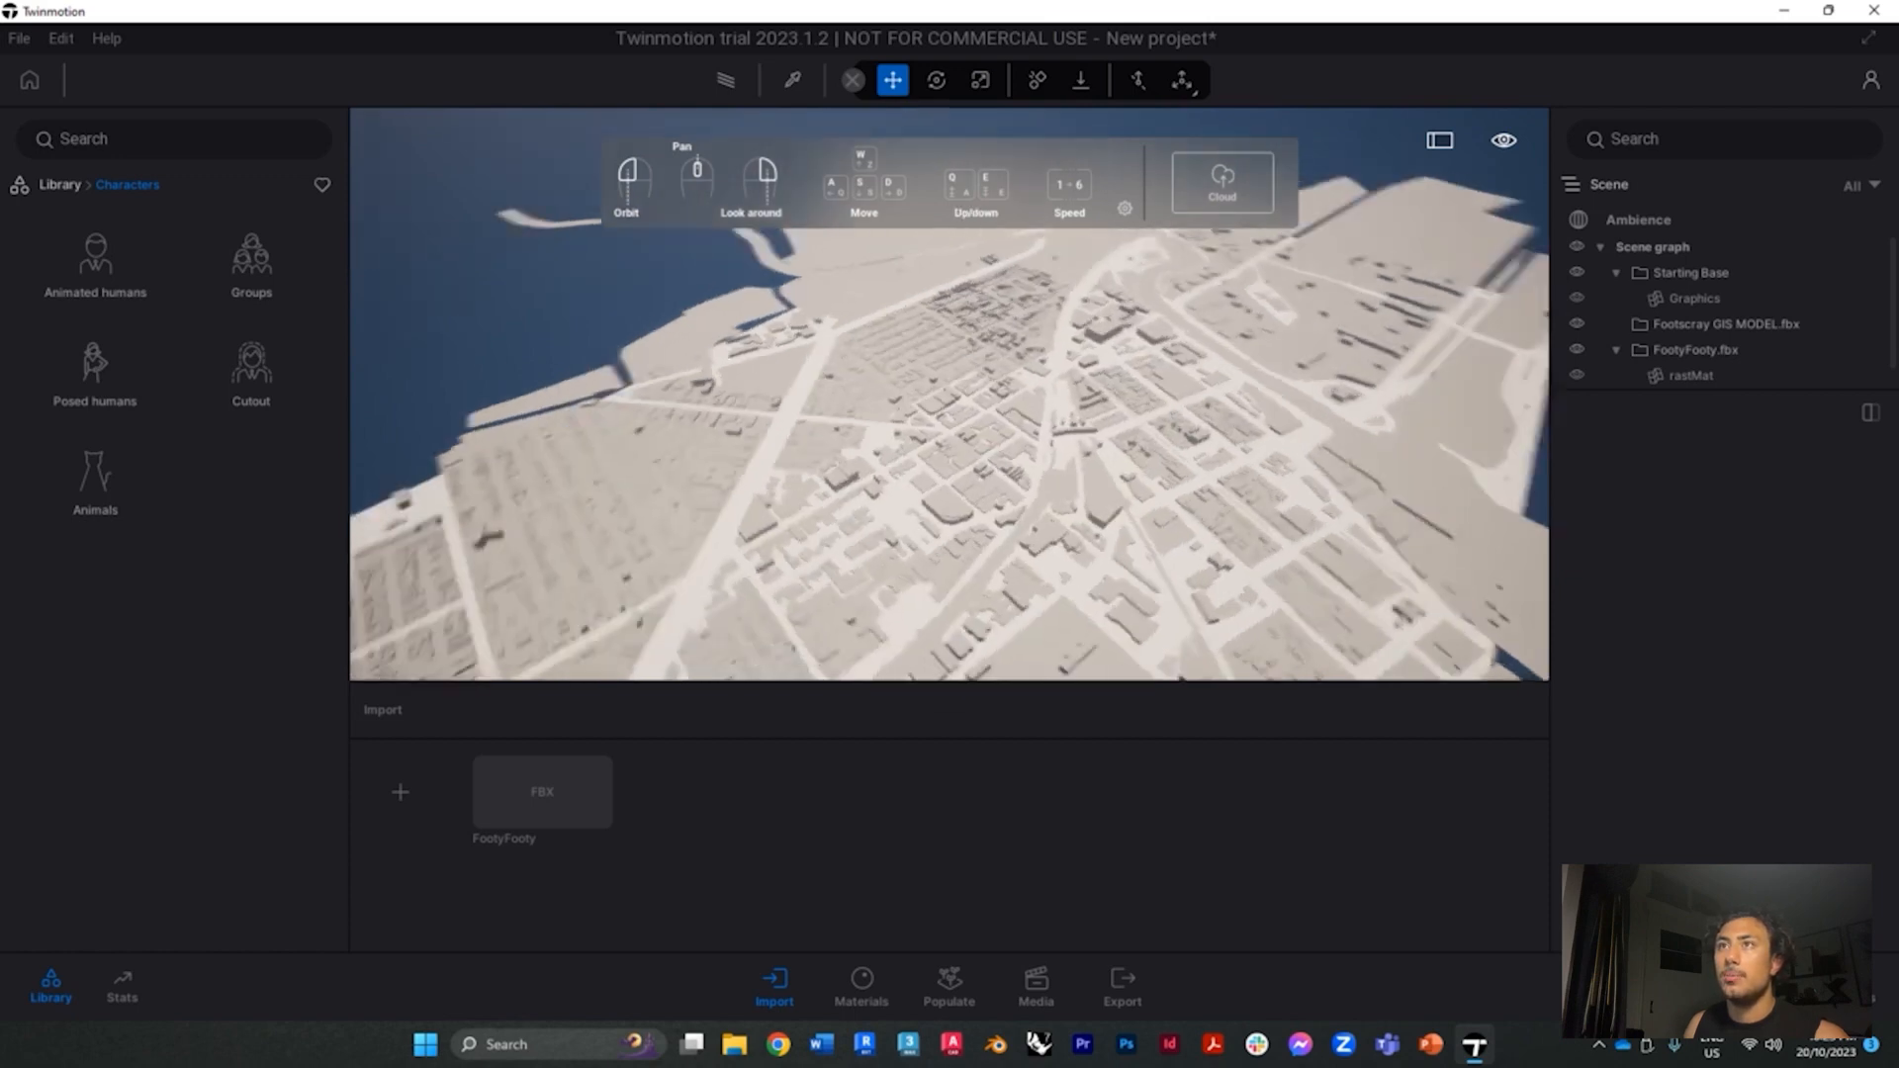
Set the time of day for the city scene to 07:51
drag(1013, 468, 1207, 395)
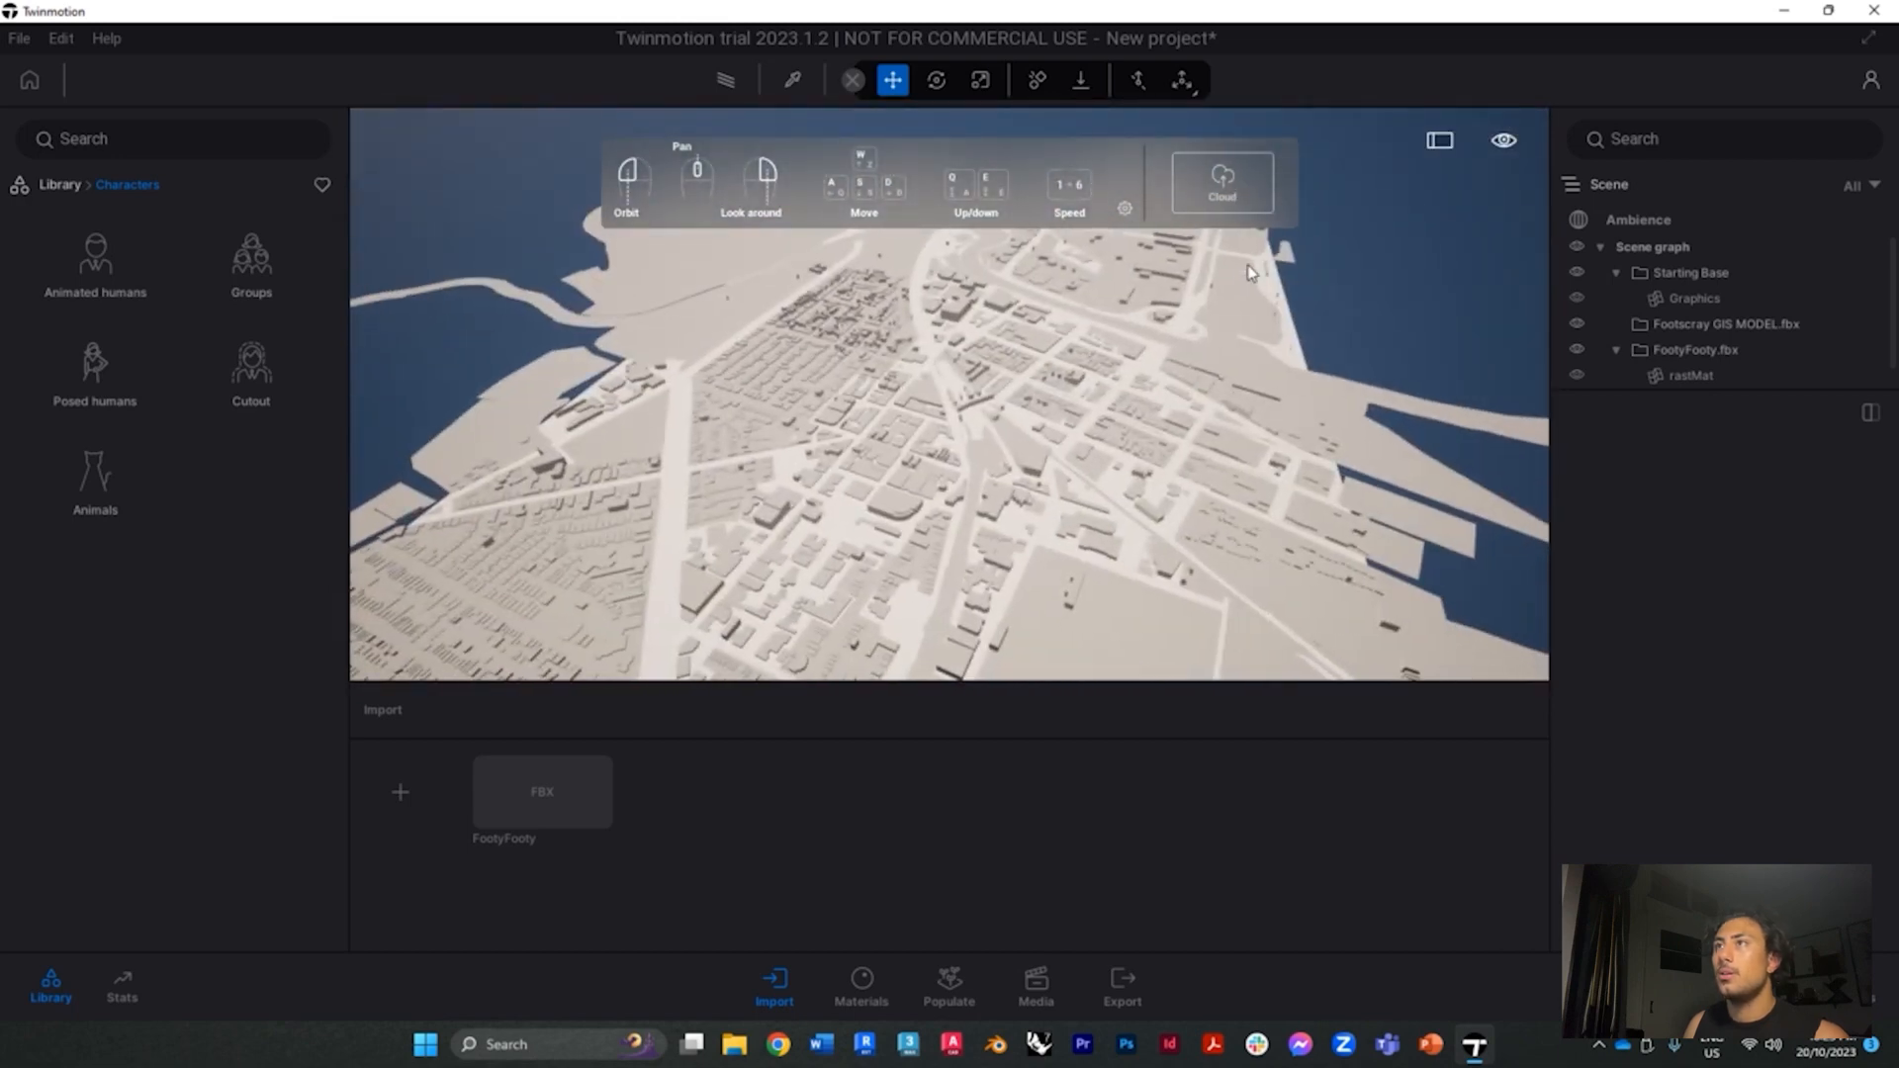
click(1504, 142)
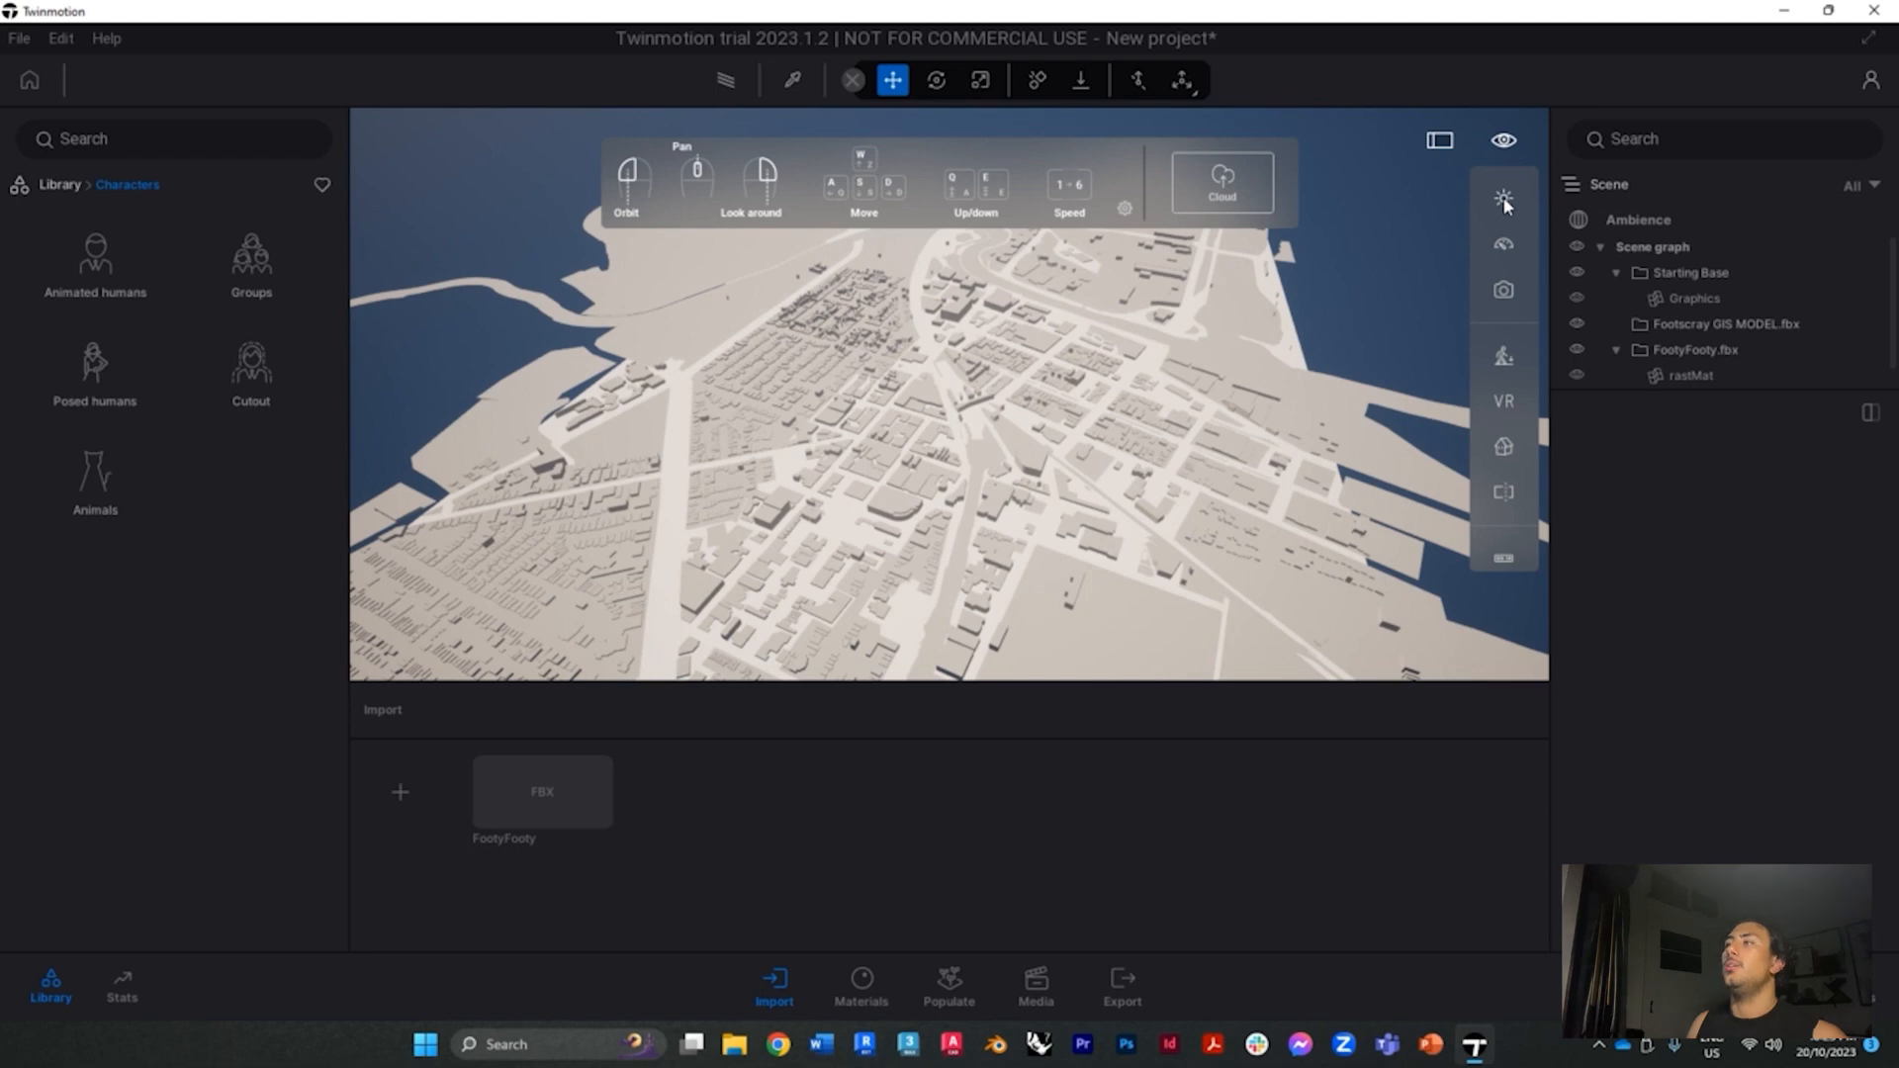
click(1503, 199)
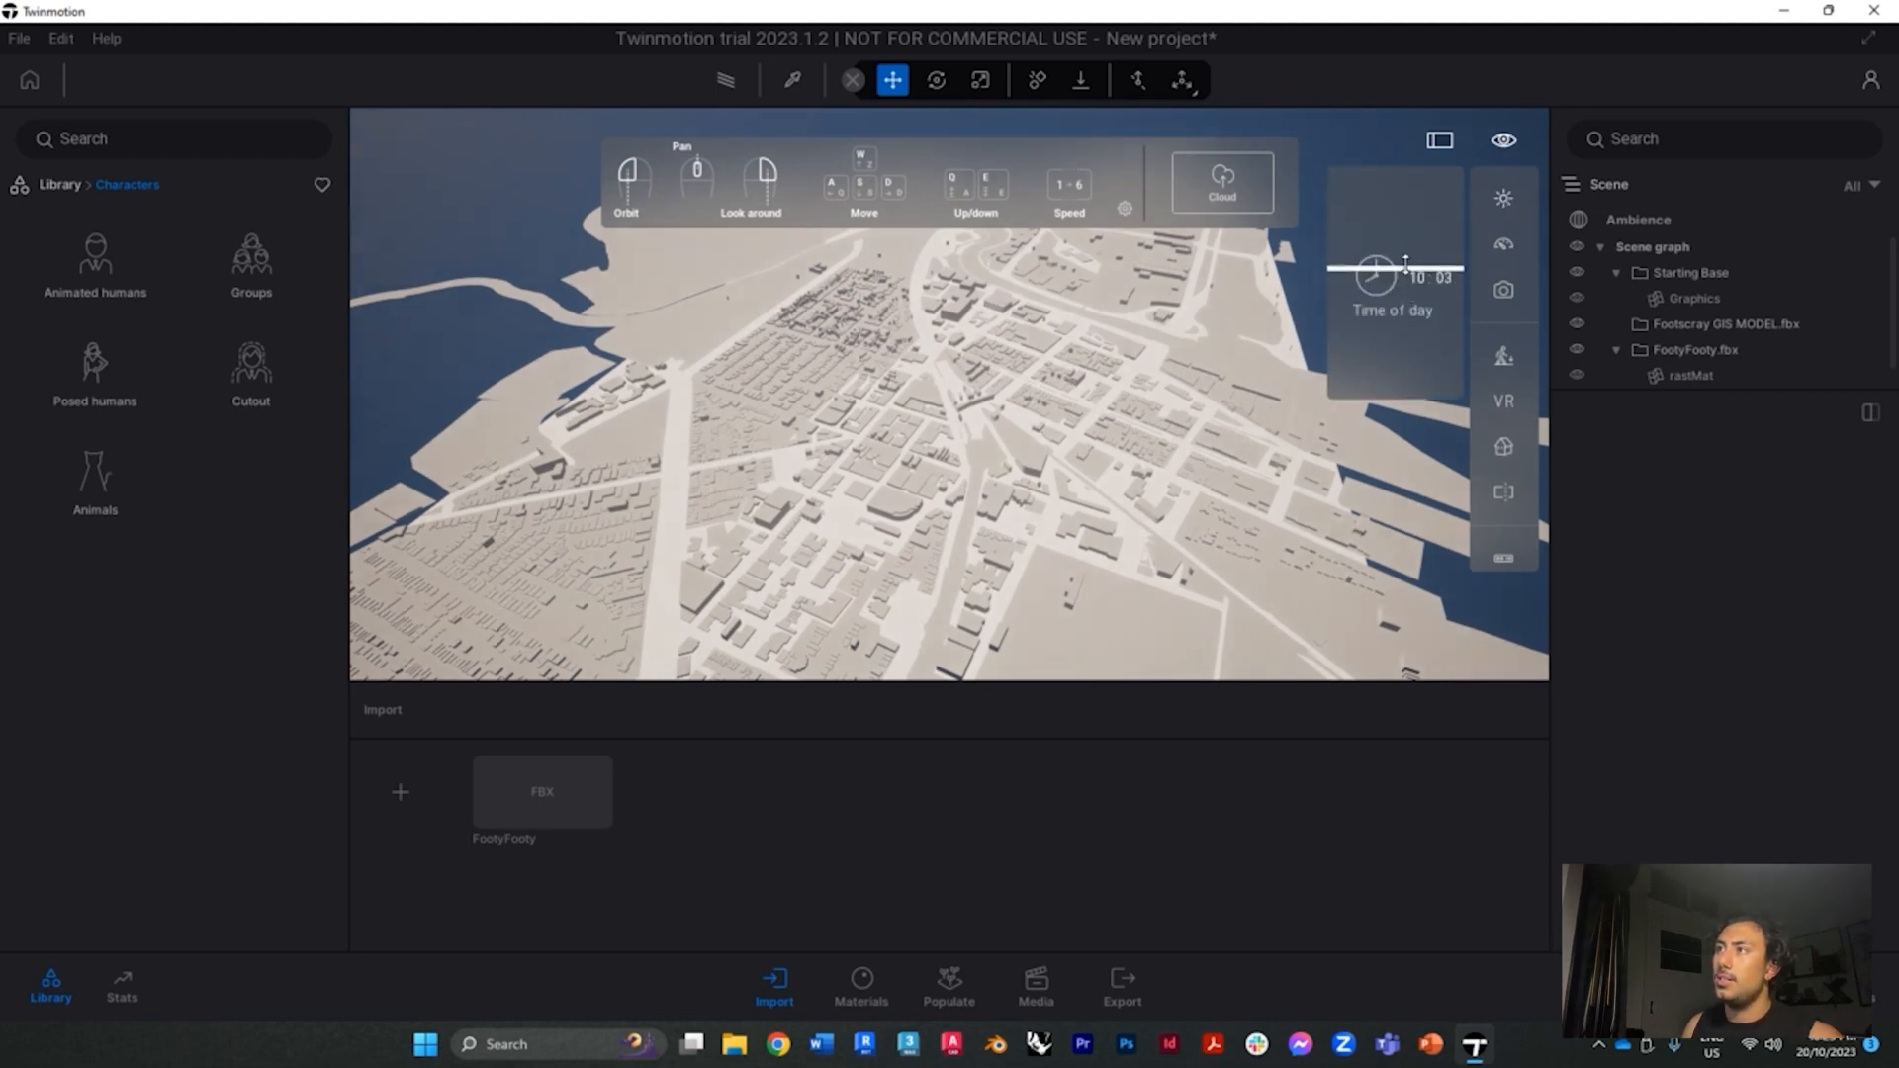
mouse_move(1390, 275)
mouse_down()
mouse_move(1434, 273)
mouse_move(1394, 264)
mouse_move(1402, 250)
mouse_up()
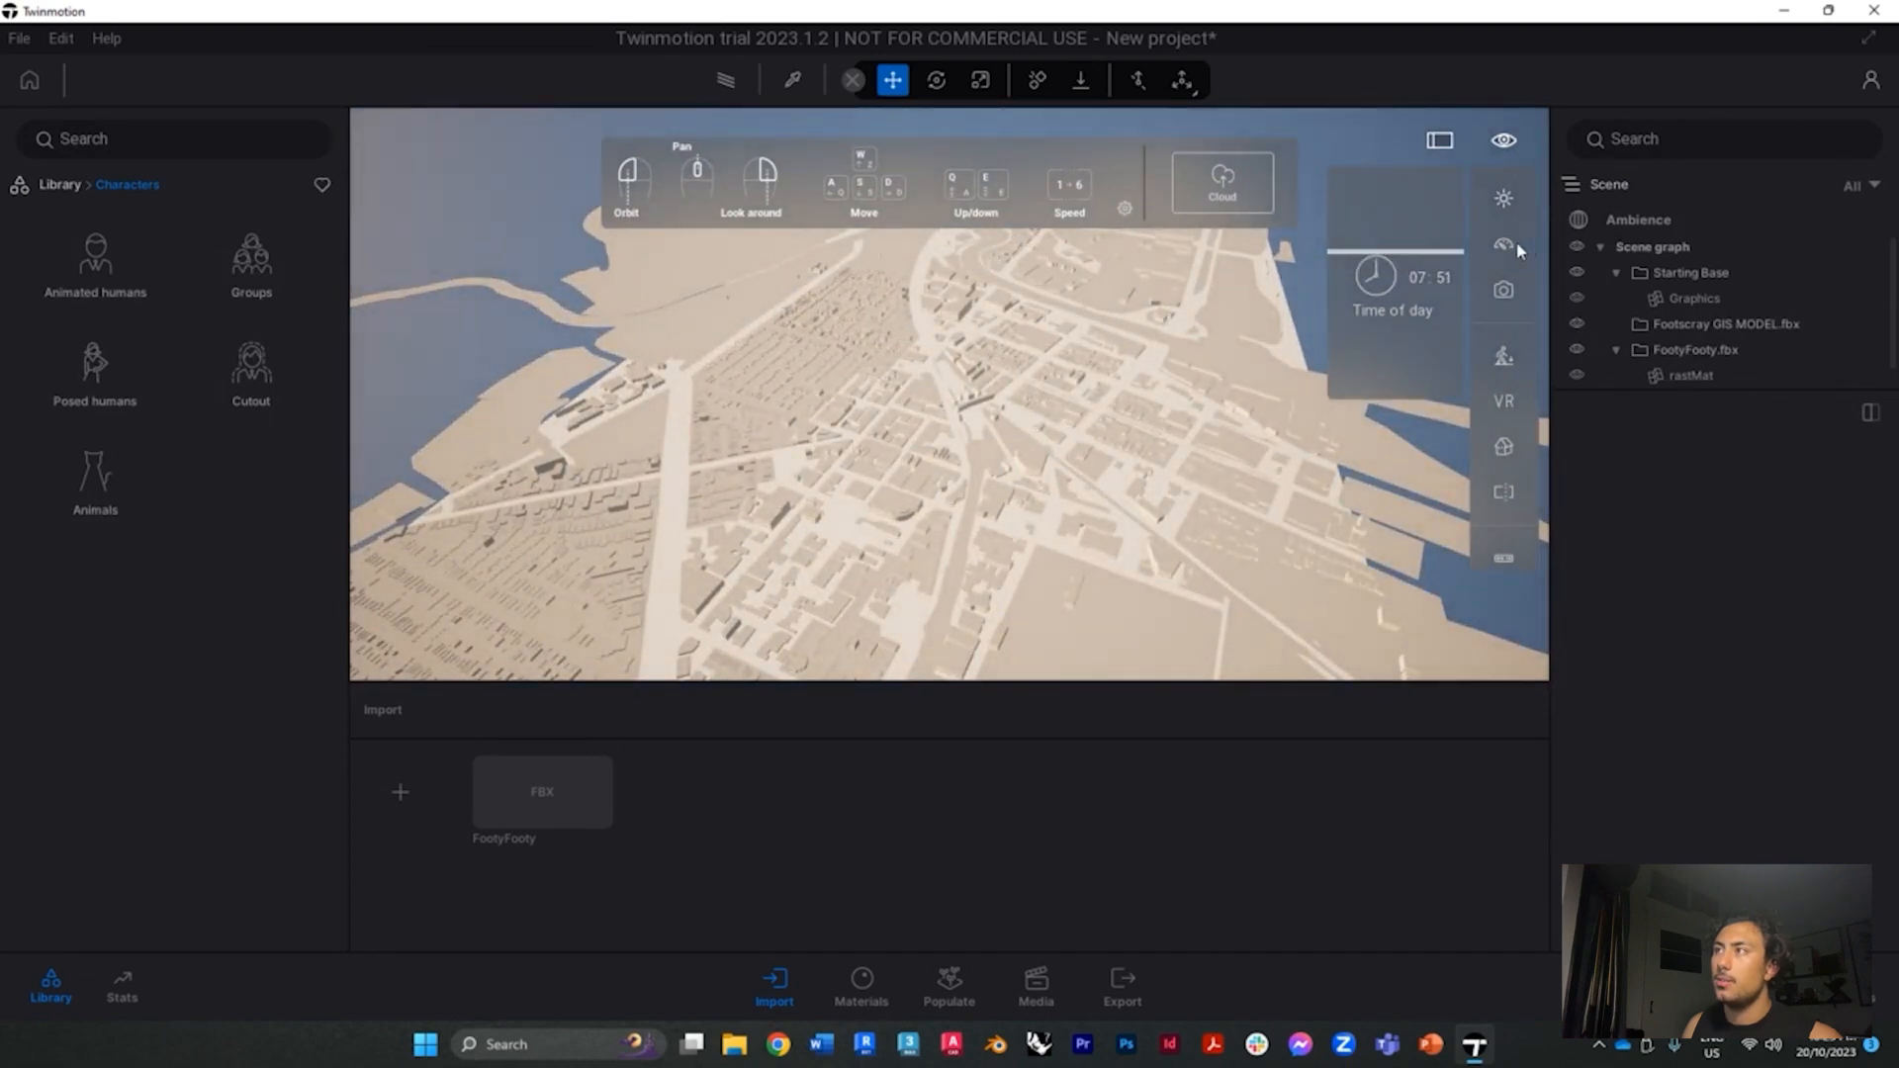
Check the viewport's navigation and VR options, and try several preset orthographic views of the city, including the top view
mouse_move(1520, 250)
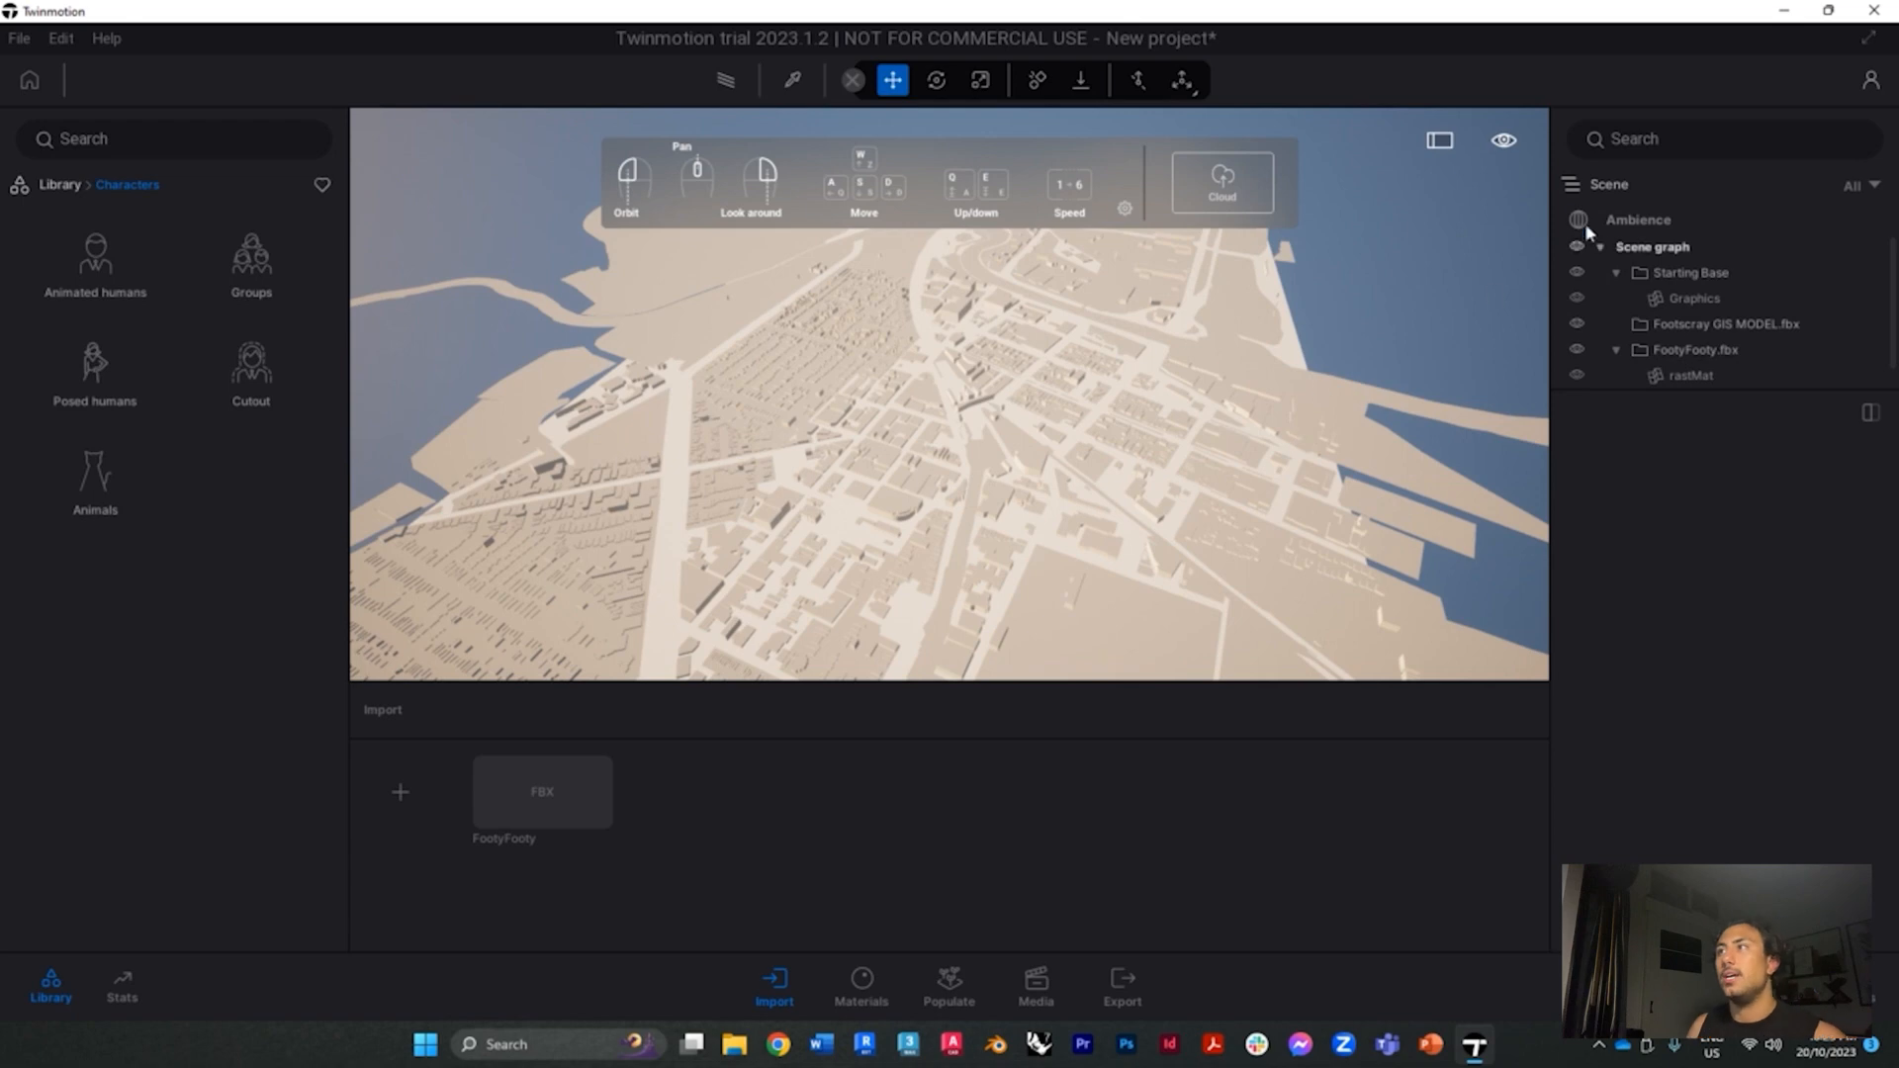
mouse_move(1507, 309)
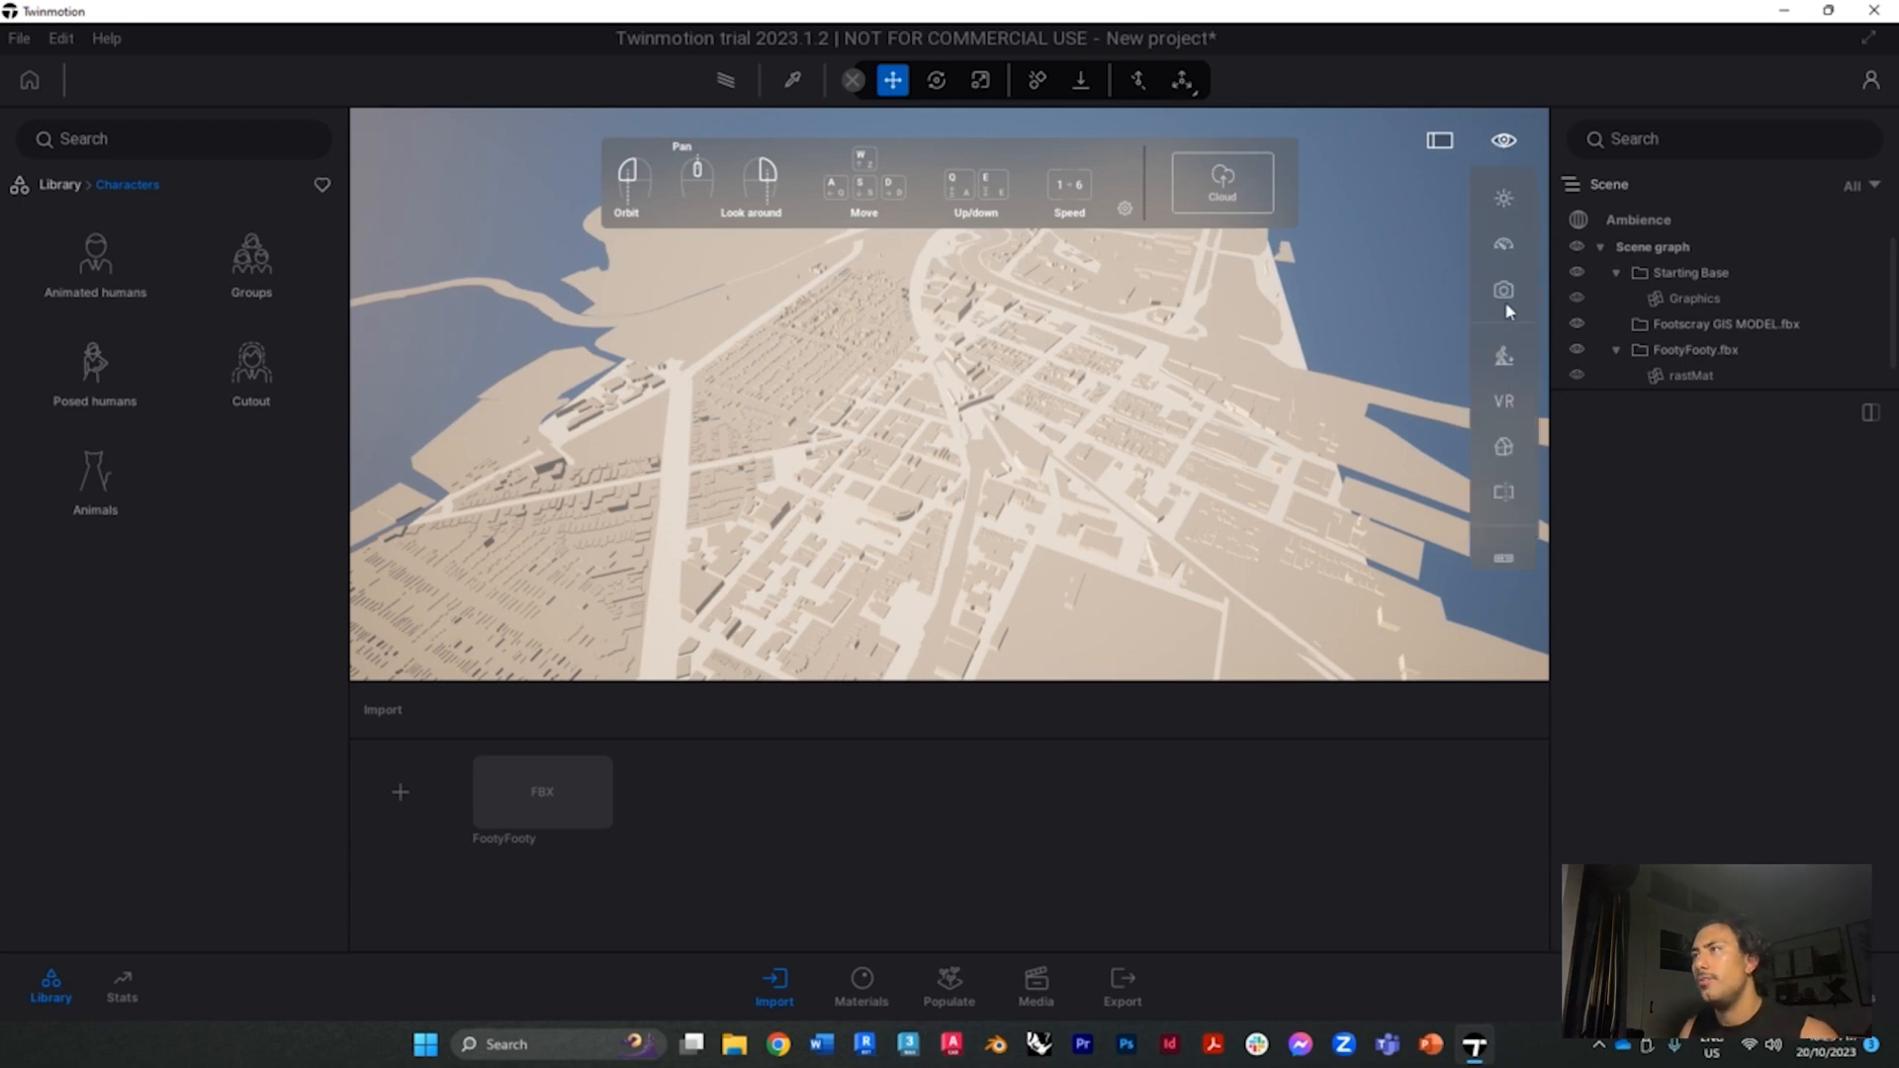
click(1504, 358)
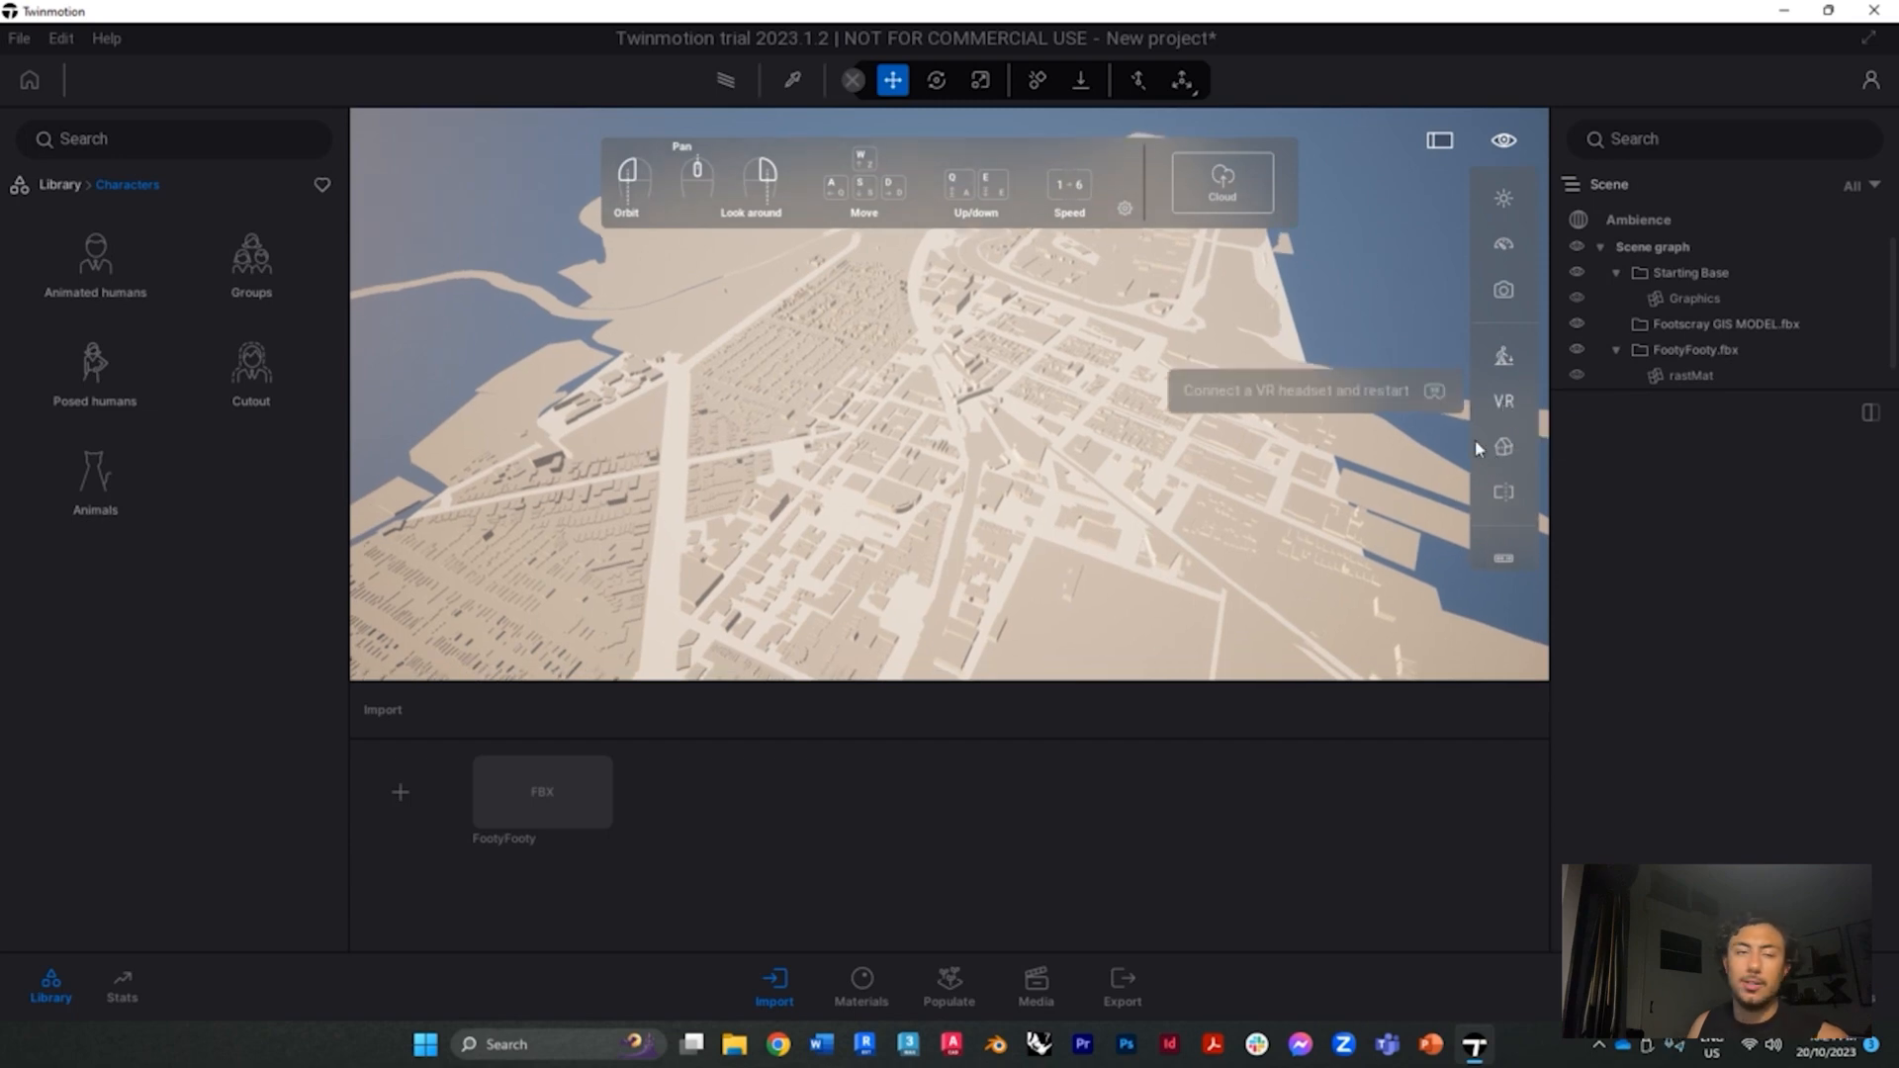
mouse_move(1504, 447)
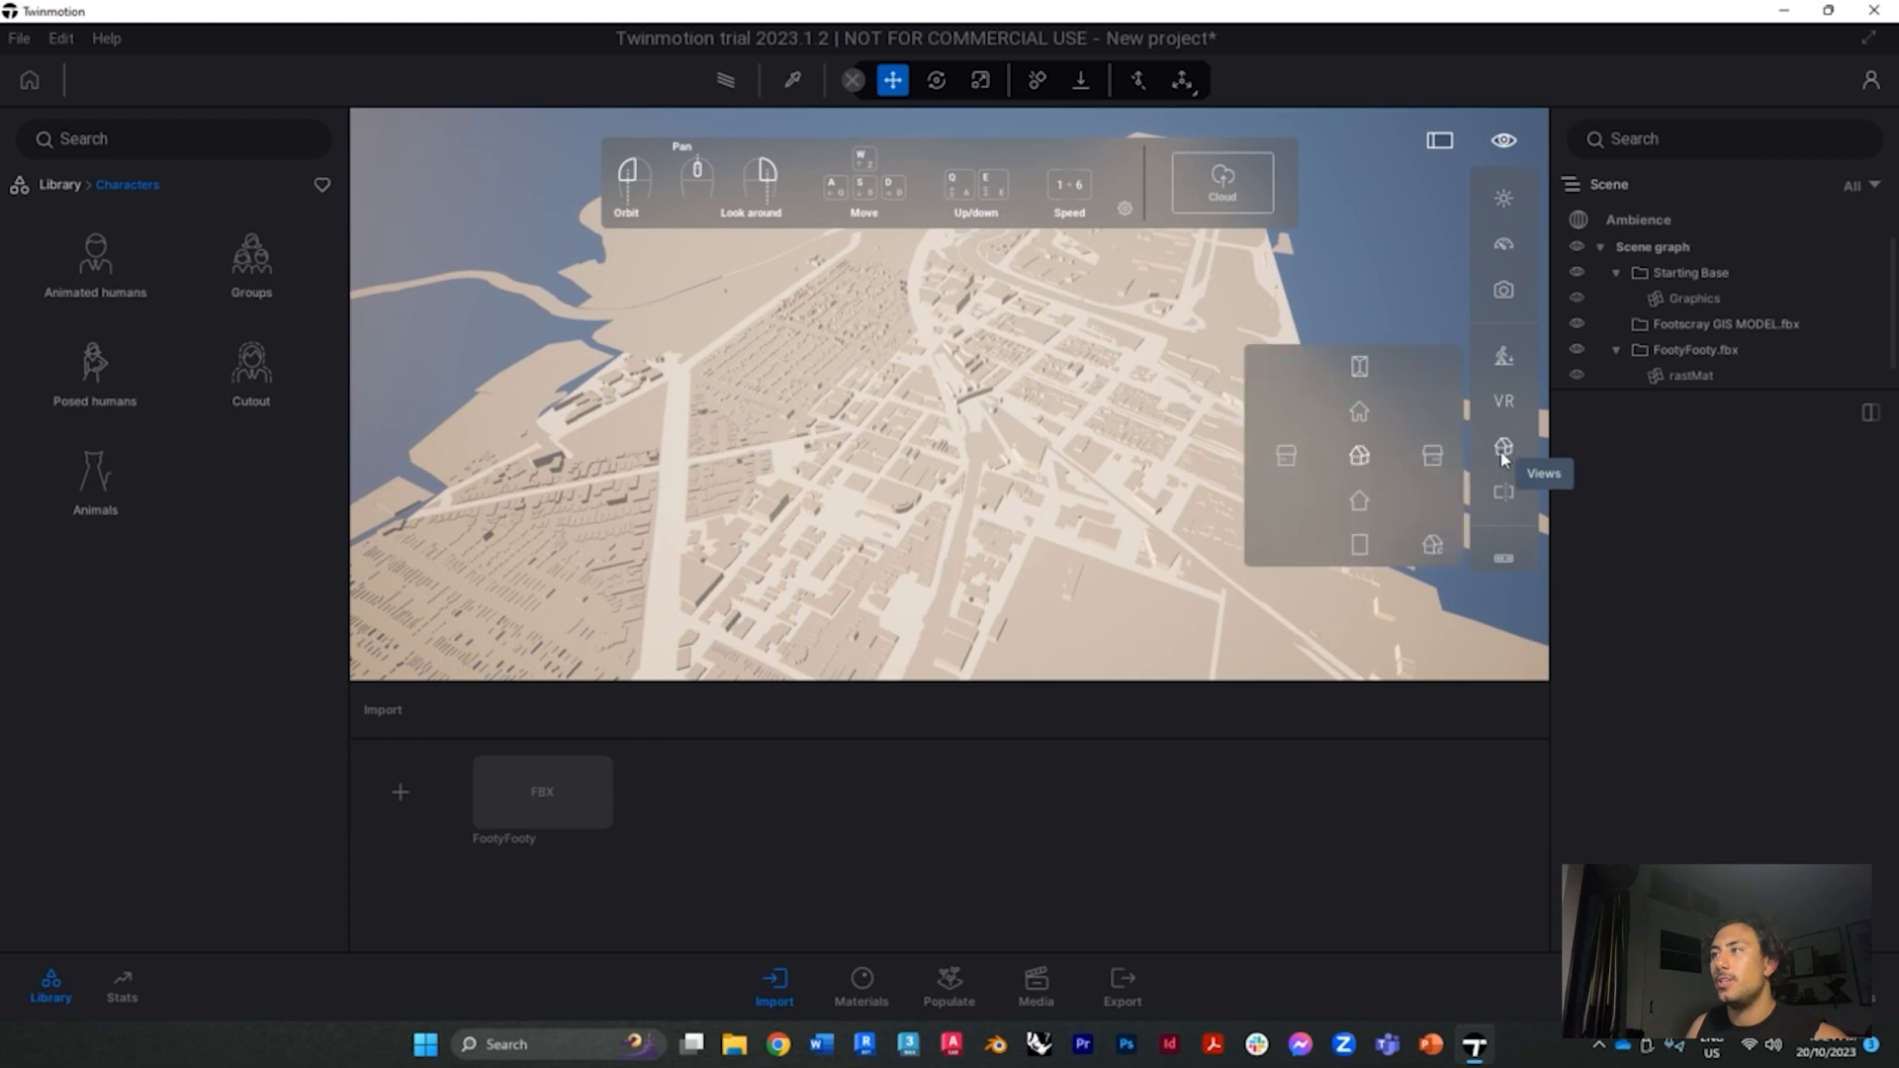
click(1361, 413)
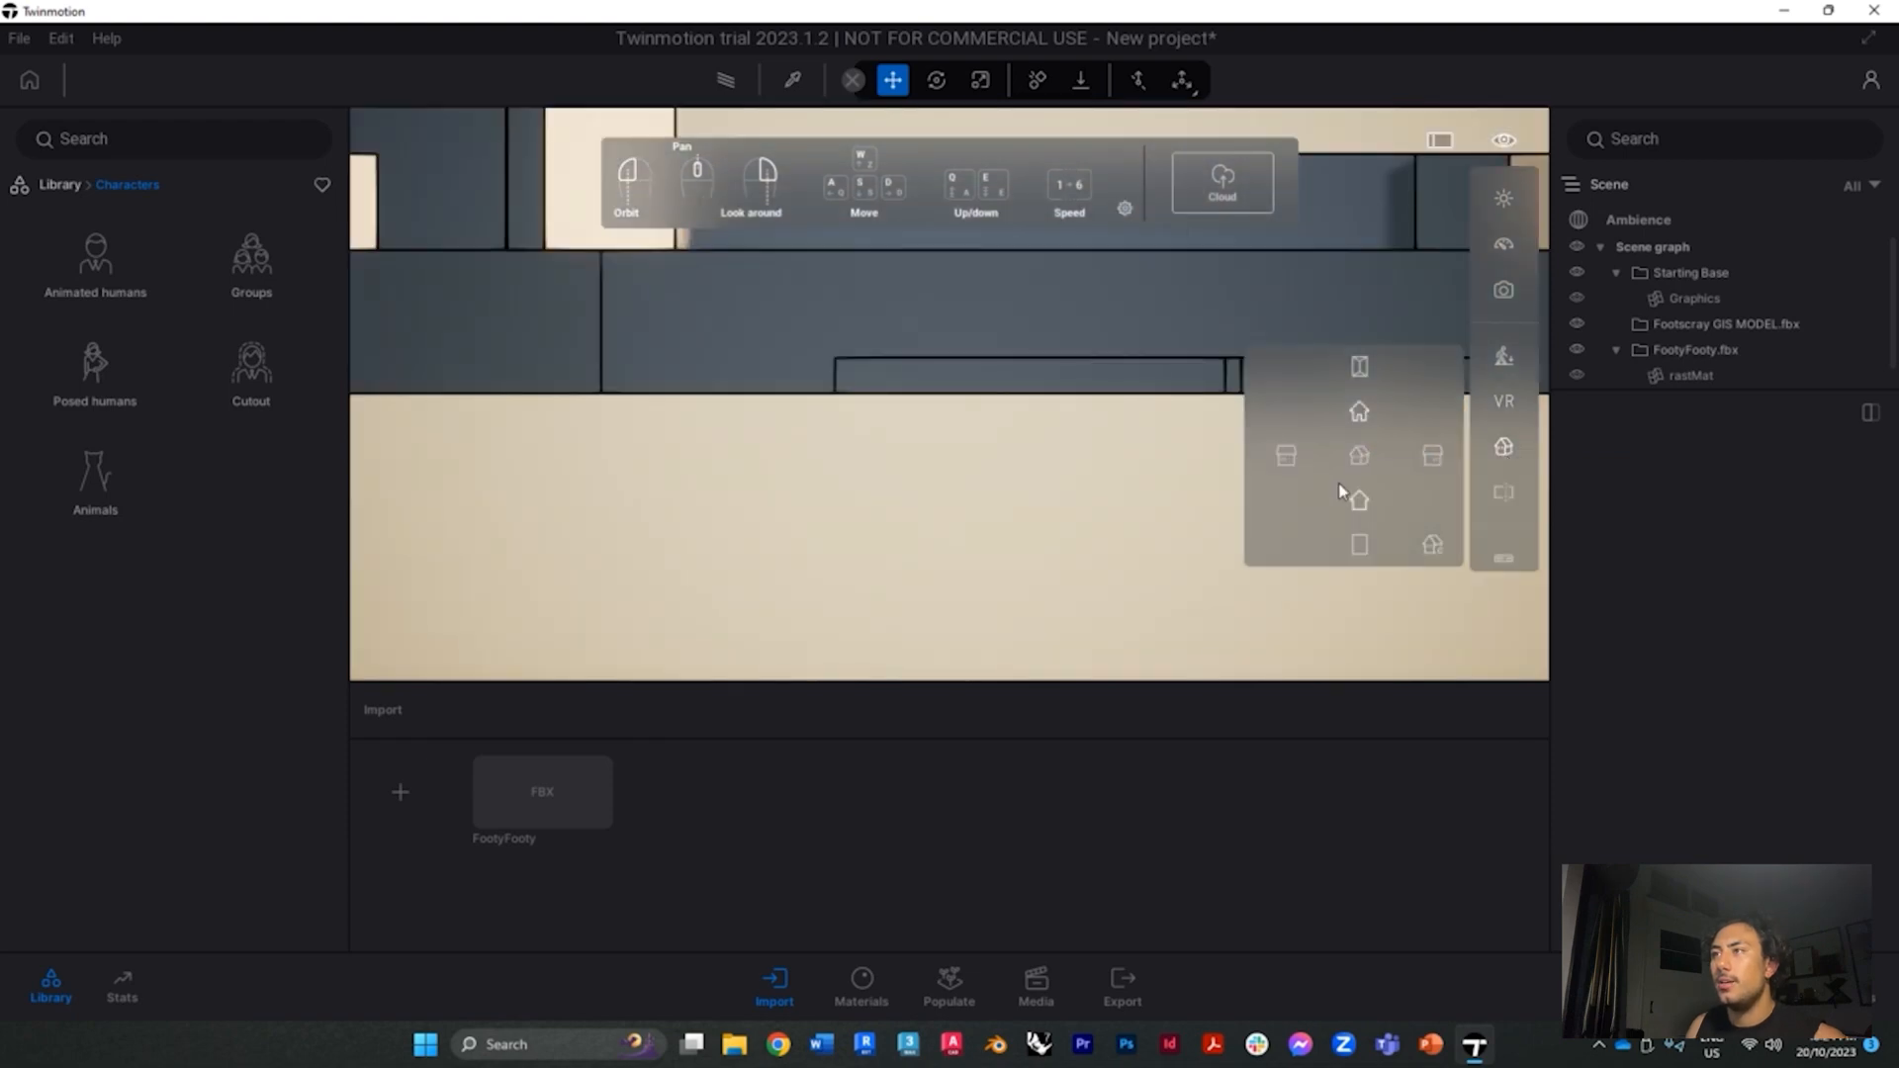
click(1286, 455)
click(1357, 500)
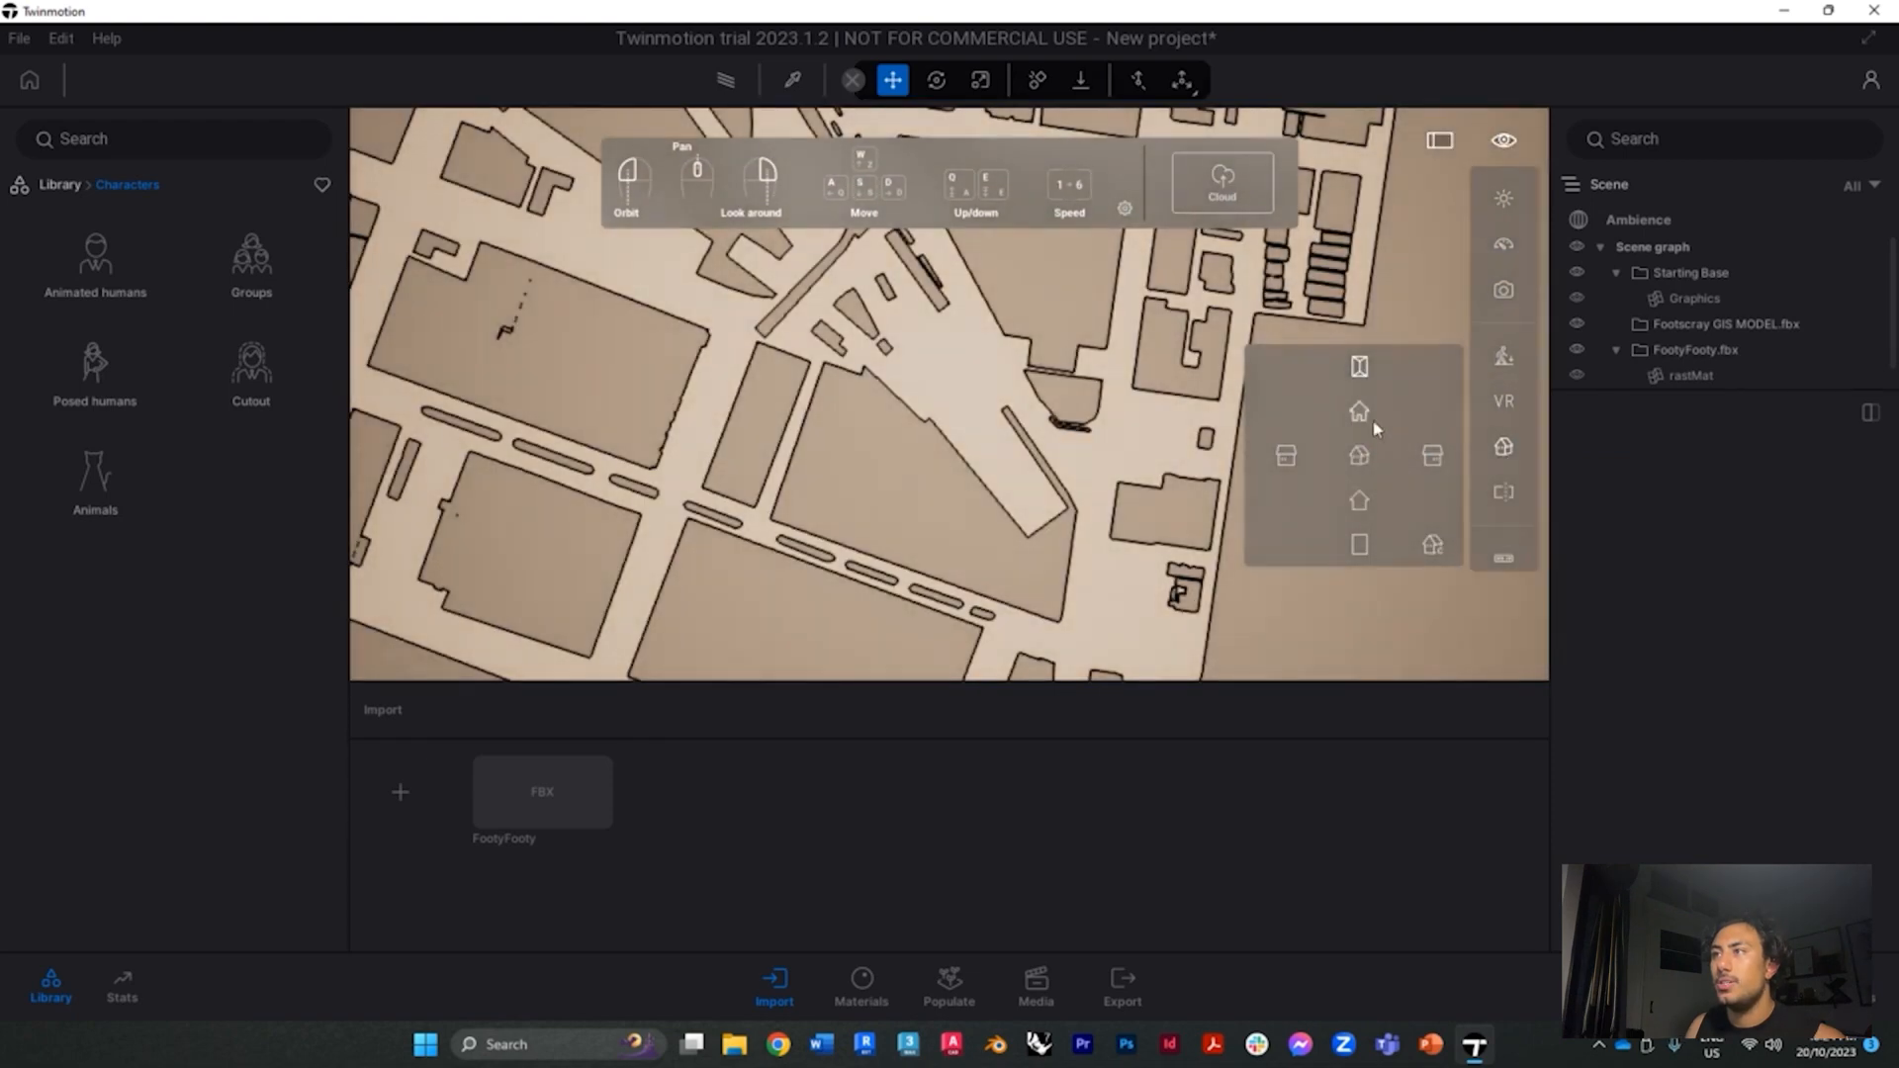
click(1358, 501)
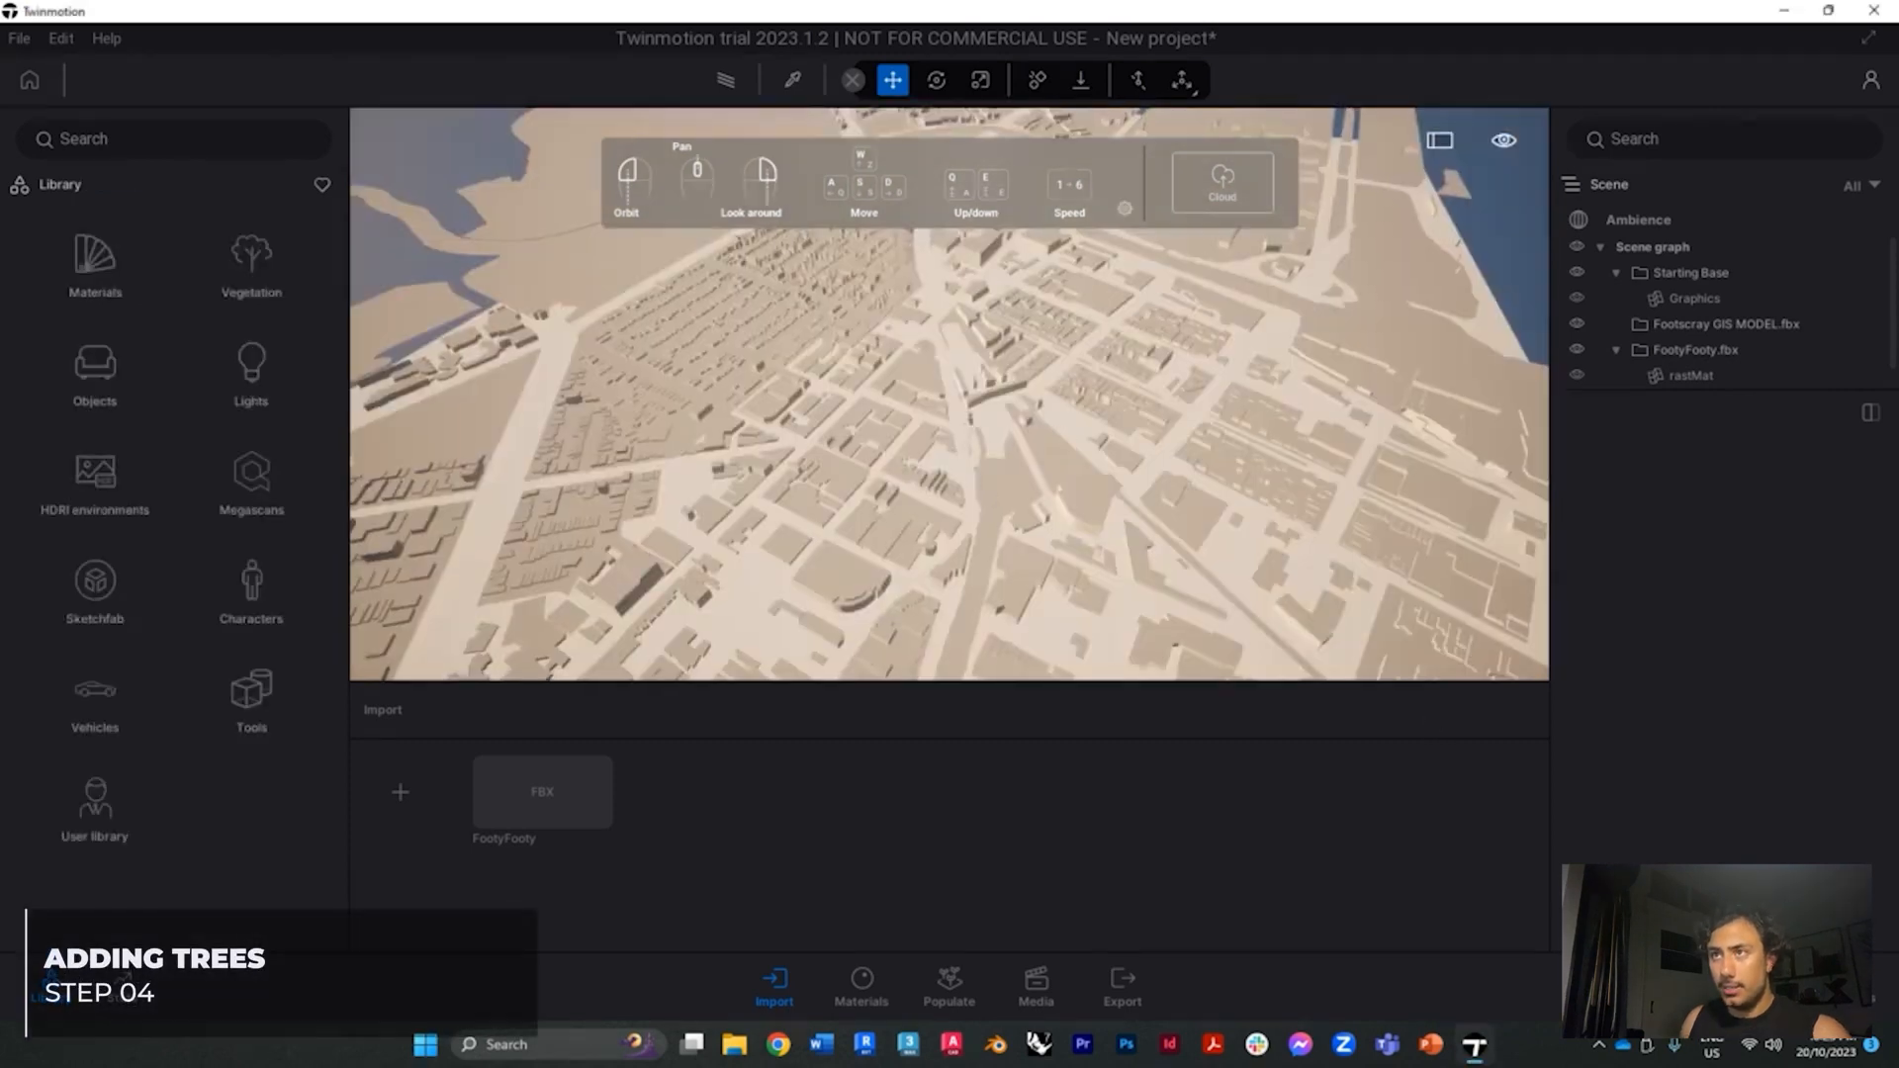
Fly from the aerial overview down to a low oblique view across the city centre buildings
drag(974, 415, 1056, 436)
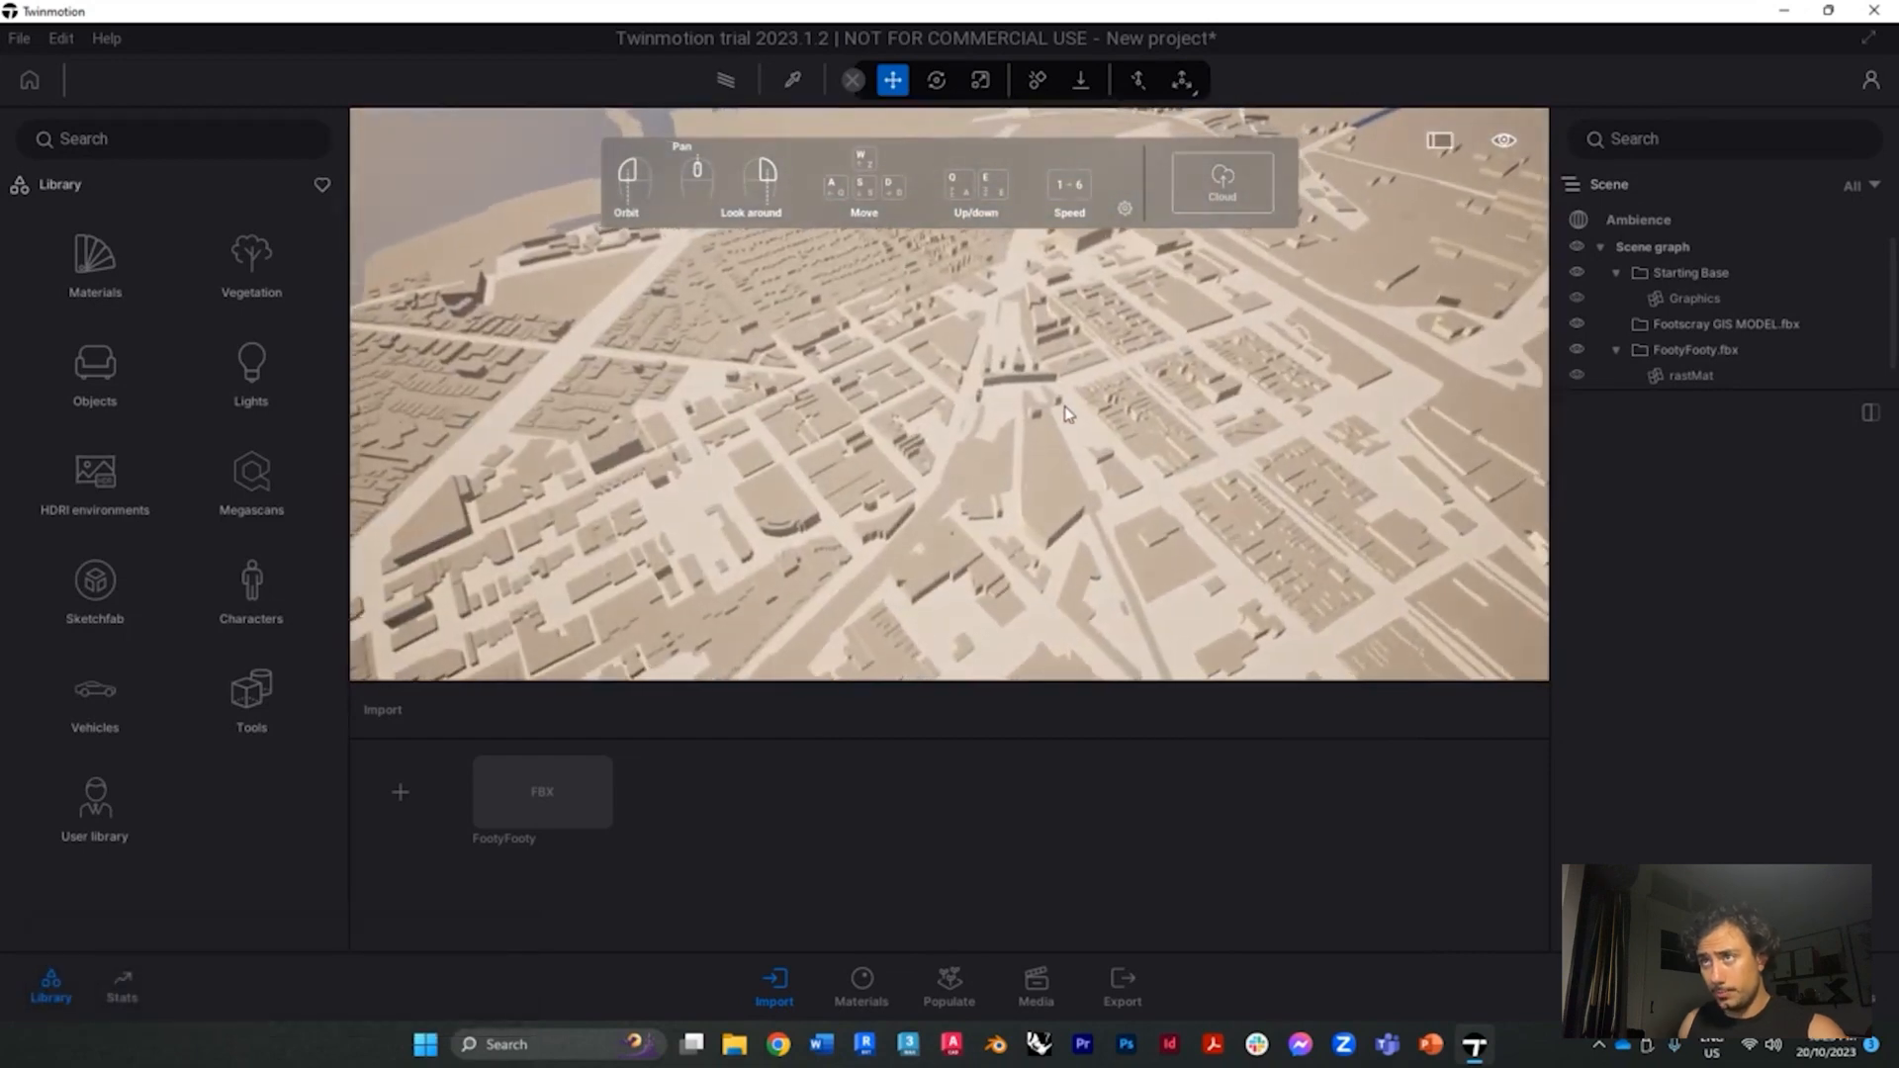
key(w)
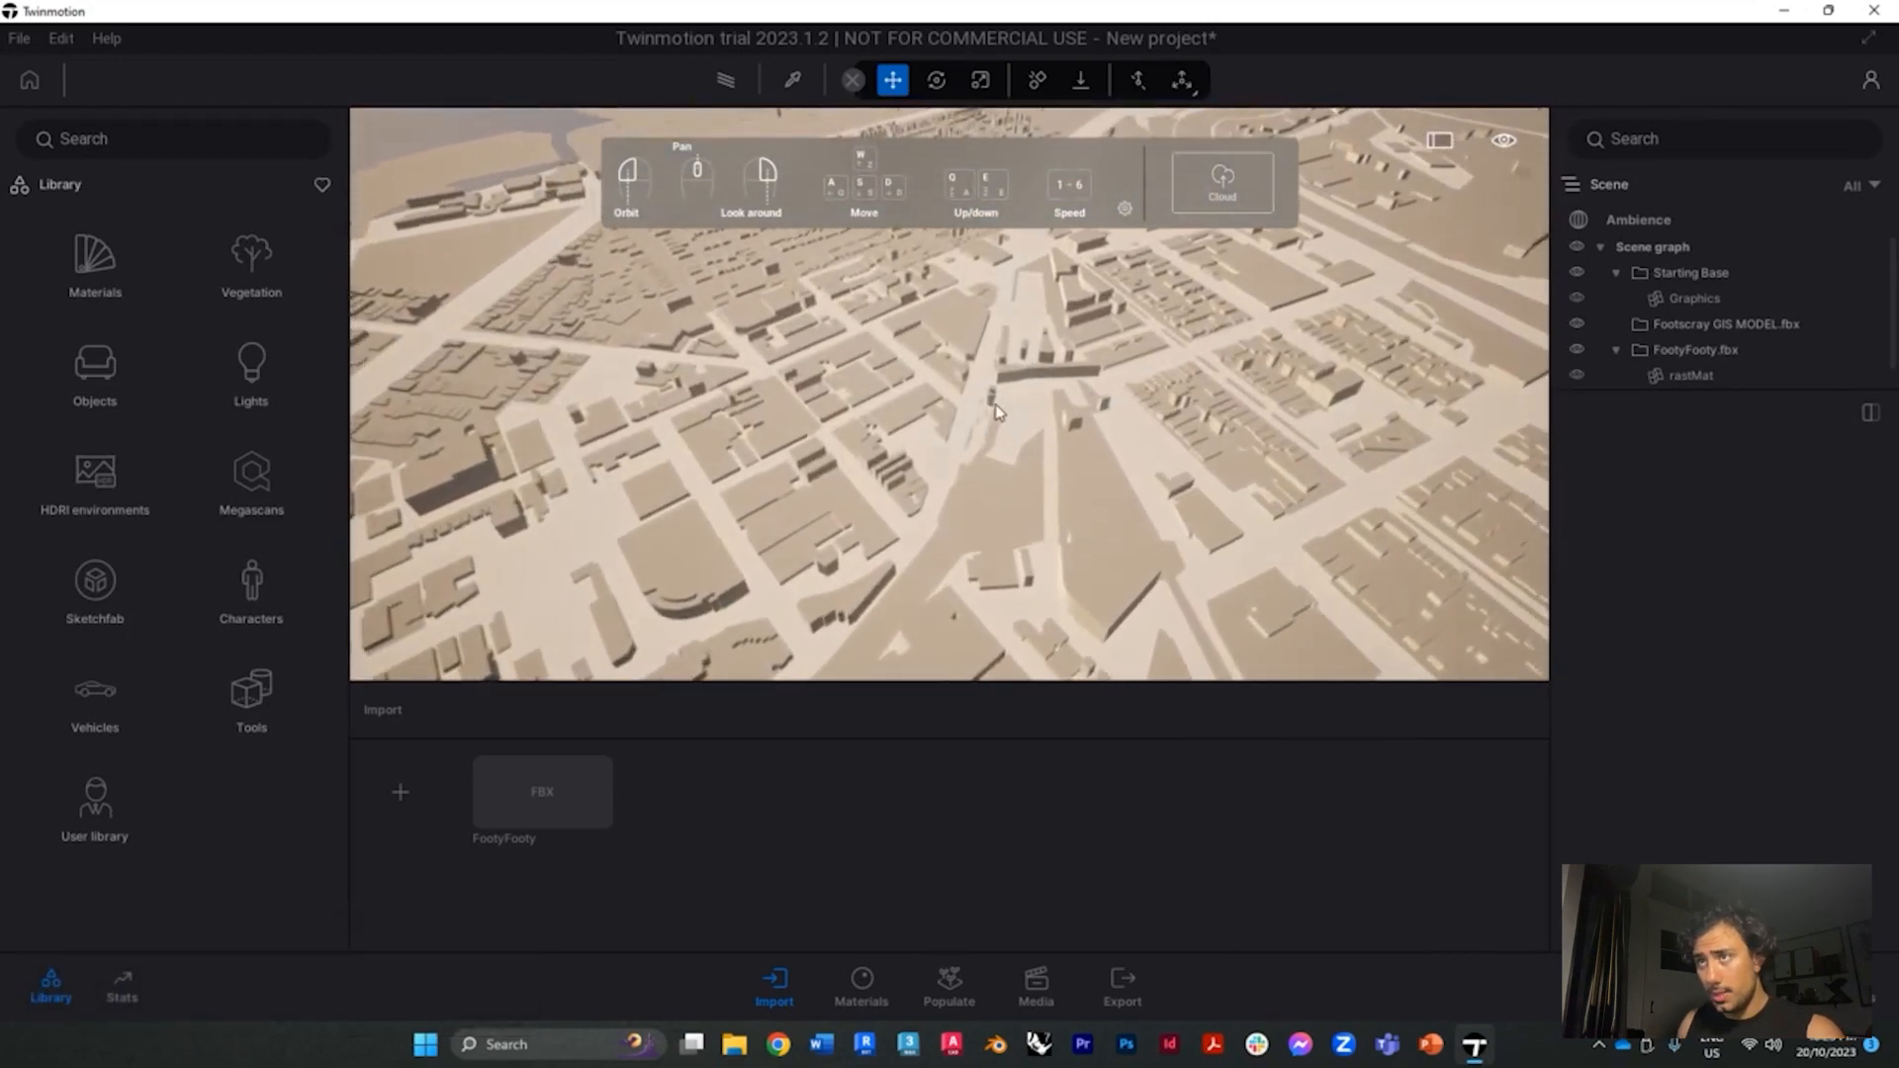
key(w)
drag(1065, 508, 1157, 508)
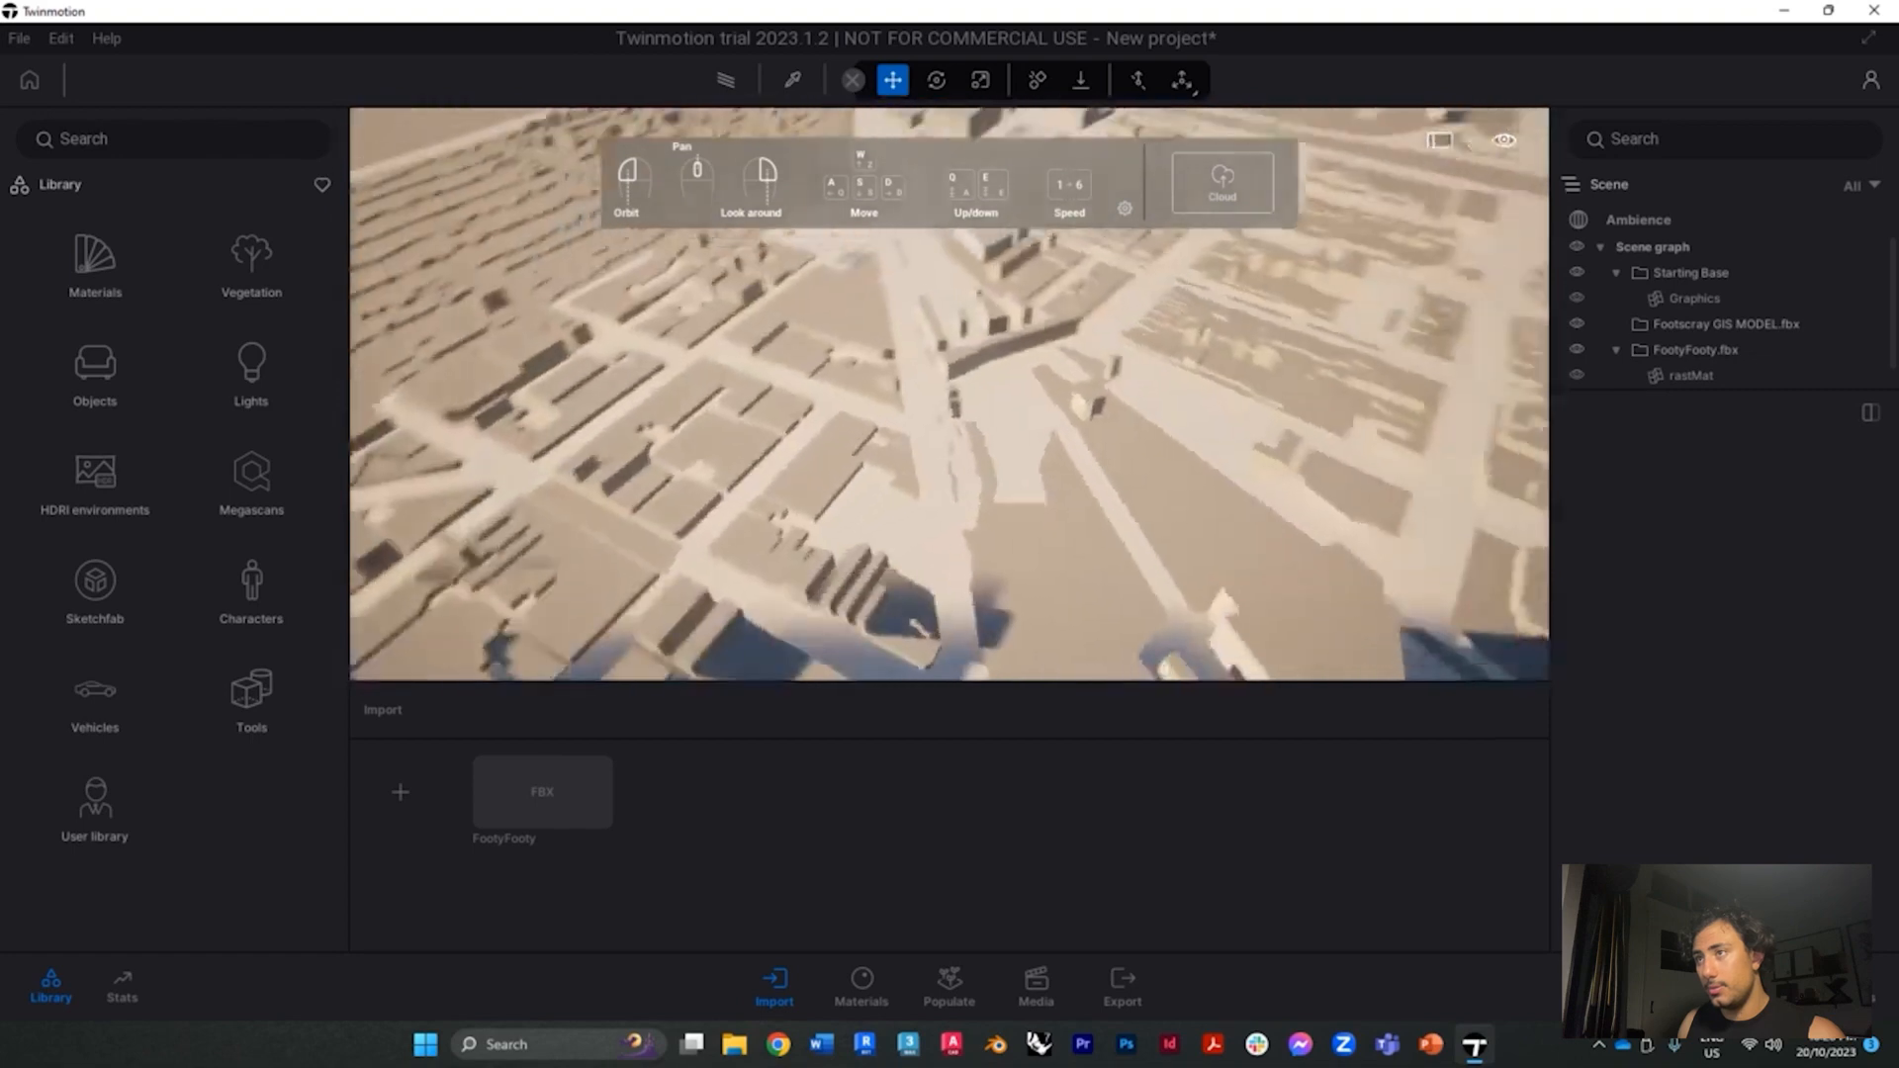
right_drag(1141, 534, 1266, 425)
key(w)
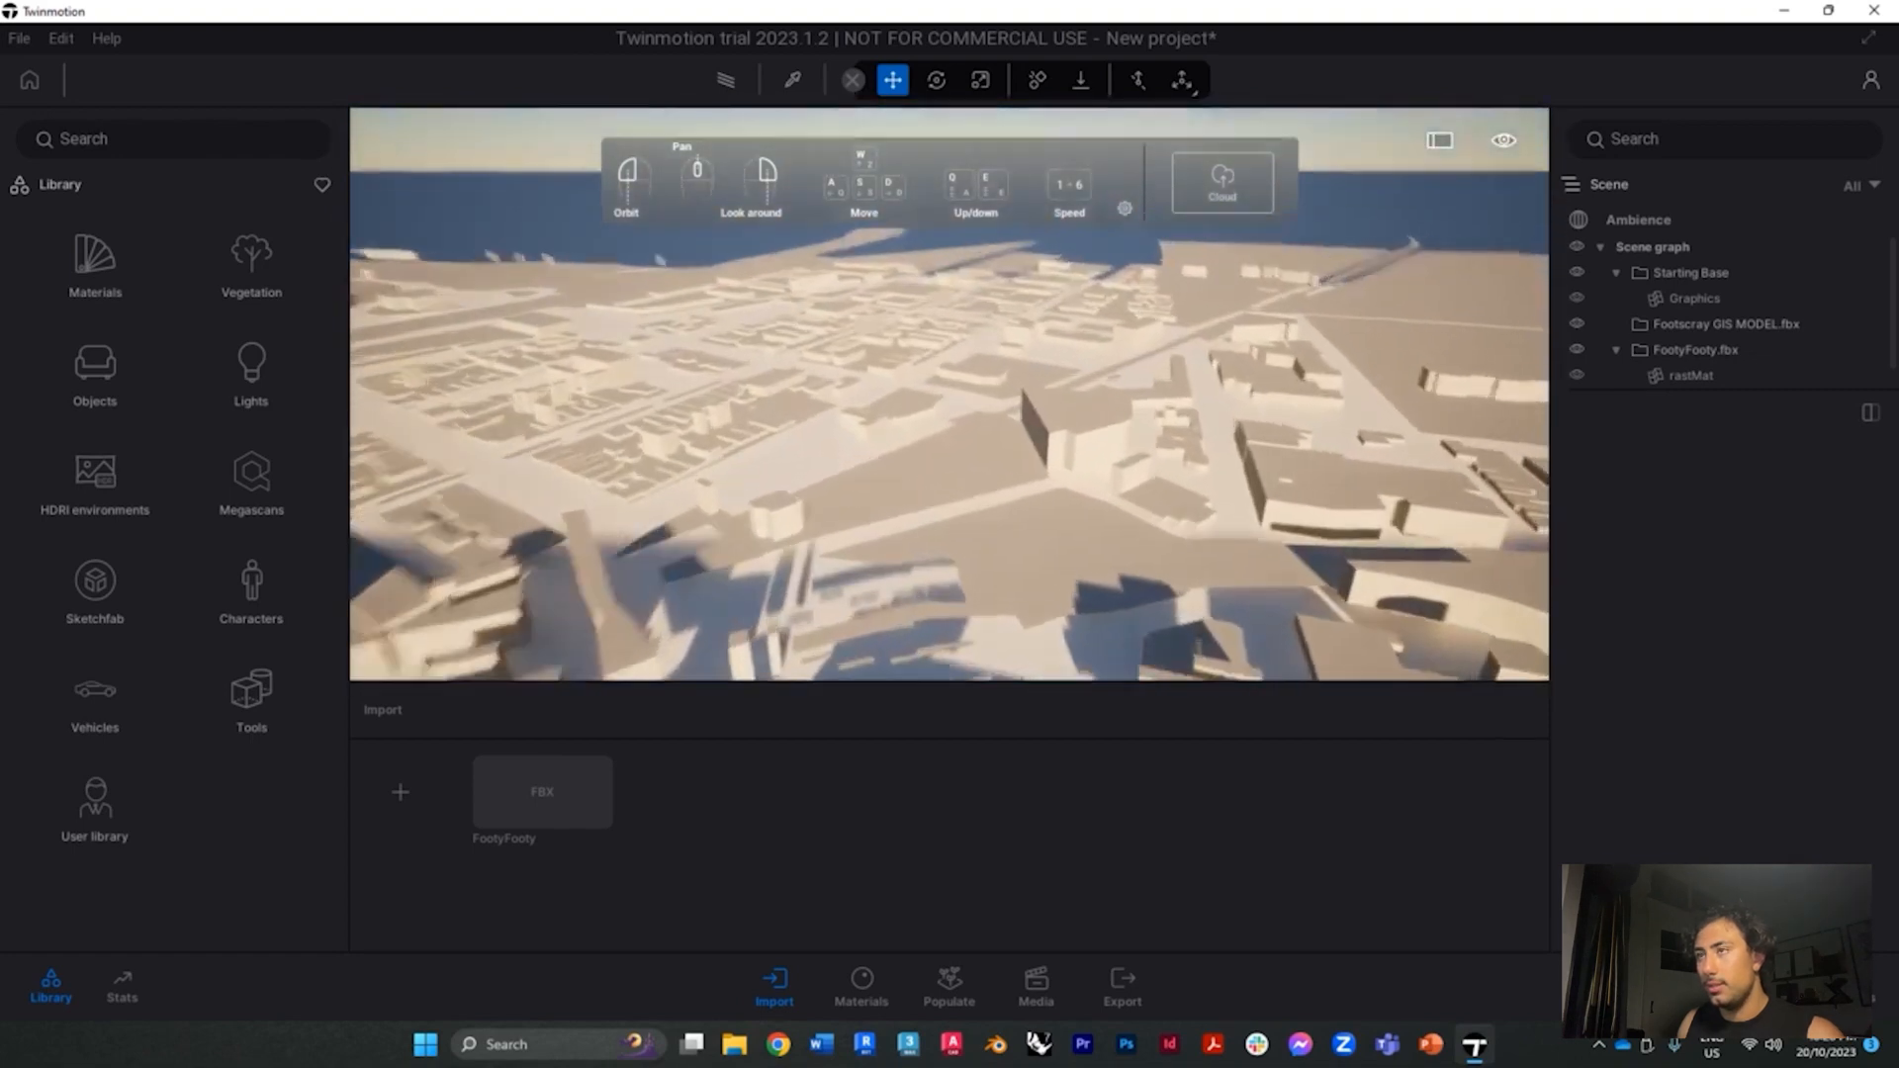
right_drag(1110, 564, 1222, 485)
key(q)
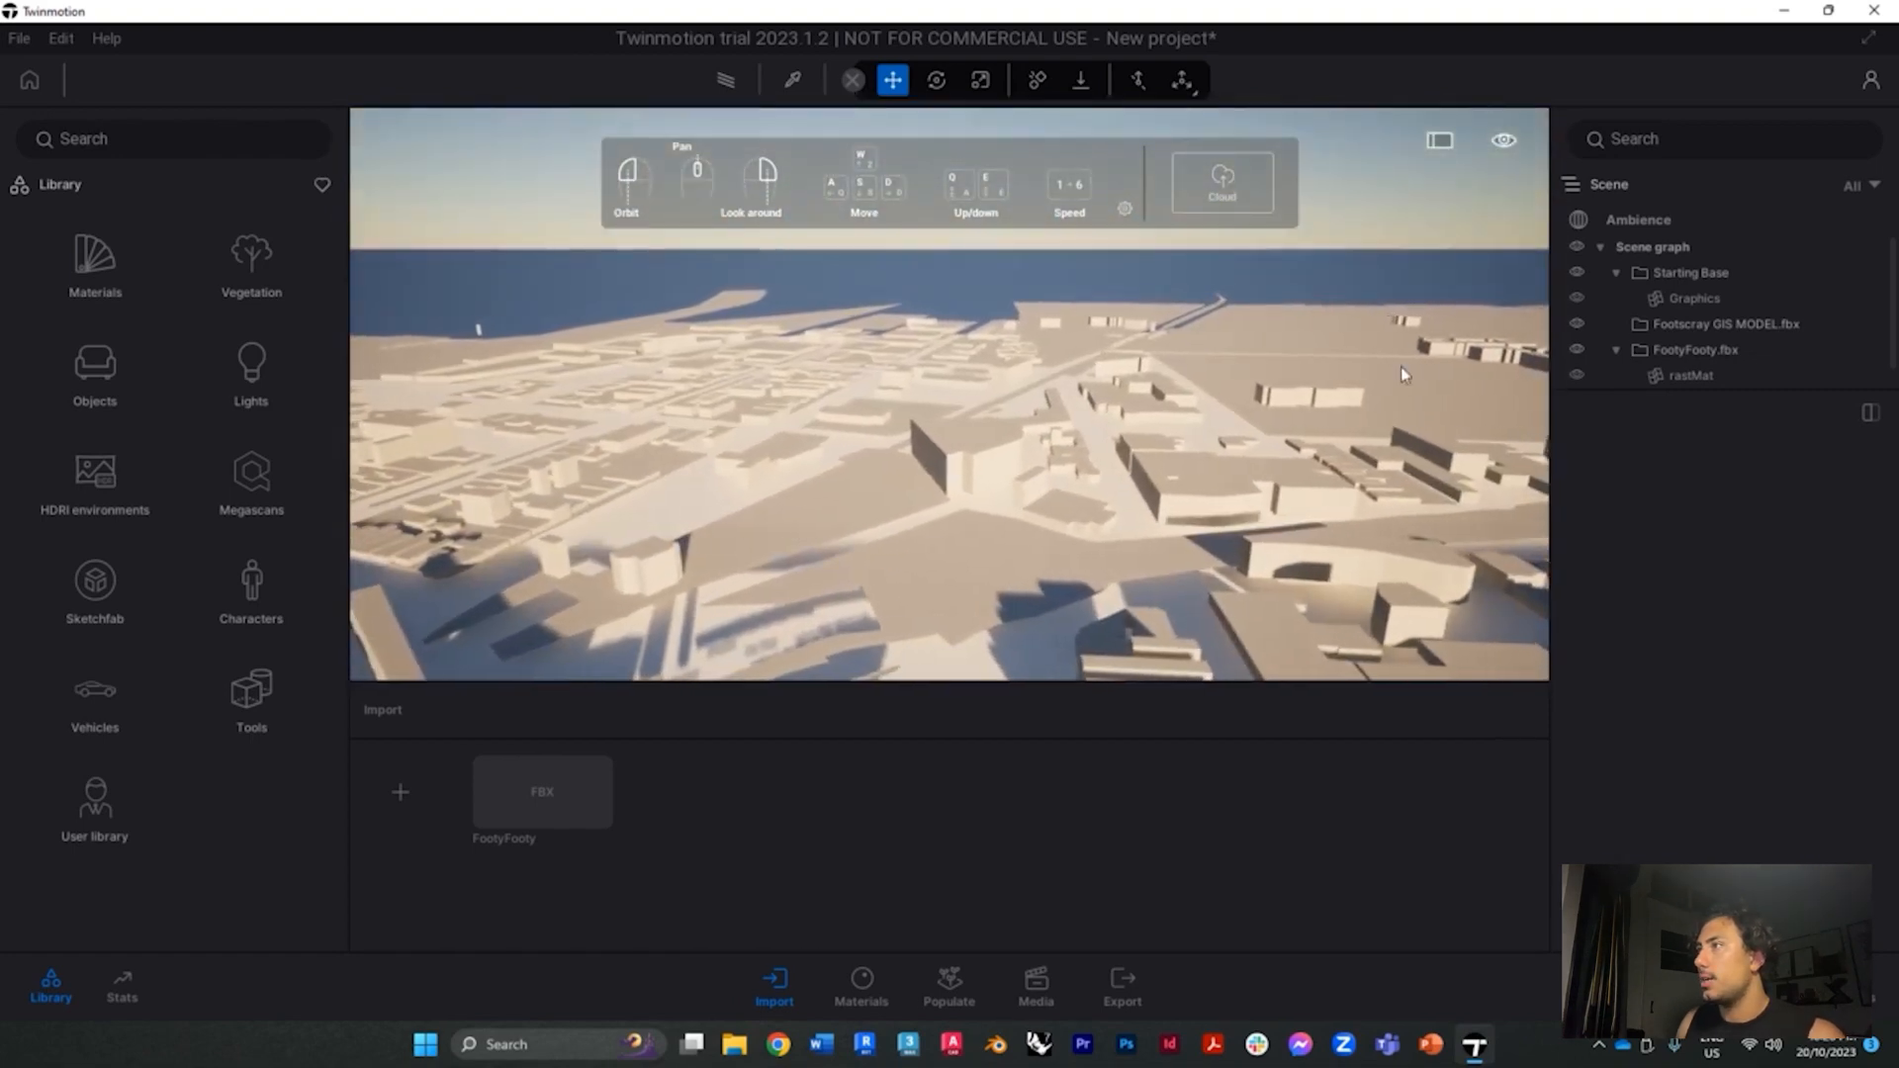
Toggle the Default material mesh off and on, and hide the rastMat mesh in the FootyFooty.fbx group
scroll(1711, 348, down, 1)
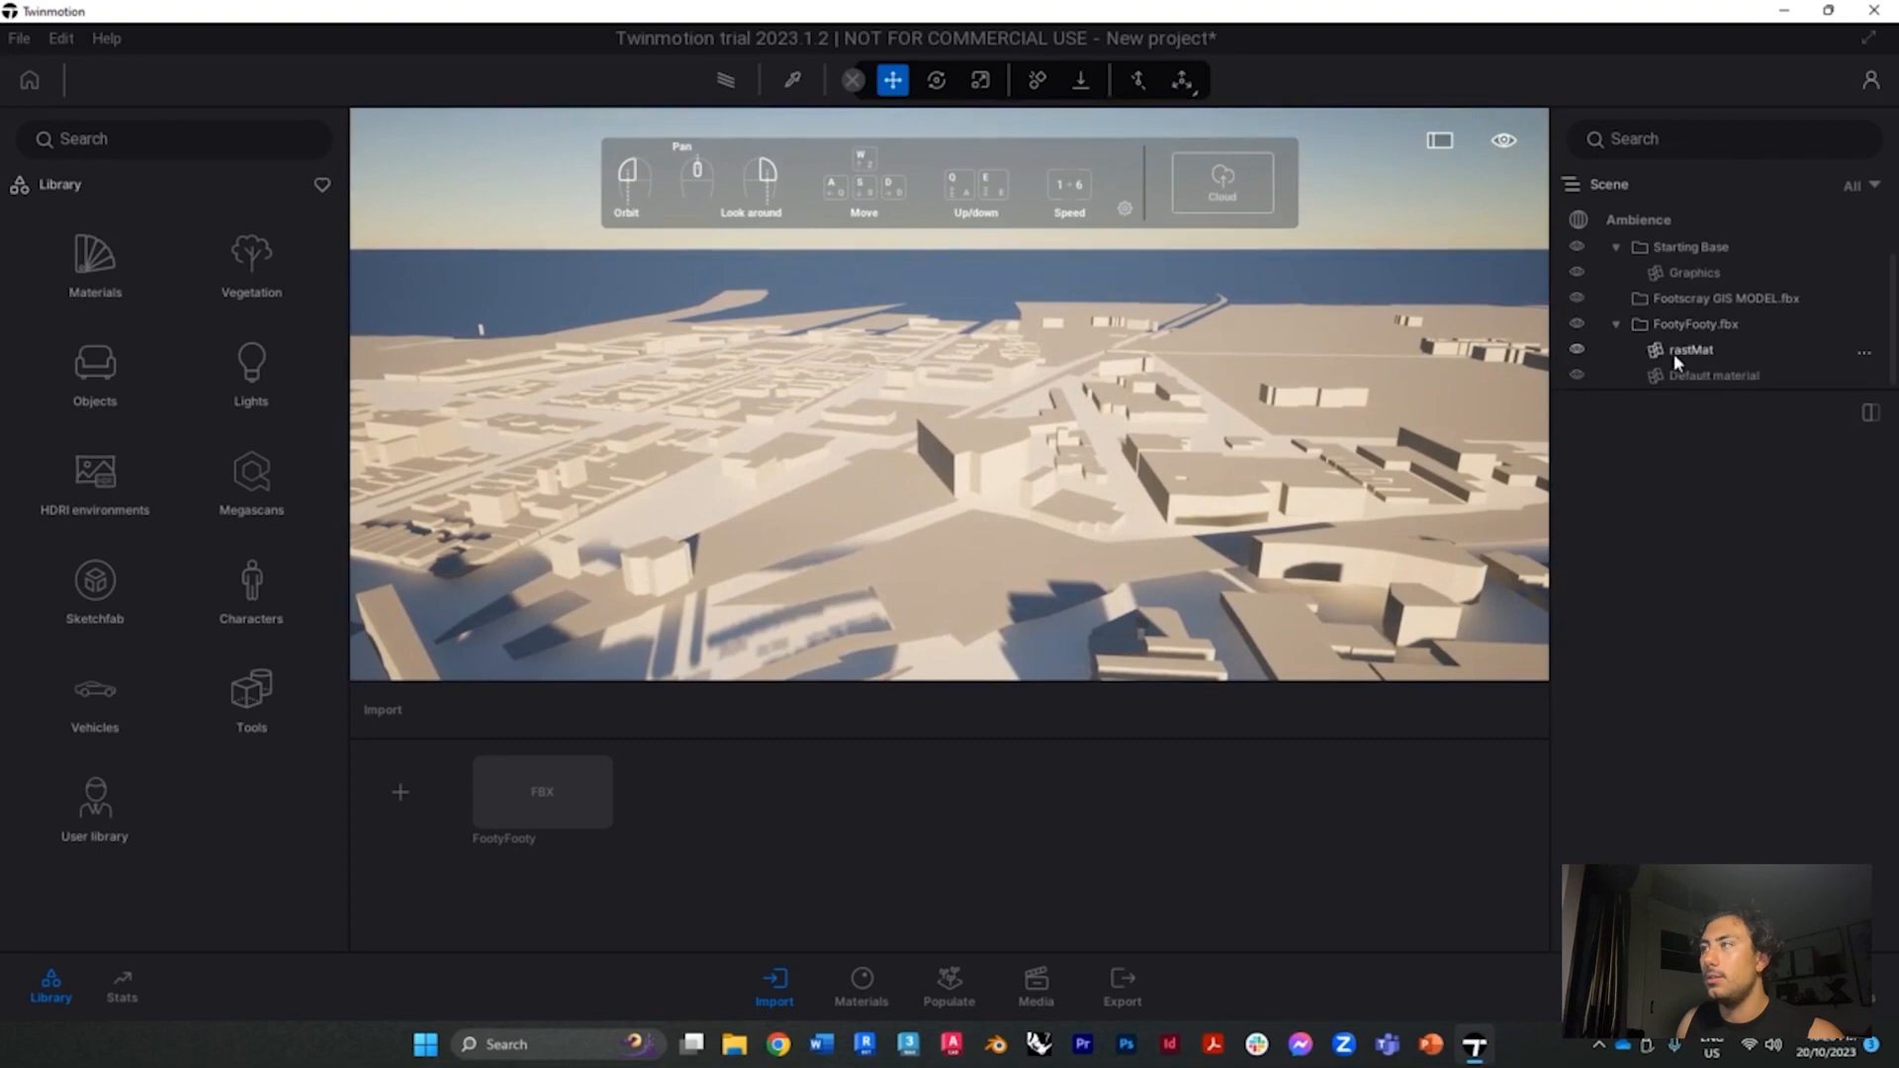
click(1576, 375)
click(1576, 375)
click(1577, 349)
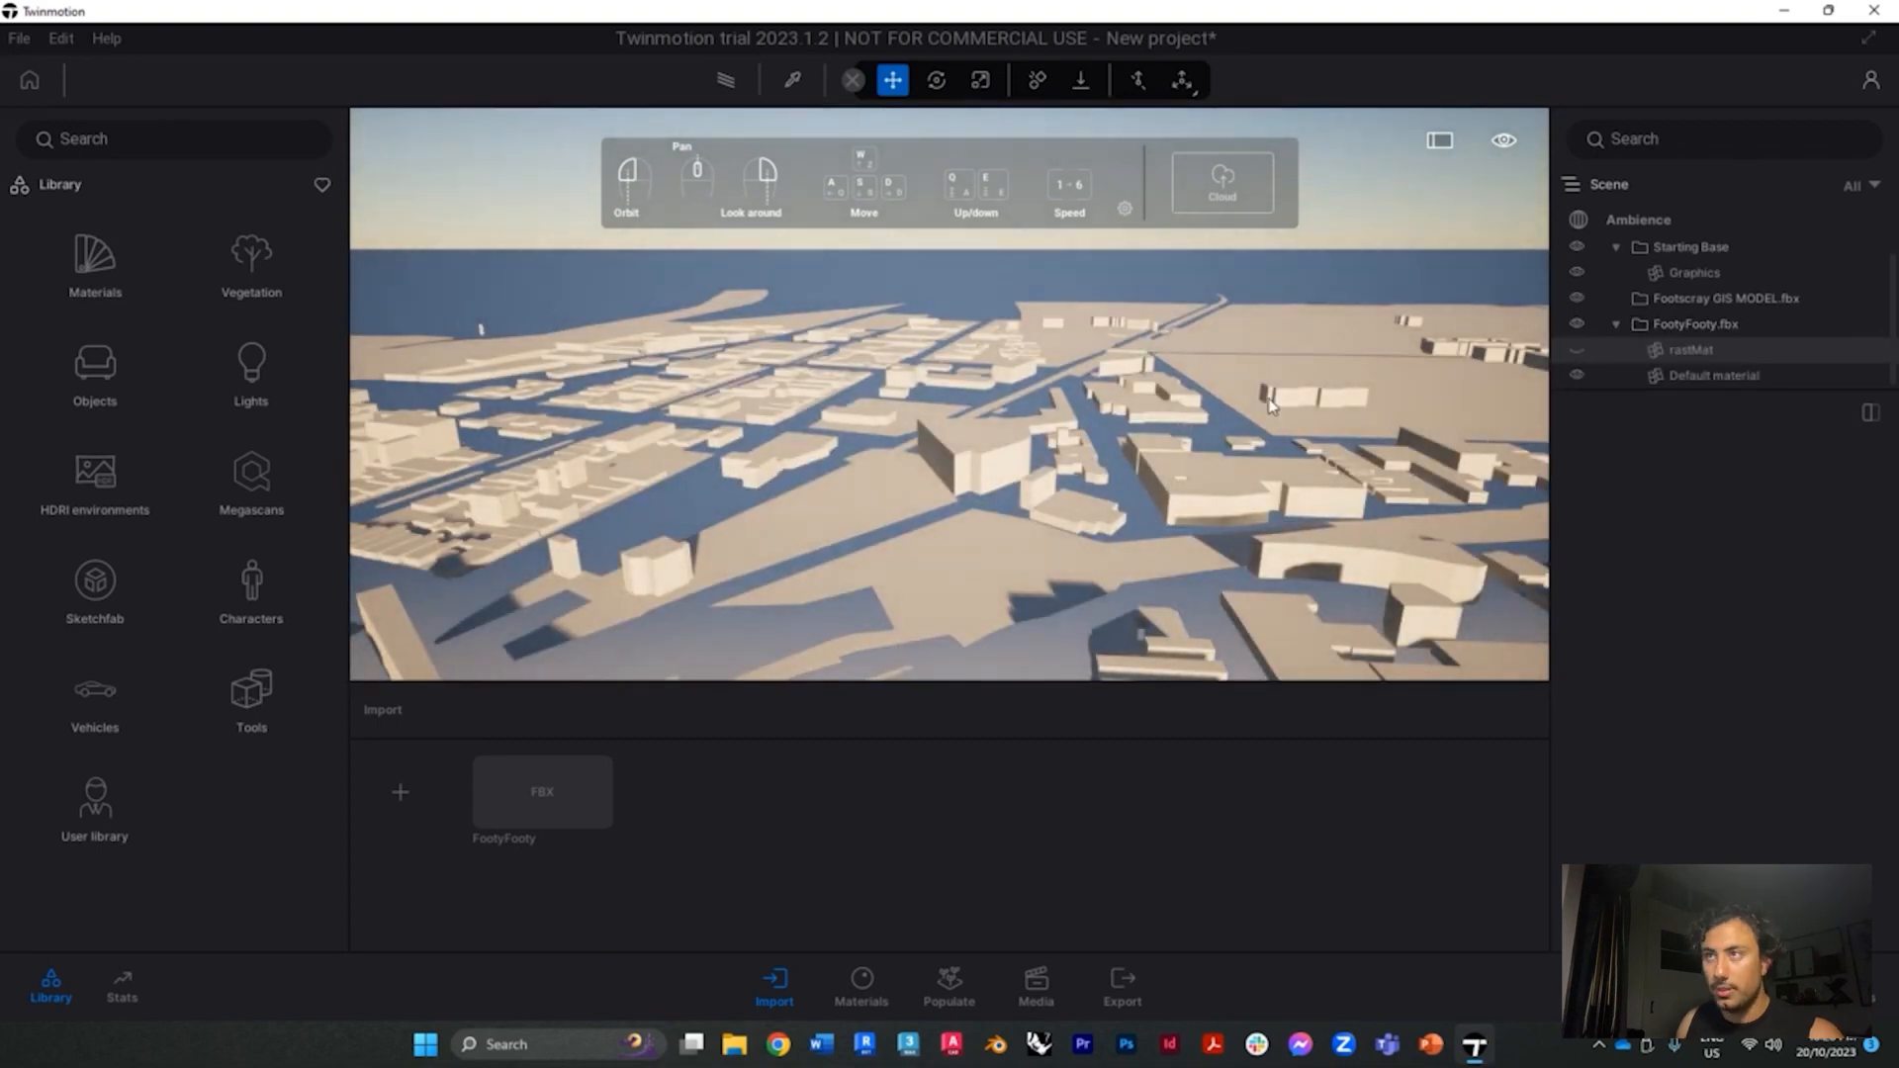
Place an Indian Sandalwood from the library's Vegetation Trees on the open block beside the large angular building
key(w)
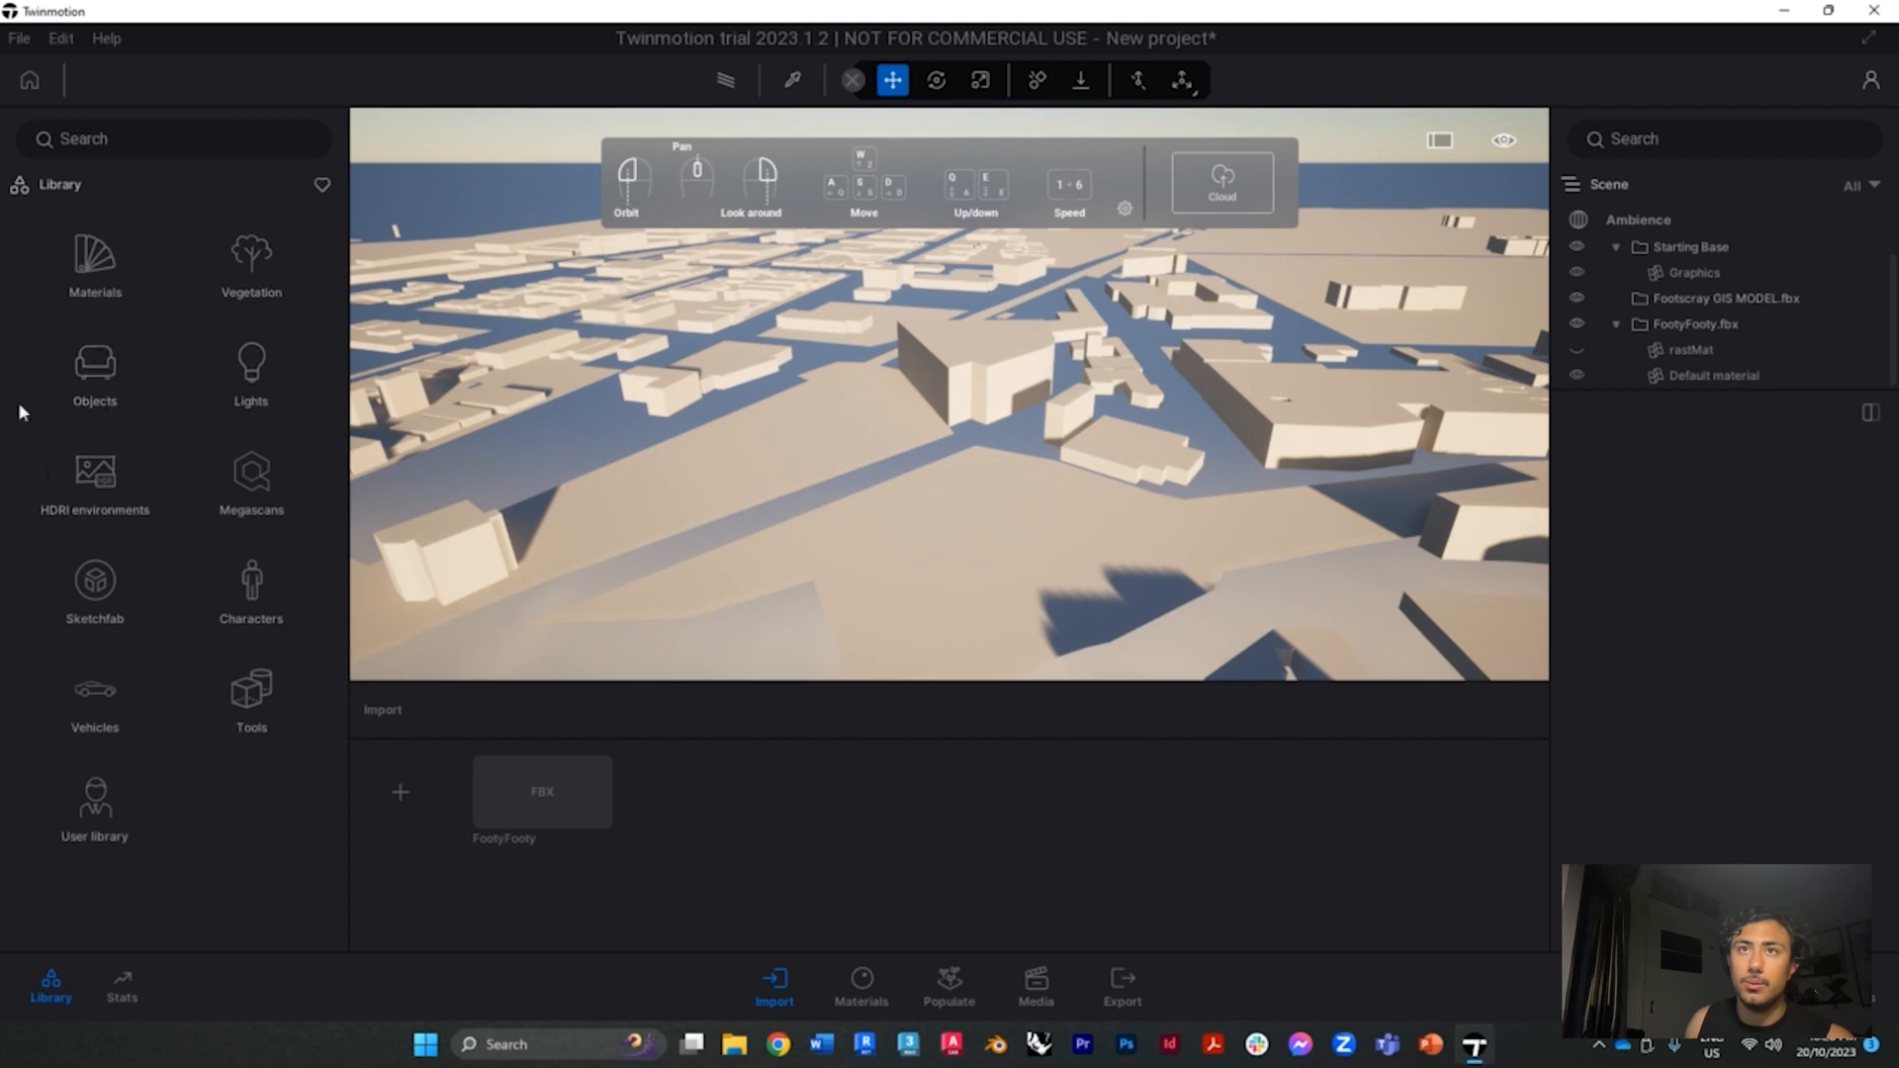
click(105, 474)
click(60, 184)
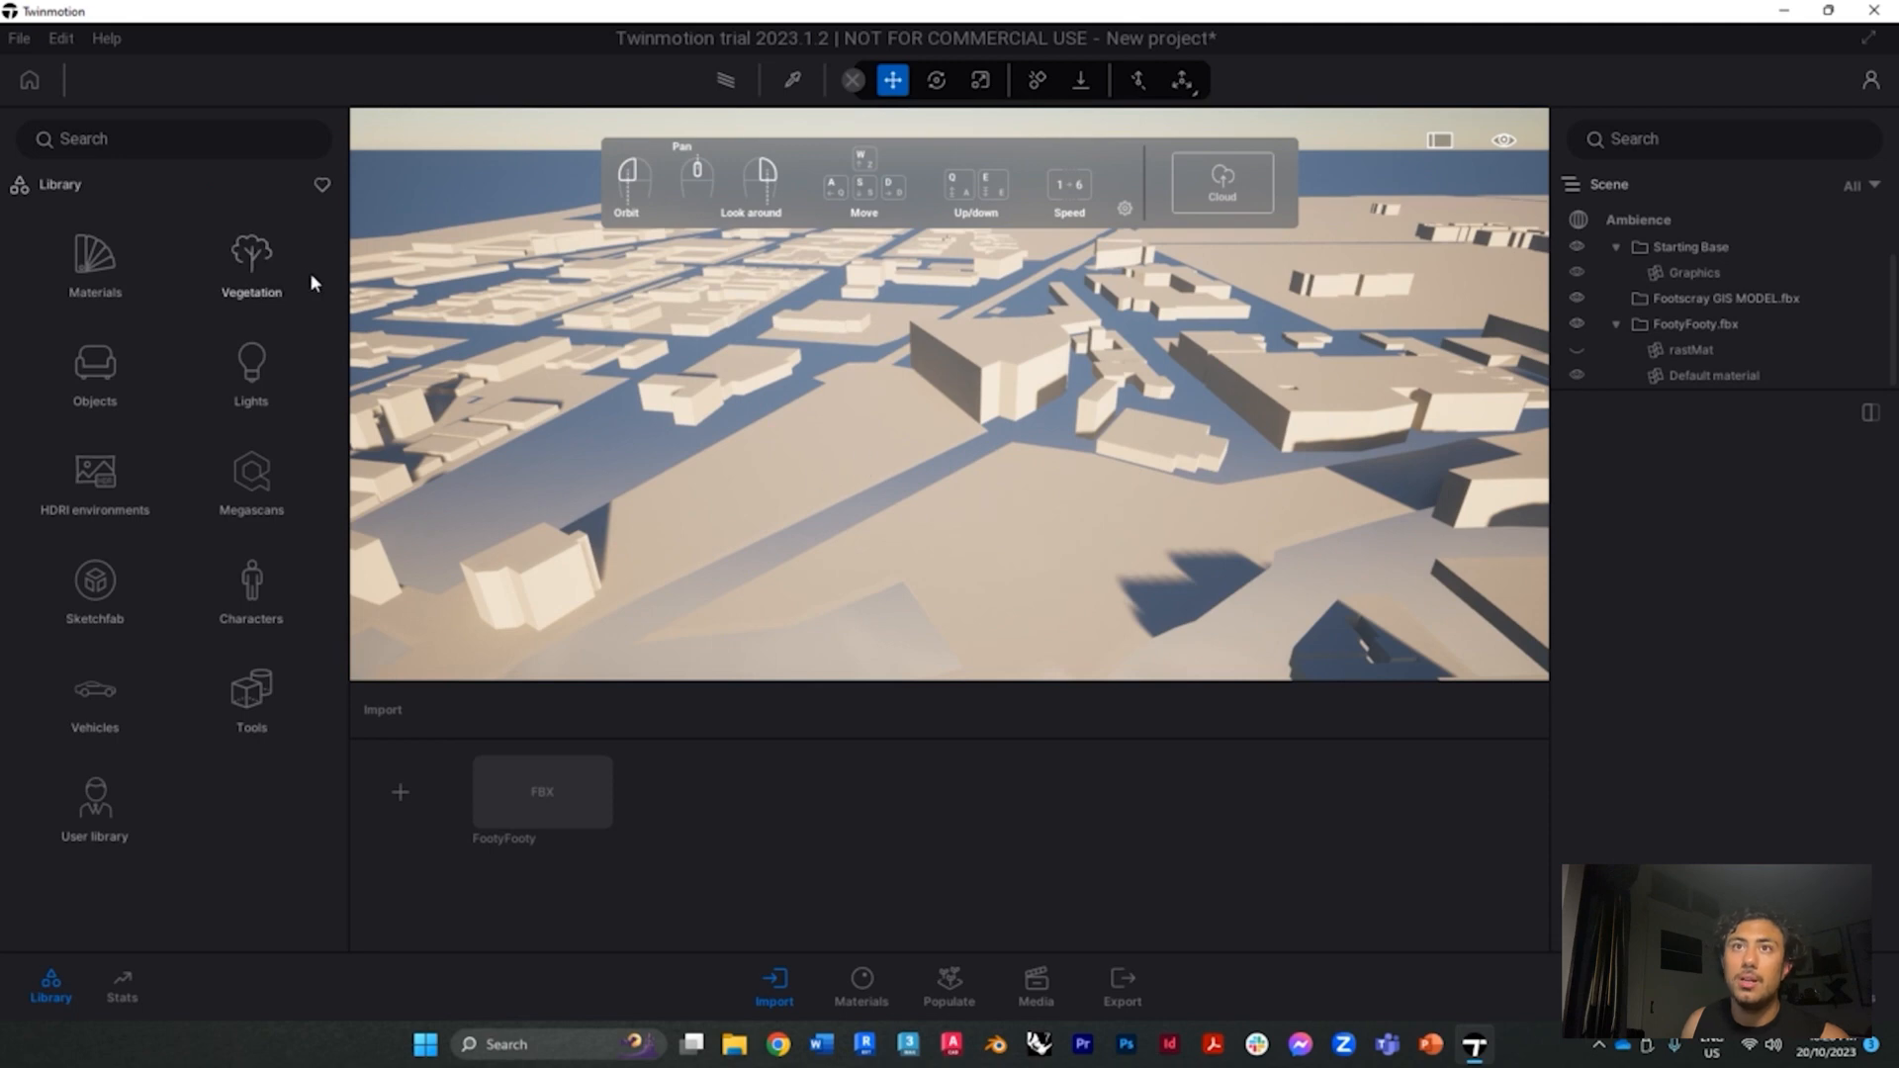
click(242, 265)
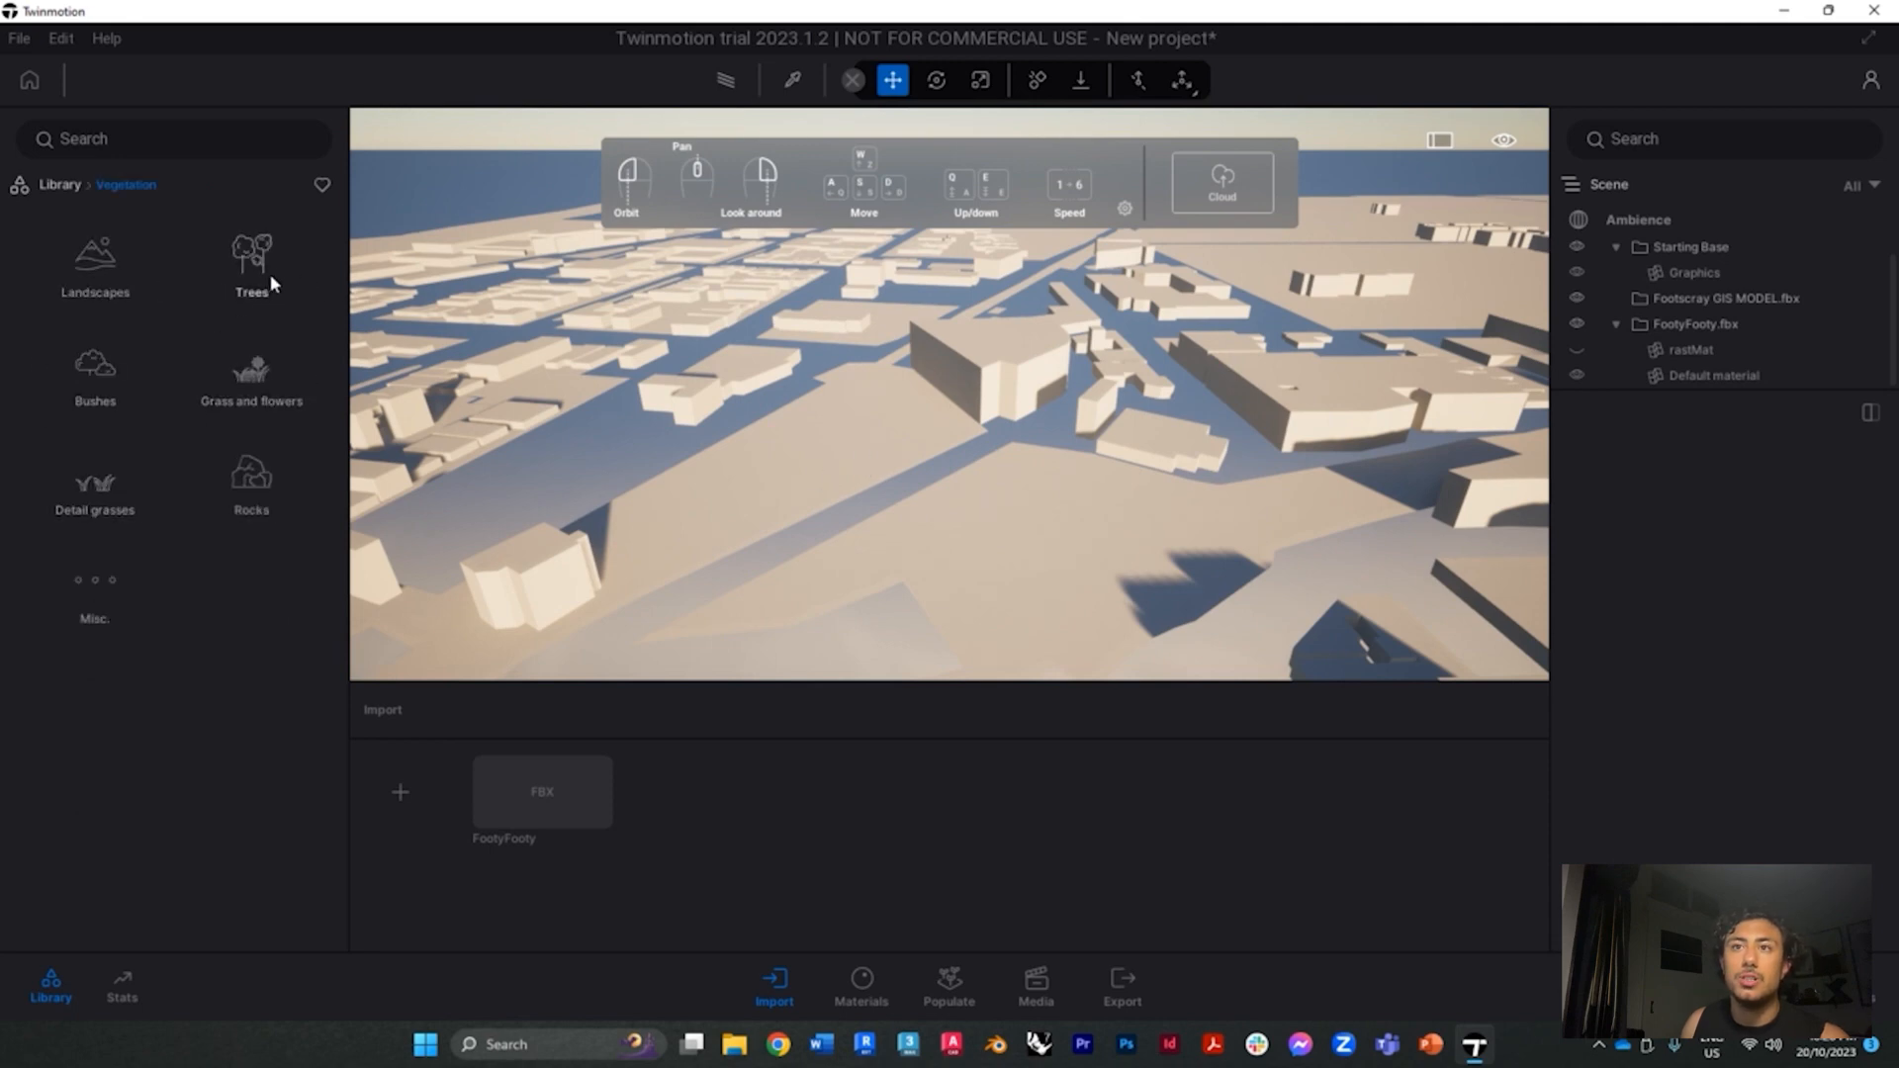
click(255, 259)
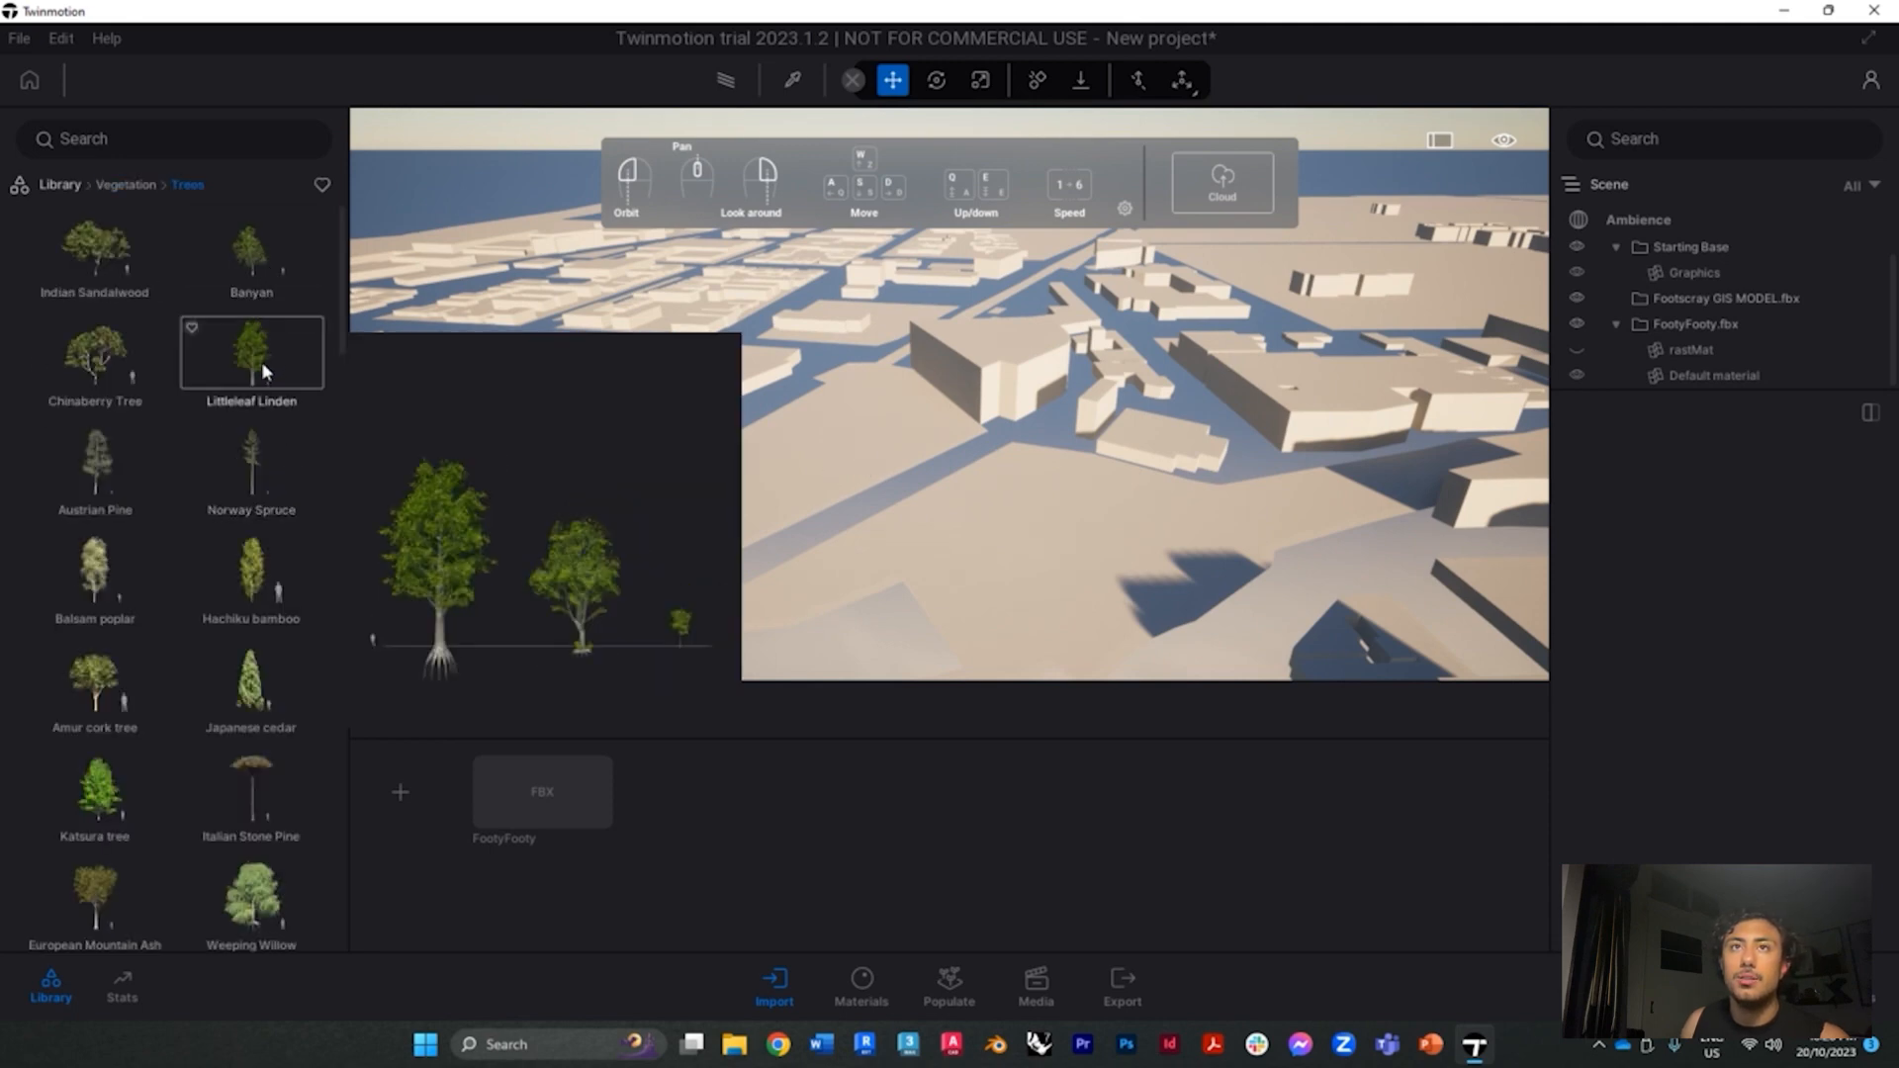
drag(98, 251, 899, 461)
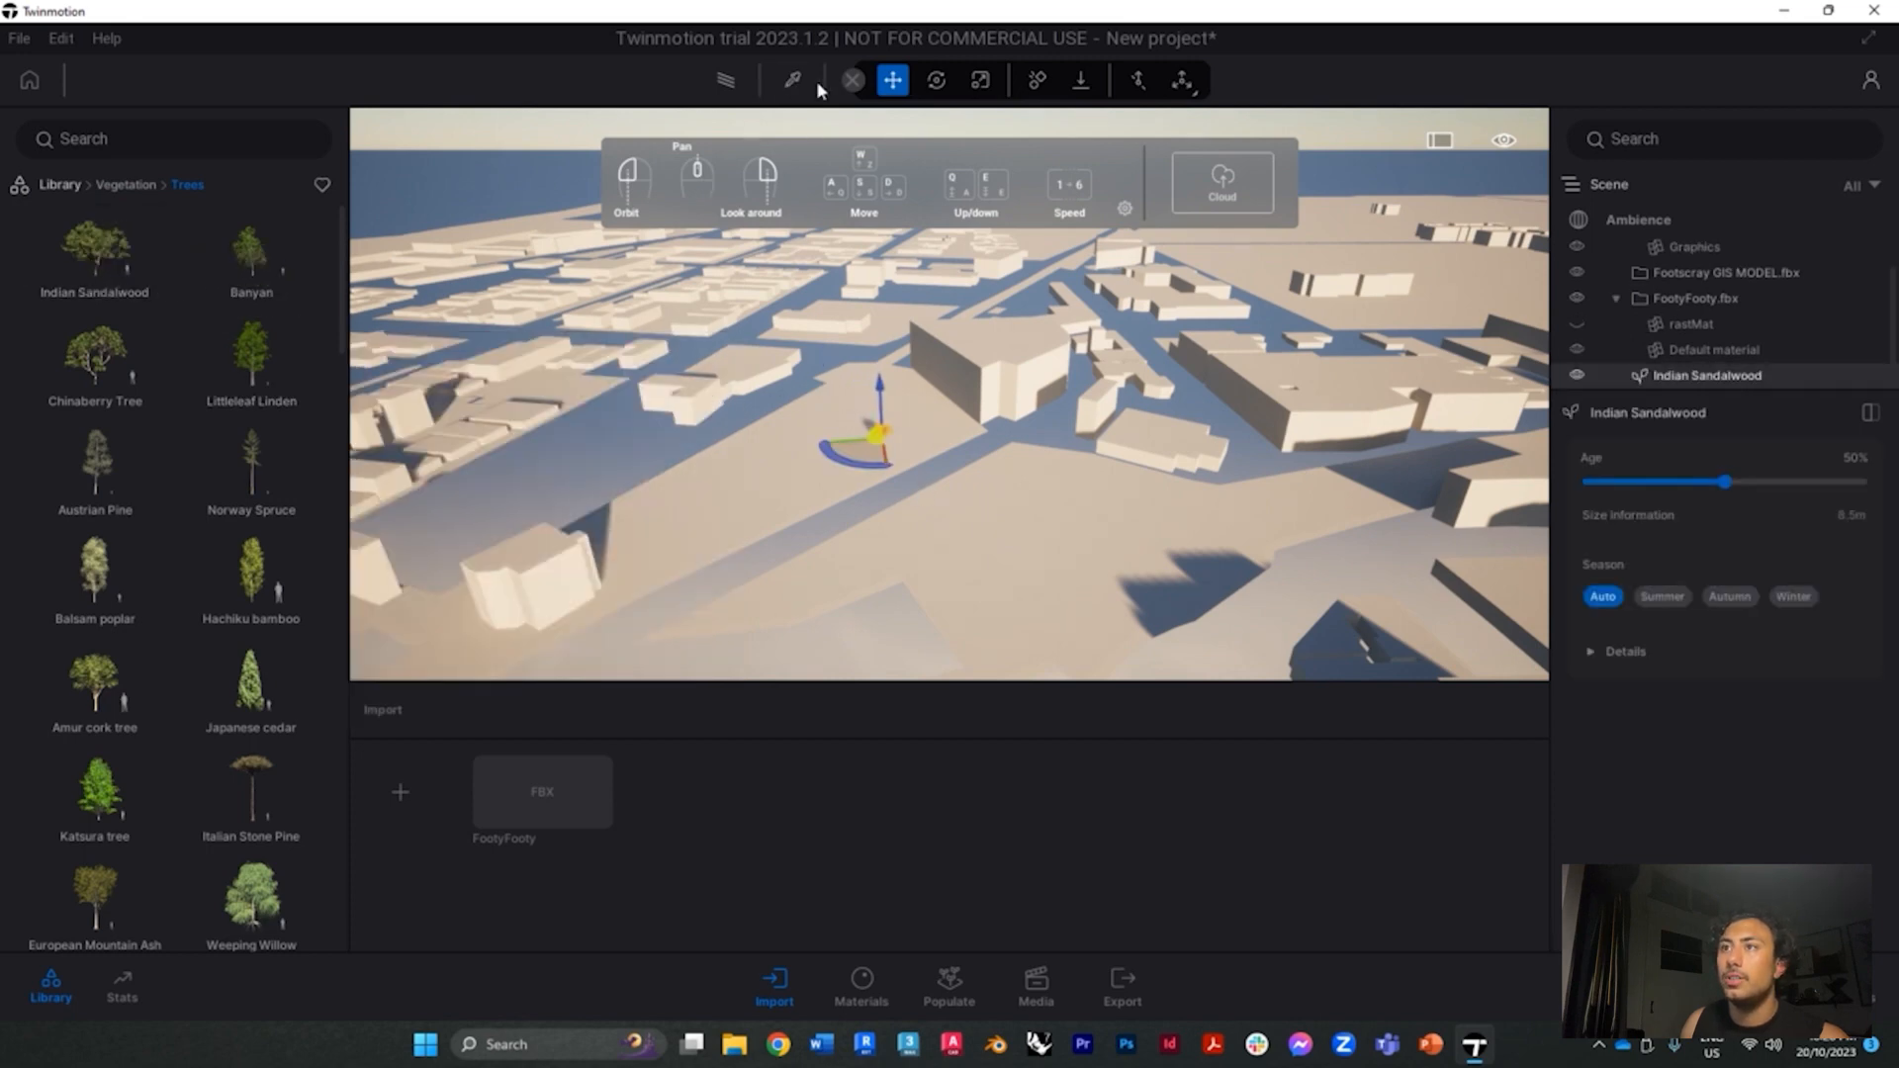
Scale the Indian Sandalwood up to about 36.3 m, adjust its position slightly on the block, and deselect it
click(977, 81)
drag(912, 470, 1130, 612)
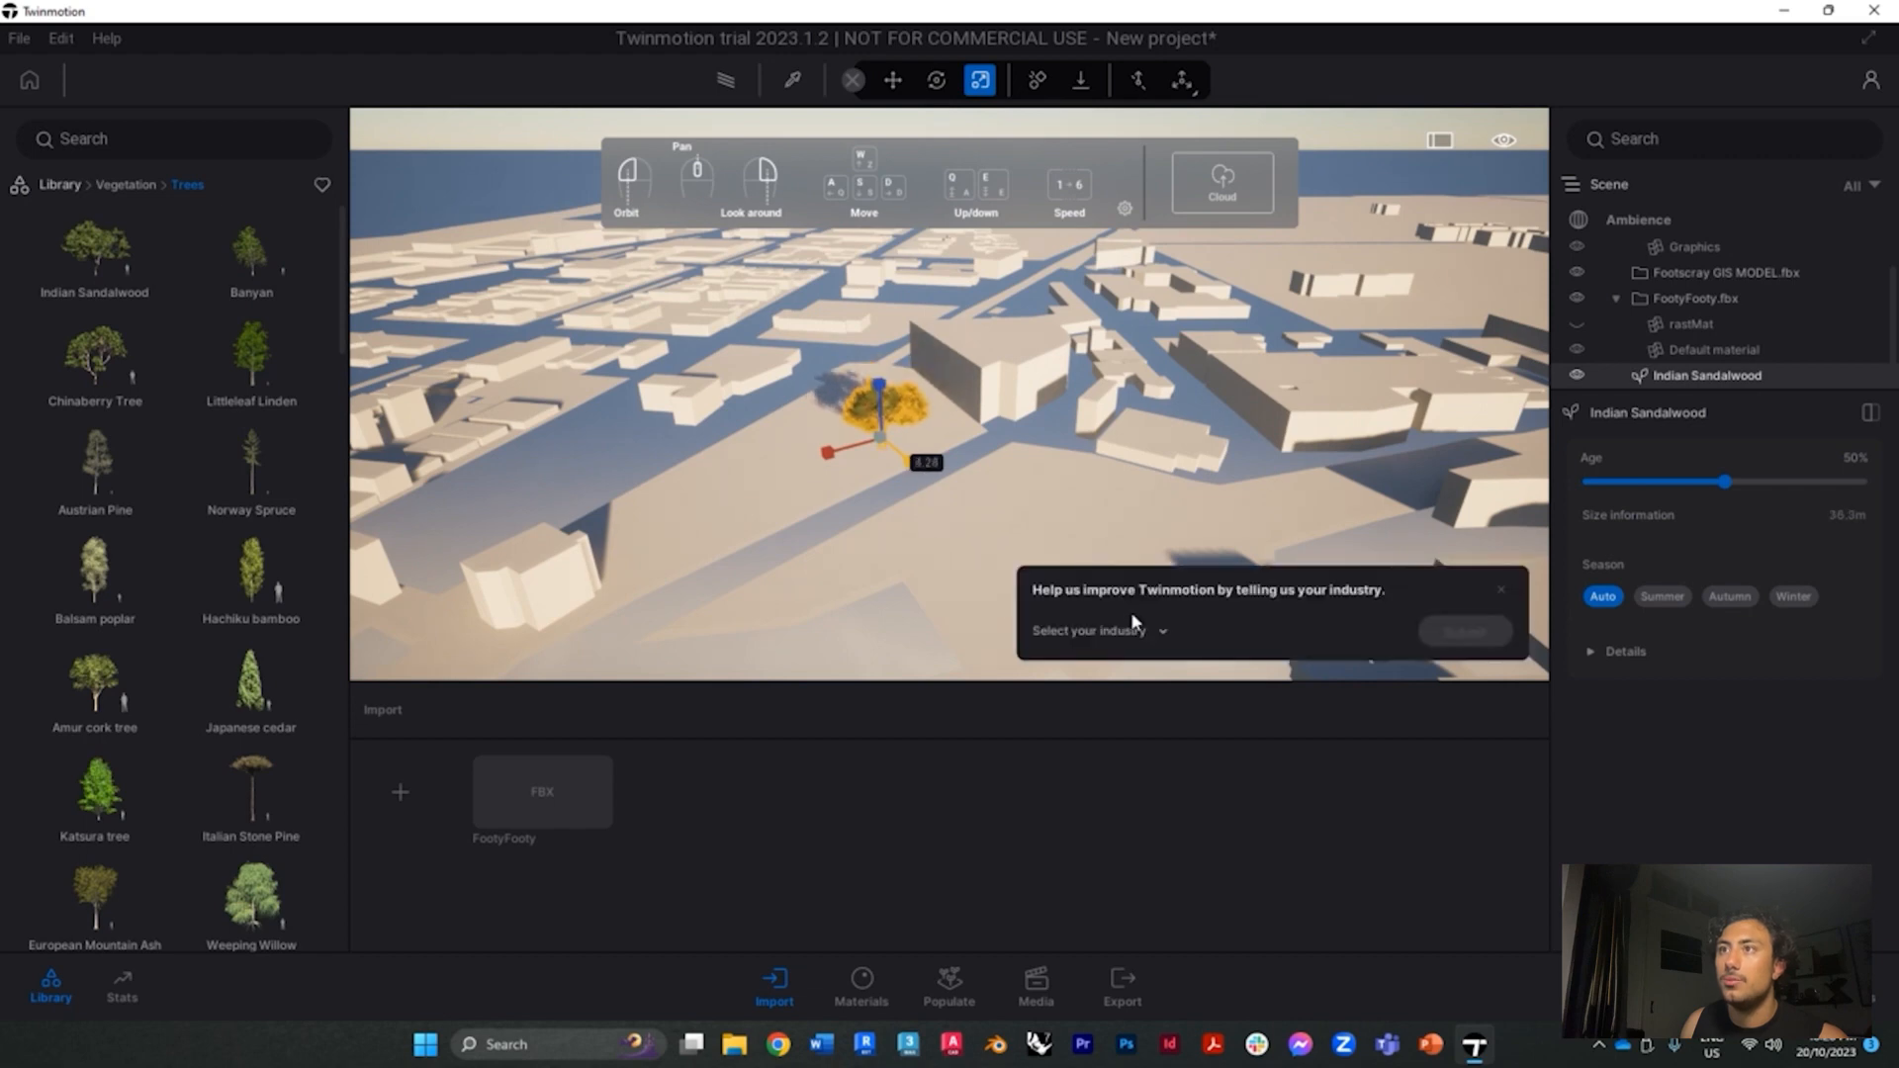
click(892, 81)
drag(876, 387, 889, 395)
drag(876, 399, 888, 389)
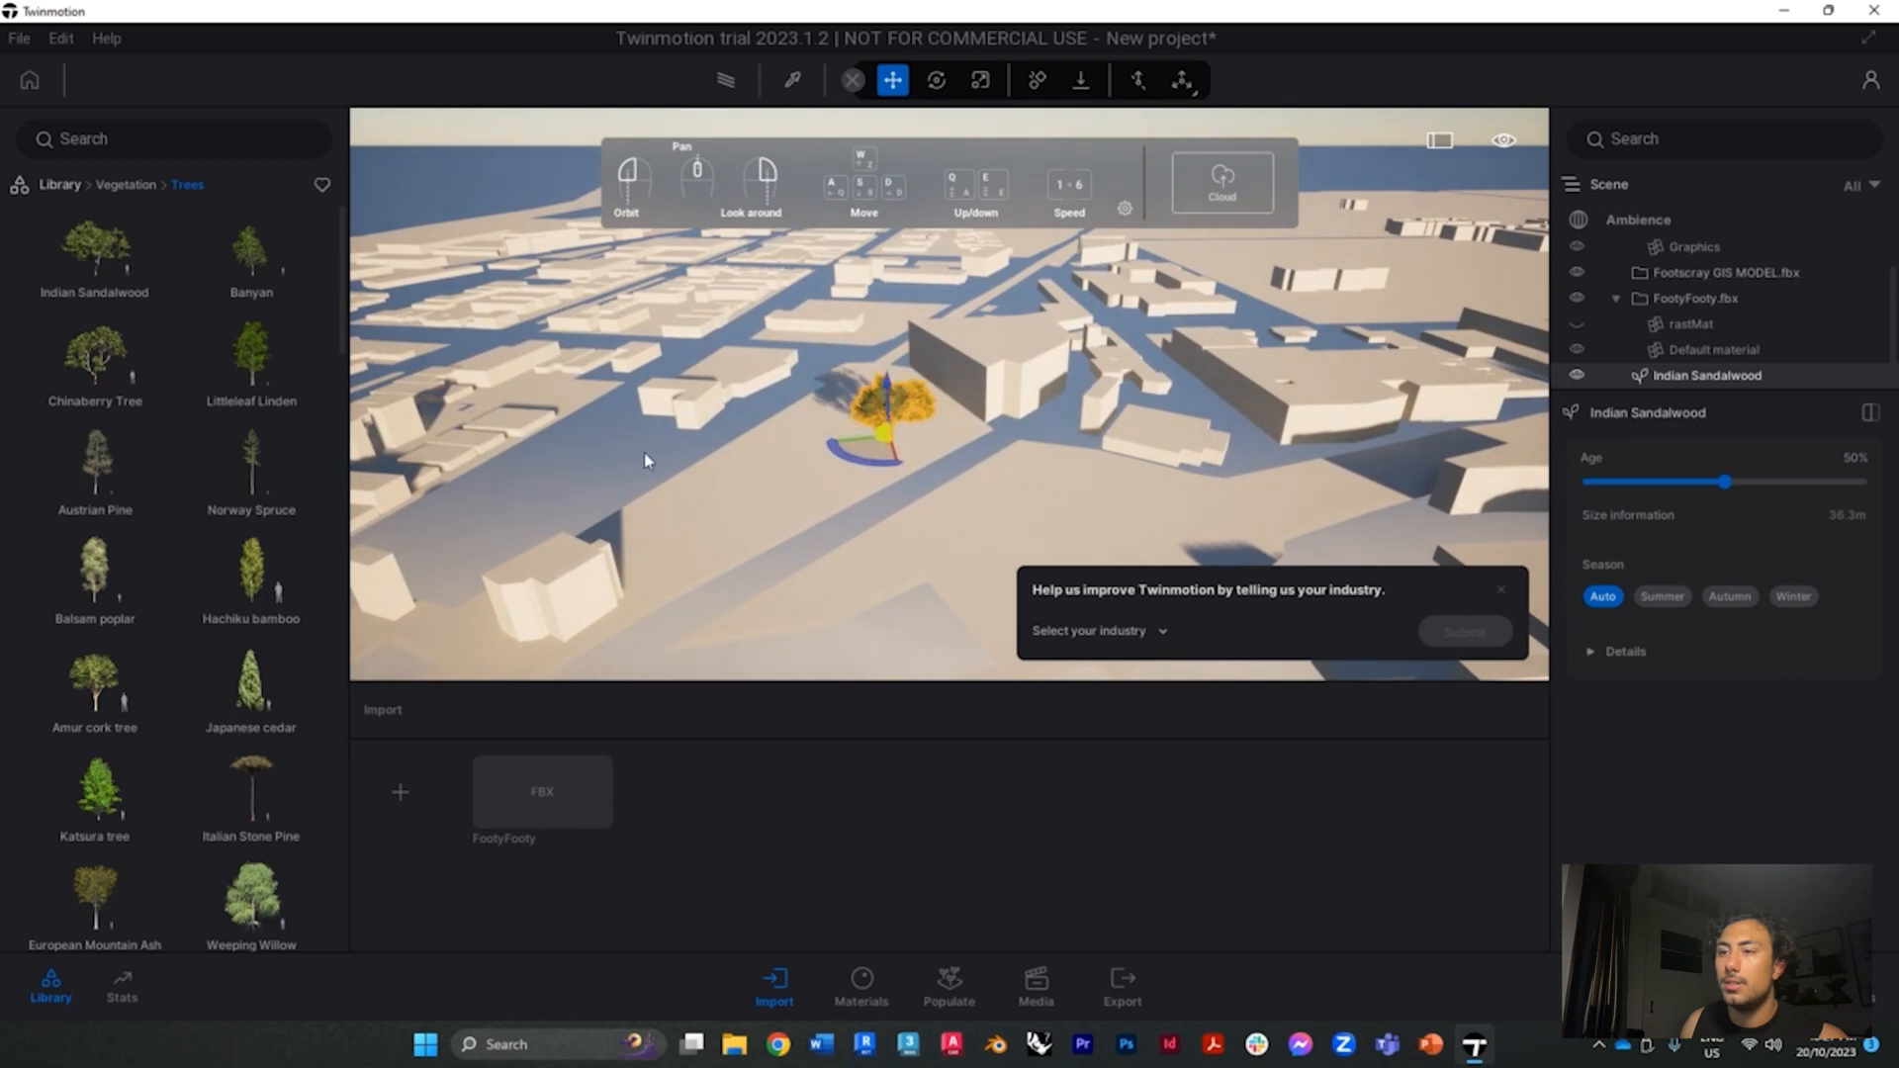
key(Escape)
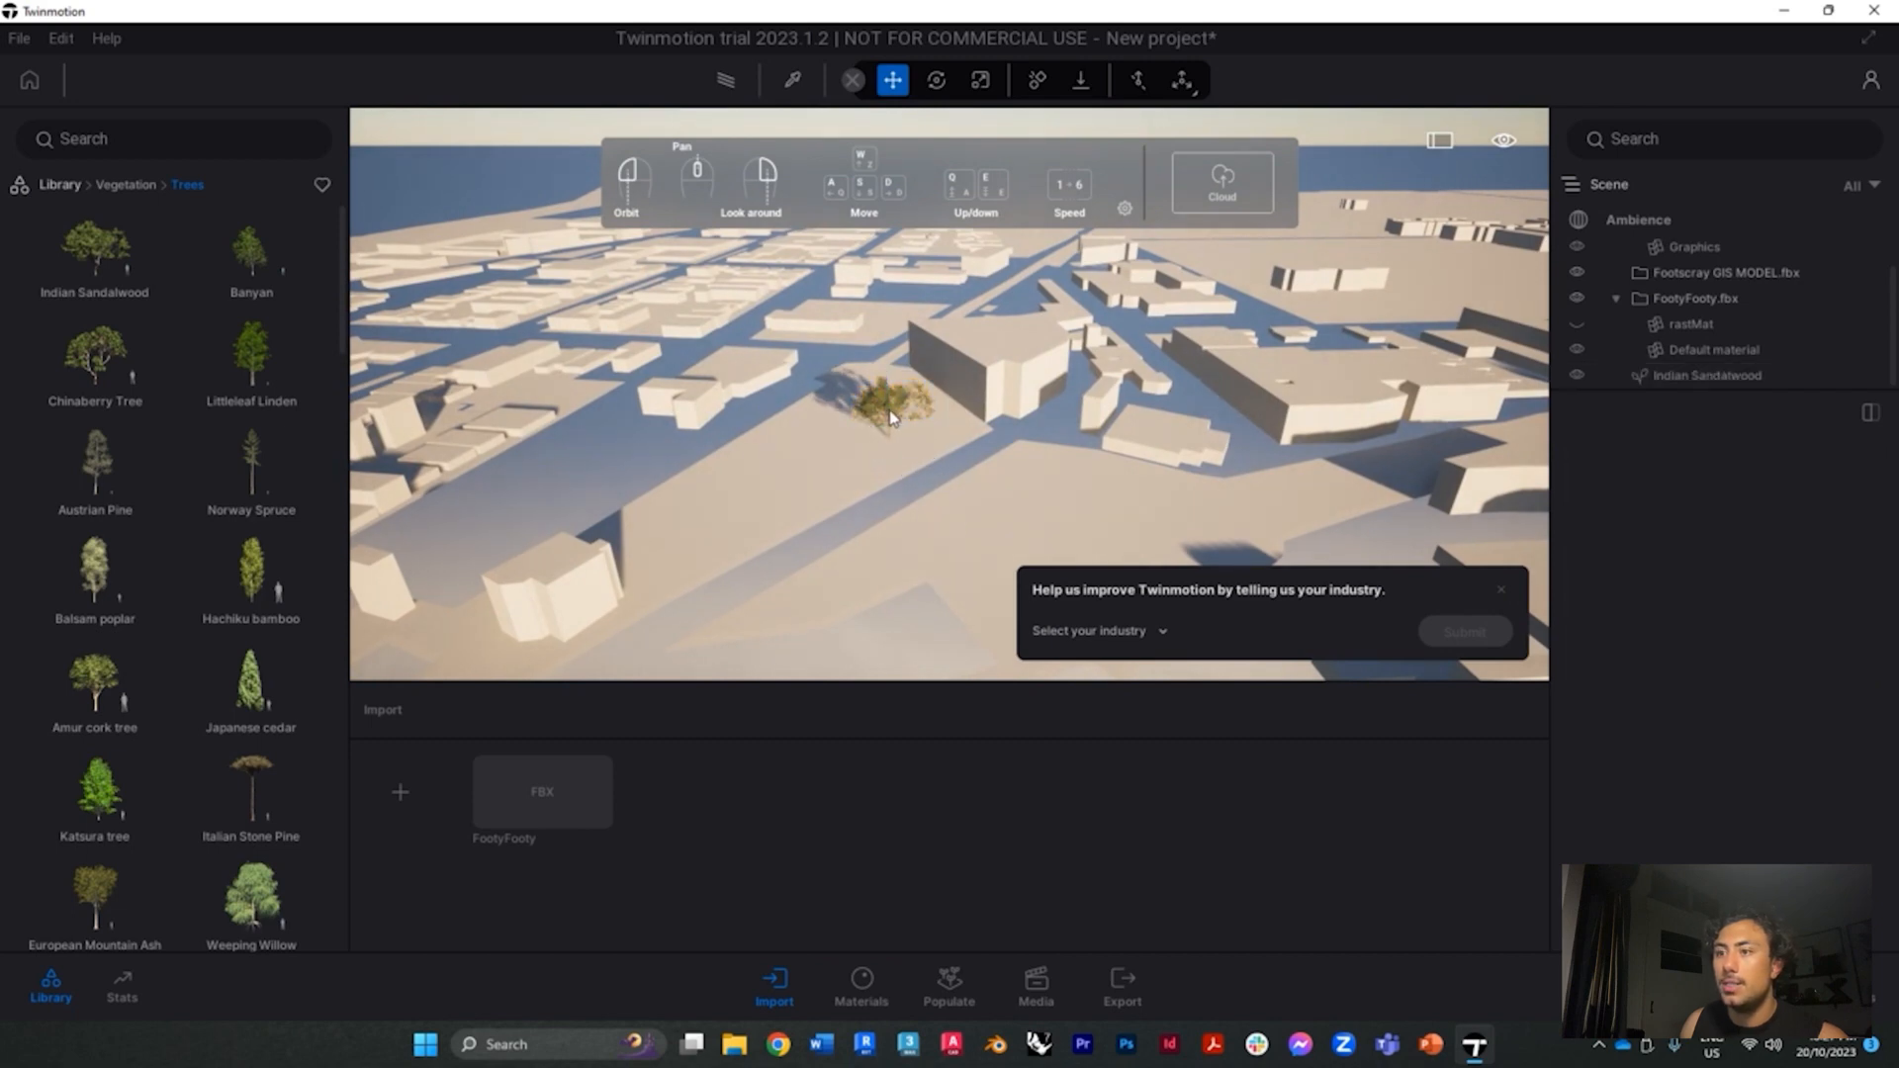
Set up foliage painting in Populate and add Littleleaf Linden as the model to paint
click(893, 420)
click(950, 985)
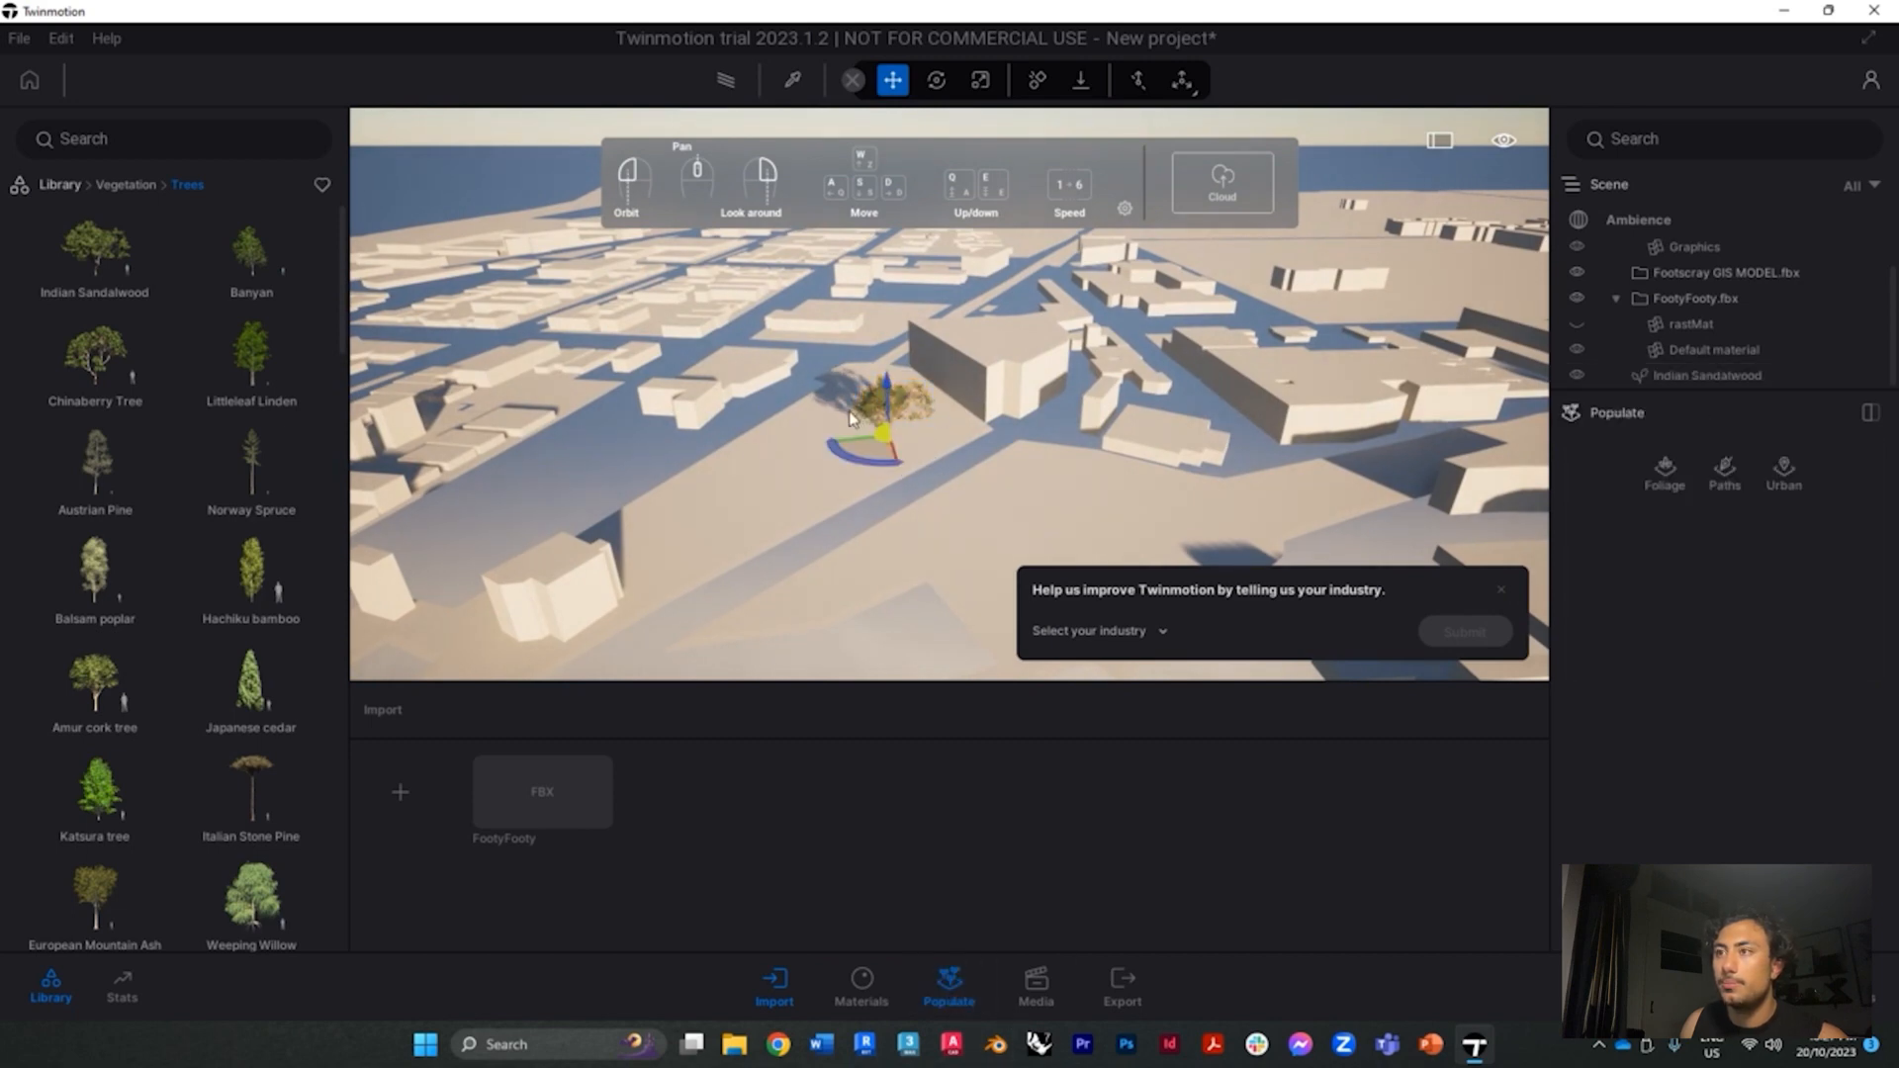
drag(839, 460, 789, 461)
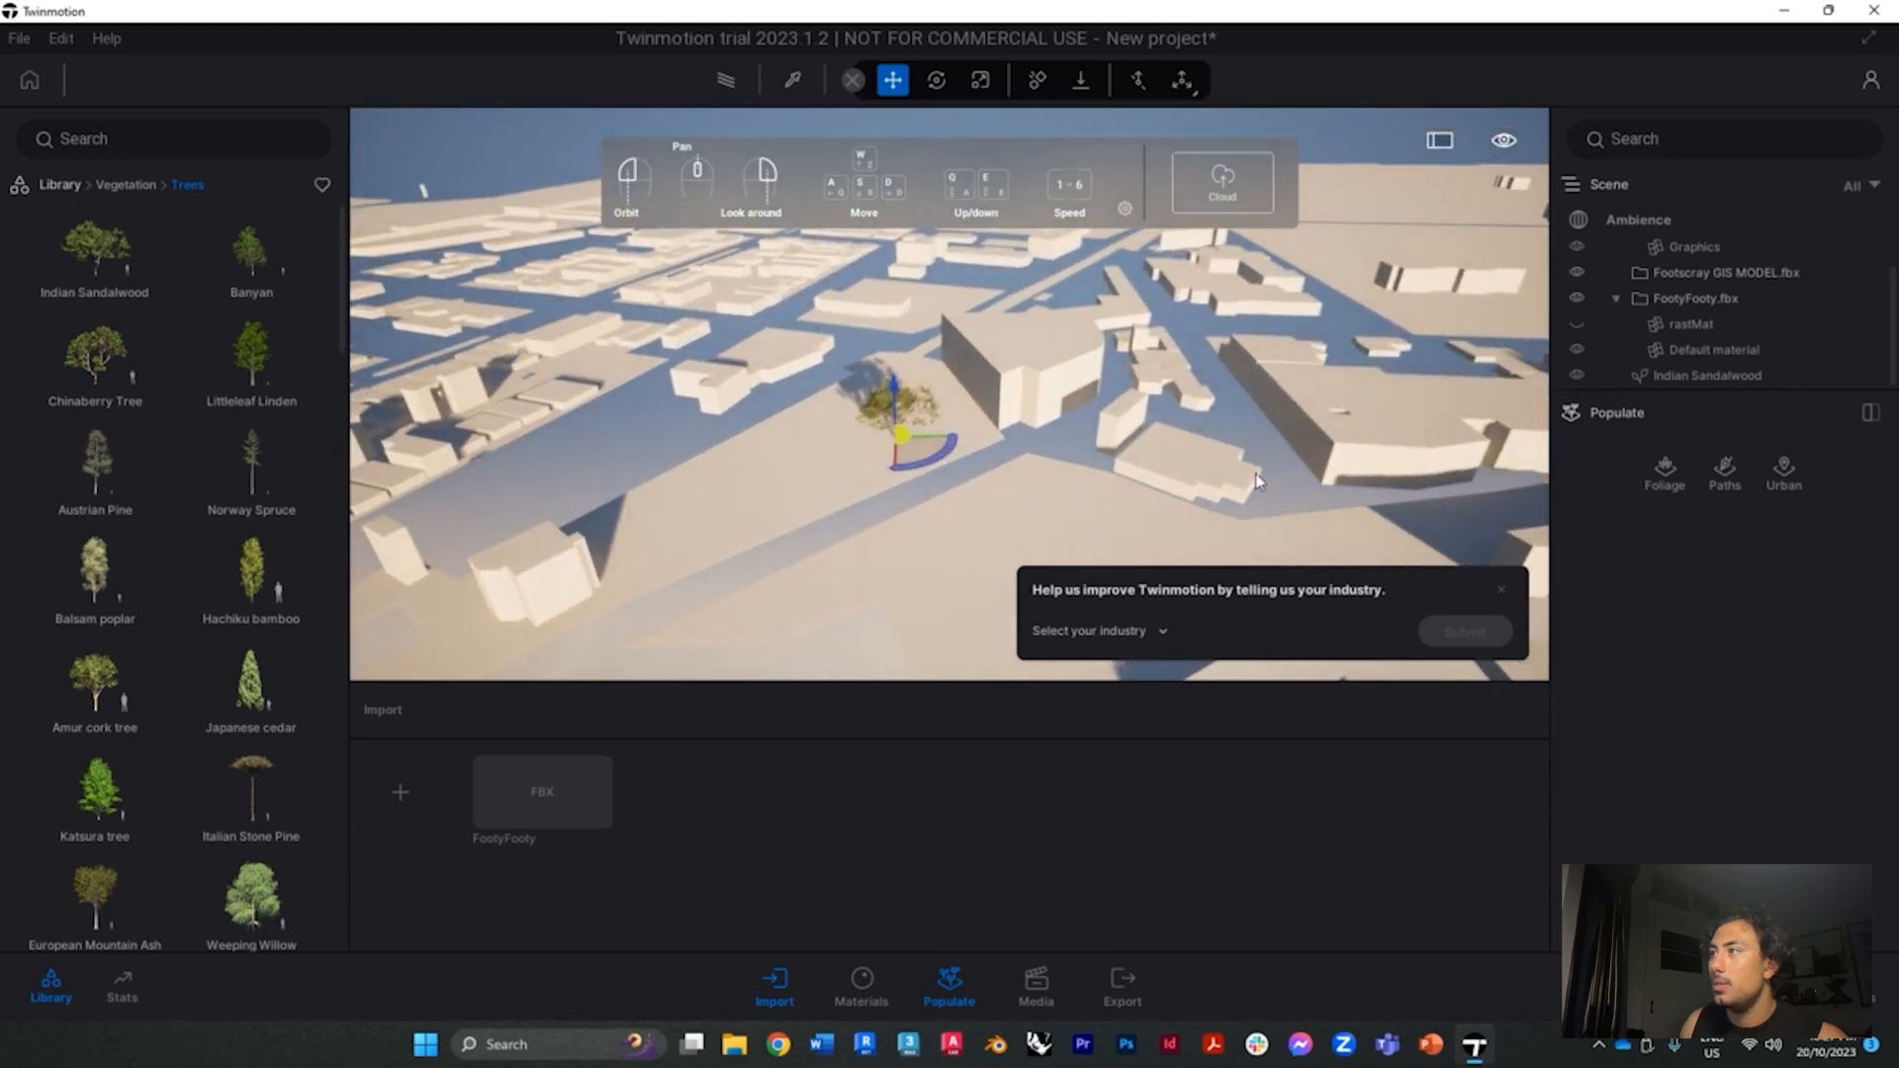
click(1680, 462)
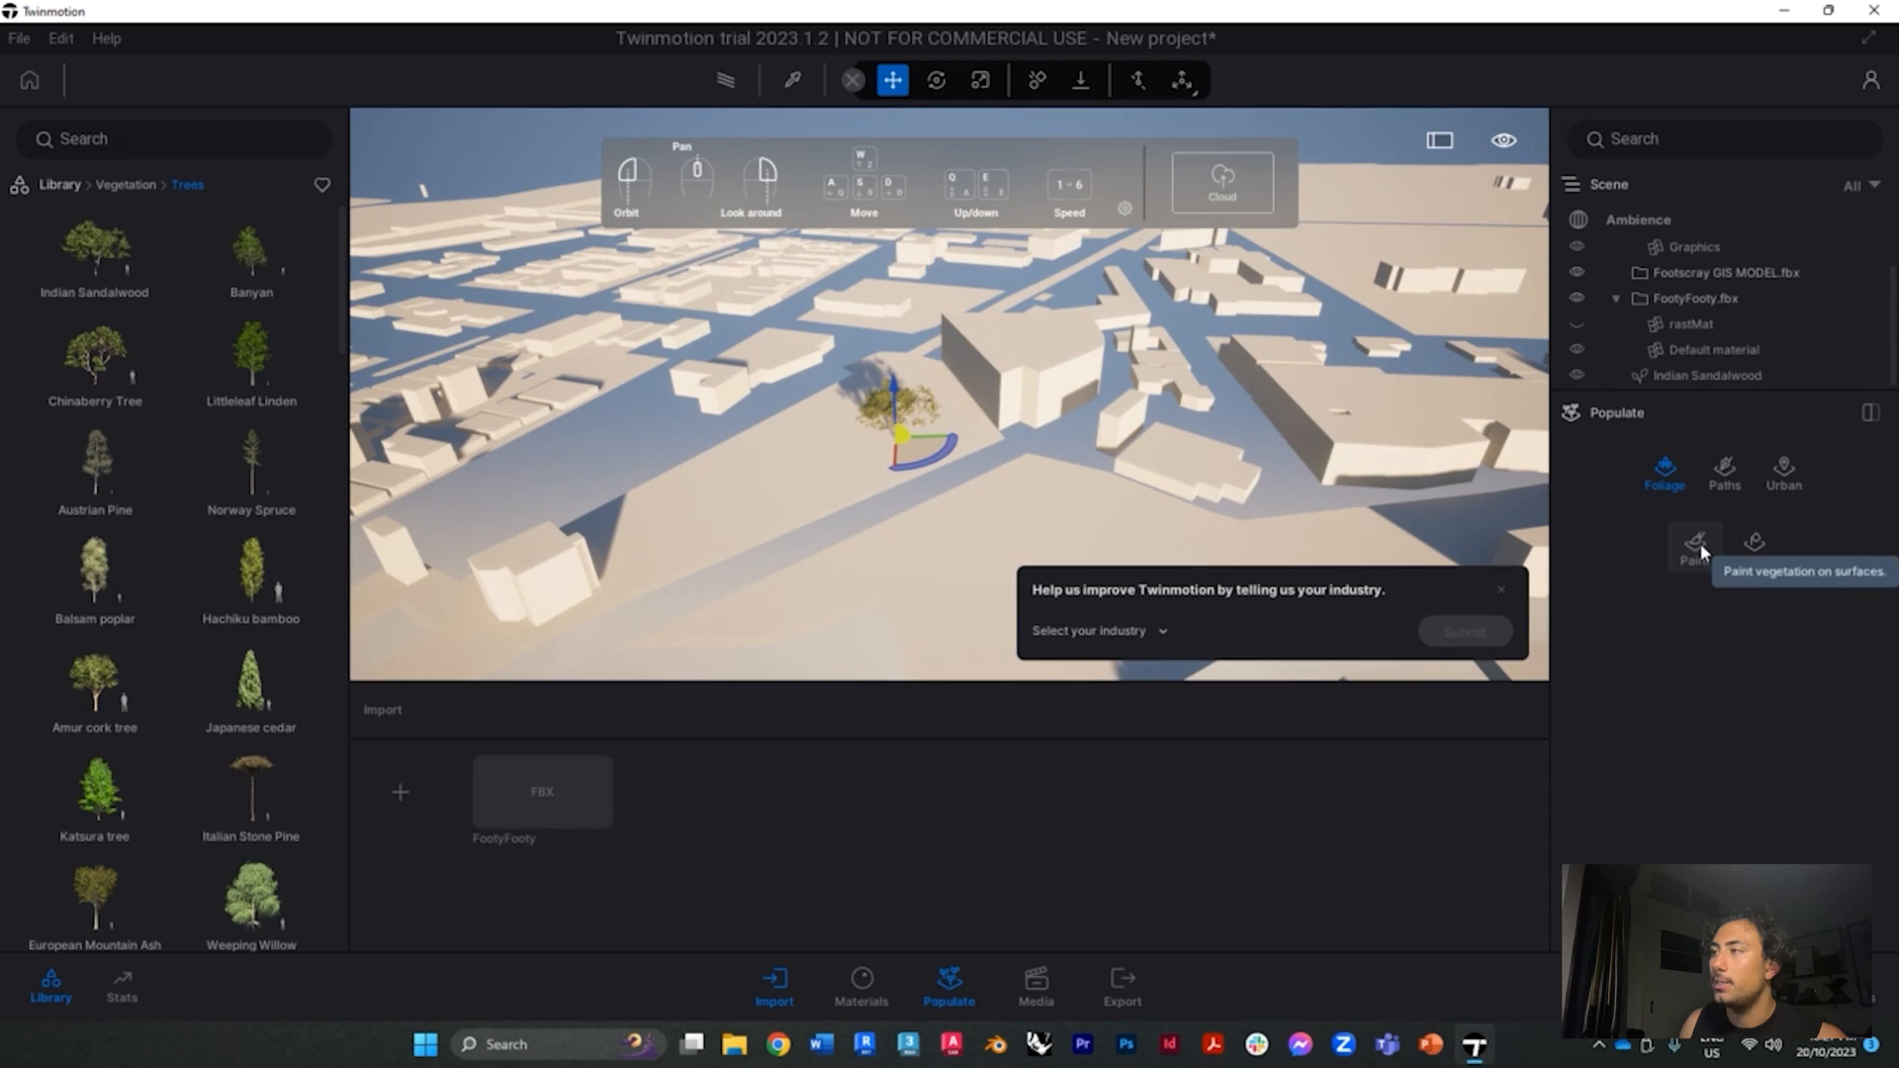
click(1697, 548)
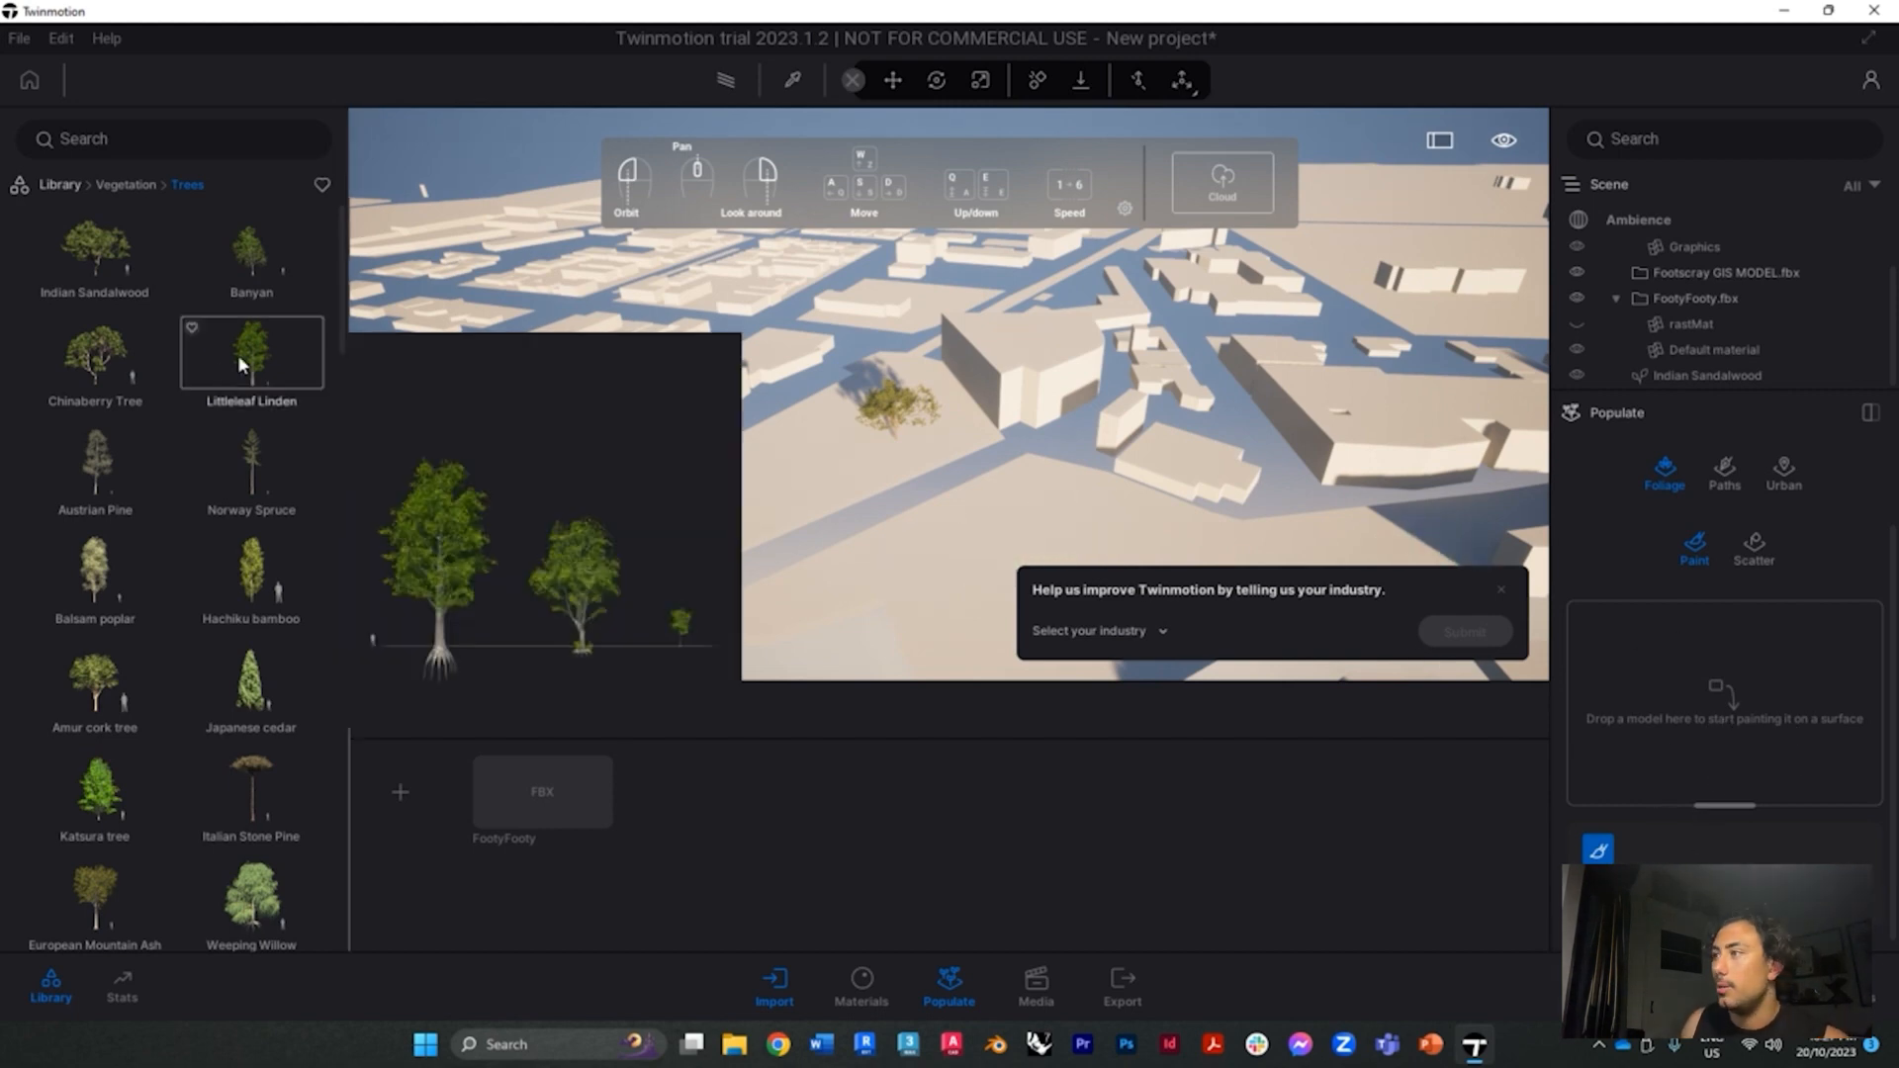
mouse_move(238, 354)
mouse_down()
mouse_move(714, 455)
mouse_move(1766, 758)
mouse_move(1718, 716)
mouse_up()
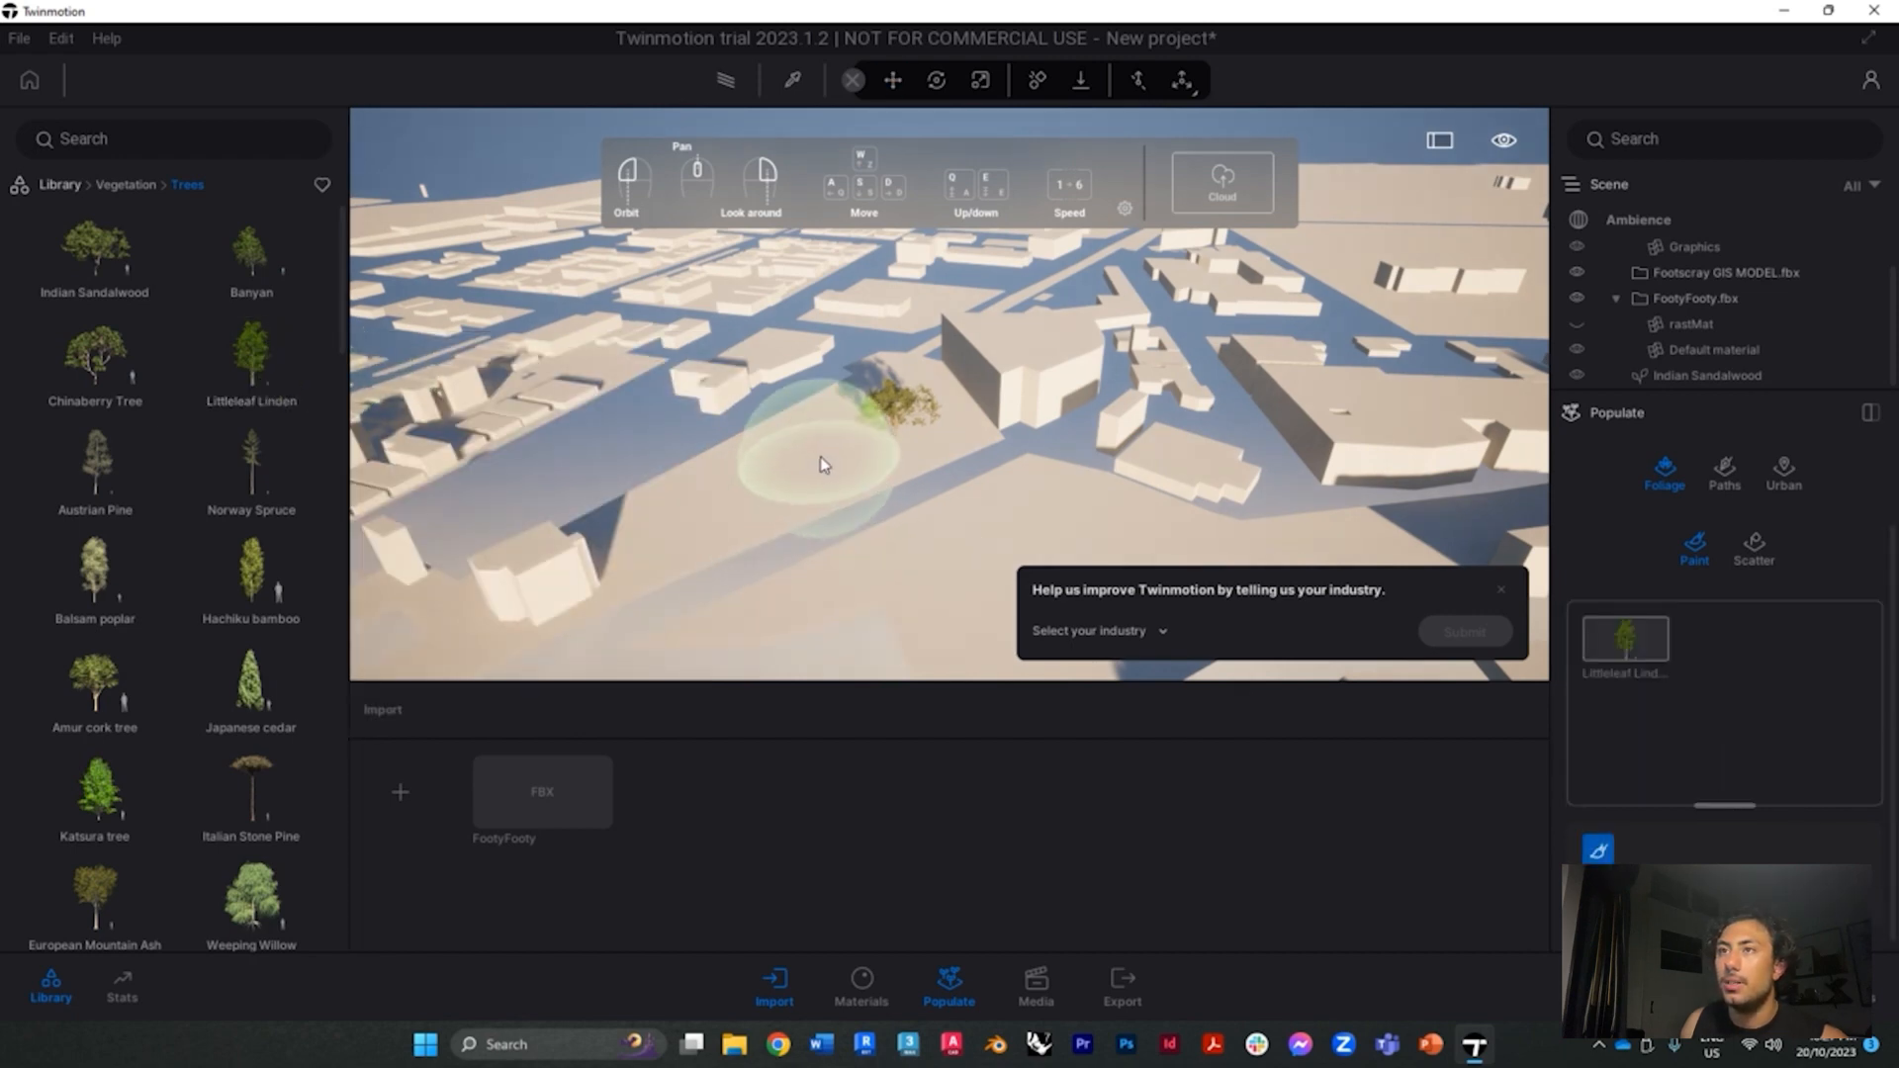
Paint Littleleaf Linden trees over the open blocks around the sandalwood and the small building behind it, and select the linden in the painted vegetation
click(782, 473)
drag(782, 466, 693, 519)
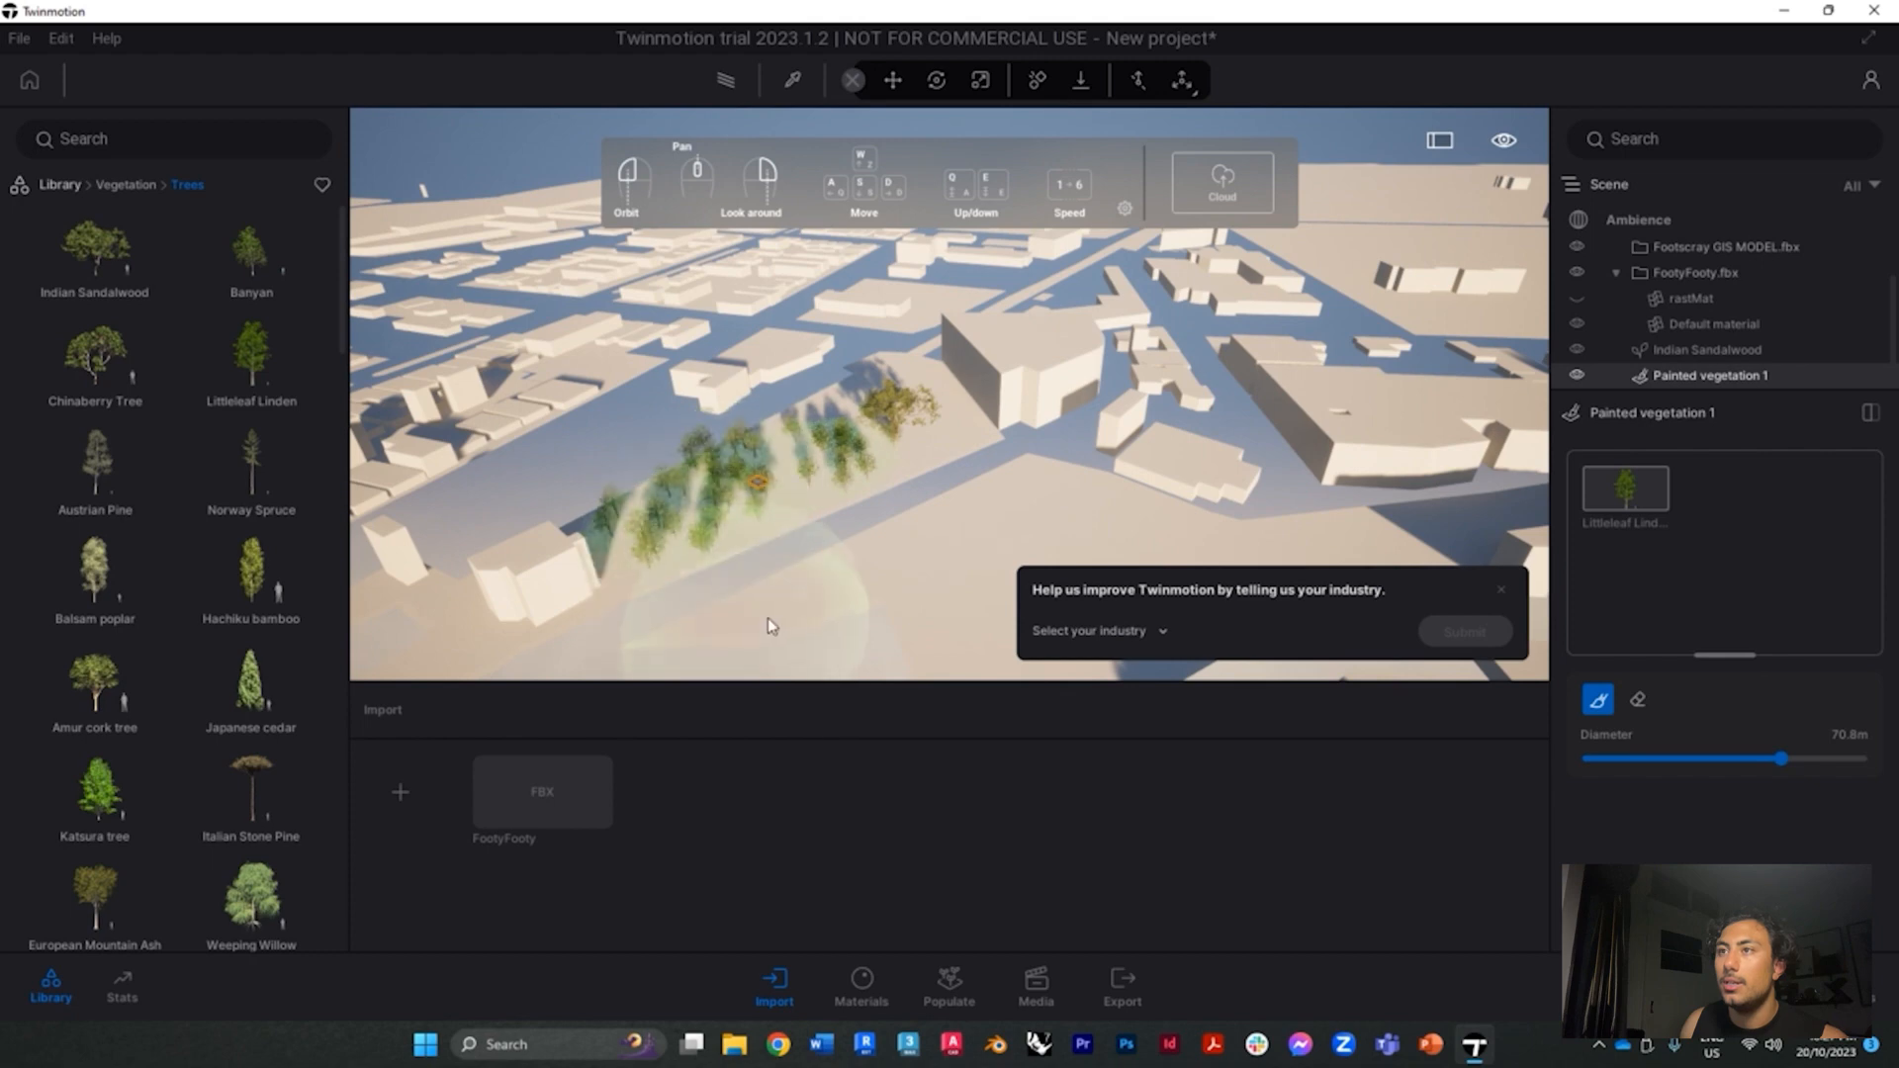
mouse_move(840, 627)
mouse_down()
mouse_move(871, 583)
mouse_move(1028, 524)
mouse_move(1131, 537)
mouse_up()
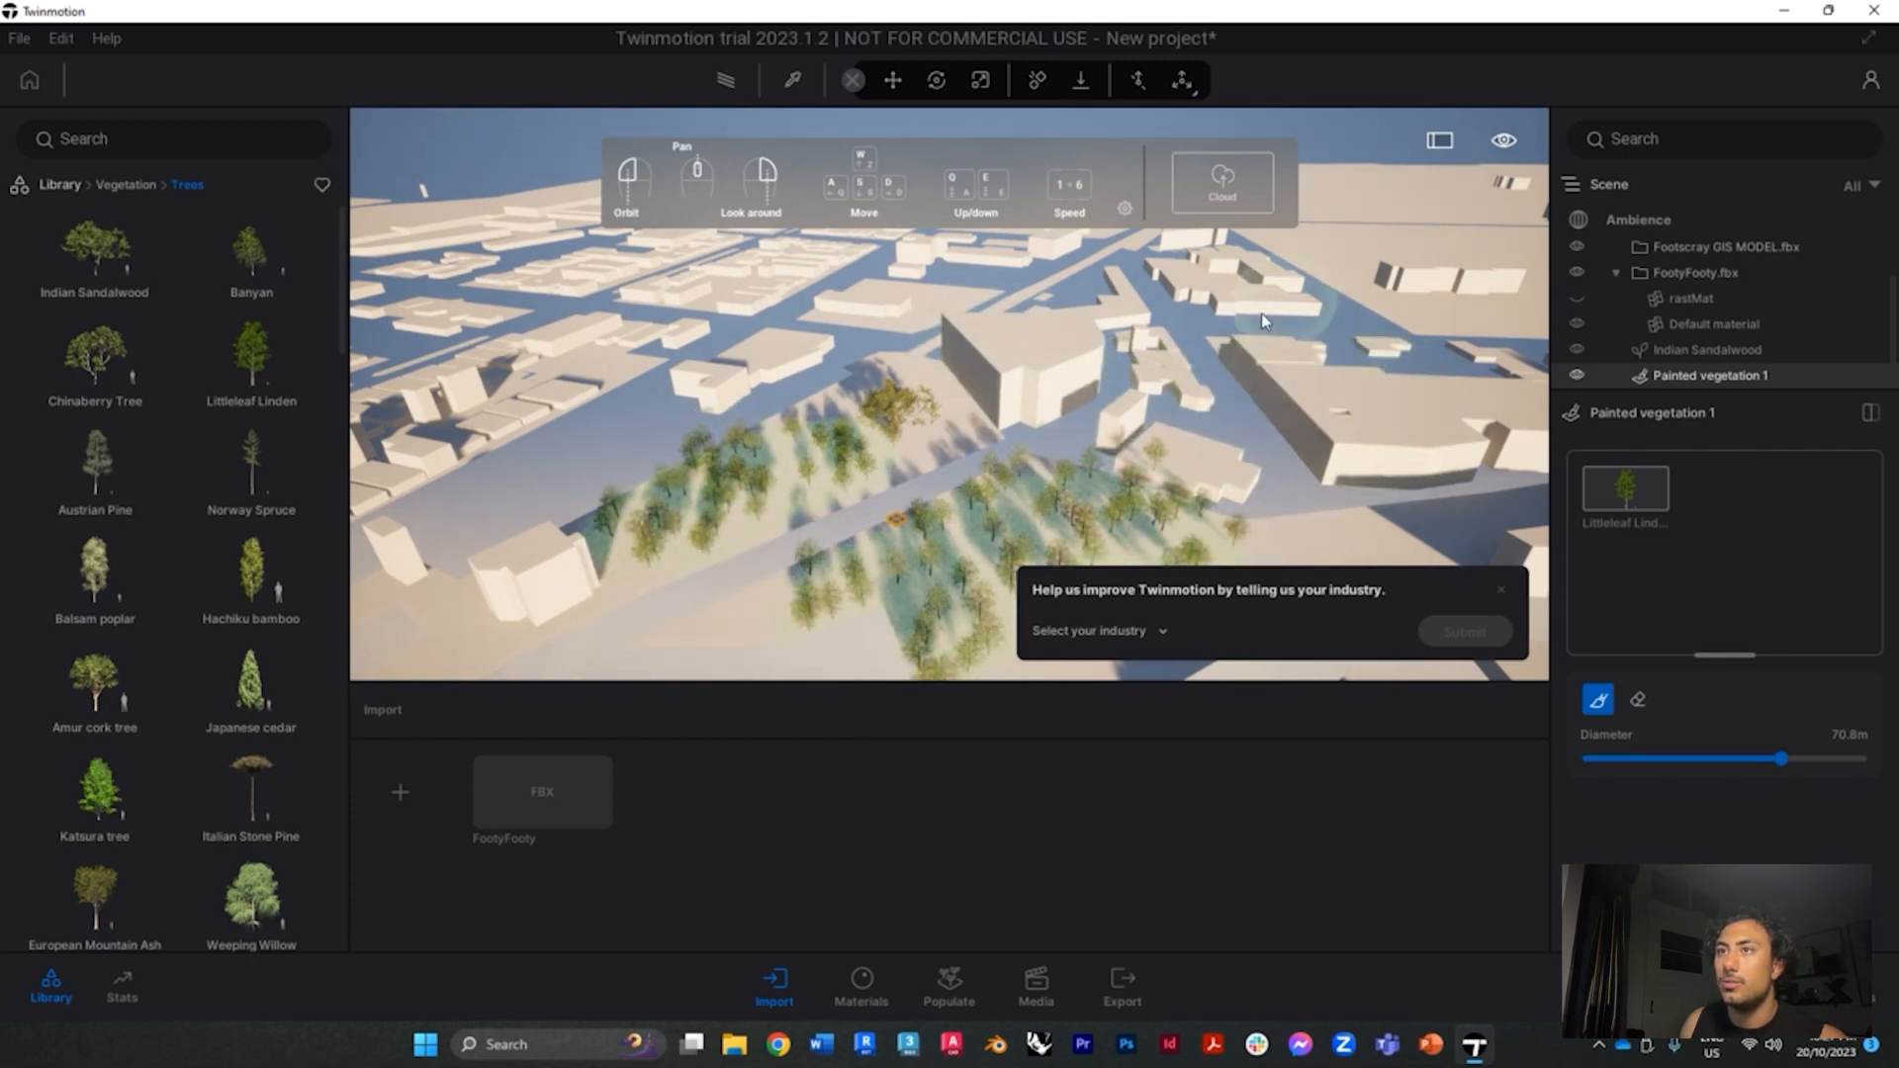
click(778, 353)
mouse_move(779, 358)
mouse_down()
mouse_move(939, 435)
mouse_move(1071, 450)
mouse_up()
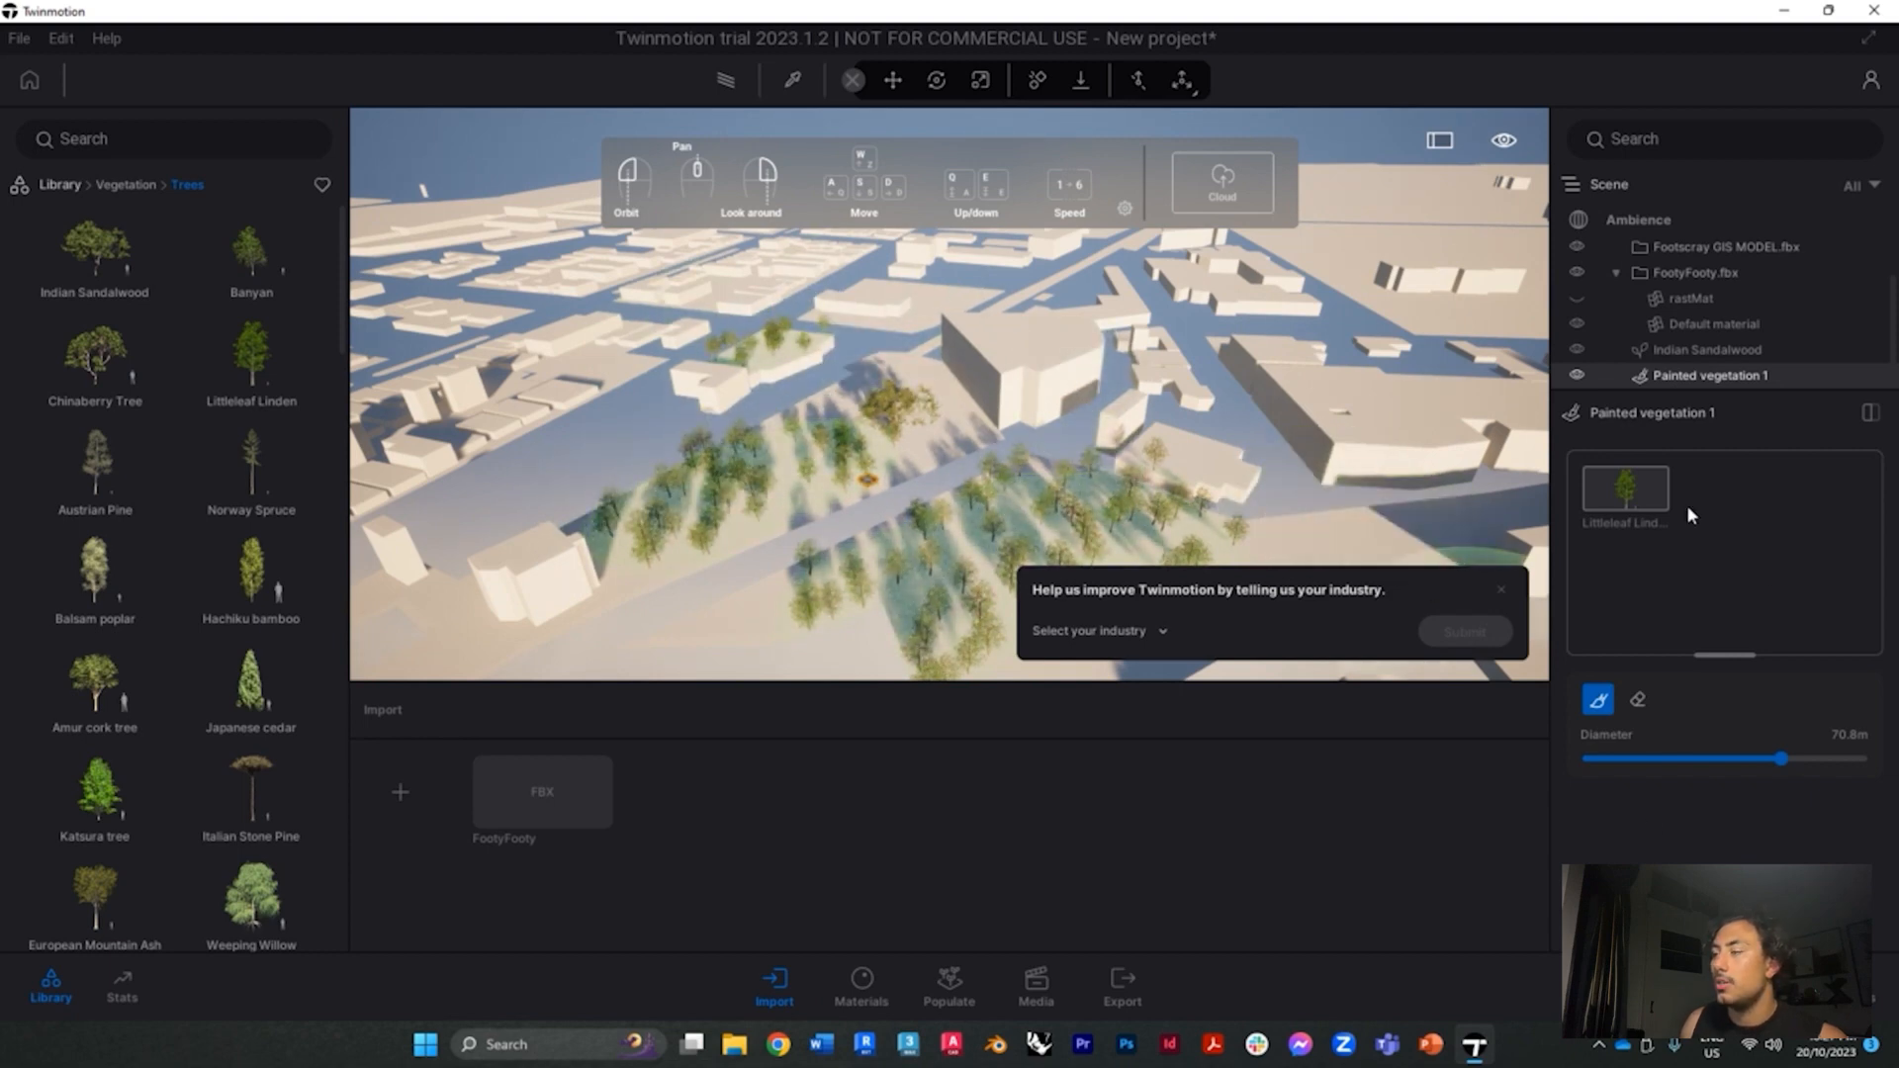
click(1638, 501)
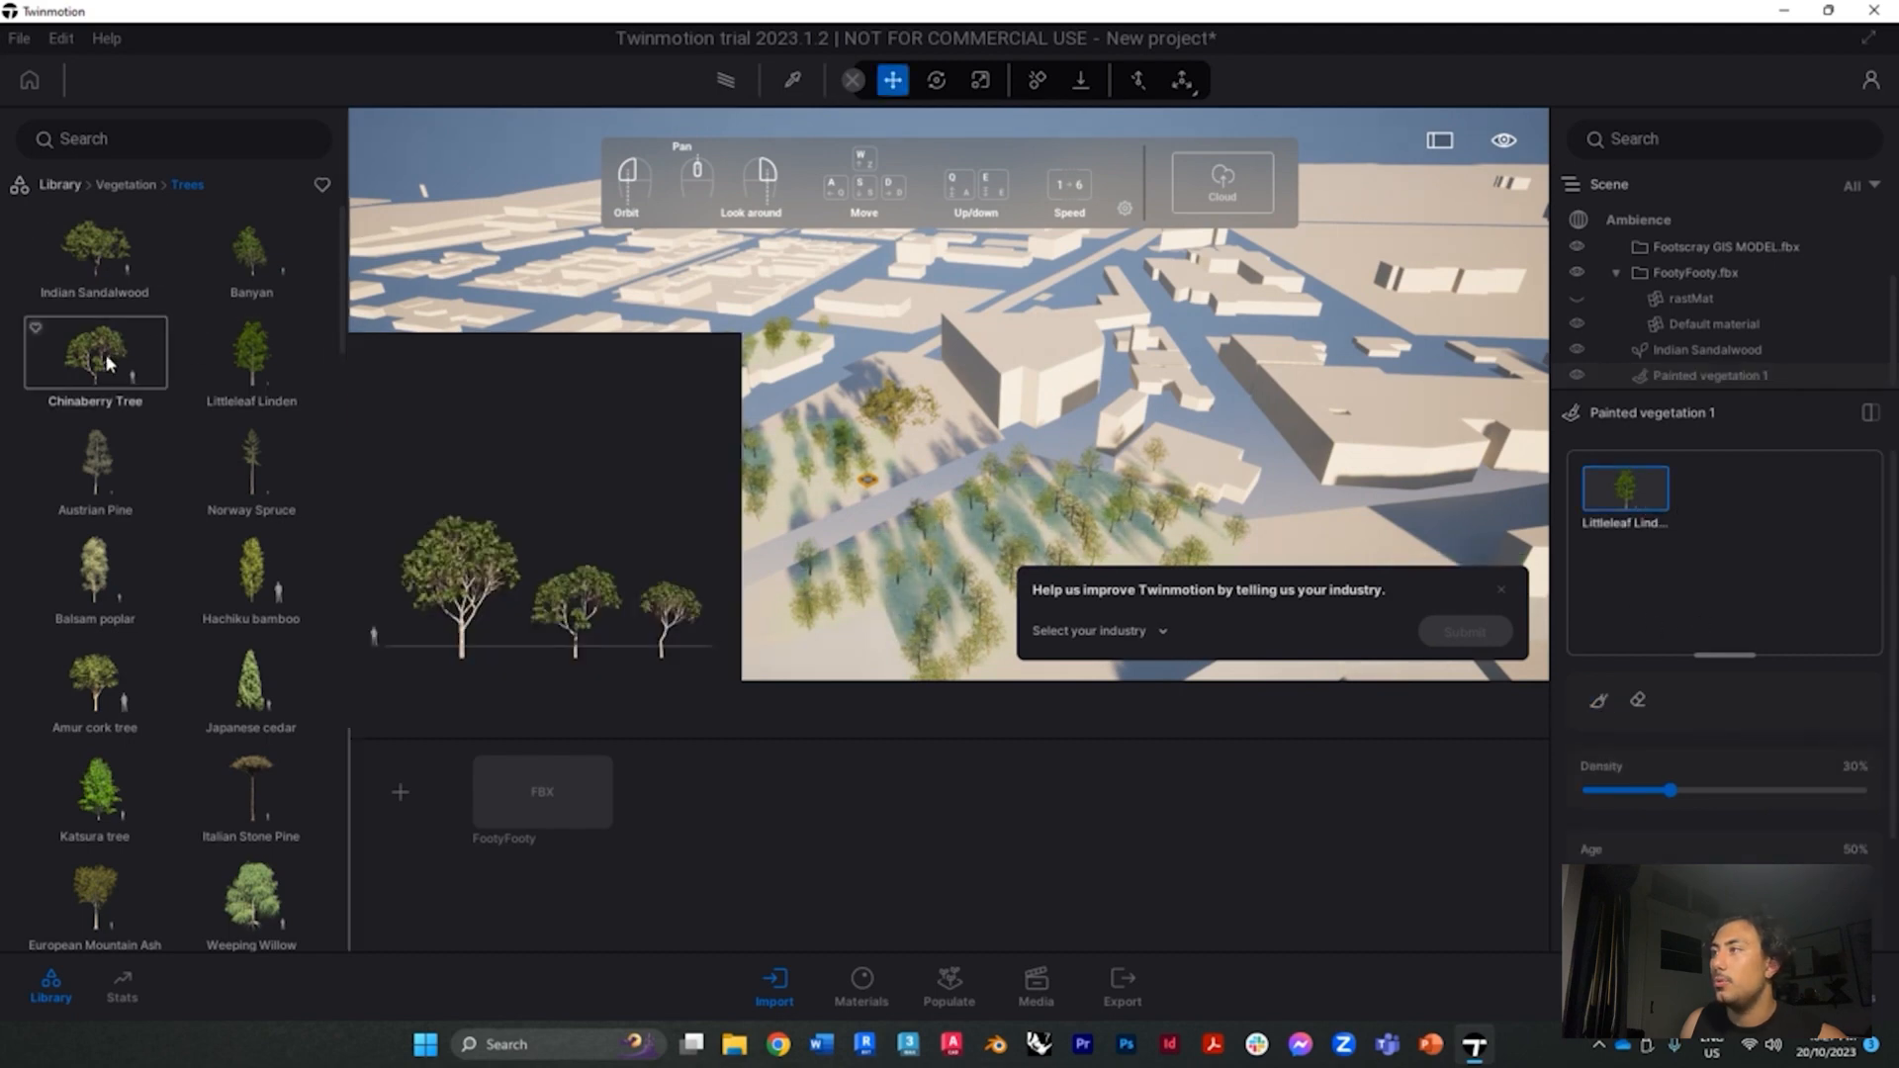
Add Chinaberry Tree to the painted vegetation, and undo back past both that addition and the Littleleaf Linden painting
drag(1721, 553, 1721, 495)
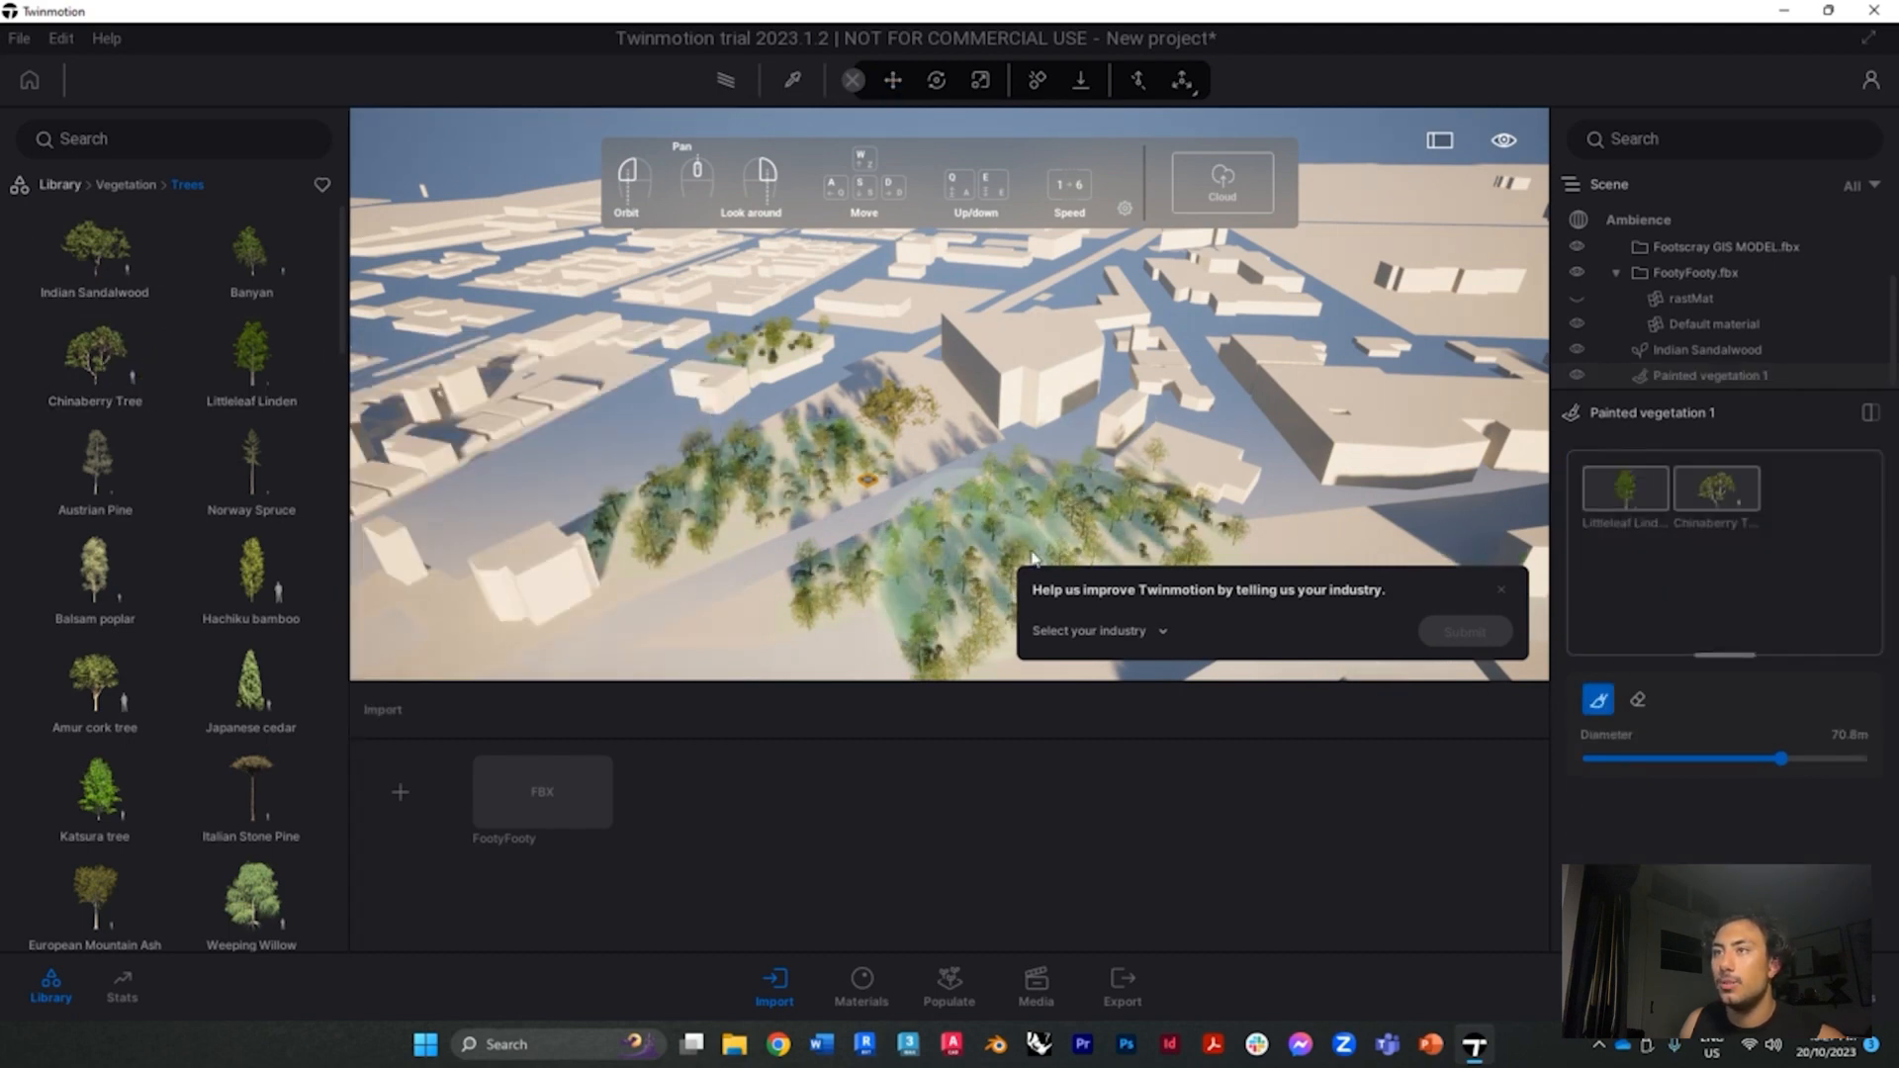
key(ctrl+z)
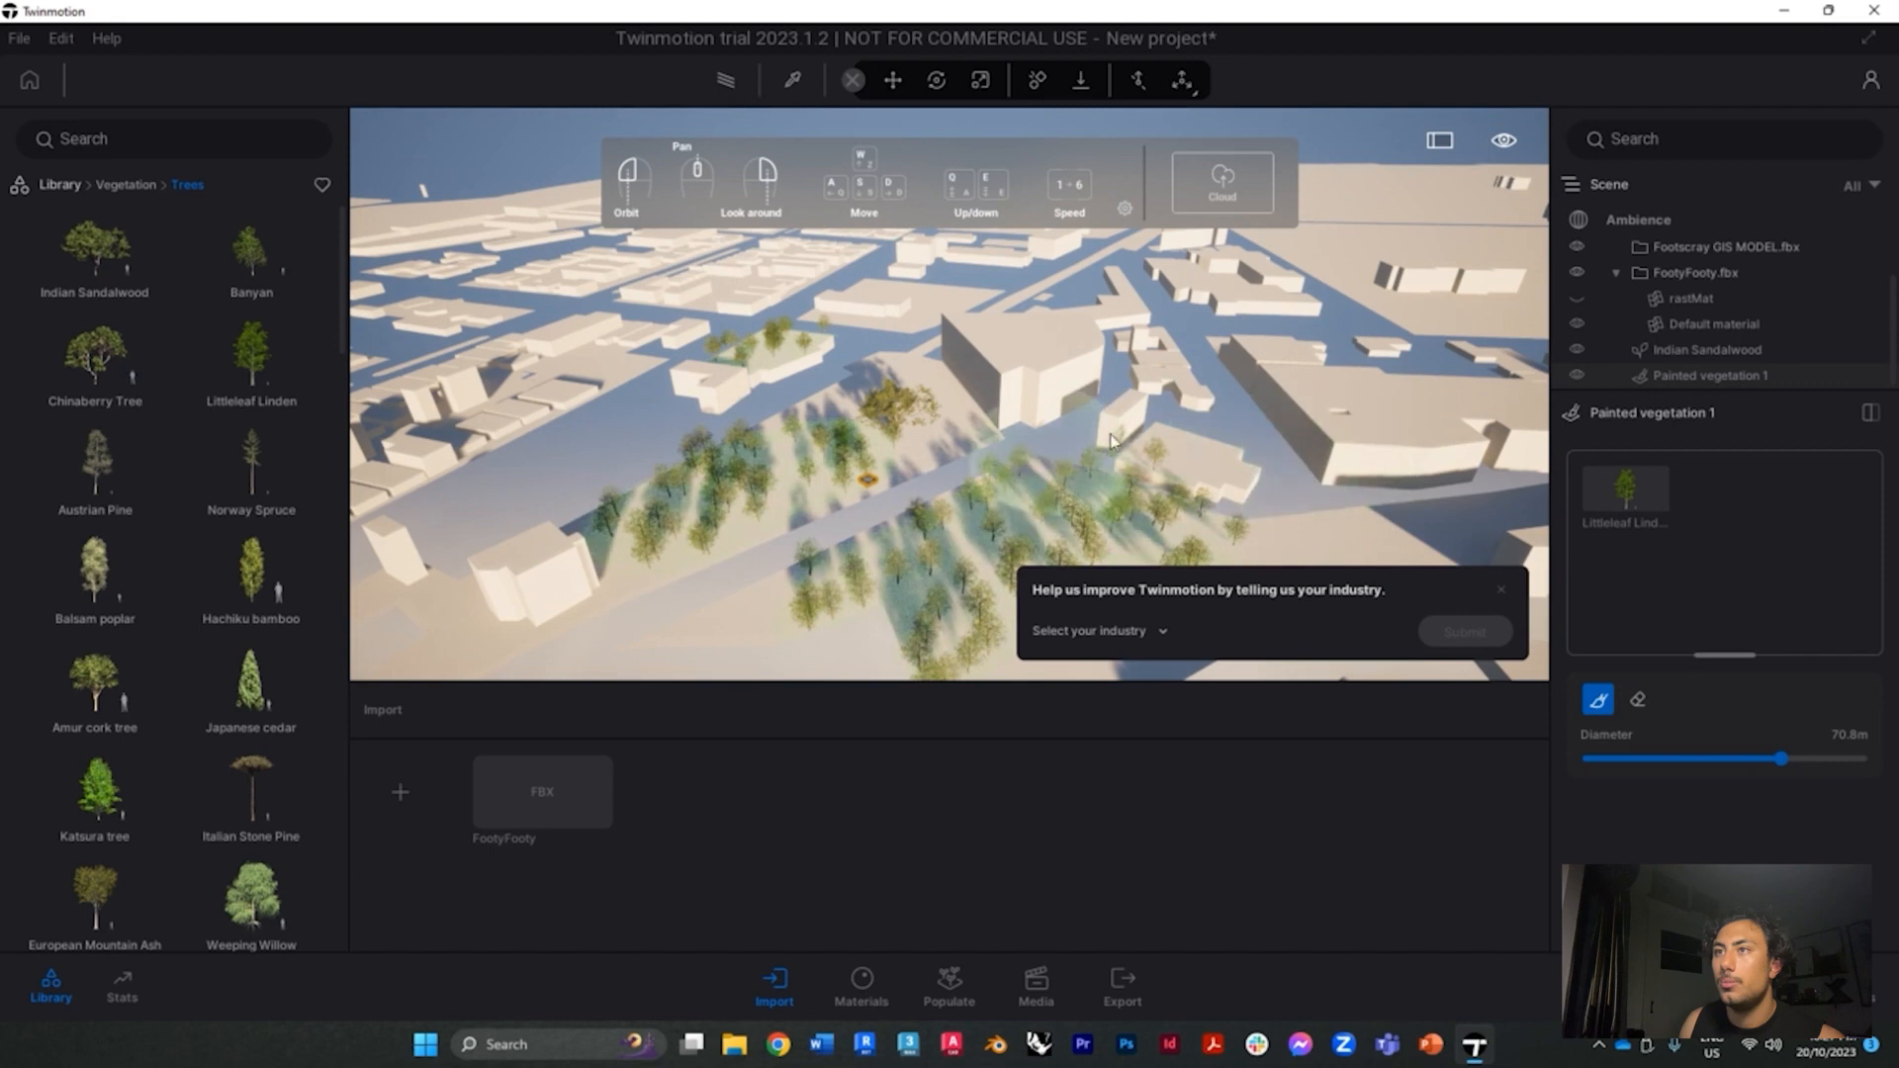
key(ctrl+z)
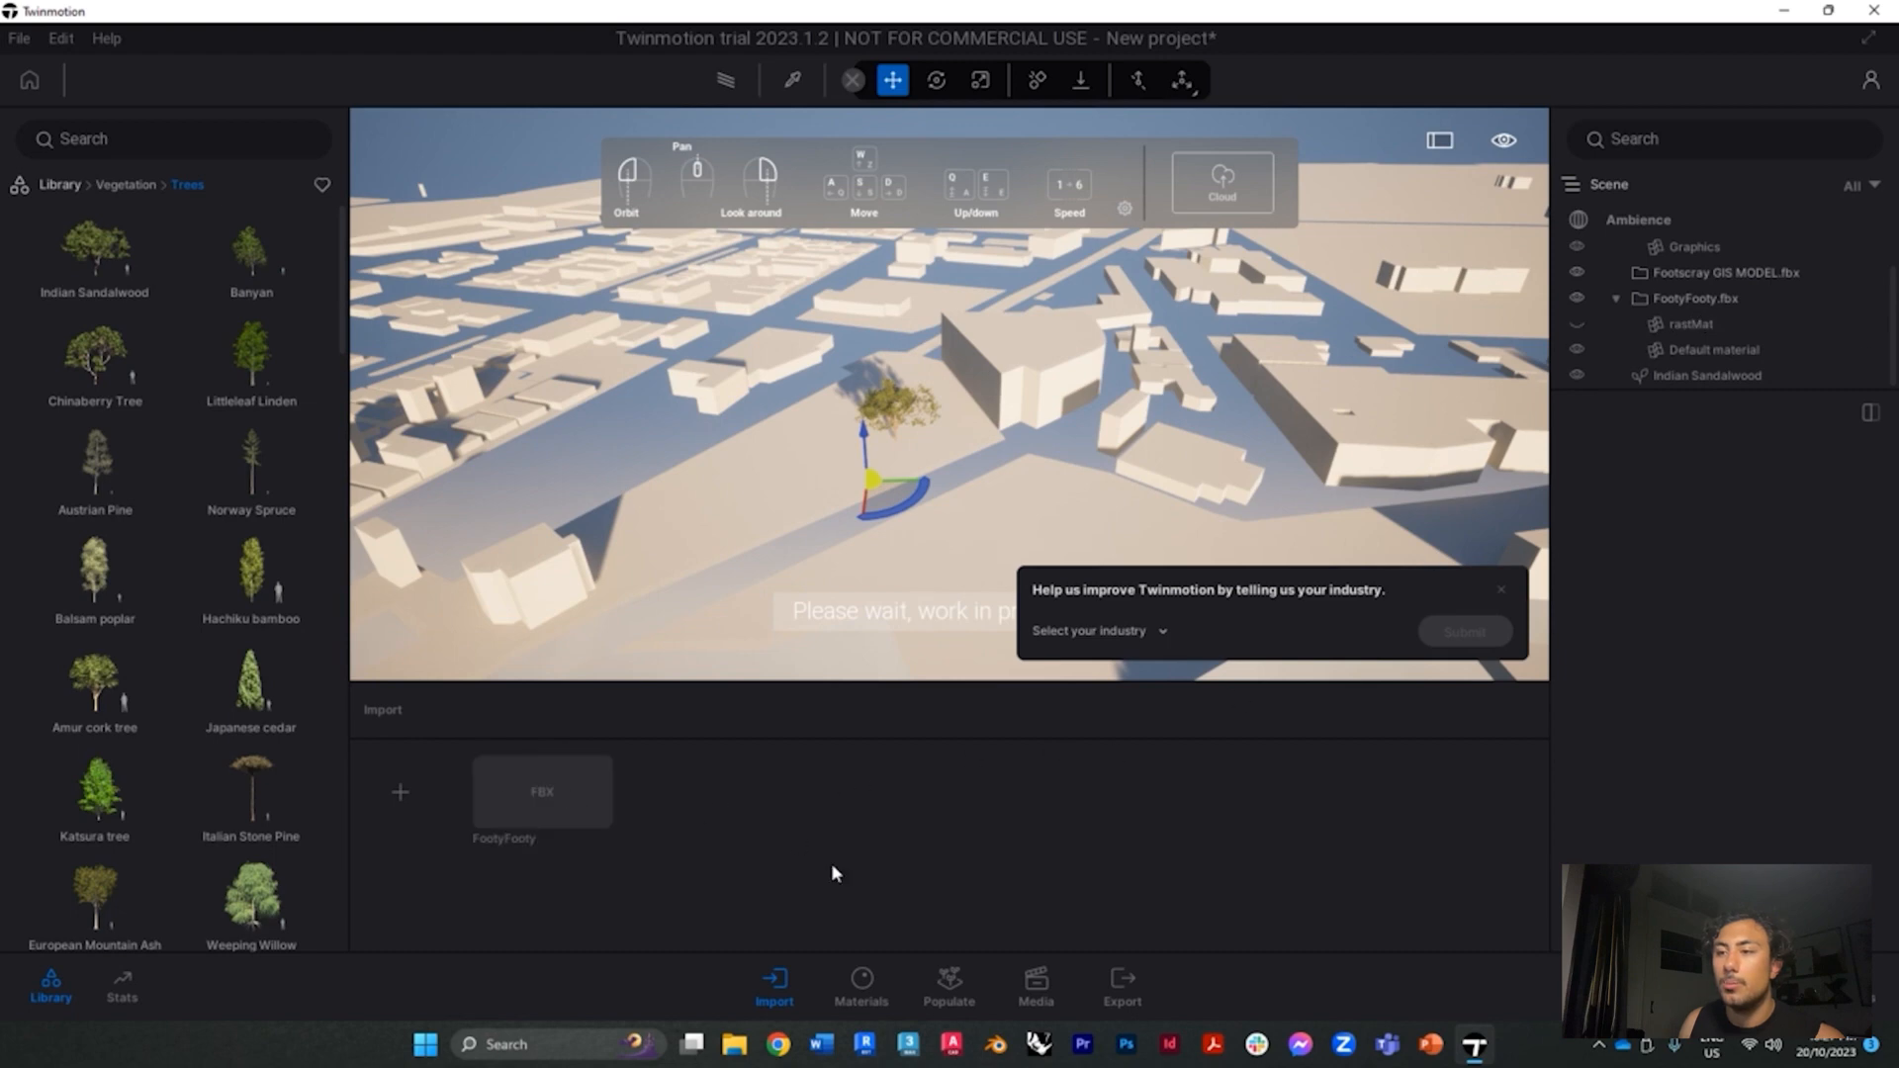
Set up foliage painting in Populate with Austrian Pine, Norway Spruce and Japanese cedar as the models to paint
click(950, 984)
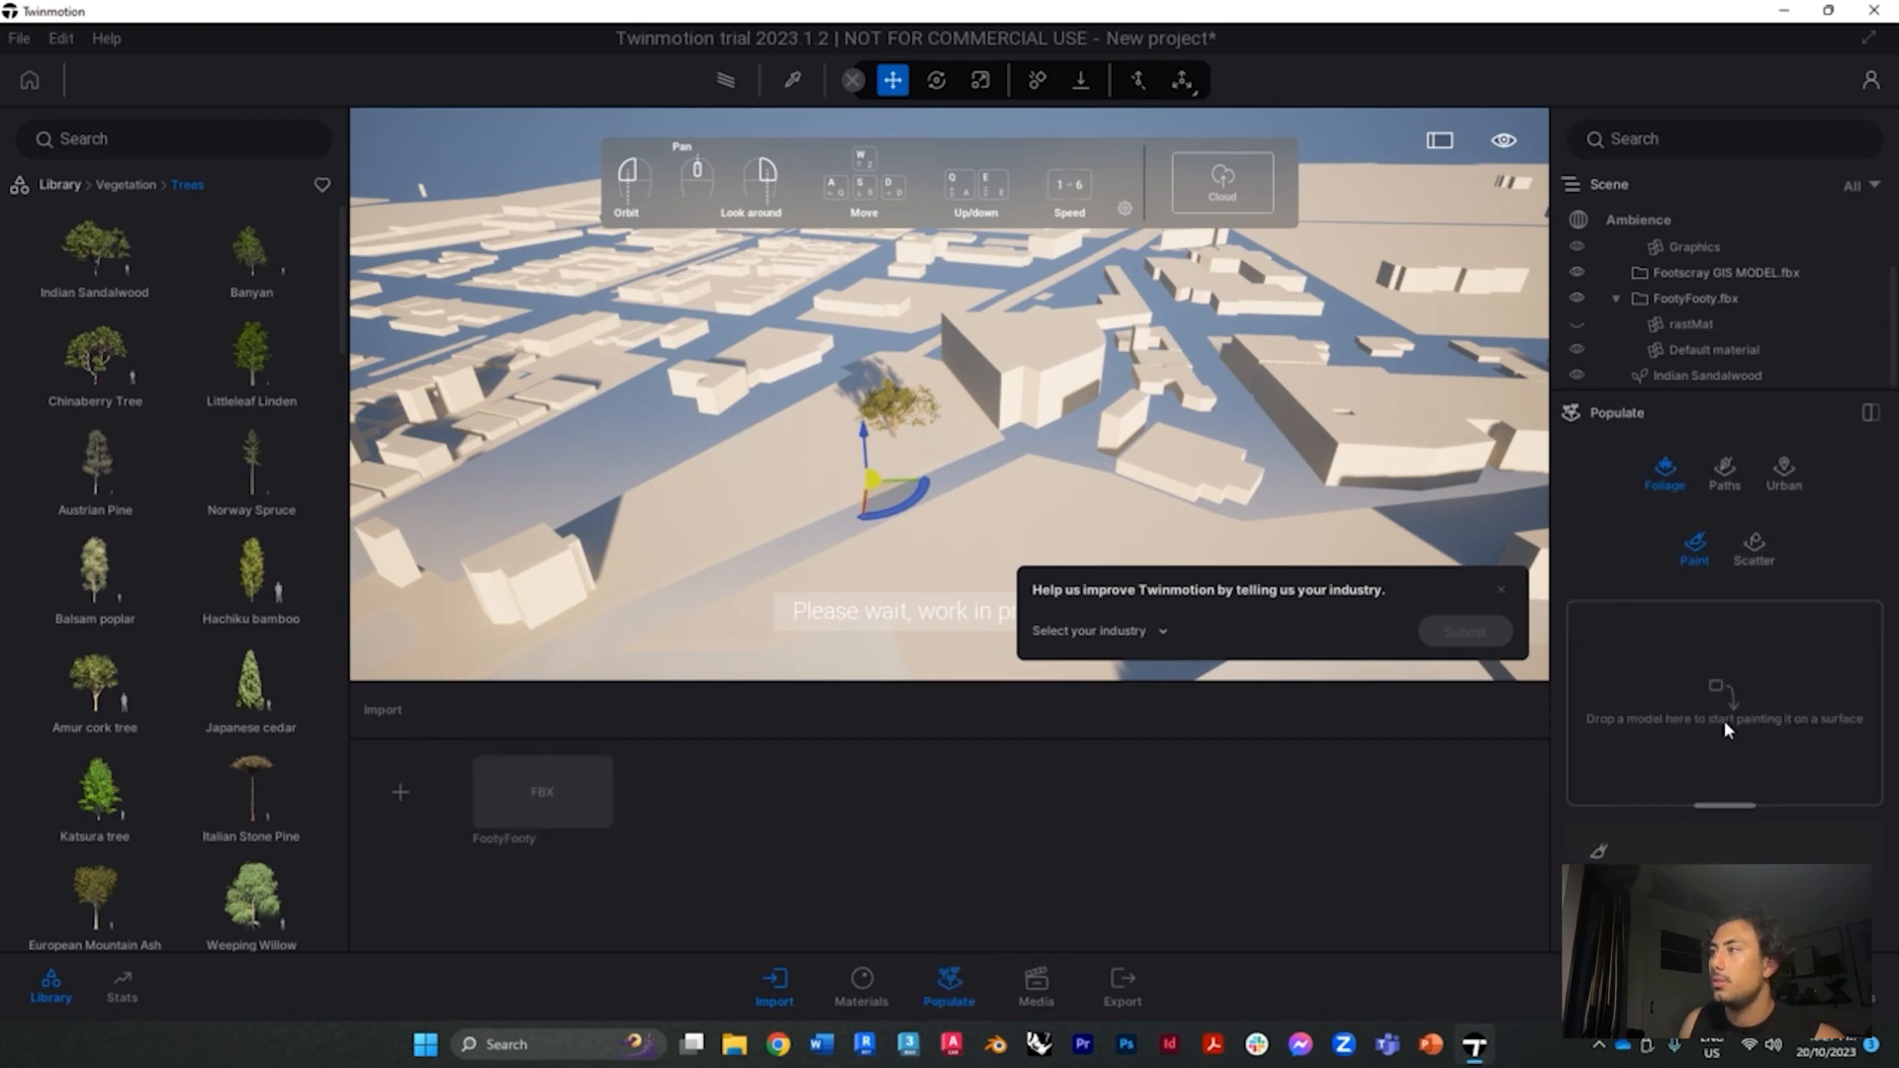
click(1598, 850)
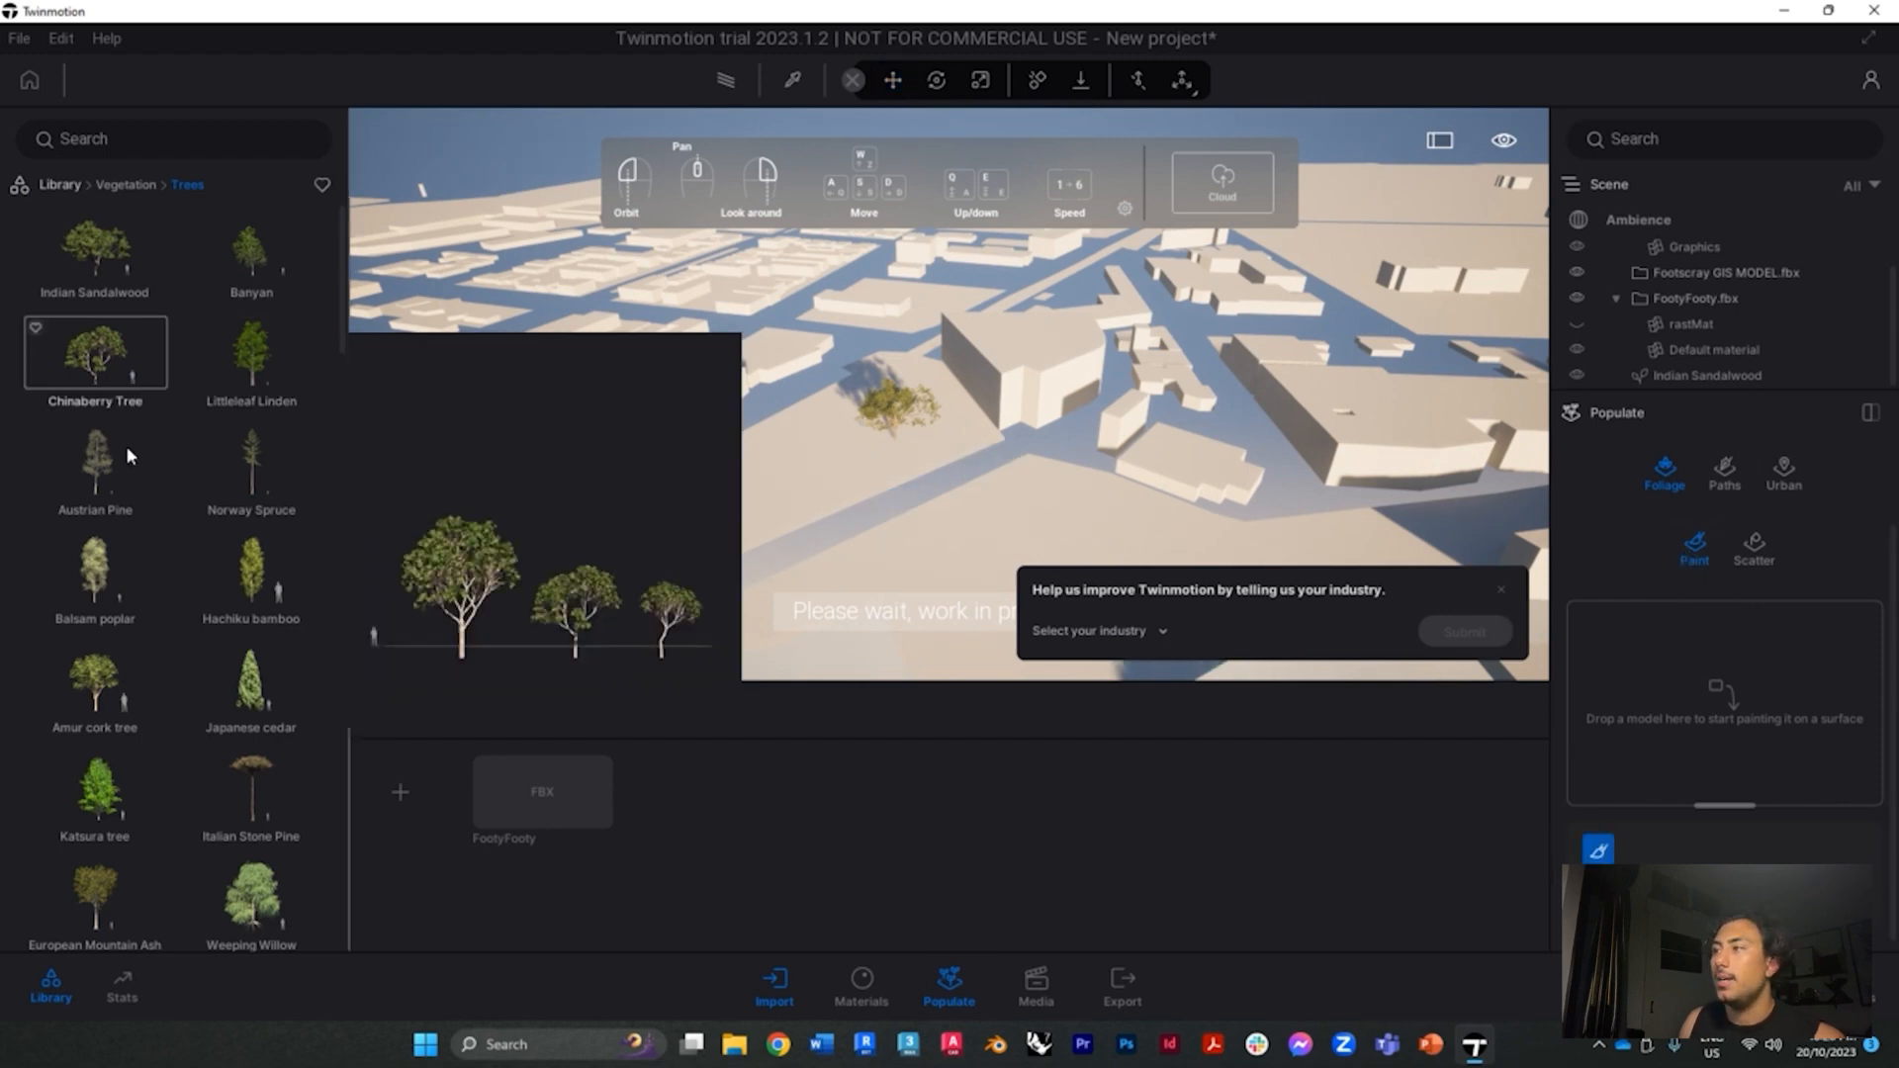
drag(99, 473, 1662, 692)
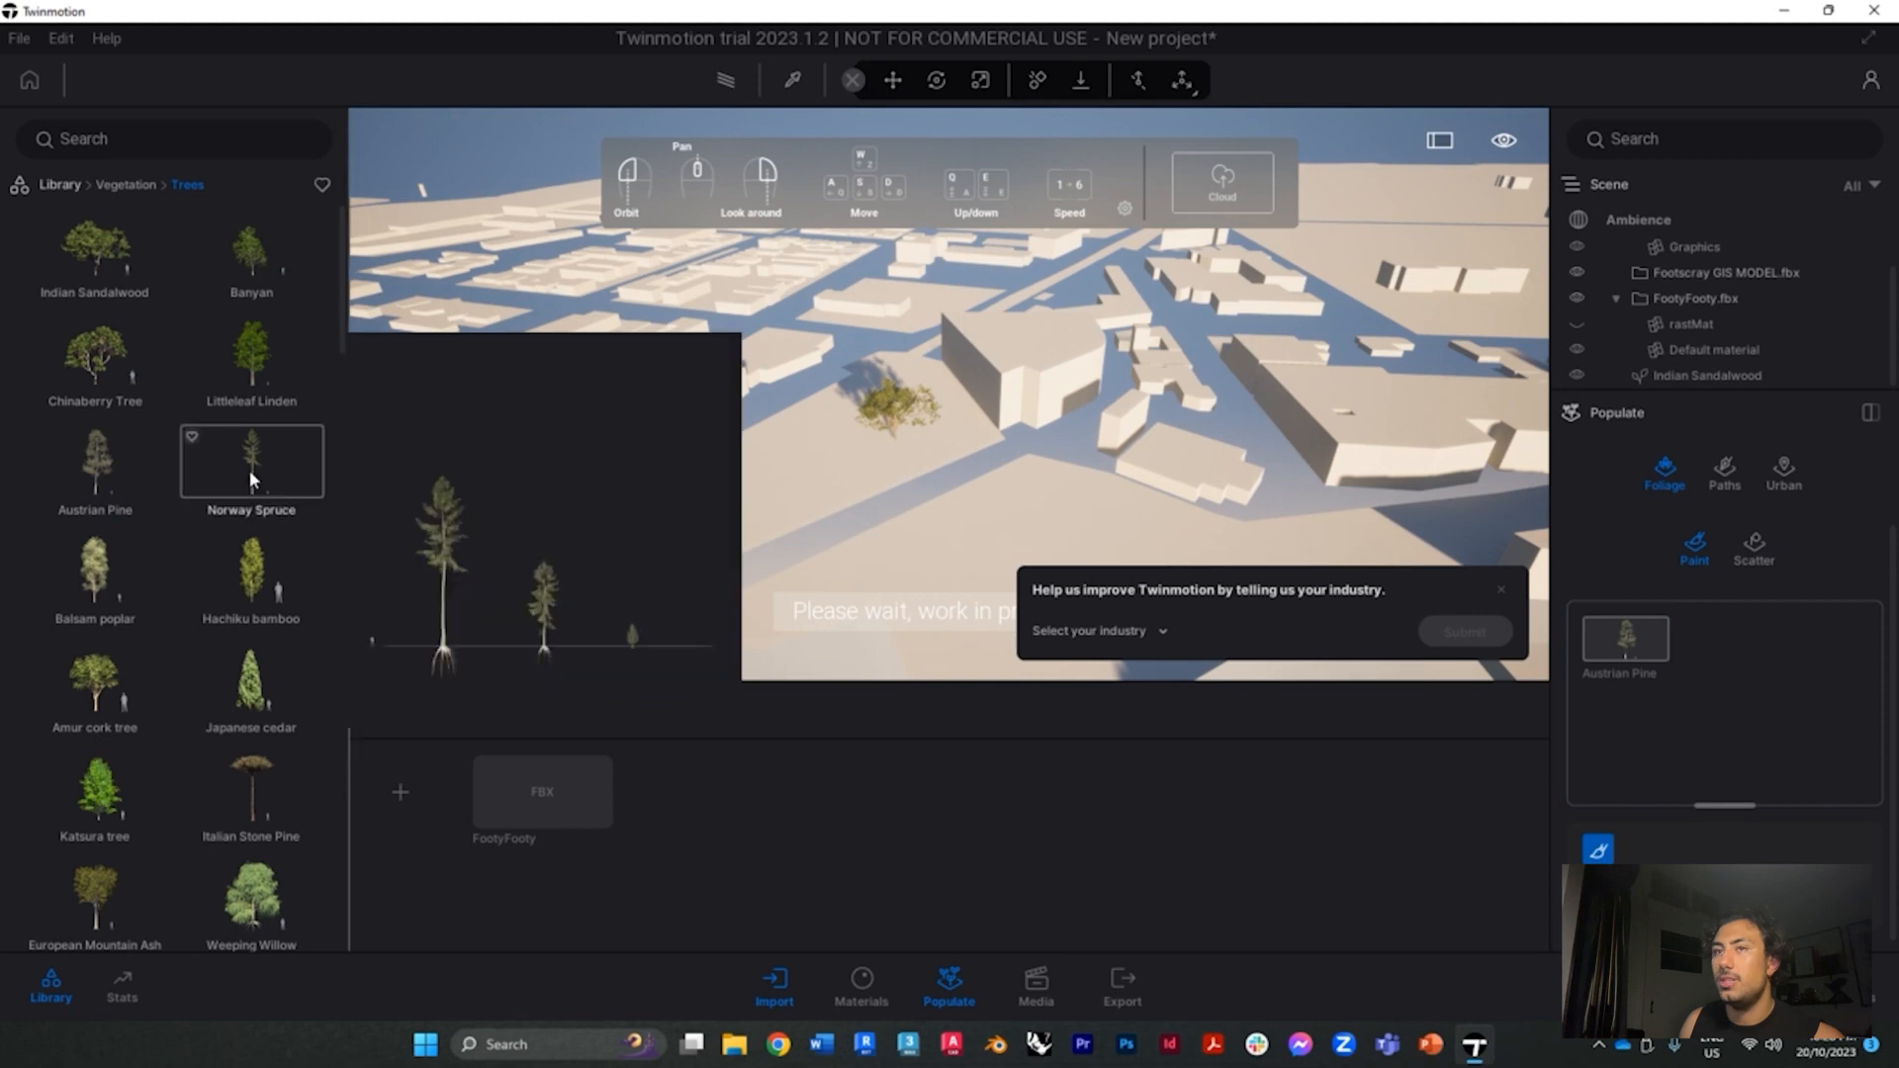
drag(250, 471, 1681, 688)
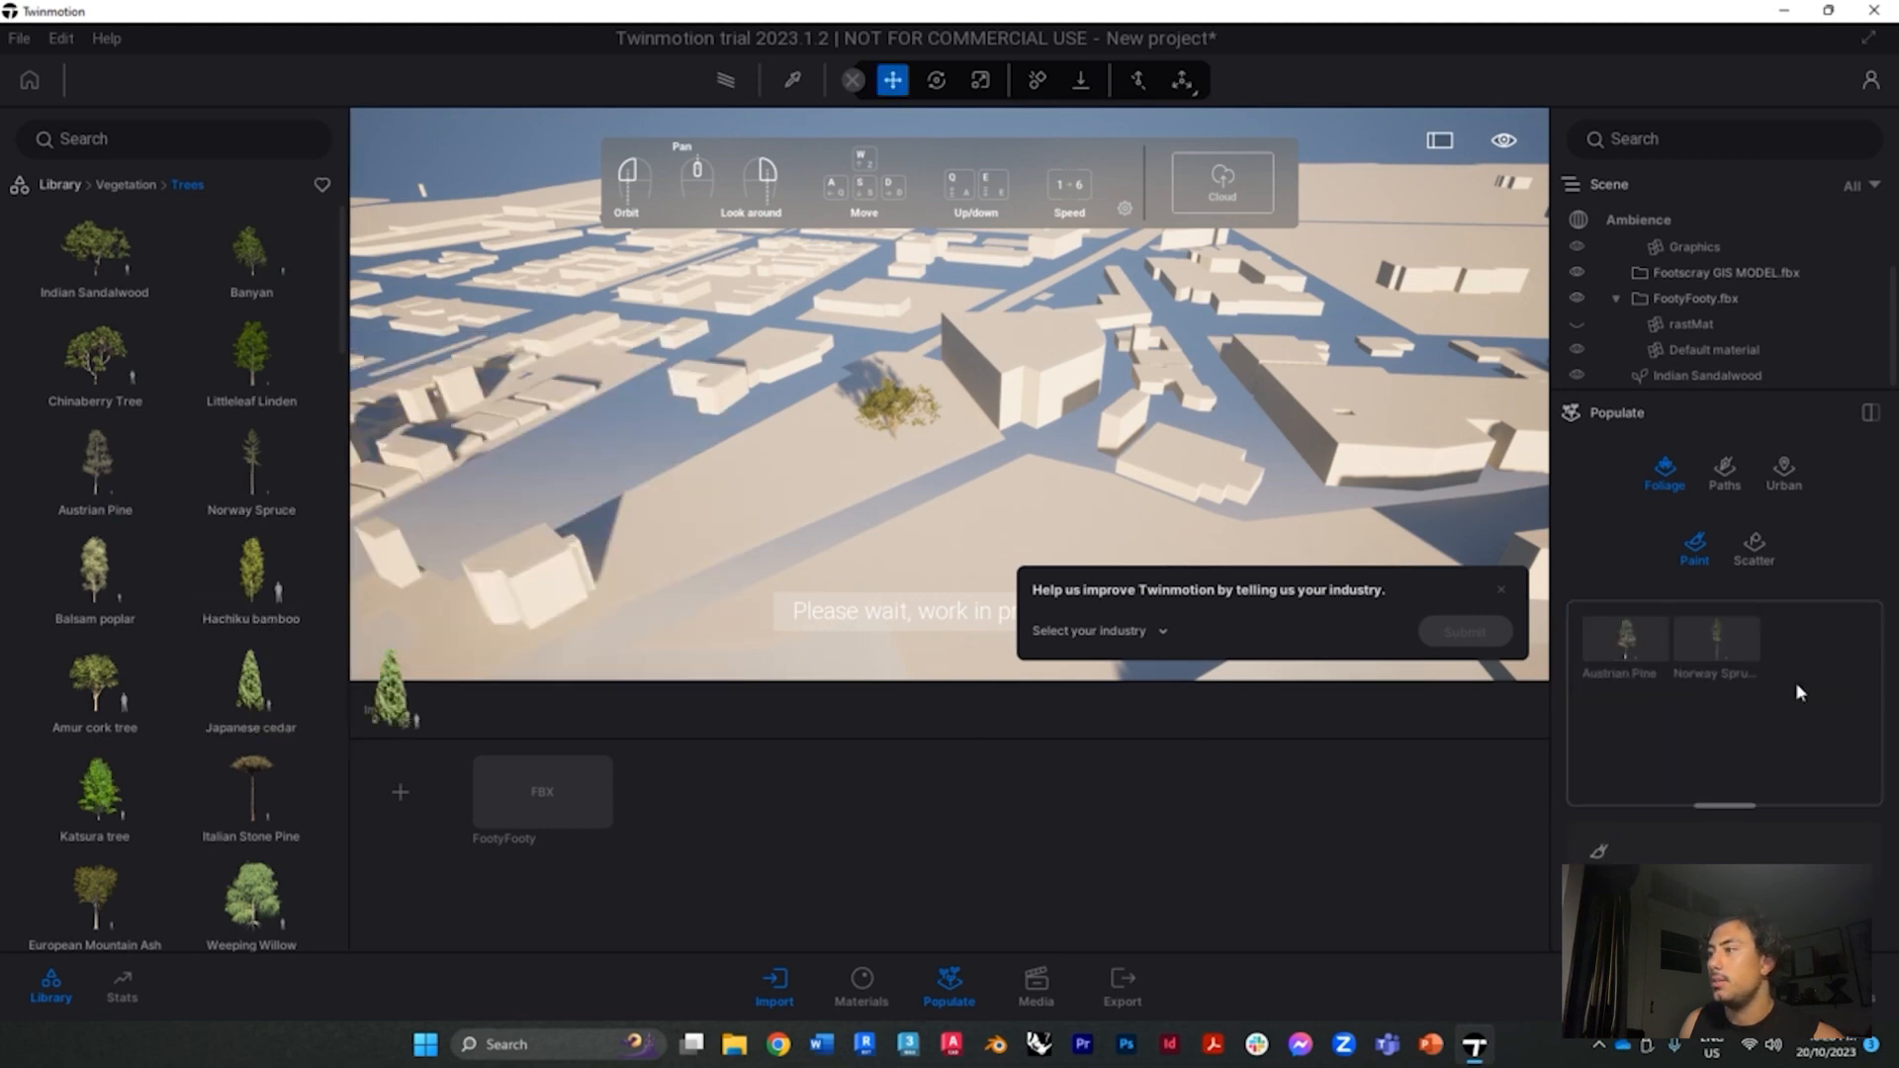
drag(1795, 681, 1801, 677)
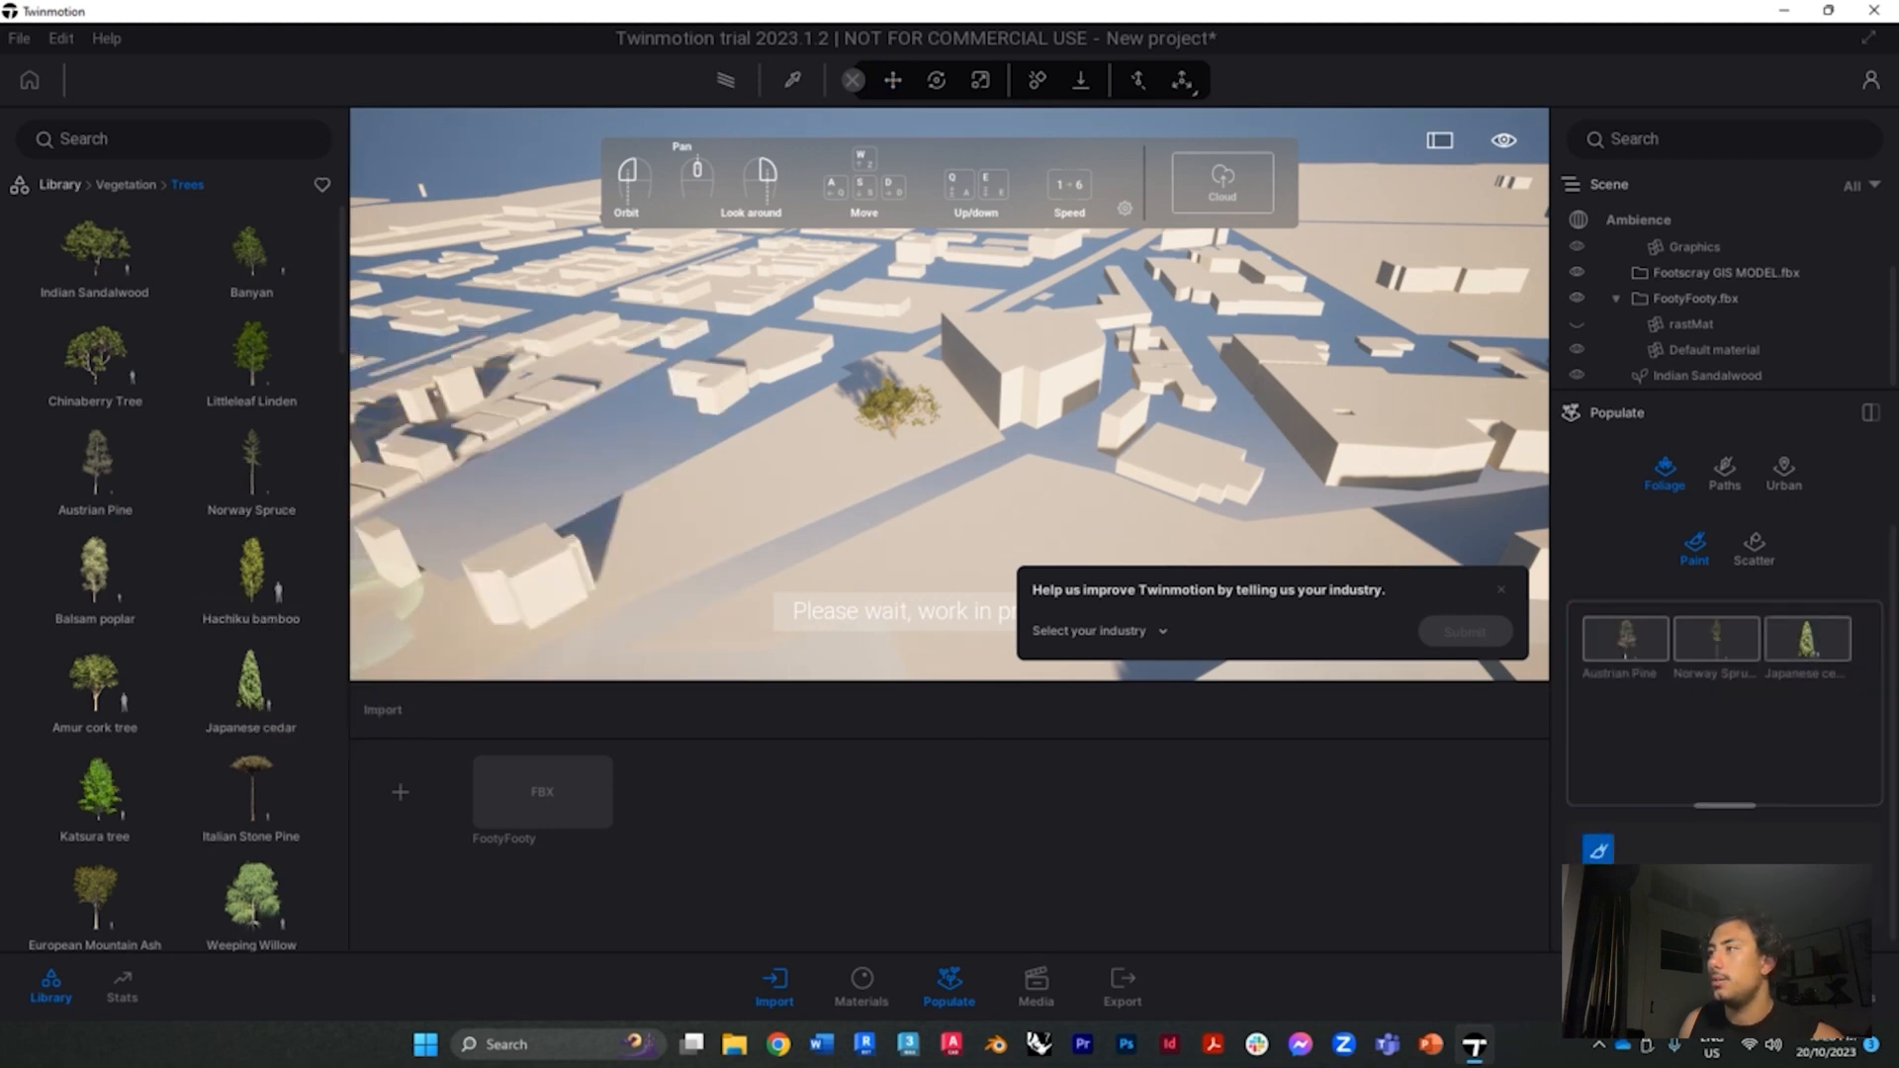
Paint the mix of Austrian Pine, Norway Spruce and Japanese cedar over the open block beside the Indian Sandalwood
click(1764, 536)
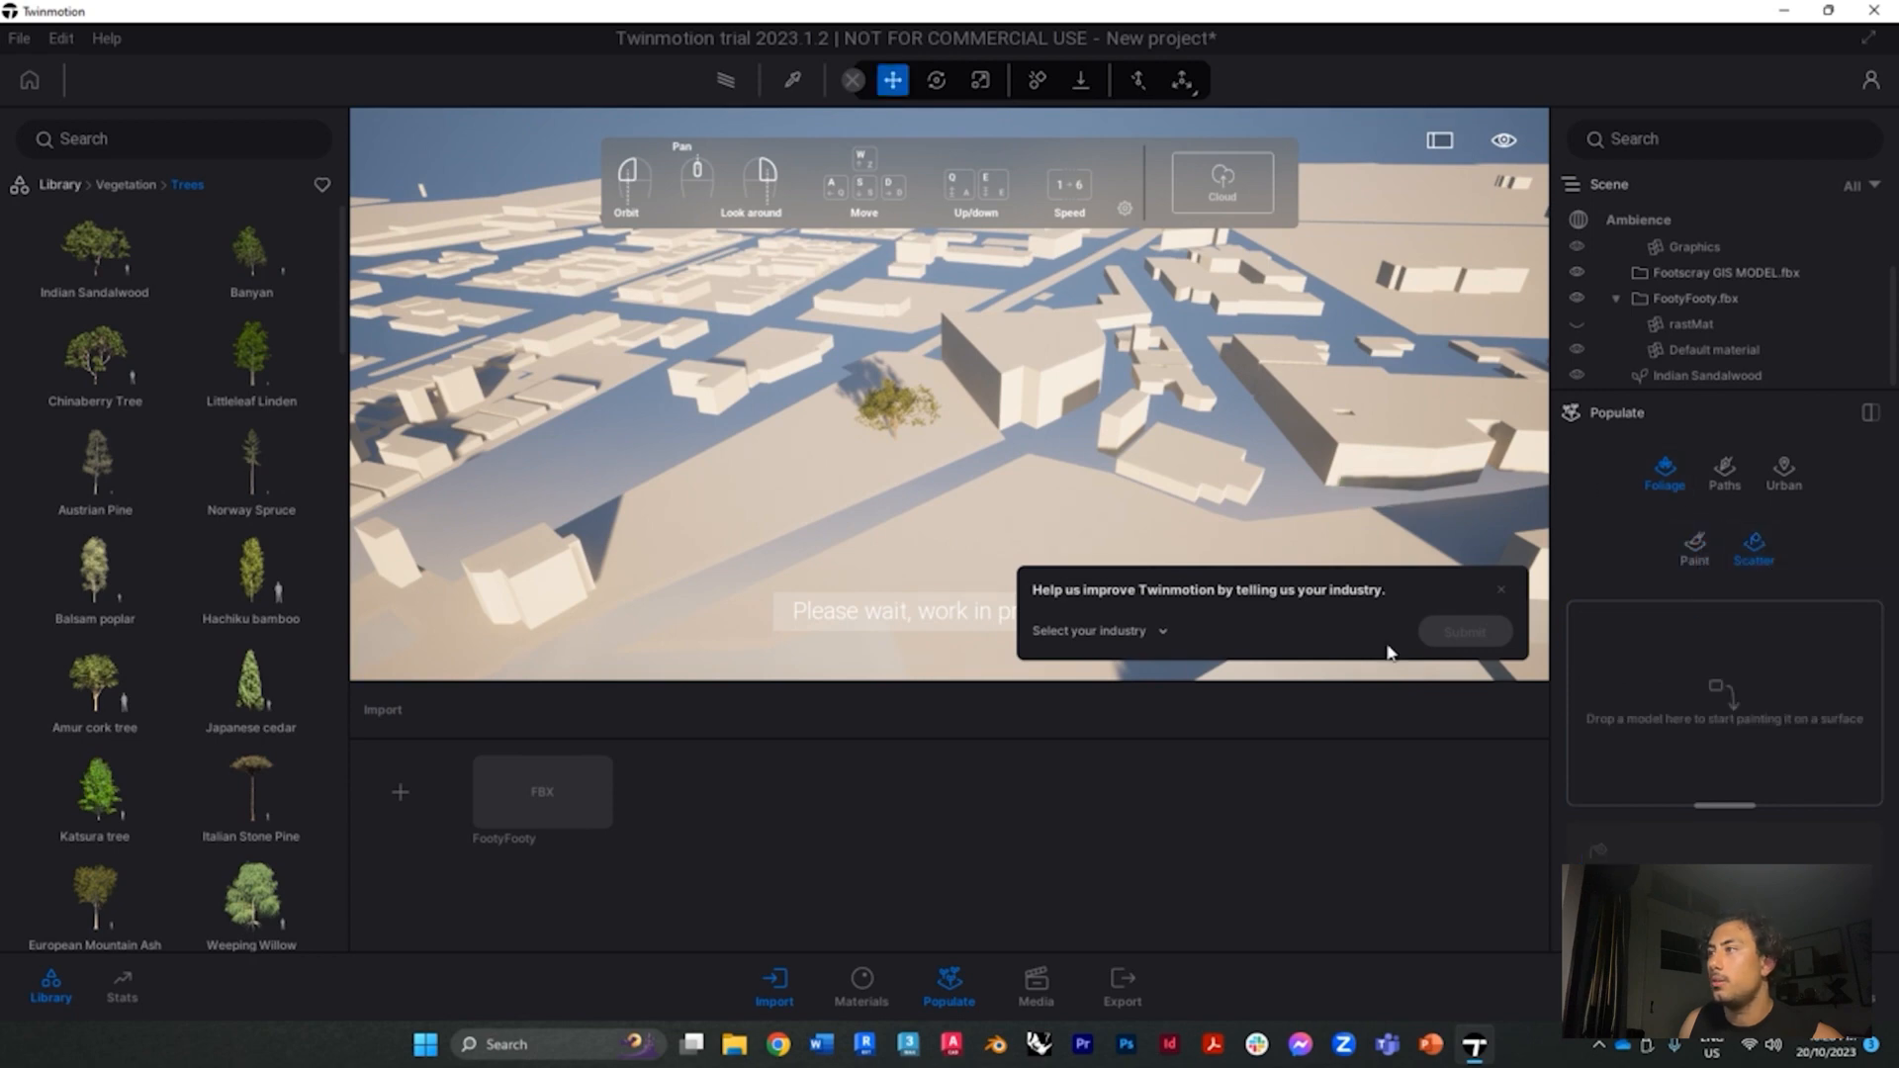
click(1700, 571)
click(810, 482)
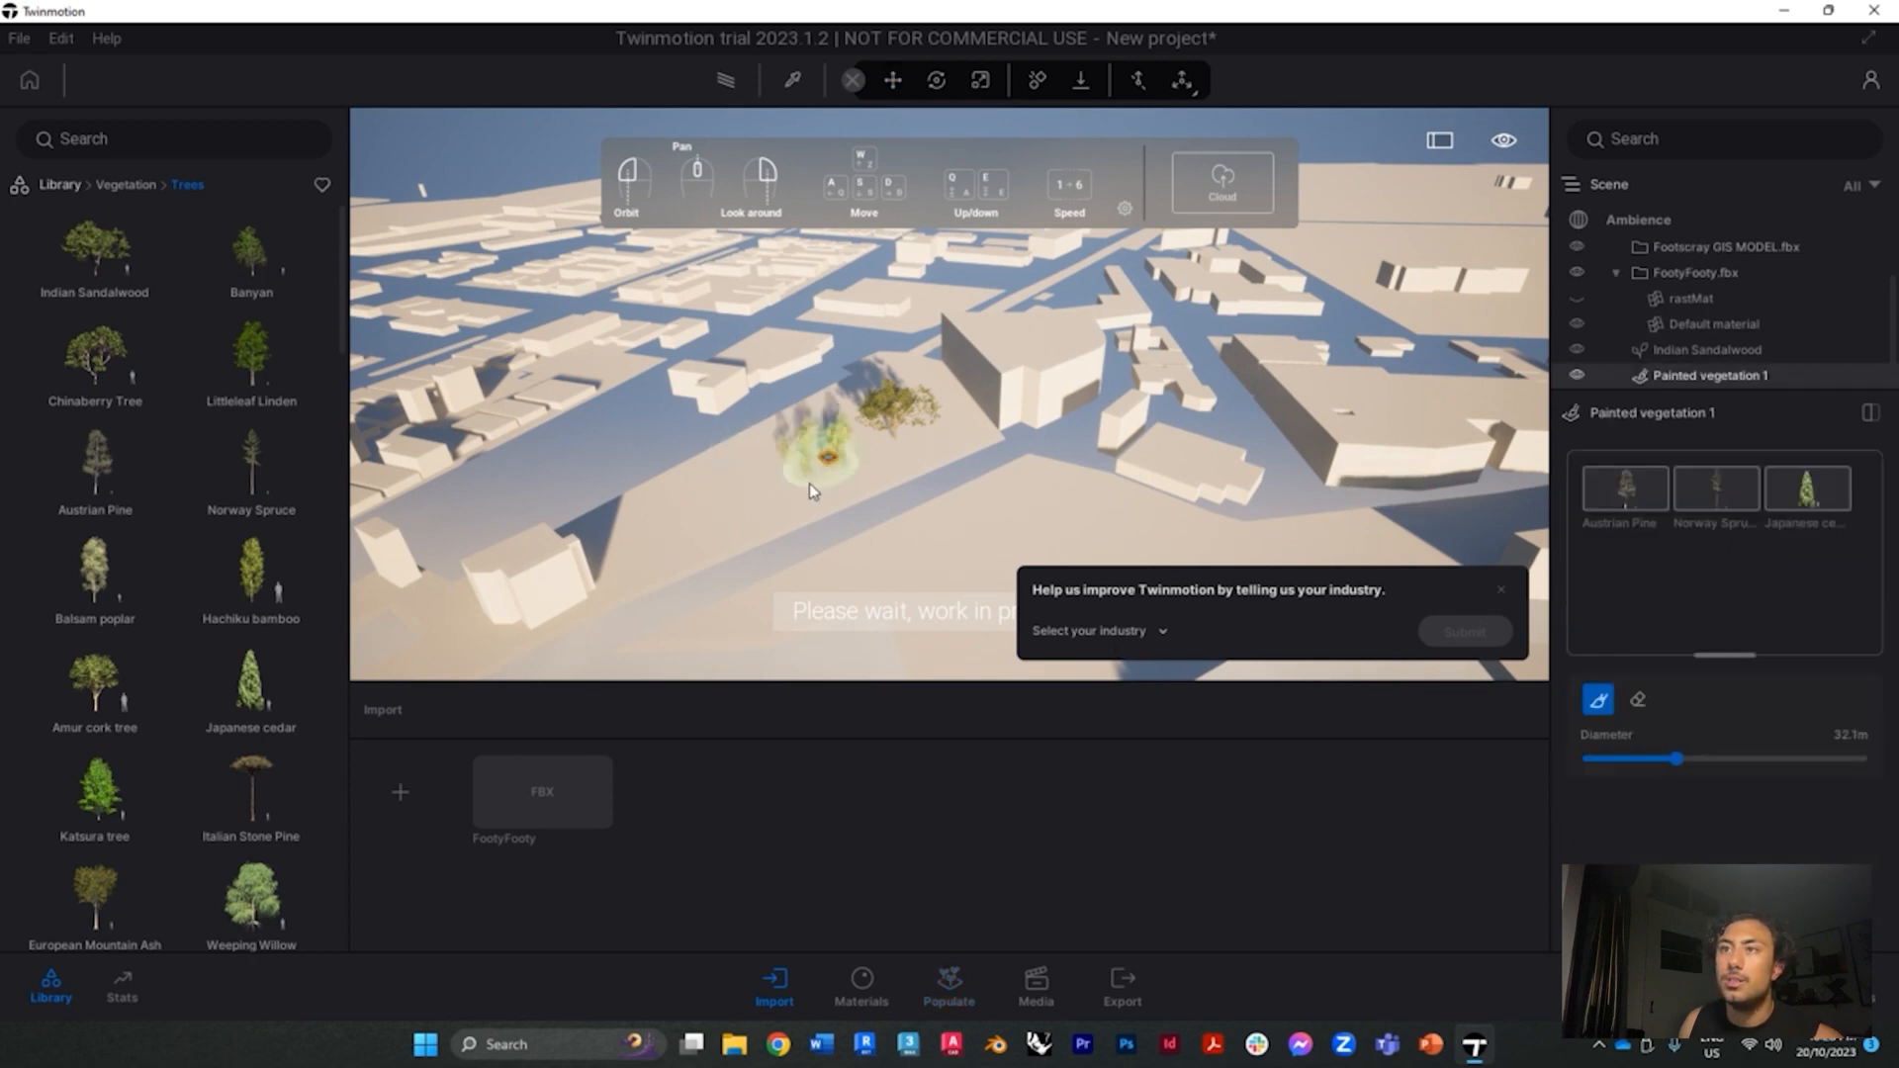
drag(809, 483, 638, 534)
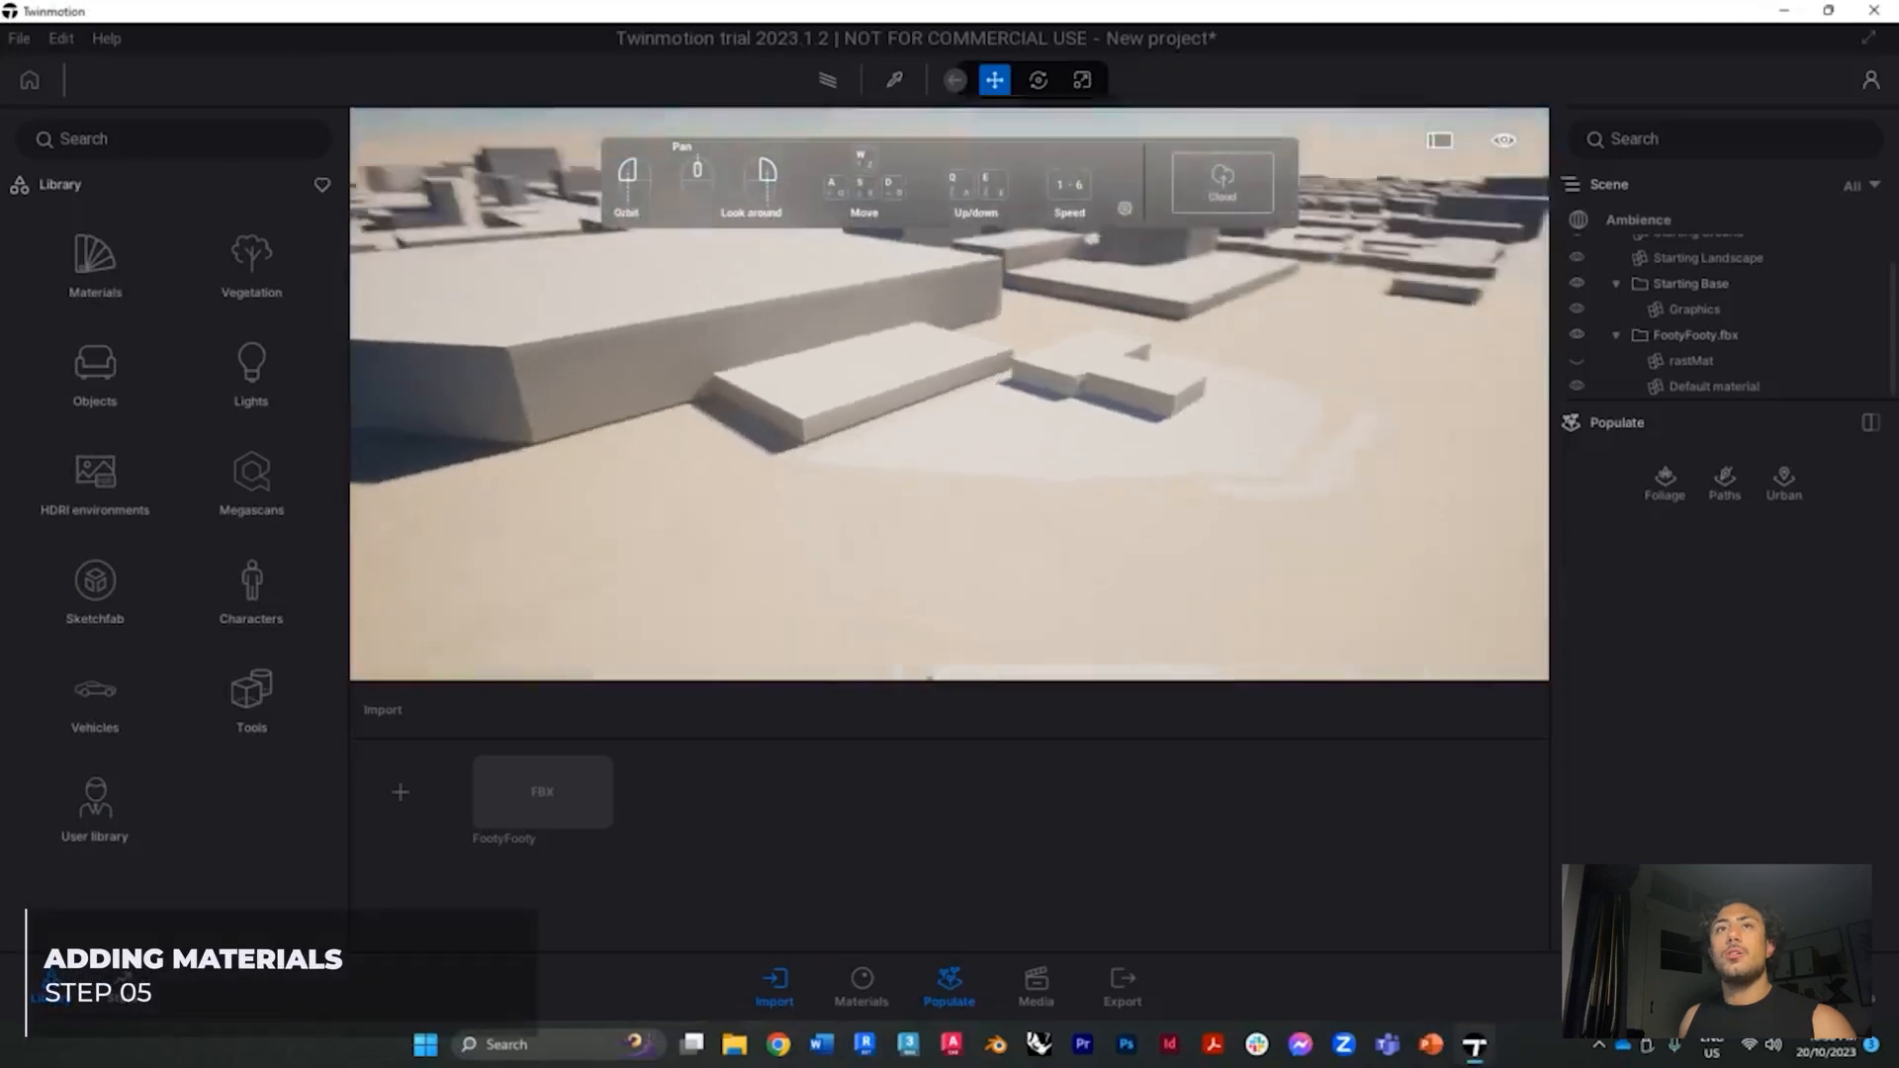
Apply Stacked stone 03 from the library's Stones materials to the city buildings, and replace it with Stacked stone 02
drag(963, 450, 962, 428)
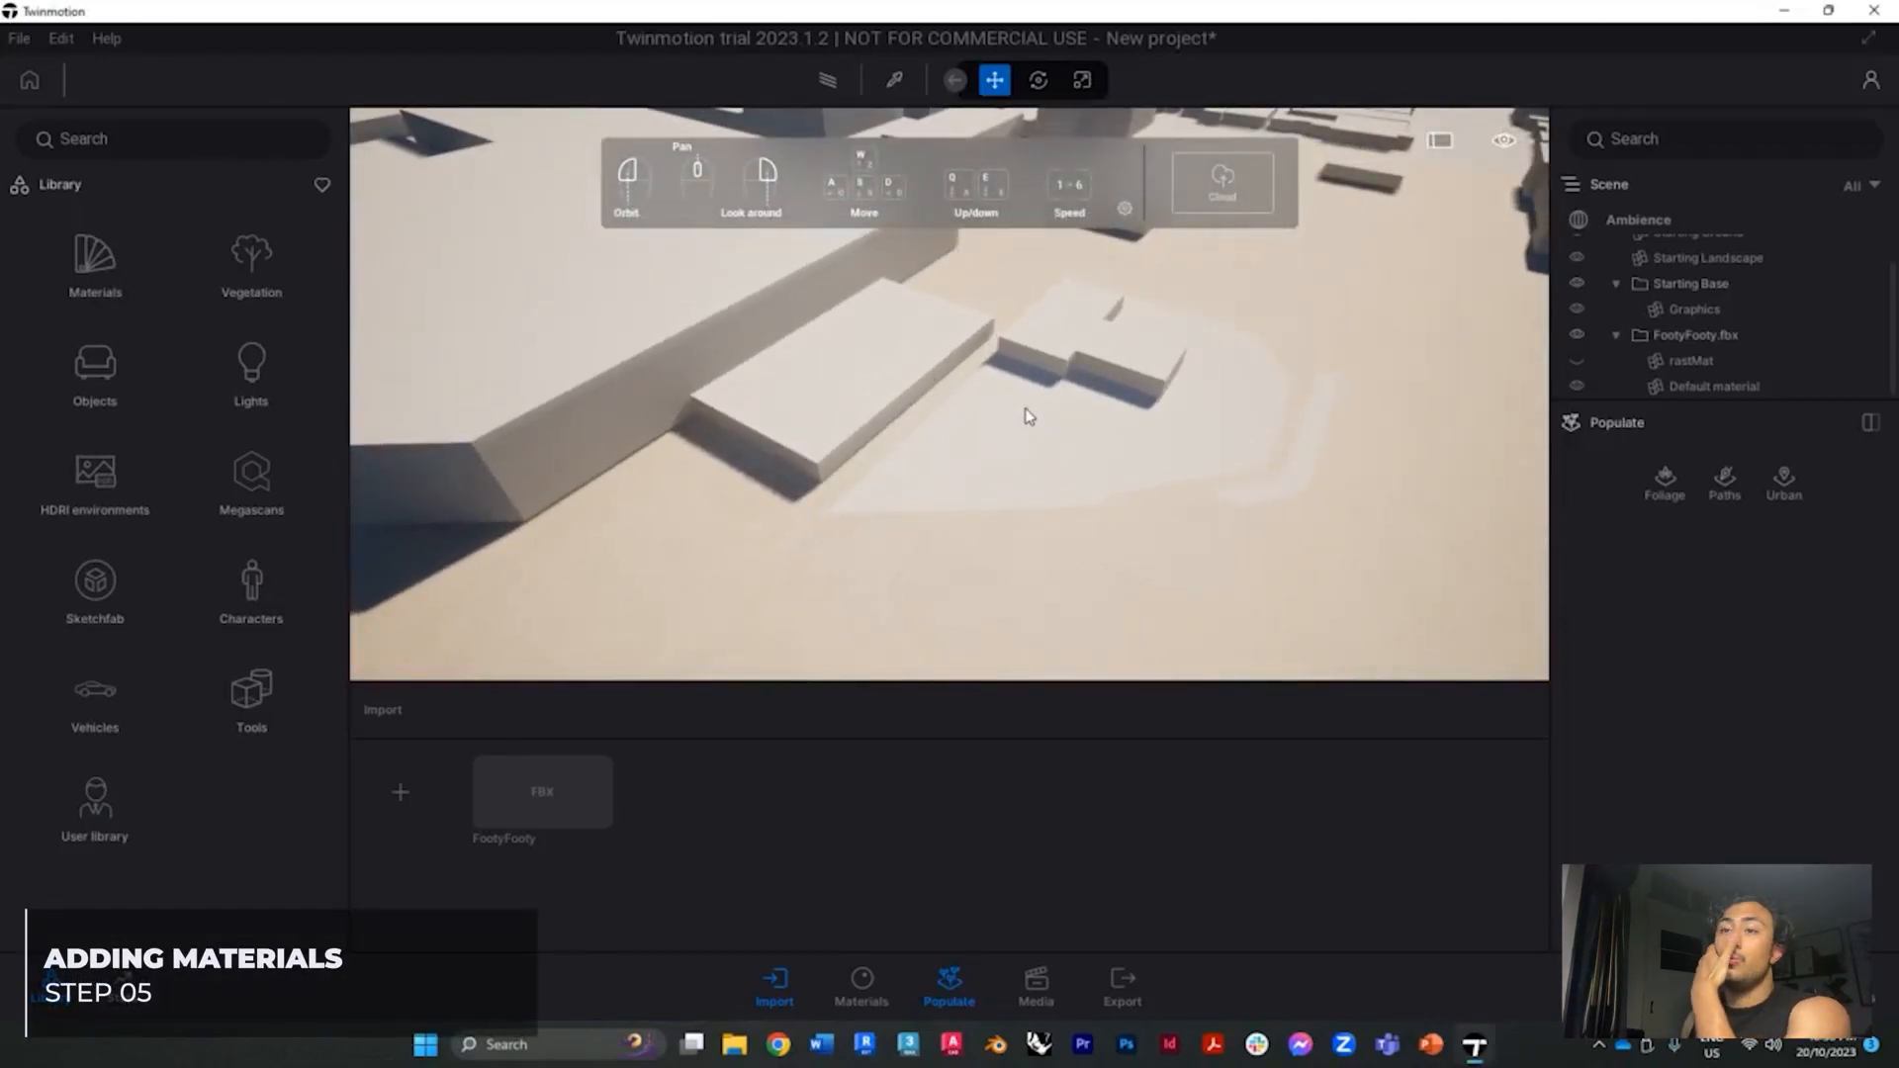
drag(1079, 417, 1079, 388)
drag(1041, 831, 1042, 797)
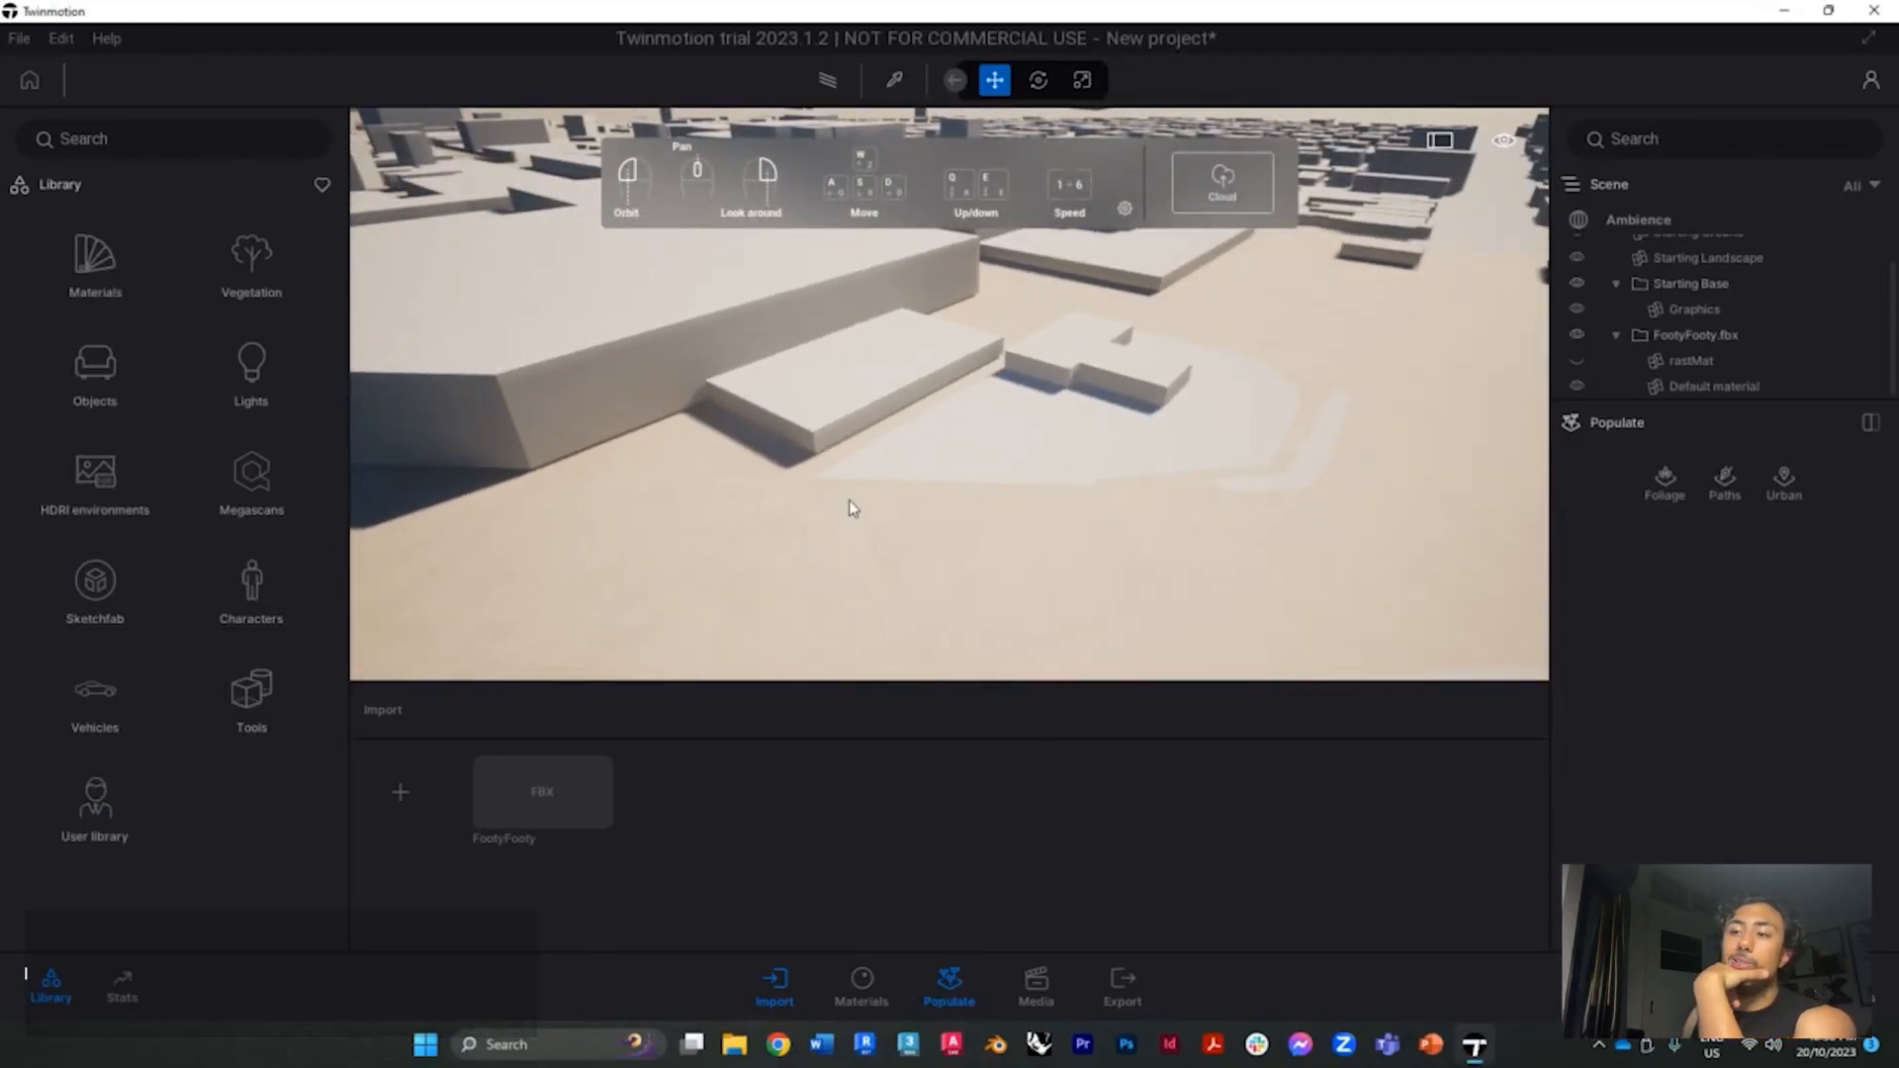
click(861, 984)
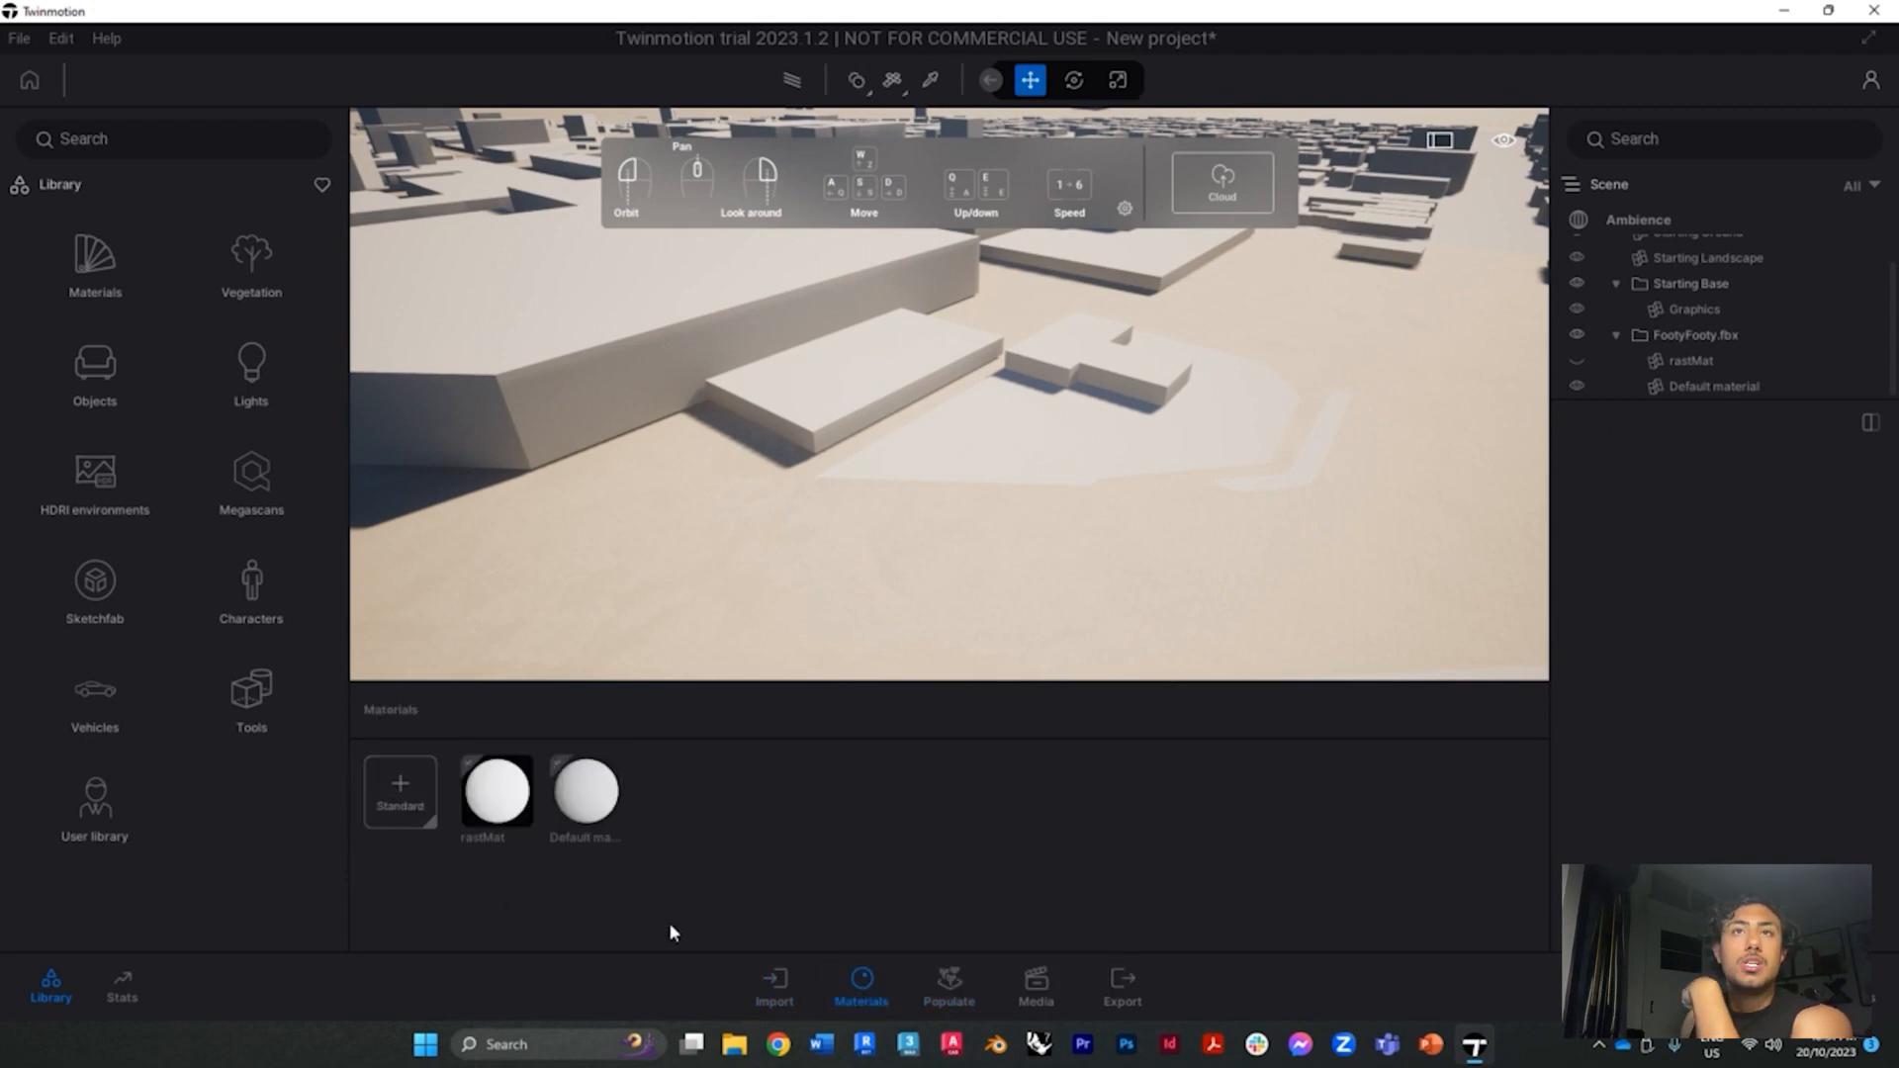
click(107, 263)
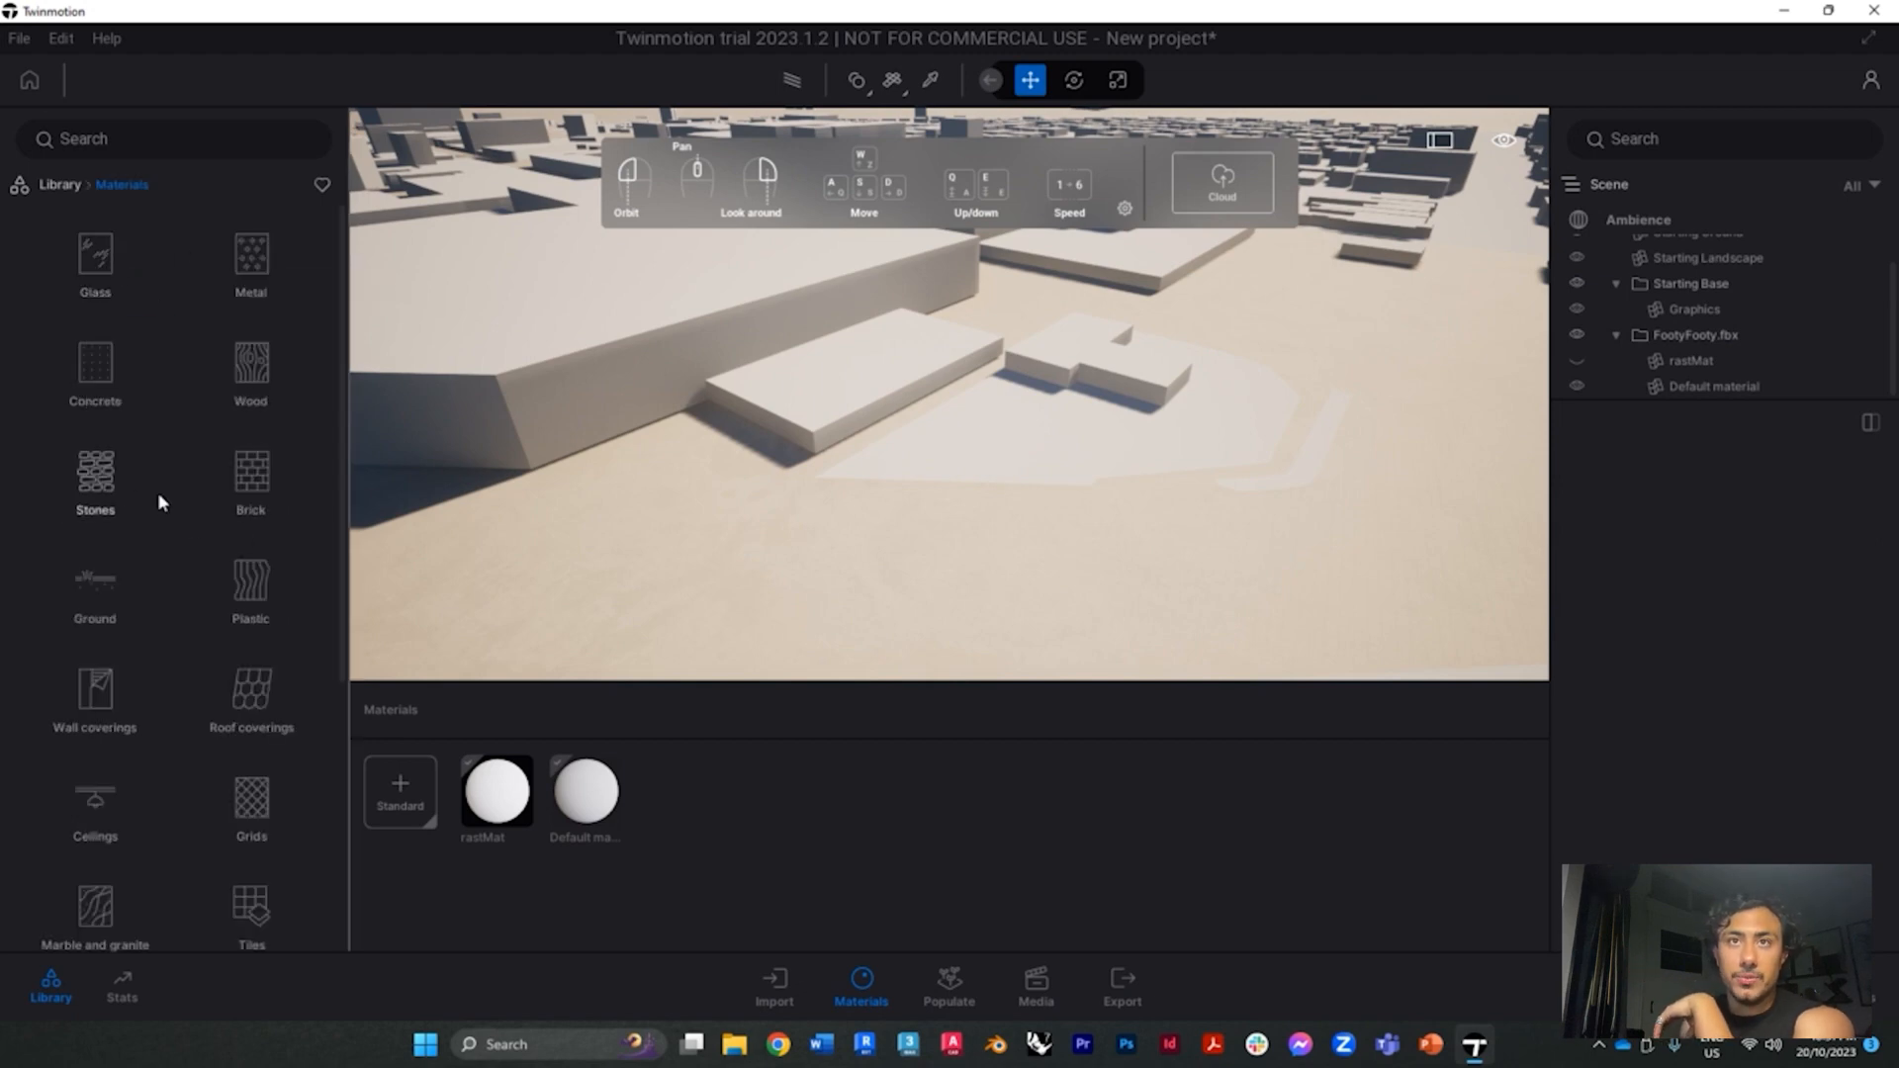
click(115, 471)
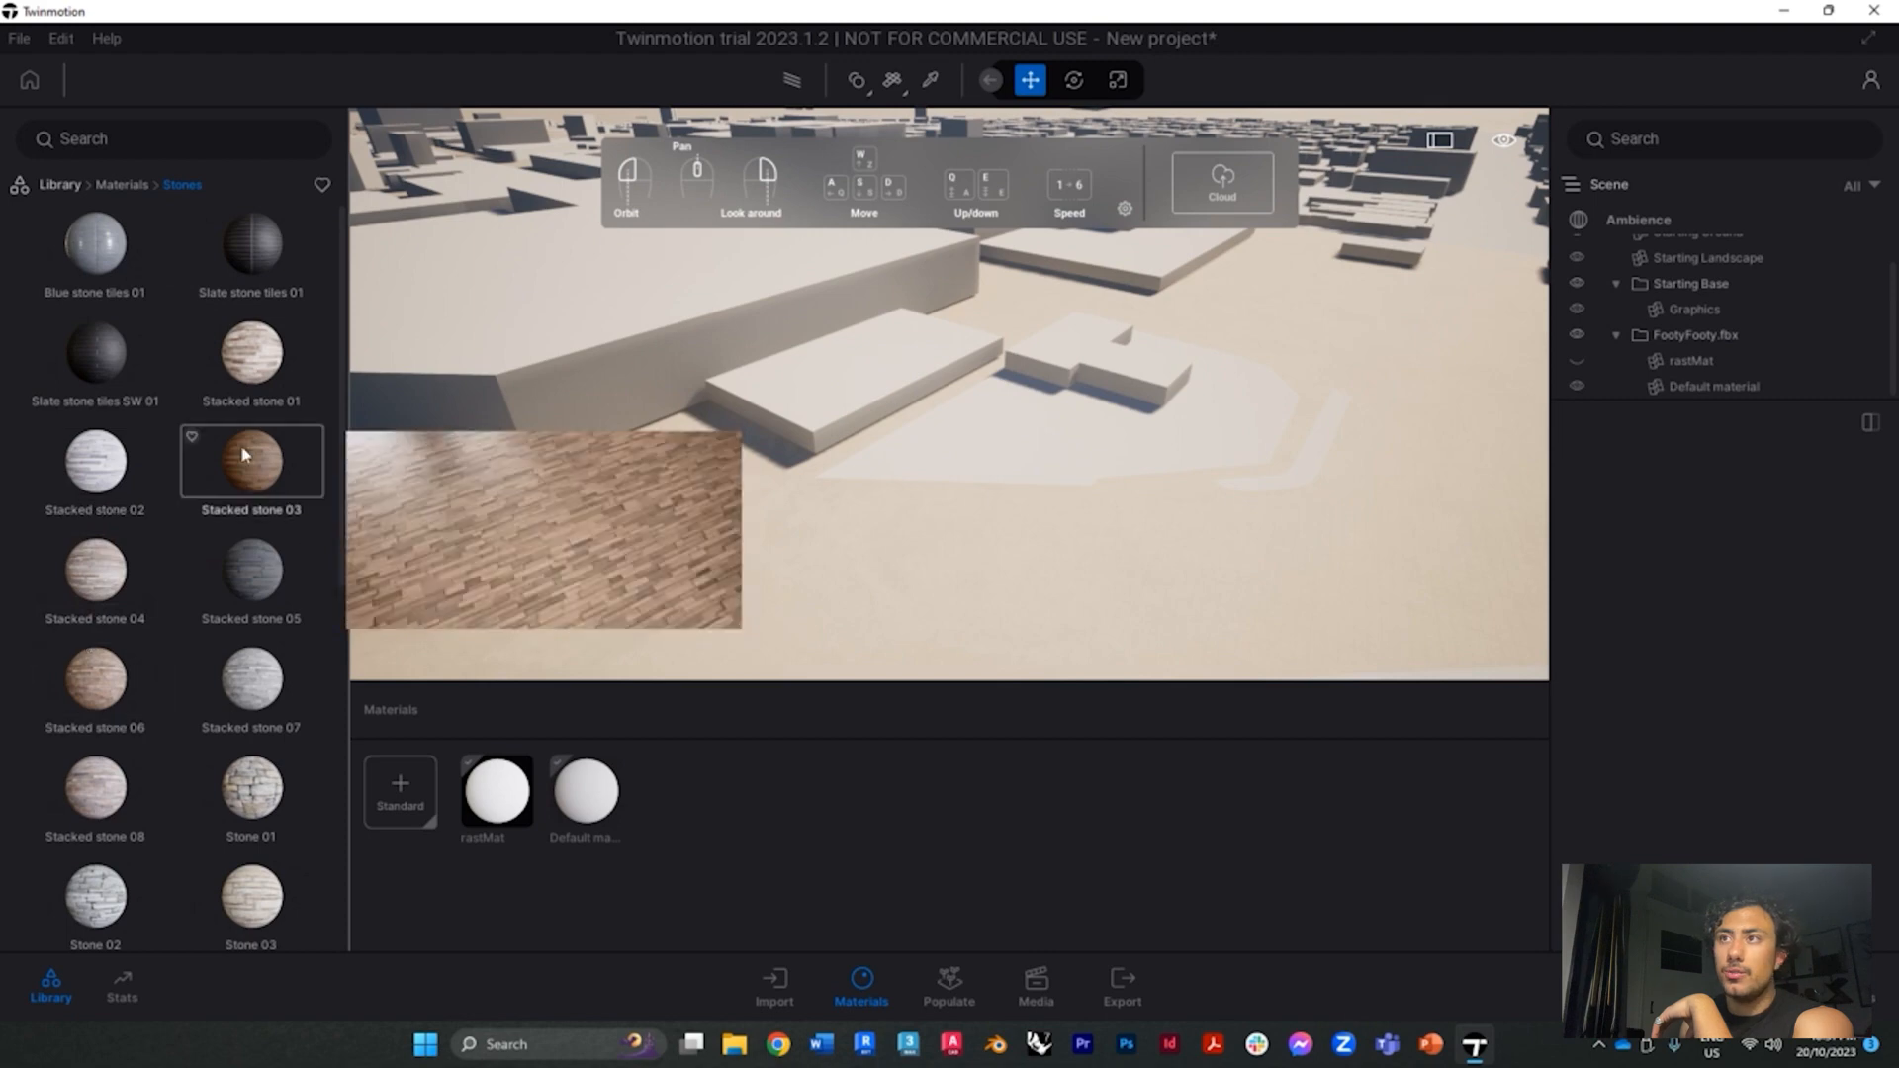
drag(255, 476, 870, 386)
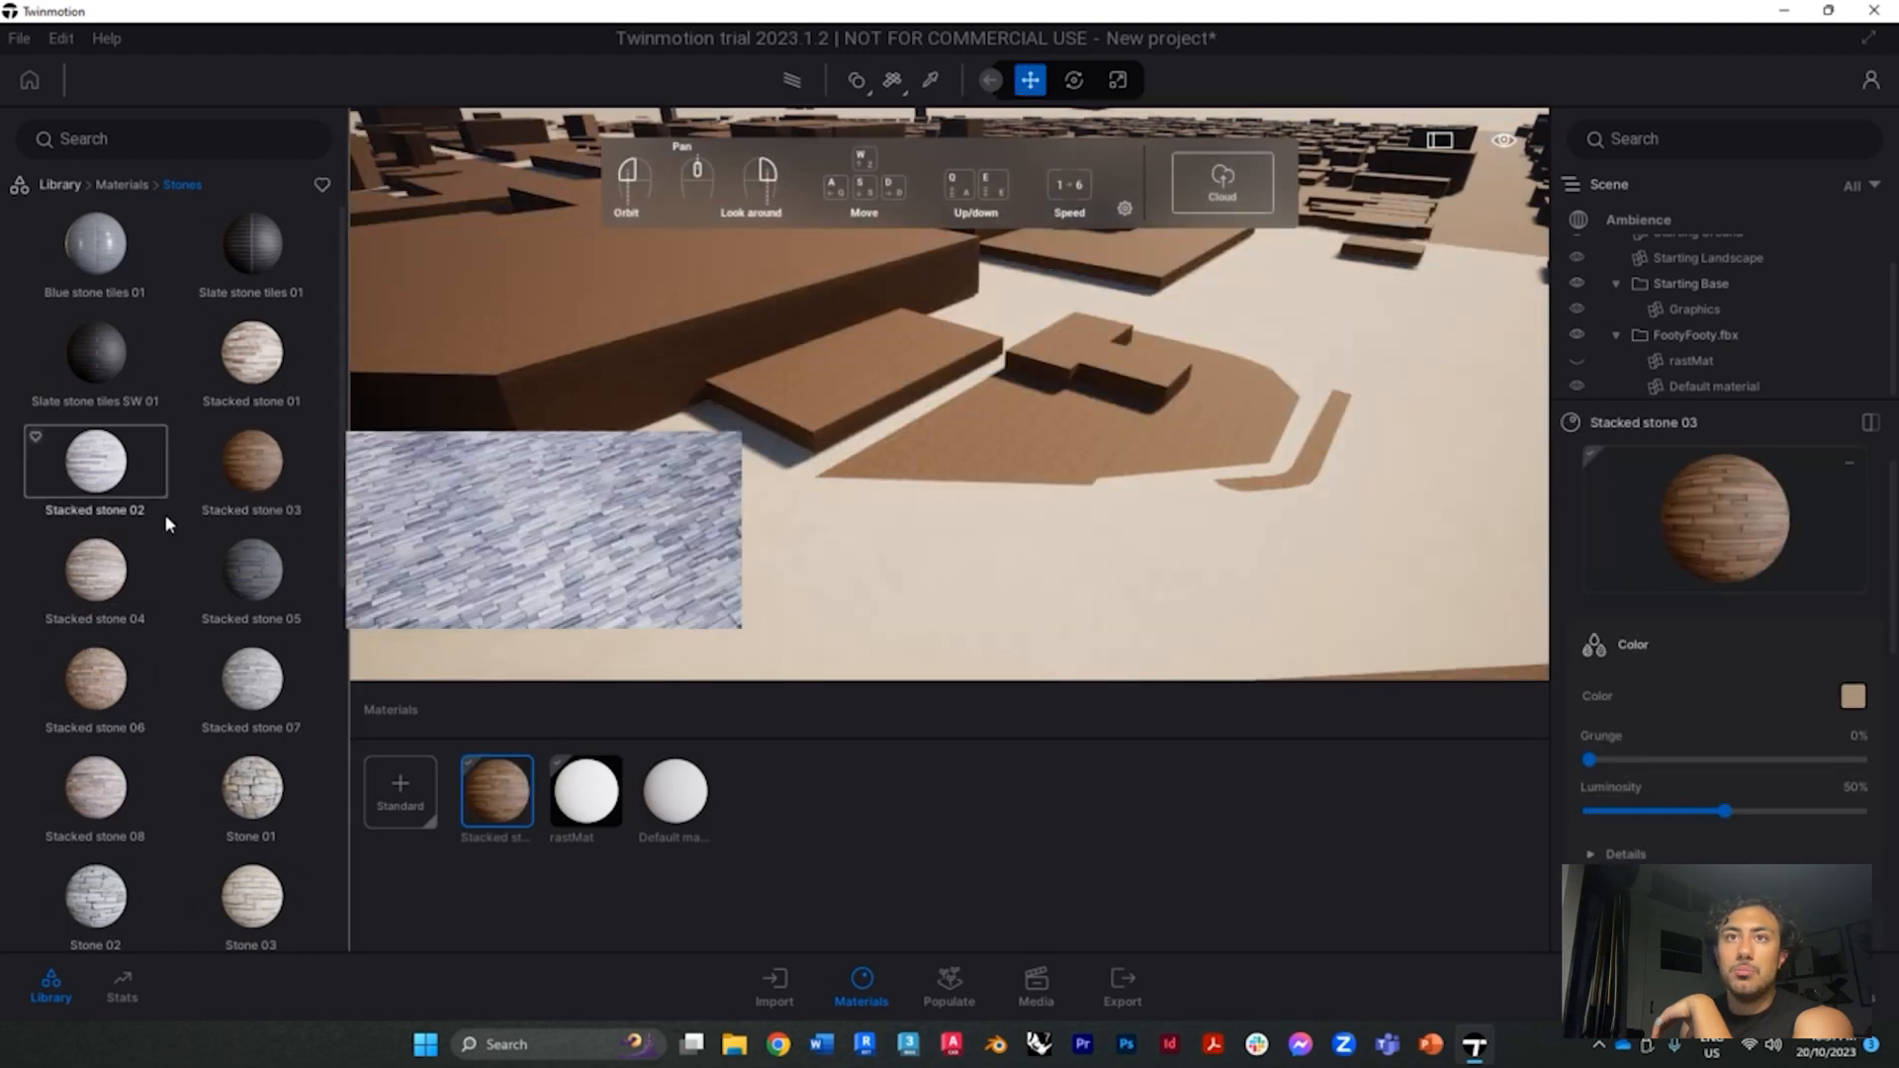
drag(96, 463, 643, 396)
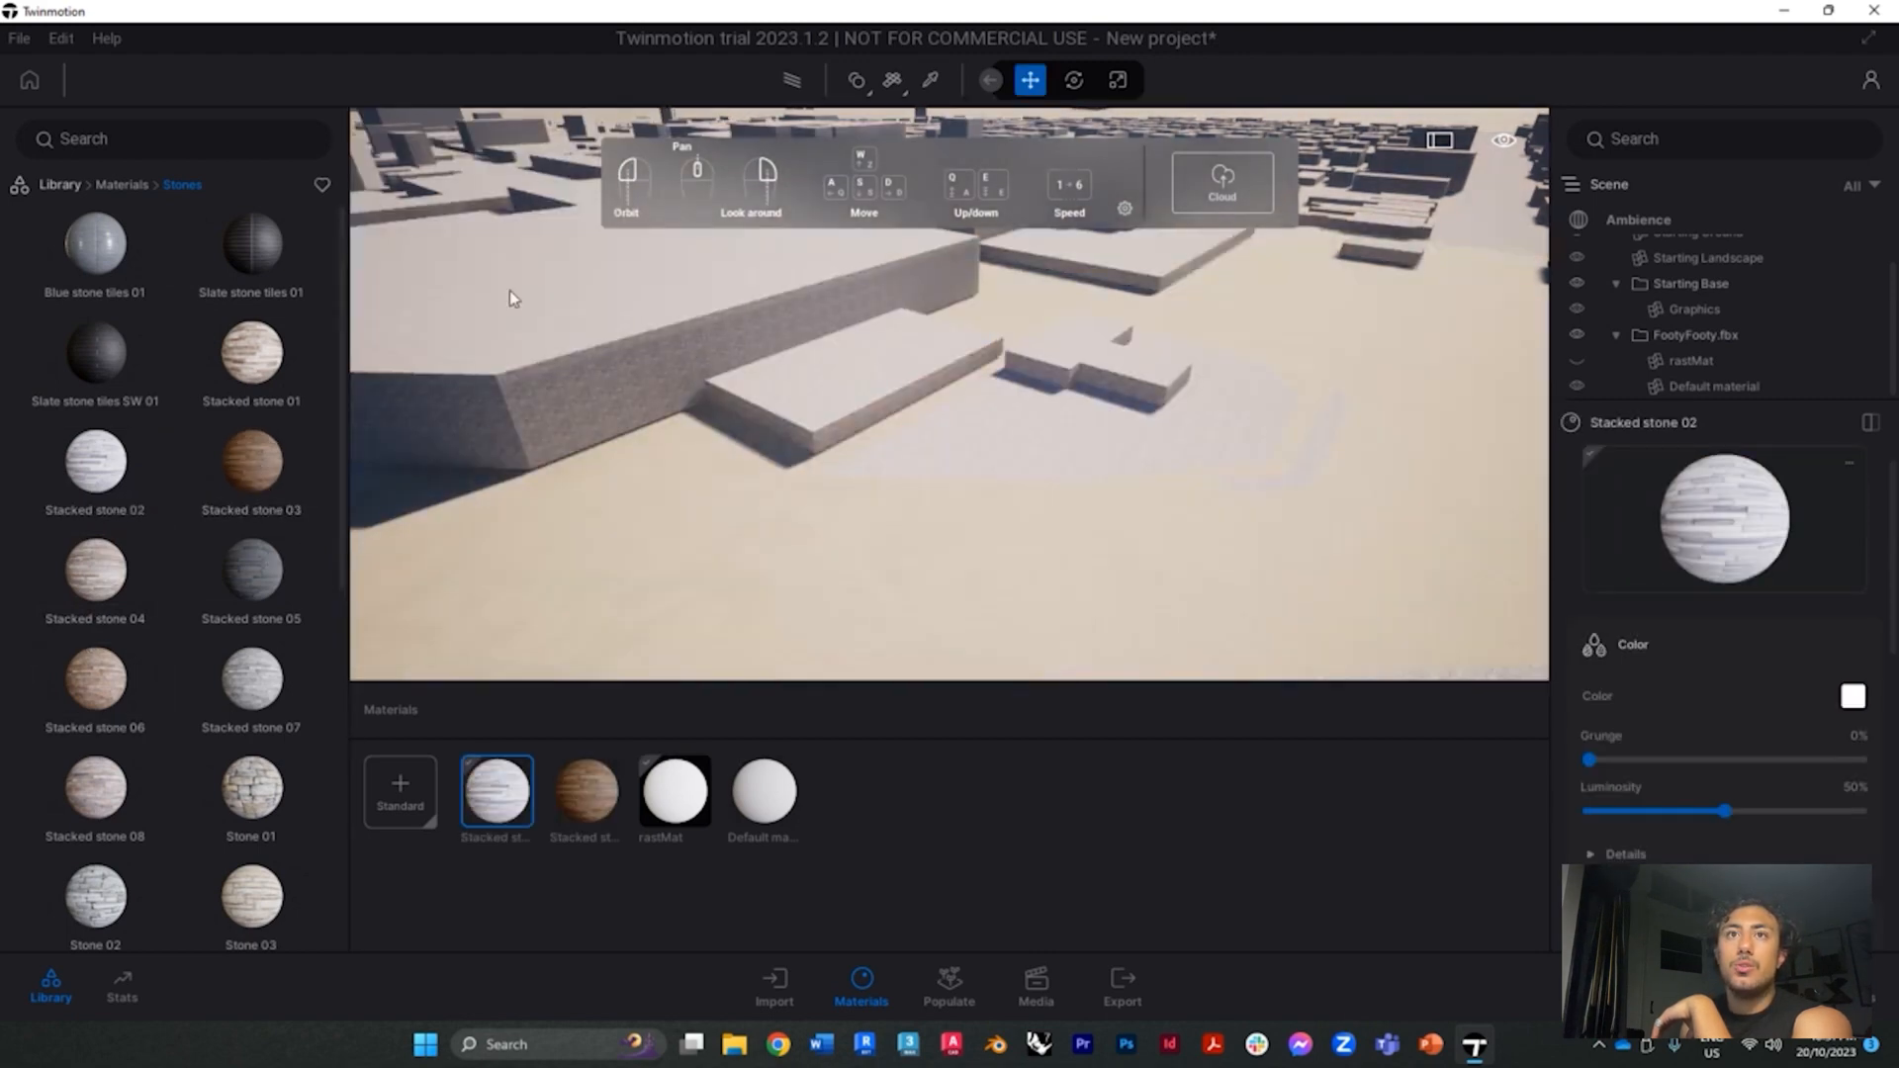
Apply Clean brick 05 from the library's Brick materials to the city buildings and return to the library's main categories
click(119, 185)
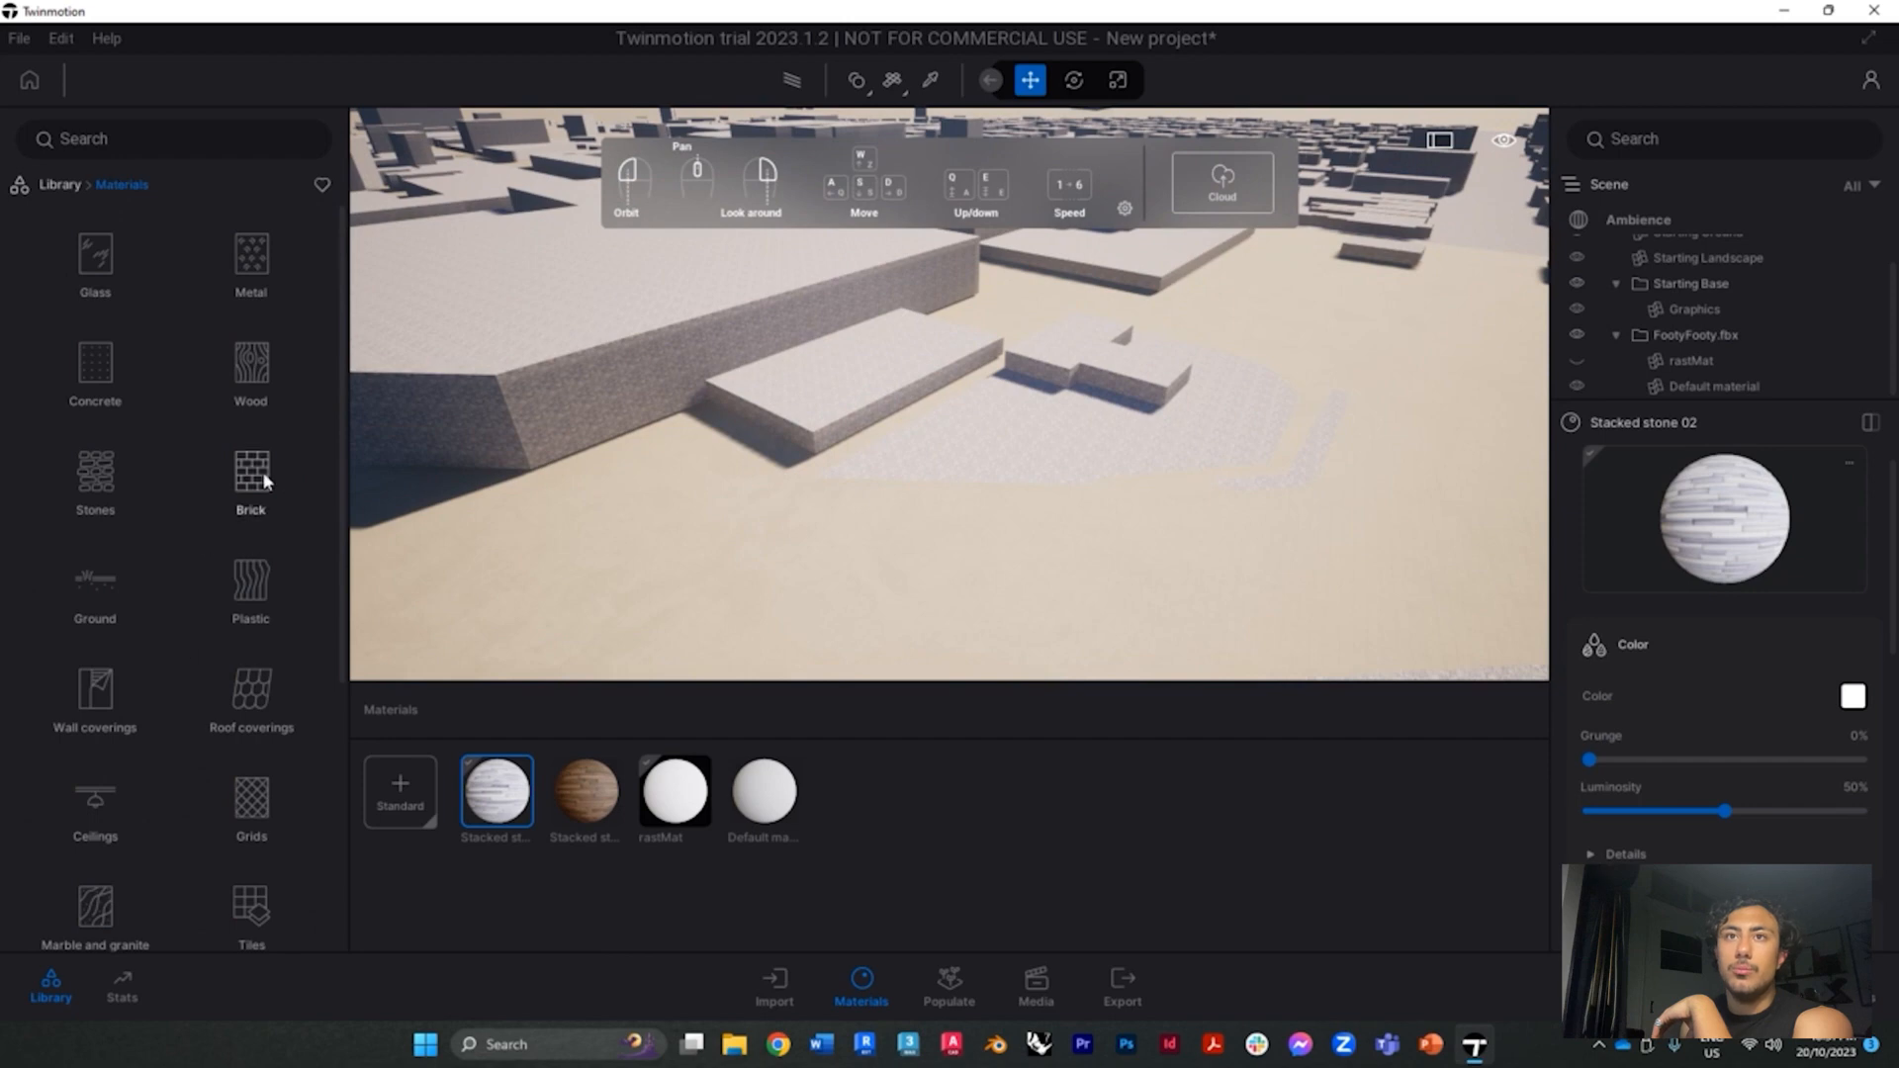
click(251, 473)
drag(95, 463, 593, 425)
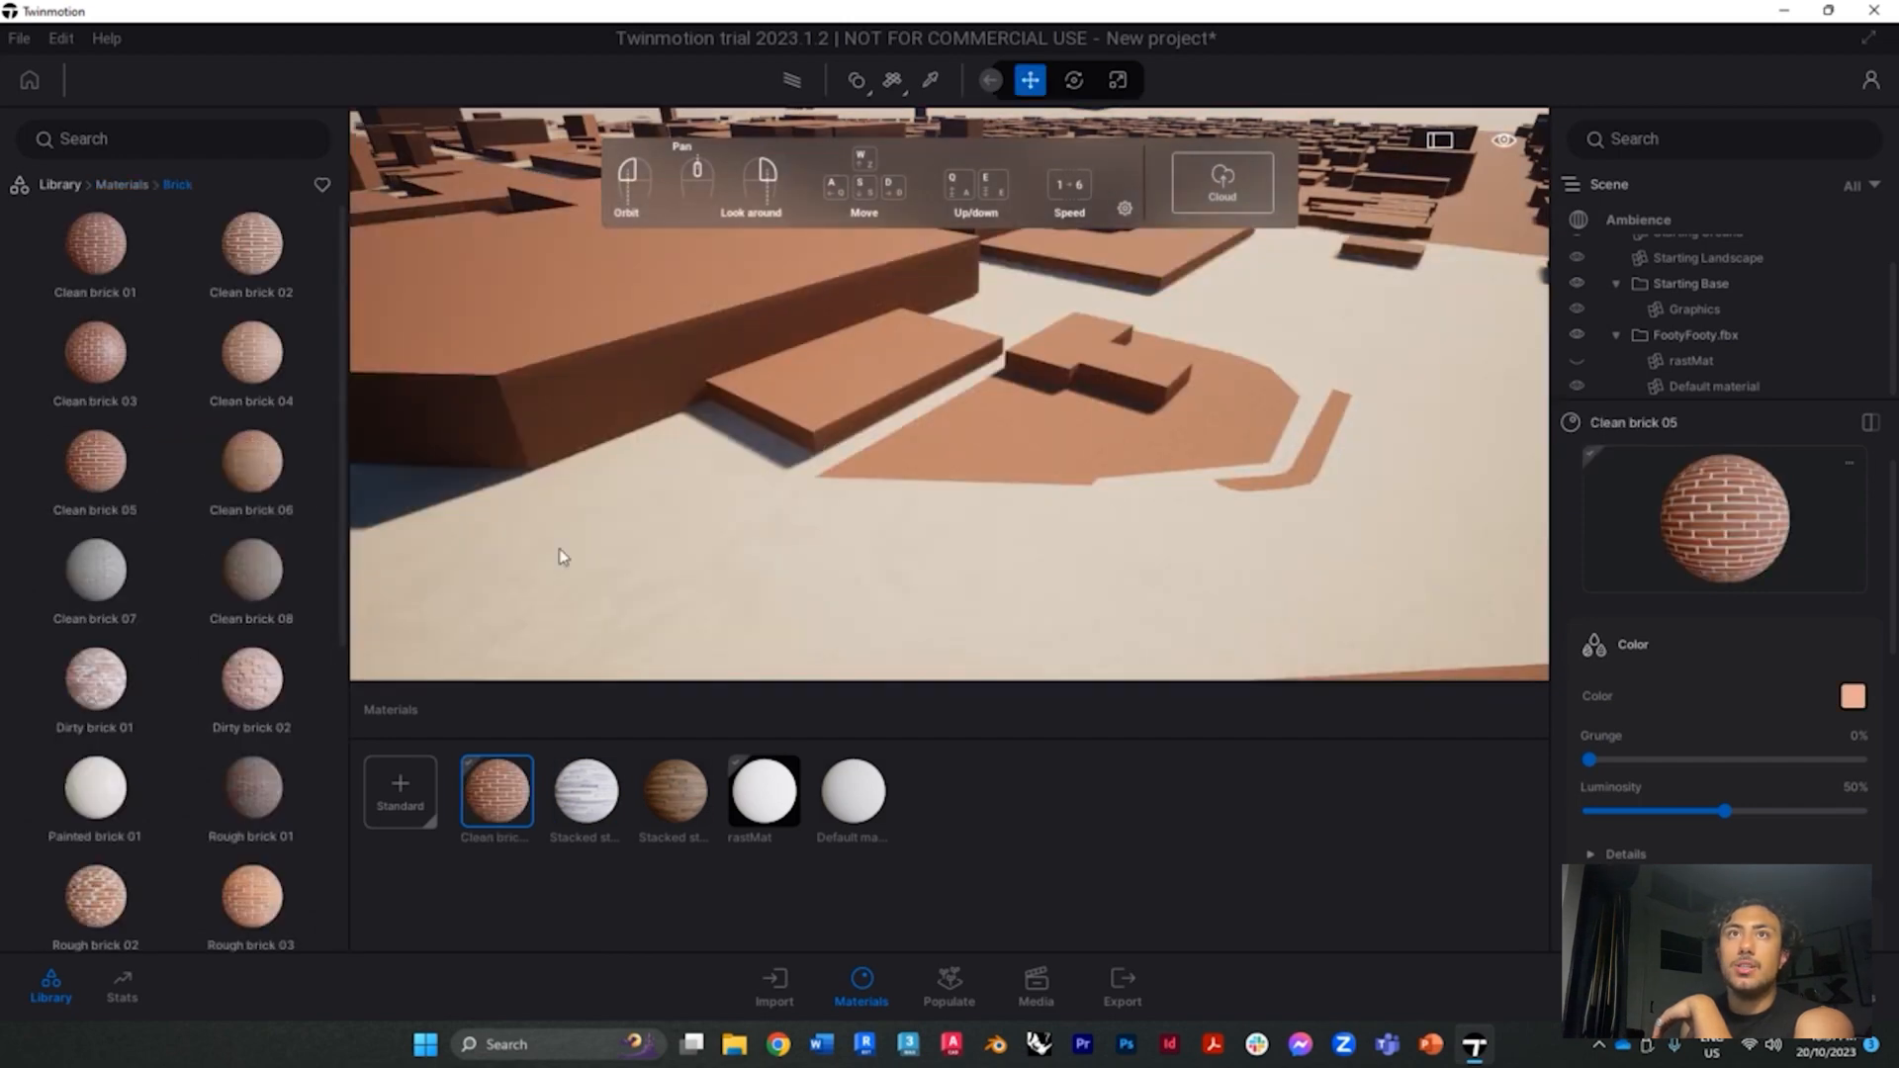
click(61, 187)
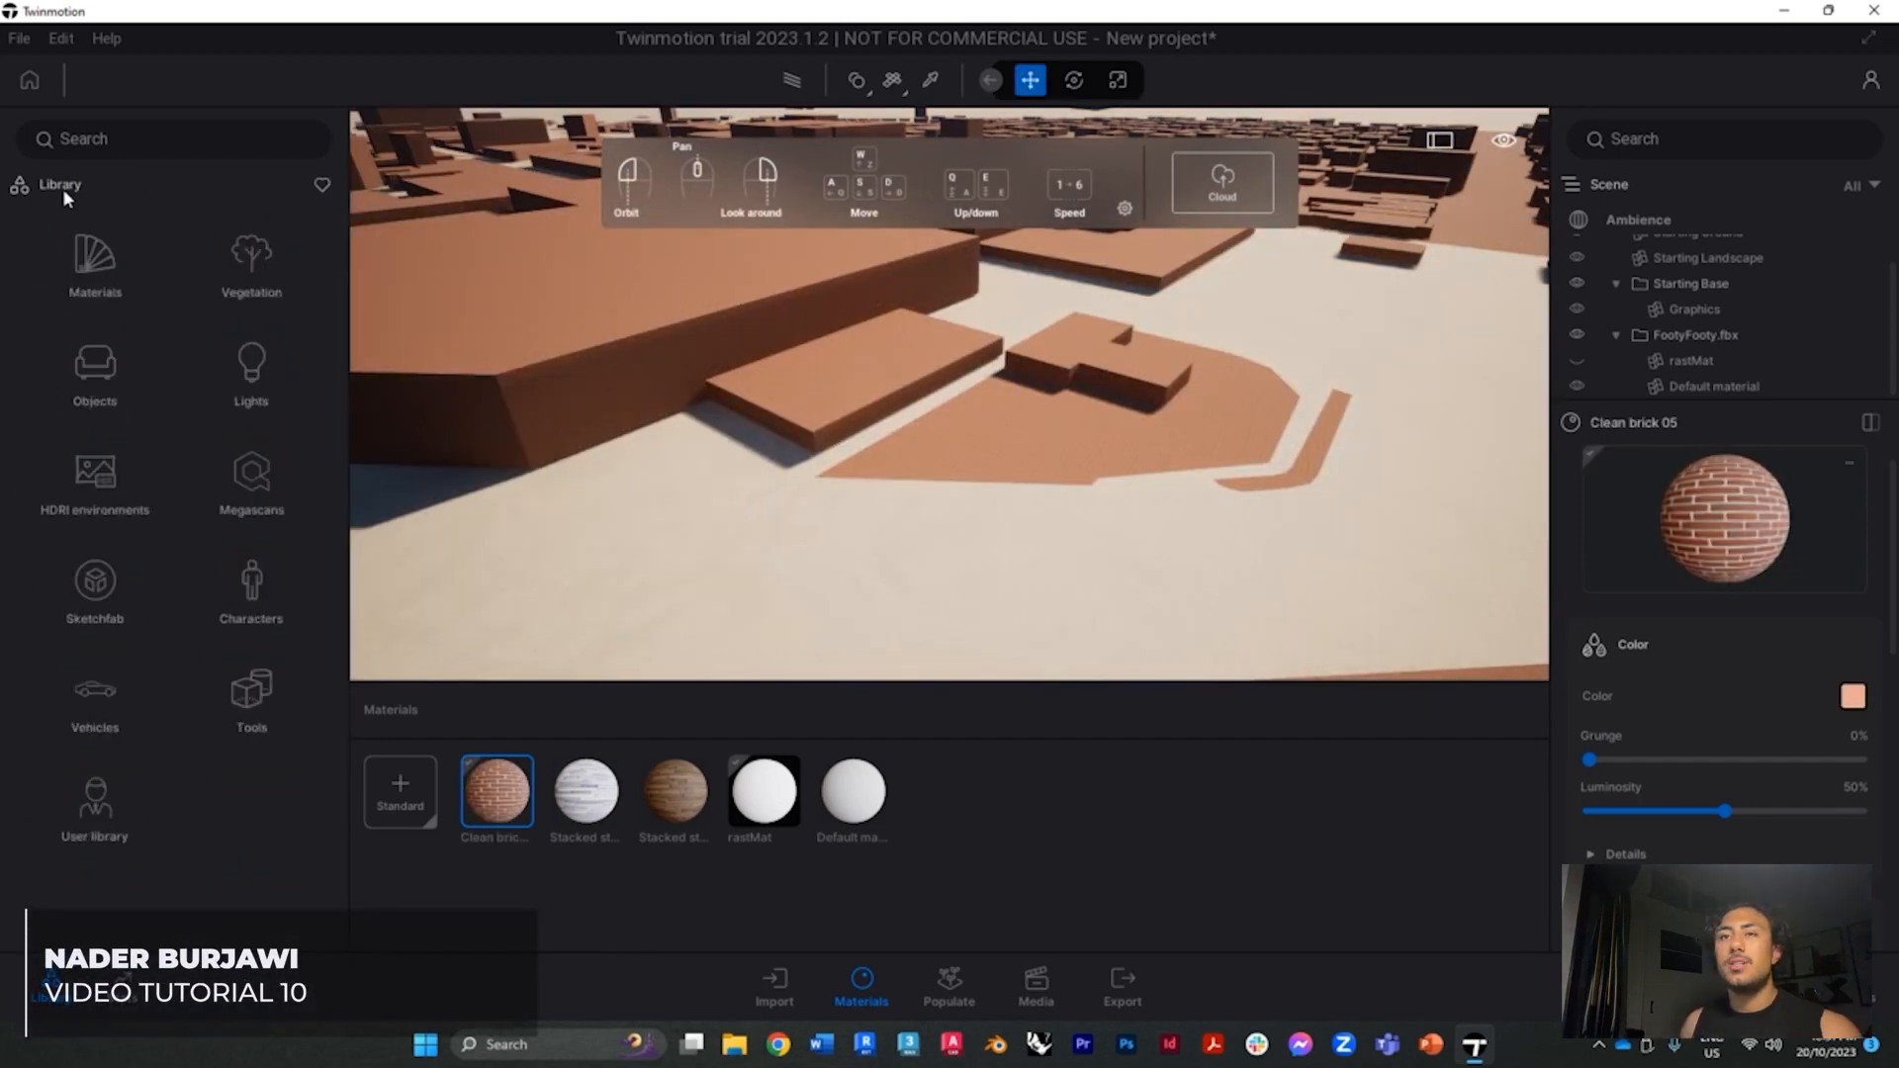